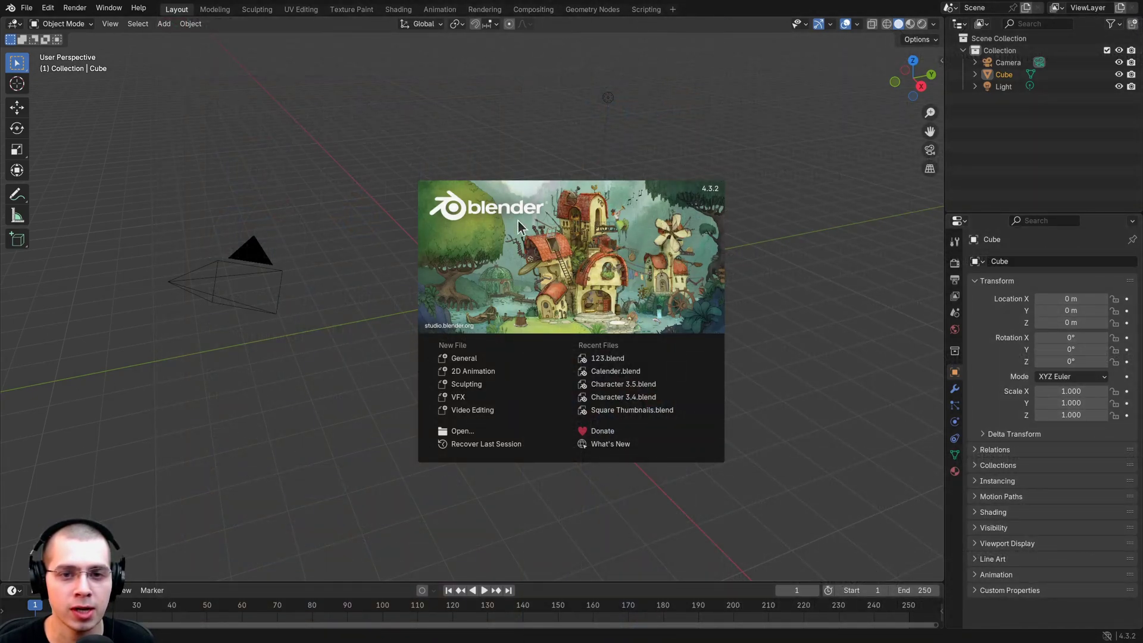
Dismiss the splash screen and set the interface resolution scale to 1.24 in the preferences.
{"action": "left_click", "coordinate": [578, 247]}
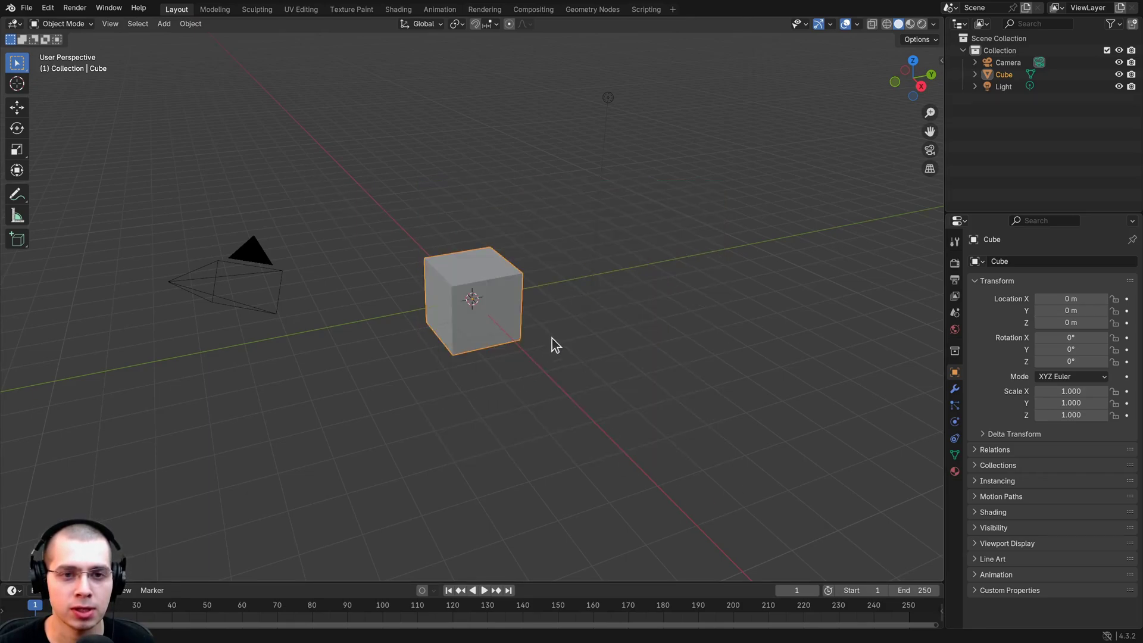
{"action": "middle_click_drag", "start_coordinate": [506, 272], "coordinate": [885, 421]}
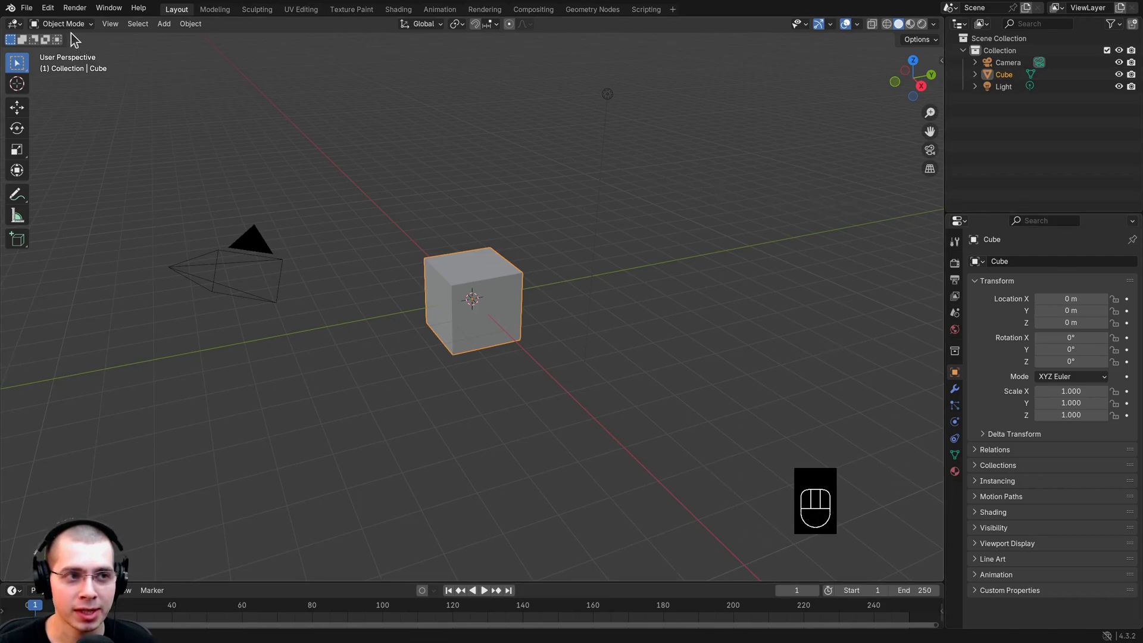
{"action": "left_click", "coordinate": [48, 7]}
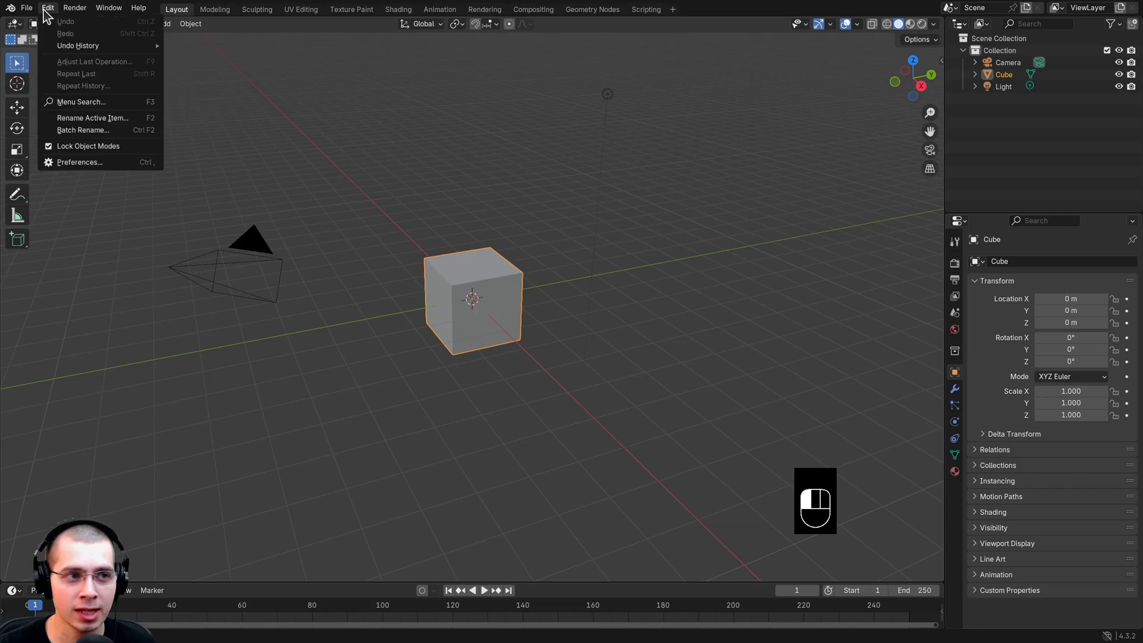
{"action": "left_click", "coordinate": [85, 164]}
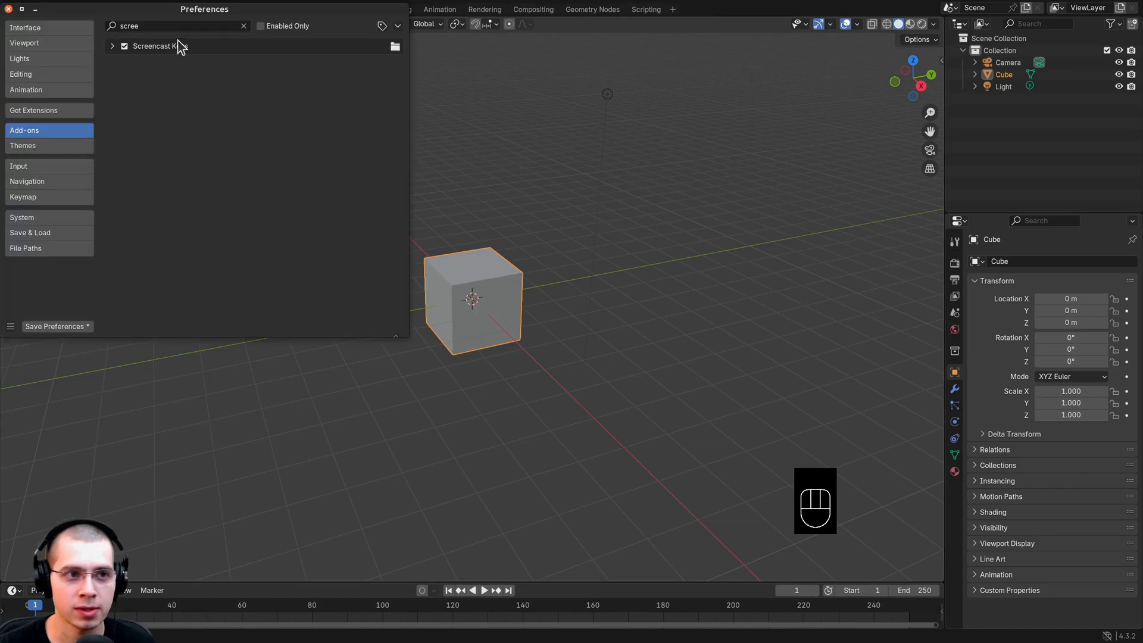
{"action": "left_click_drag", "start_coordinate": [197, 47], "coordinate": [451, 138]}
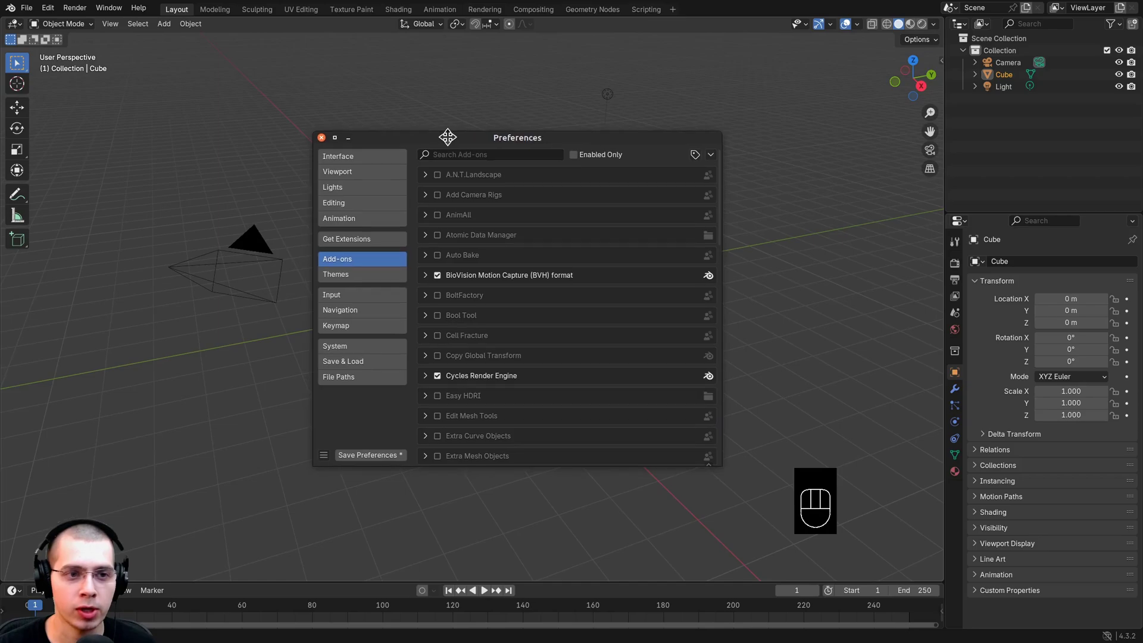
{"action": "left_click", "coordinate": [336, 157]}
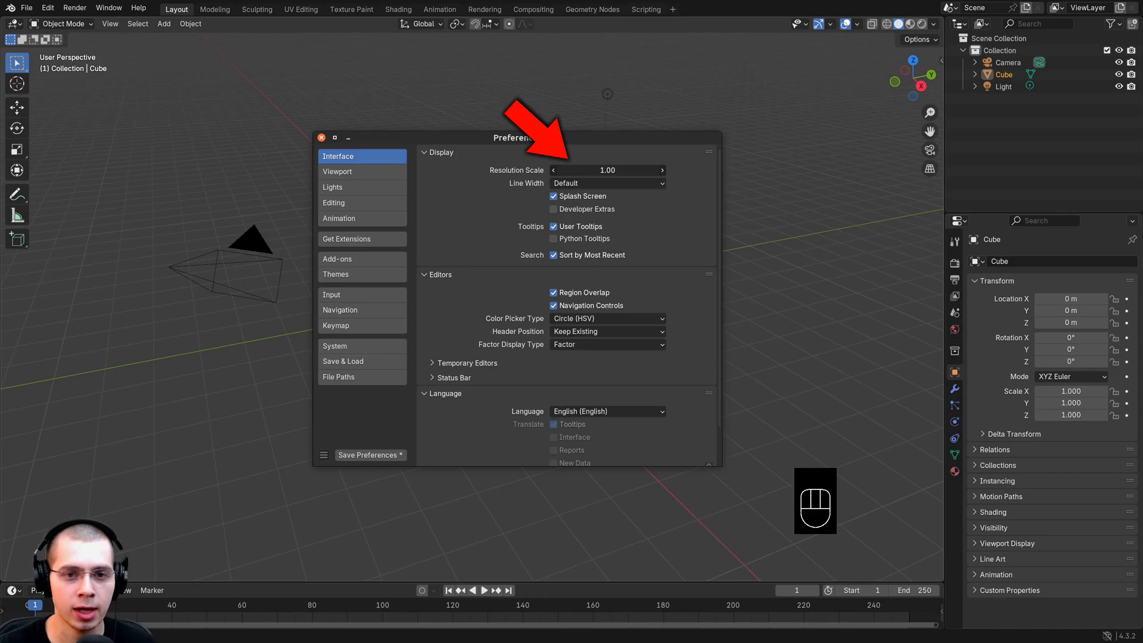
{"action": "mouse_move", "coordinate": [607, 170]}
{"action": "left_mouse_down"}
{"action": "mouse_move", "coordinate": [655, 170]}
{"action": "mouse_move", "coordinate": [603, 177]}
{"action": "left_mouse_up"}
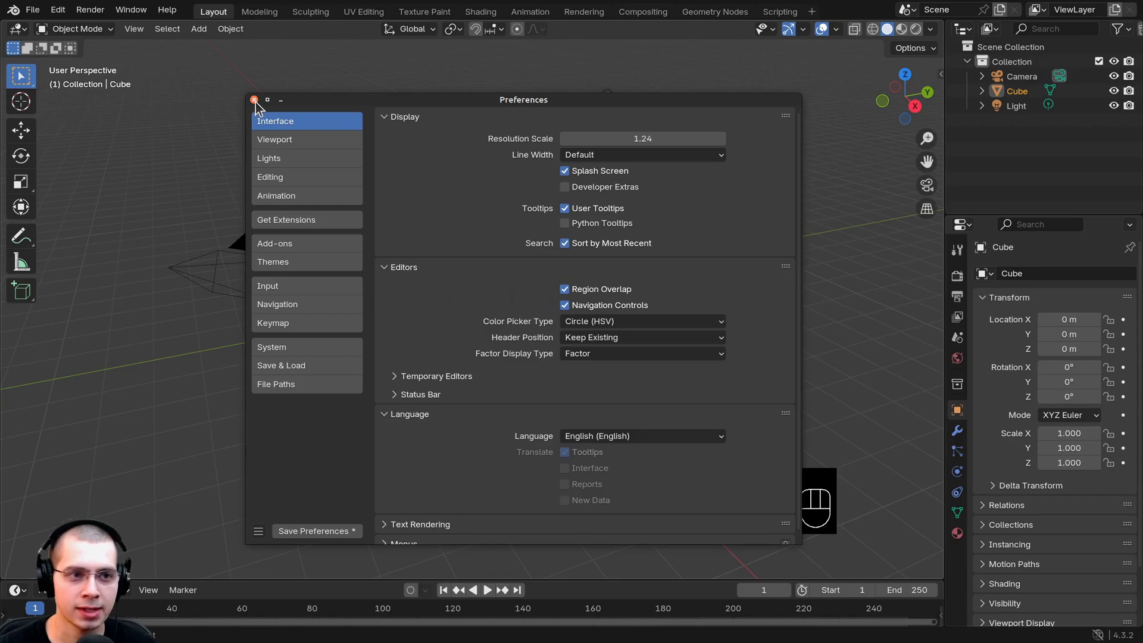
{"action": "left_click", "coordinate": [254, 100]}
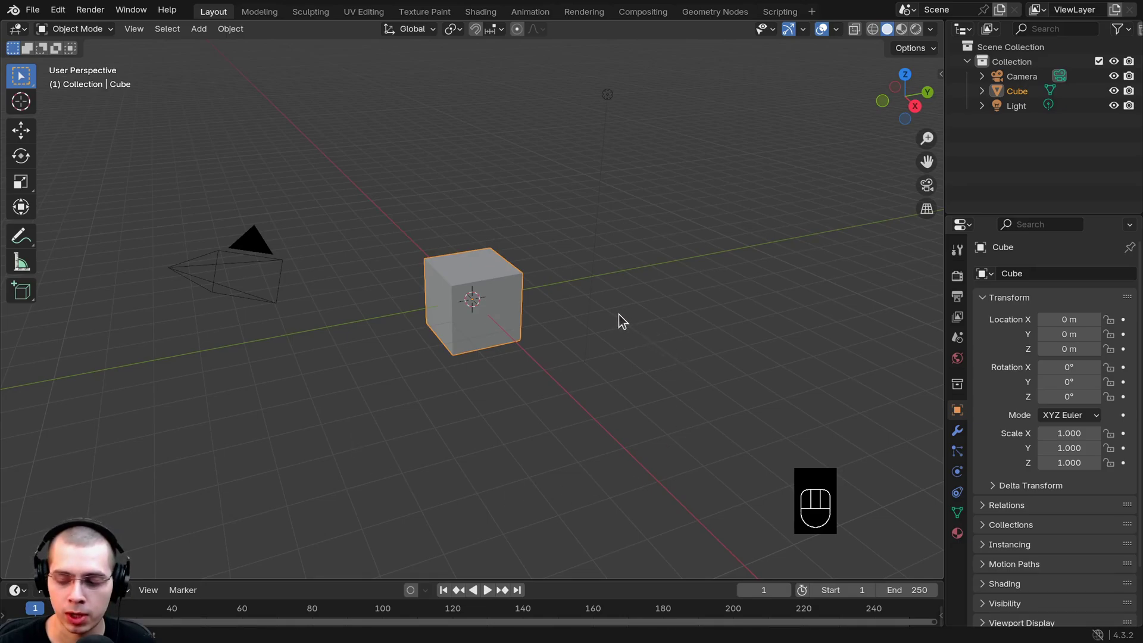
Examine the default cube from several angles and distances by orbiting around it and zooming in and out.
{"action": "middle_click_drag", "start_coordinate": [539, 295], "coordinate": [539, 255]}
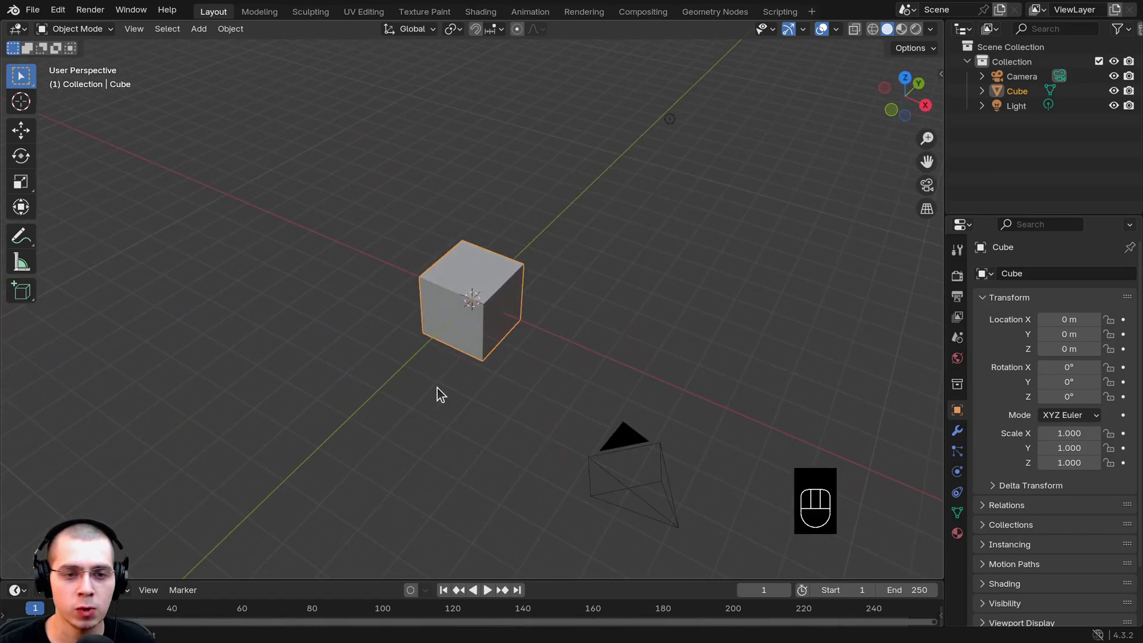
{"action": "middle_click_drag", "start_coordinate": [712, 311], "coordinate": [722, 342]}
{"action": "middle_click_drag", "start_coordinate": [533, 291], "coordinate": [481, 331]}
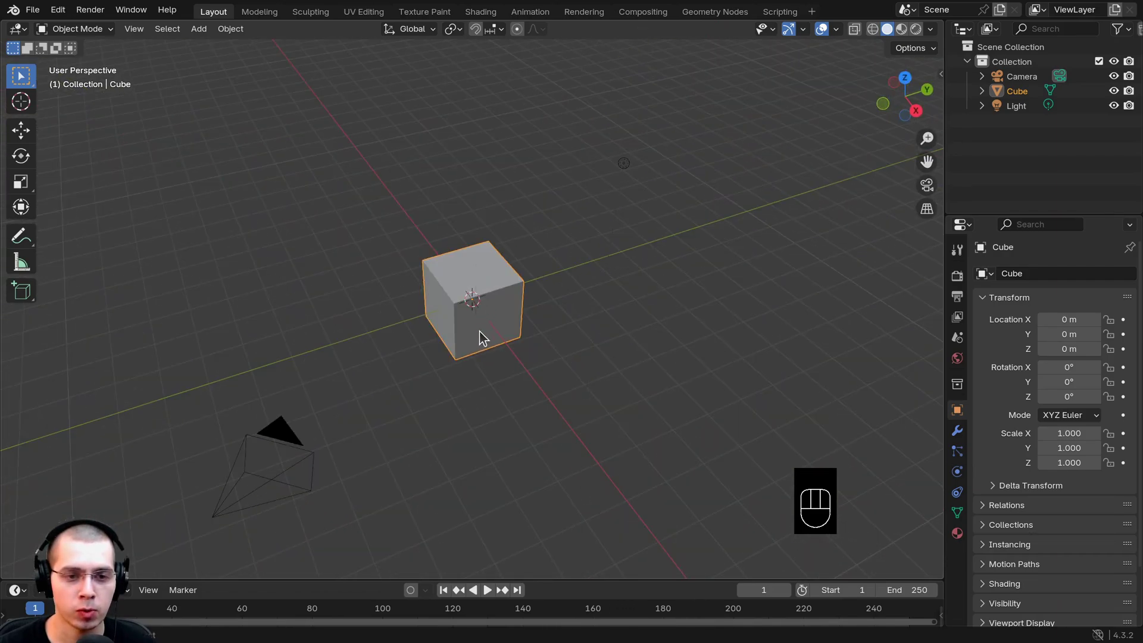
{"action": "scroll", "coordinate": [480, 339], "scroll_direction": "up", "scroll_amount": 8}
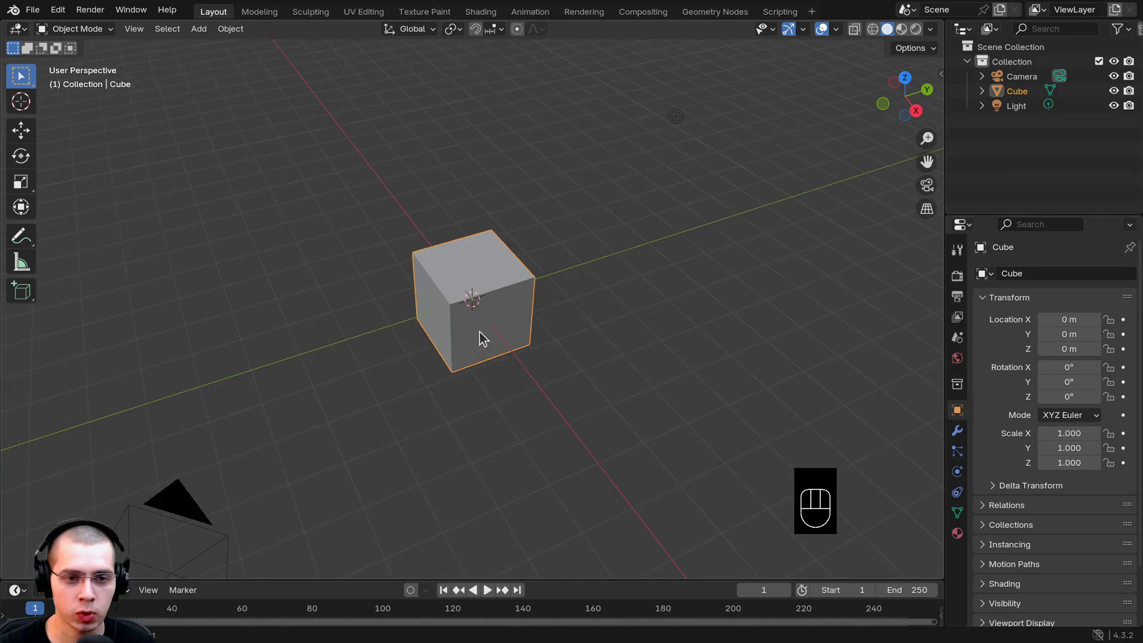
{"action": "scroll", "coordinate": [484, 344], "scroll_direction": "down", "scroll_amount": 6}
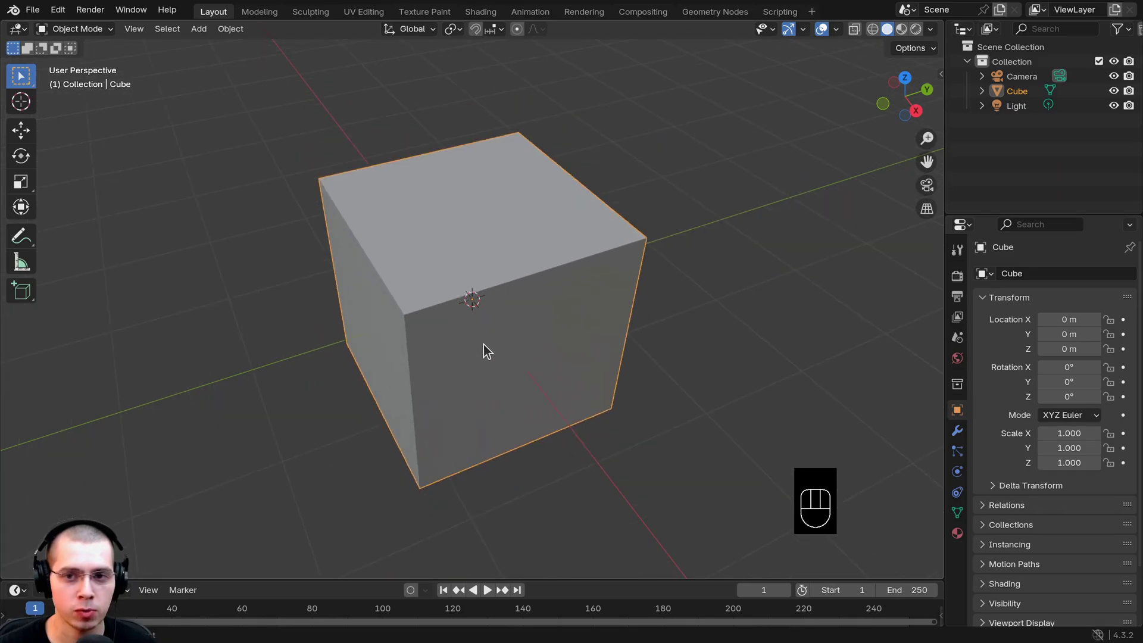
{"action": "scroll", "coordinate": [485, 352], "scroll_direction": "up", "scroll_amount": 4}
{"action": "scroll", "coordinate": [398, 308], "scroll_direction": "down", "scroll_amount": 3}
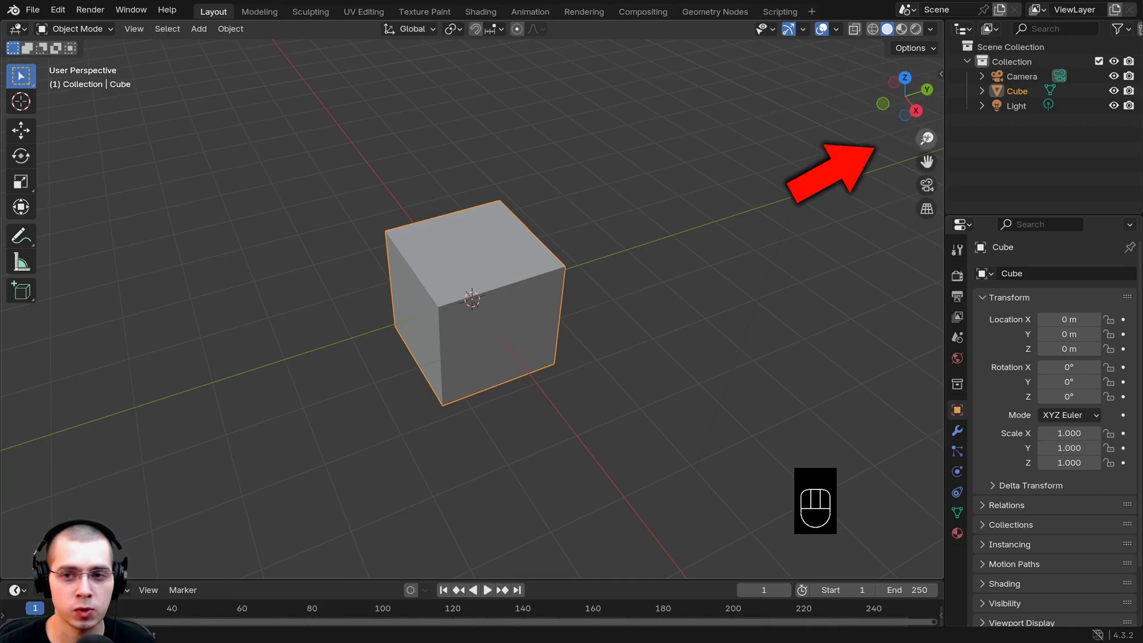
{"action": "mouse_move", "coordinate": [927, 138]}
{"action": "left_mouse_down"}
{"action": "mouse_move", "coordinate": [927, 97]}
{"action": "mouse_move", "coordinate": [927, 130]}
{"action": "mouse_move", "coordinate": [927, 116]}
{"action": "left_mouse_up"}
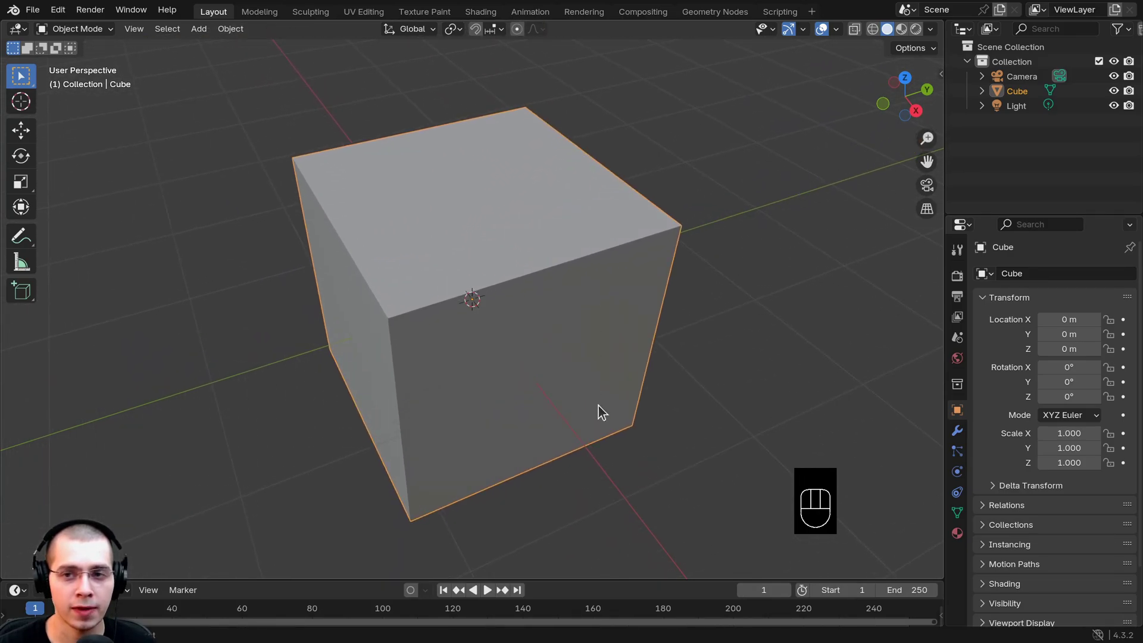
{"action": "middle_click_drag", "start_coordinate": [484, 284], "coordinate": [541, 258]}
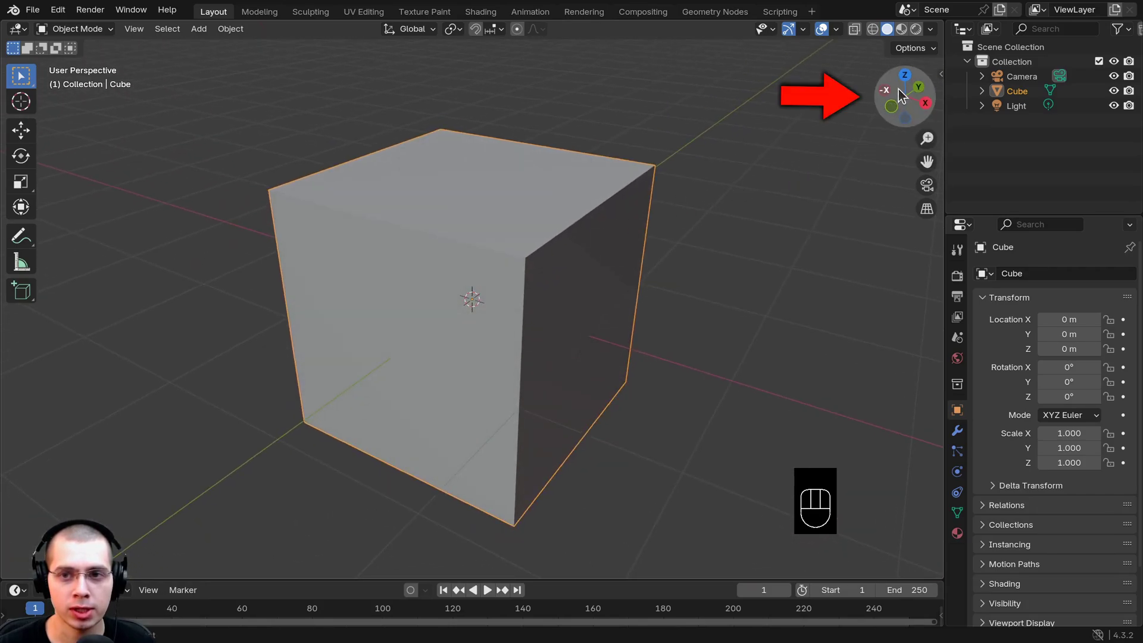
{"action": "left_click_drag", "start_coordinate": [900, 105], "coordinate": [917, 197]}
{"action": "scroll", "coordinate": [370, 387], "scroll_direction": "down", "scroll_amount": 6}
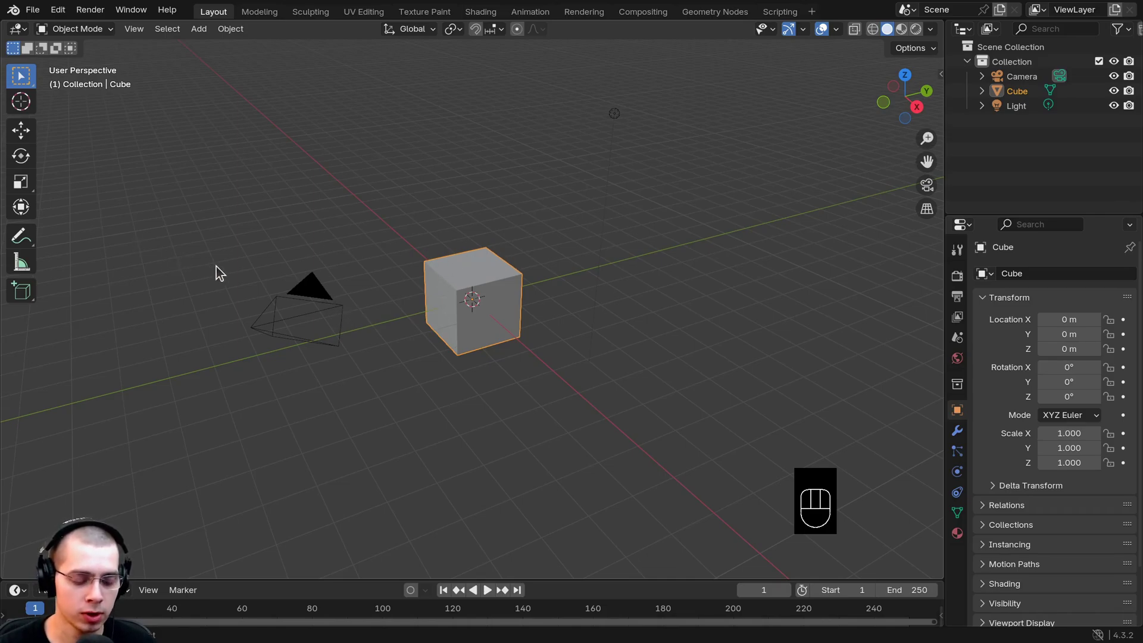
Pan the viewport sideways across the scene and orbit around to view the cube from its other sides.
{"action": "key", "text": "shift"}
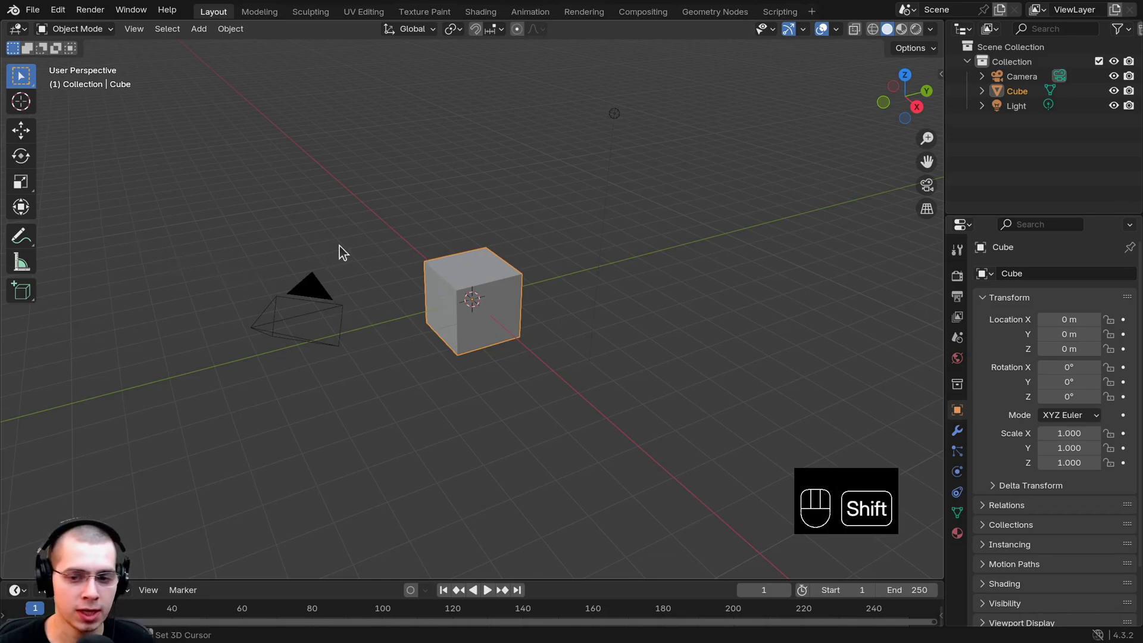
{"action": "middle_click_drag", "start_coordinate": [356, 255], "coordinate": [500, 232]}
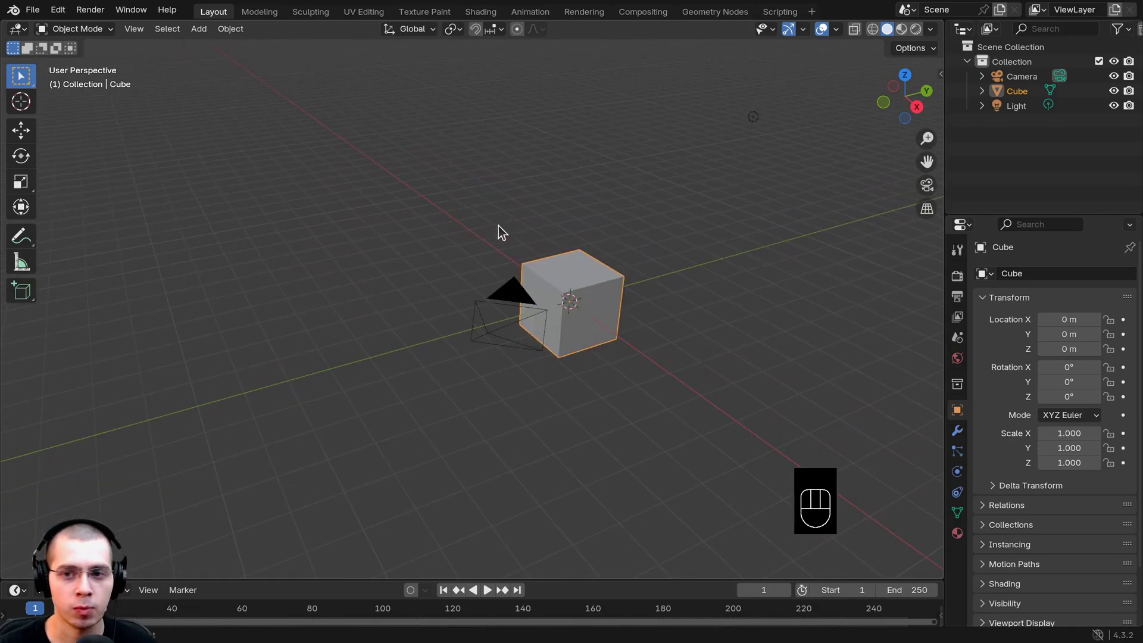
{"action": "left_click_drag", "start_coordinate": [927, 160], "coordinate": [714, 161]}
{"action": "middle_click_drag", "start_coordinate": [453, 190], "coordinate": [518, 179]}
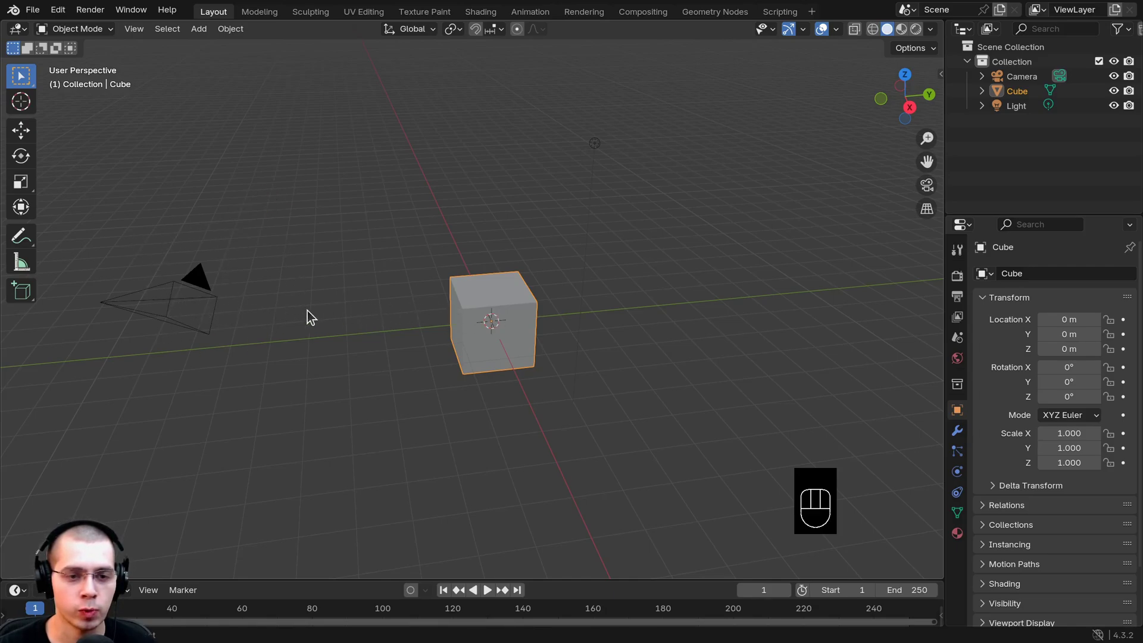
{"action": "middle_click_drag", "start_coordinate": [284, 326], "coordinate": [841, 152]}
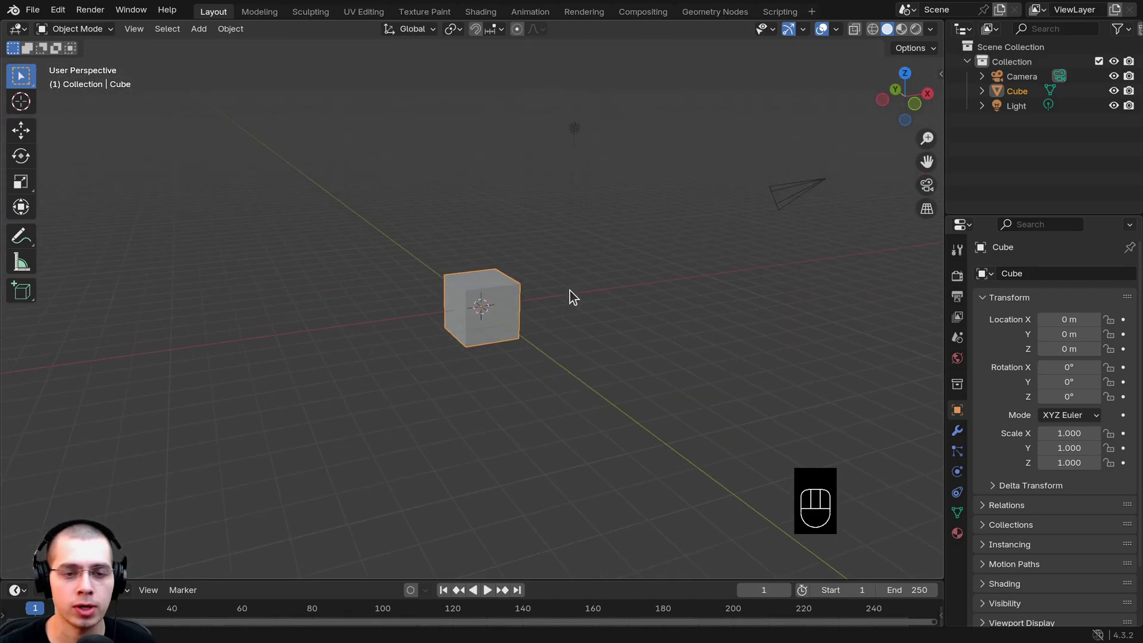
{"action": "middle_click_drag", "start_coordinate": [570, 292], "coordinate": [393, 297]}
Select the cube and the light one at a time in the viewport, ending with the cube.
{"action": "left_click", "coordinate": [441, 316]}
{"action": "left_click", "coordinate": [481, 295]}
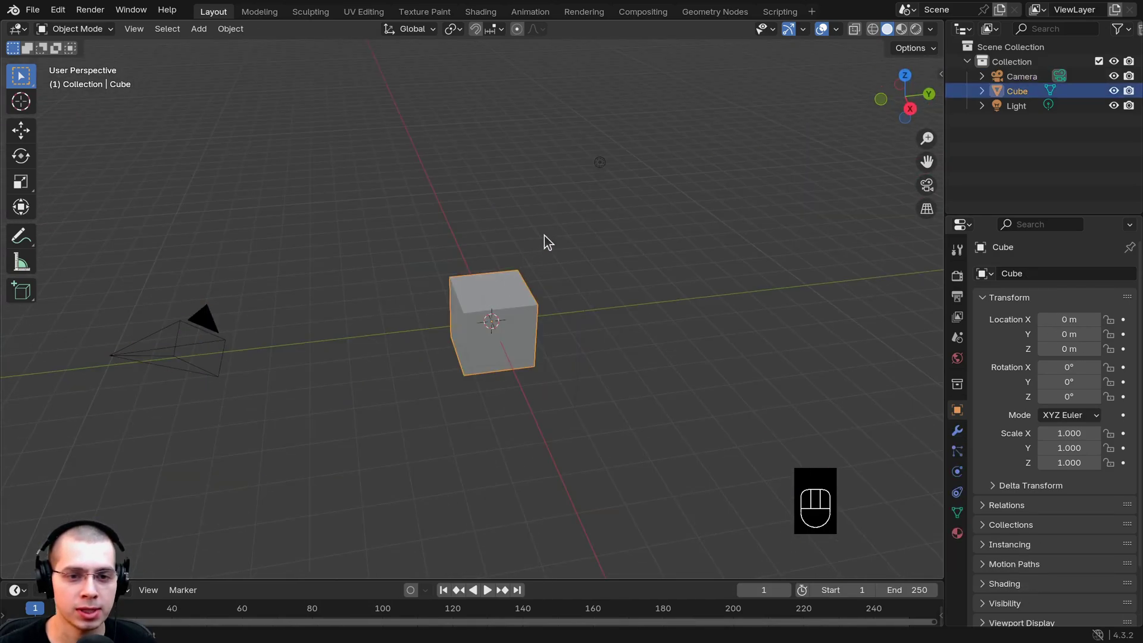
{"action": "left_click", "coordinate": [597, 164]}
{"action": "left_click", "coordinate": [515, 285]}
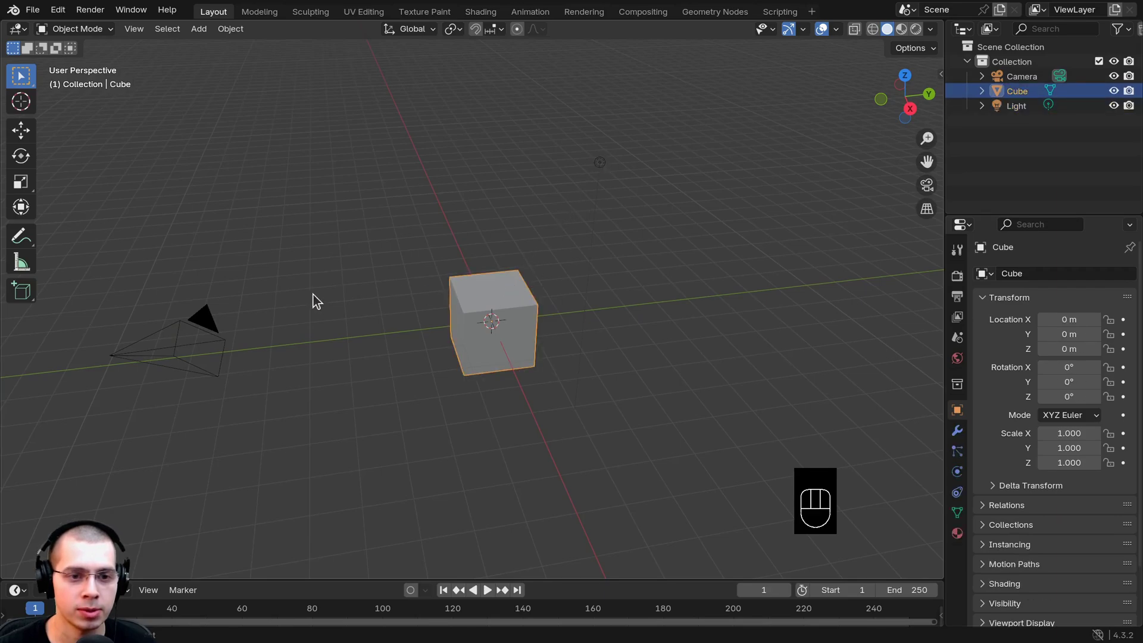
Select the camera, cube and light together with the cube as the active object, and reduce the selection to the cube.
{"action": "left_click", "coordinate": [200, 319]}
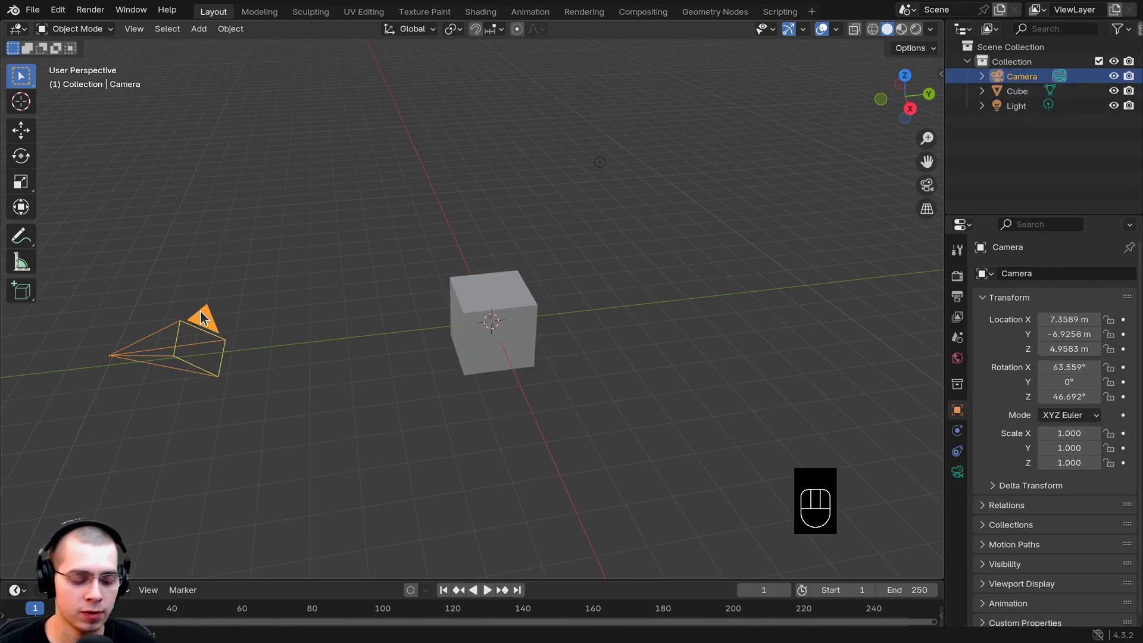
{"action": "left_click", "coordinate": [505, 284], "text": "shift"}
{"action": "left_click", "coordinate": [600, 164], "text": "shift"}
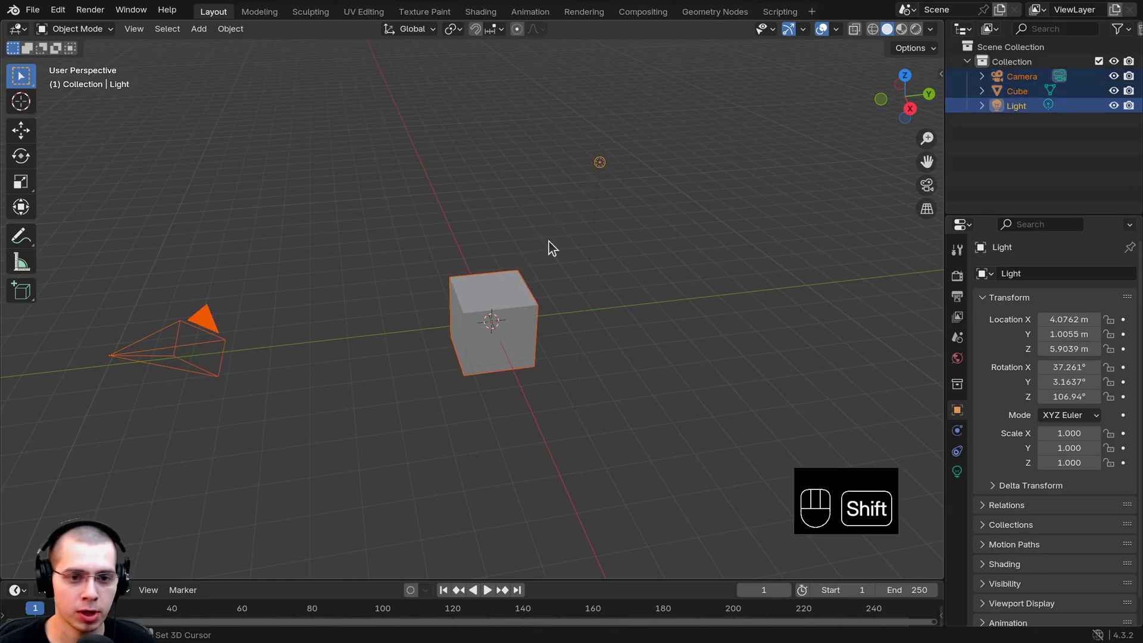
{"action": "left_click", "coordinate": [515, 291], "text": "shift"}
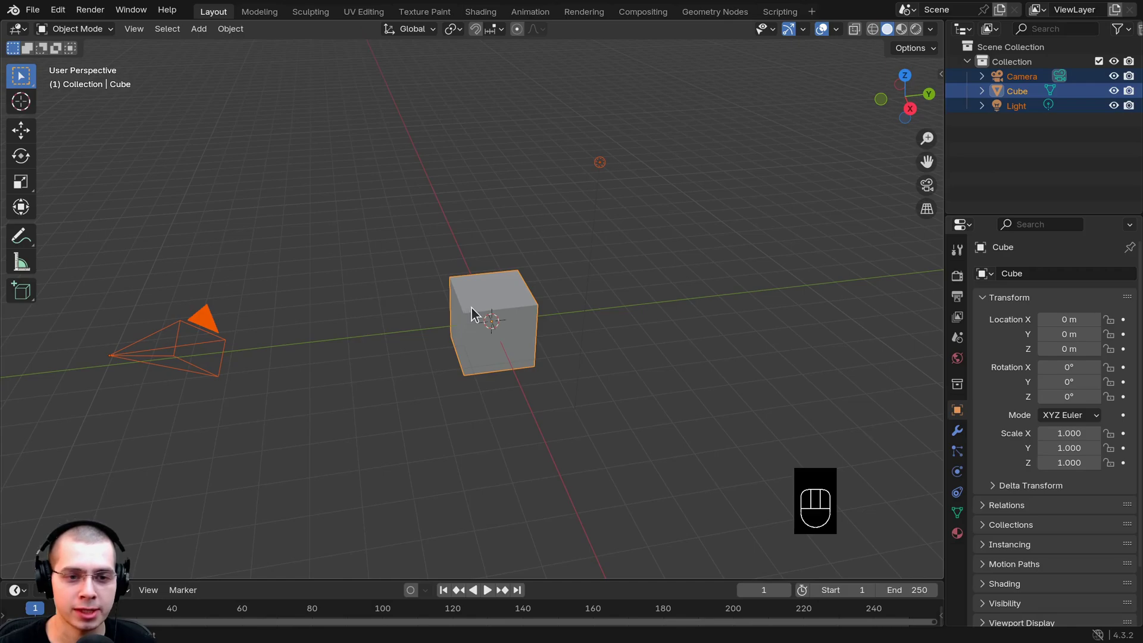
{"action": "left_click", "coordinate": [463, 324]}
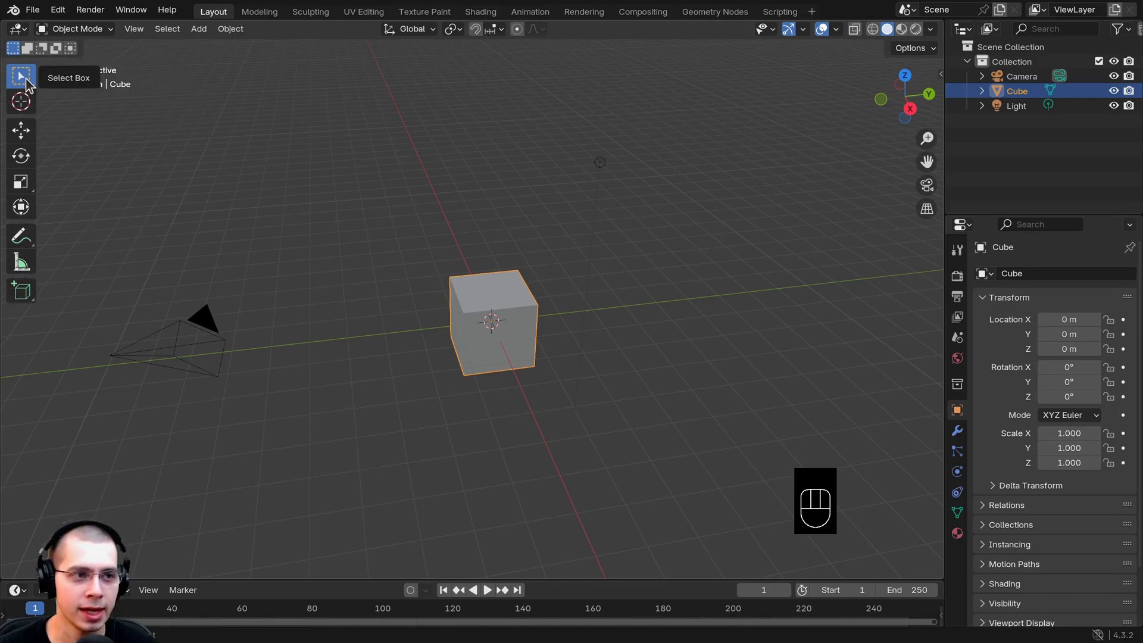
Box-select all three objects and the cube with the light, and finish by selecting everything and clearing the selection.
{"action": "left_click_drag", "start_coordinate": [215, 114], "coordinate": [676, 388]}
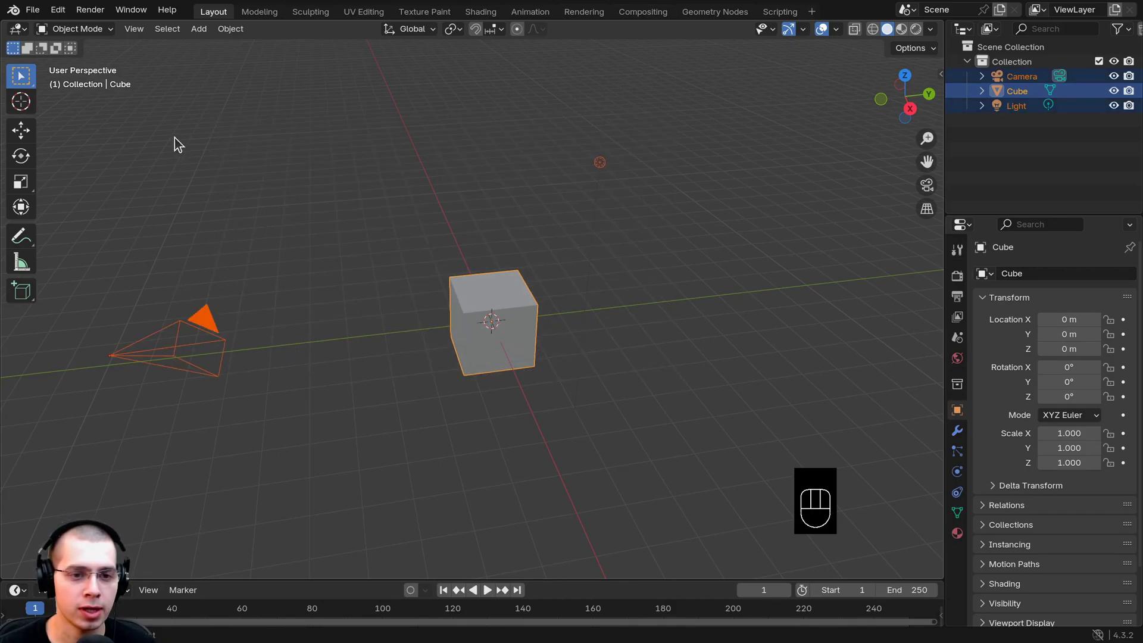
{"action": "left_click_drag", "start_coordinate": [159, 141], "coordinate": [613, 388]}
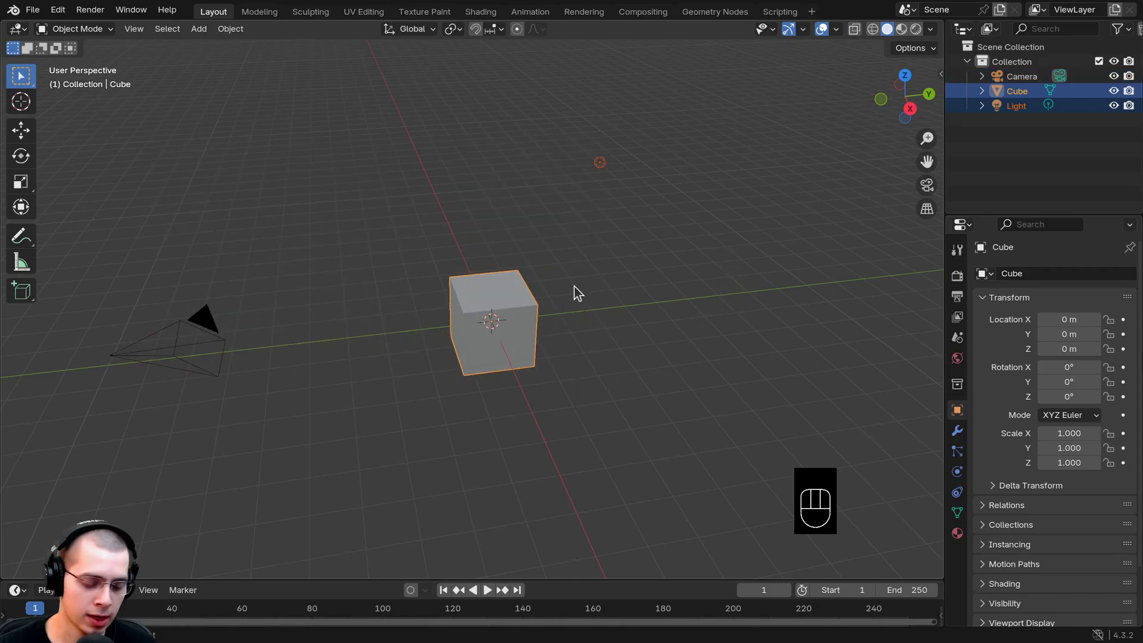
{"action": "key", "text": "a"}
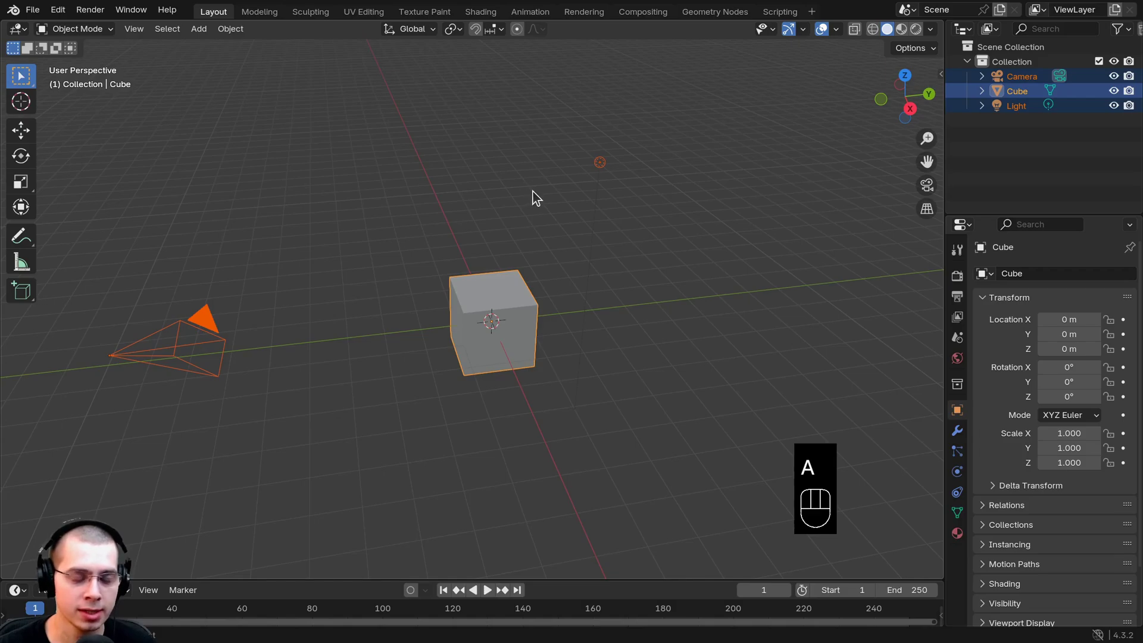
{"action": "key", "text": "a"}
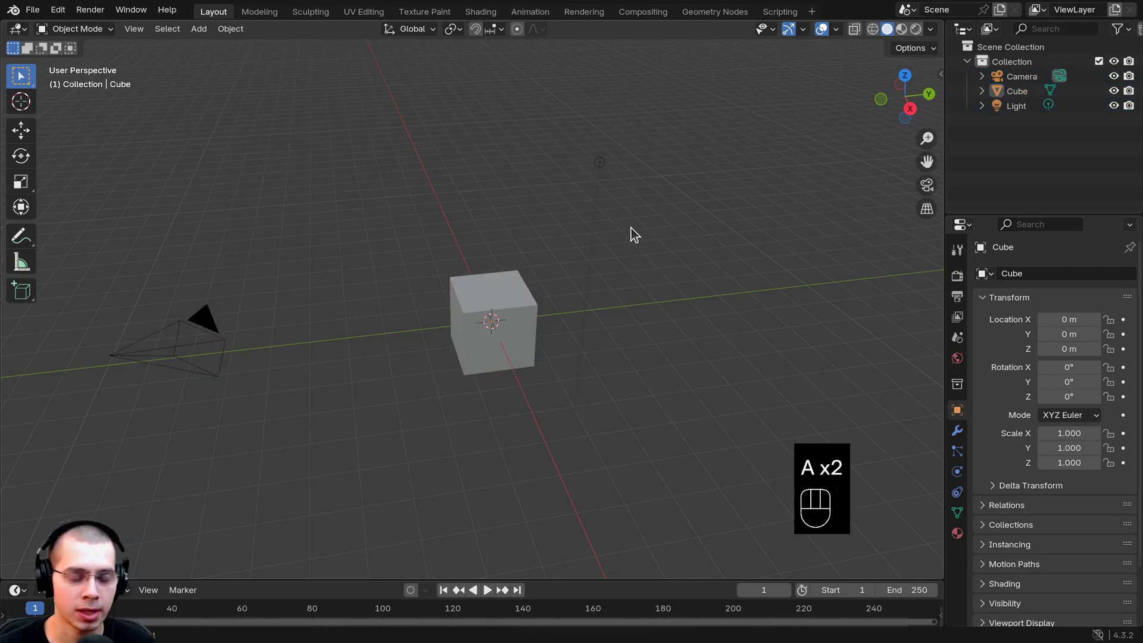
Select the cube and shift it slightly with the Move tool to about X 0.38 m, Y 0.16 m, Z 0.21 m.
{"action": "left_click", "coordinate": [485, 307]}
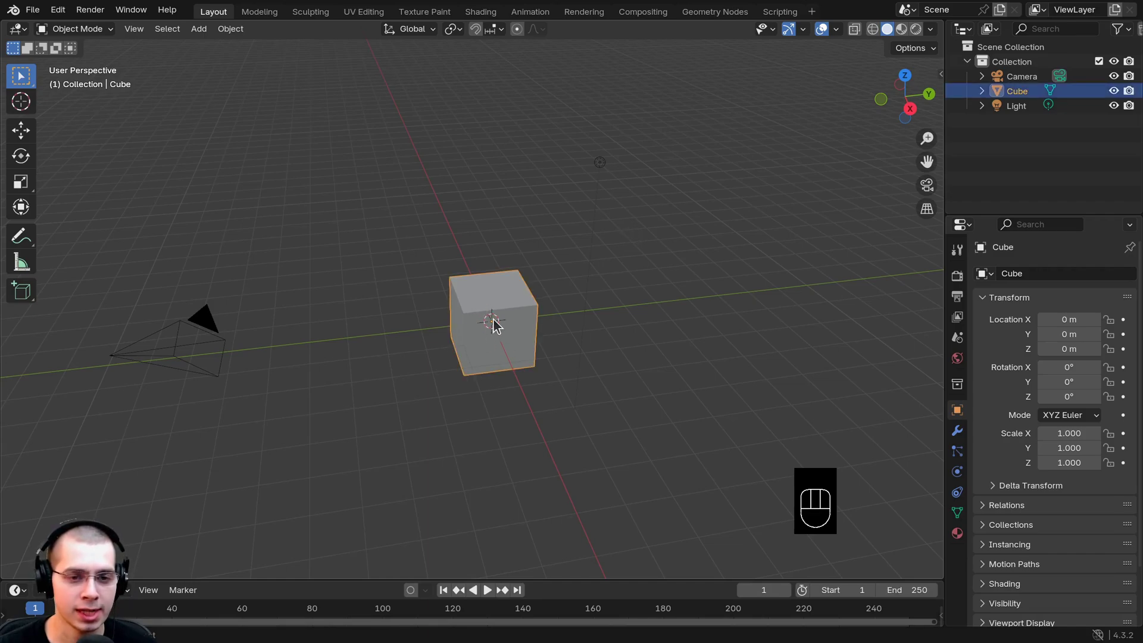
{"action": "left_click", "coordinate": [21, 132]}
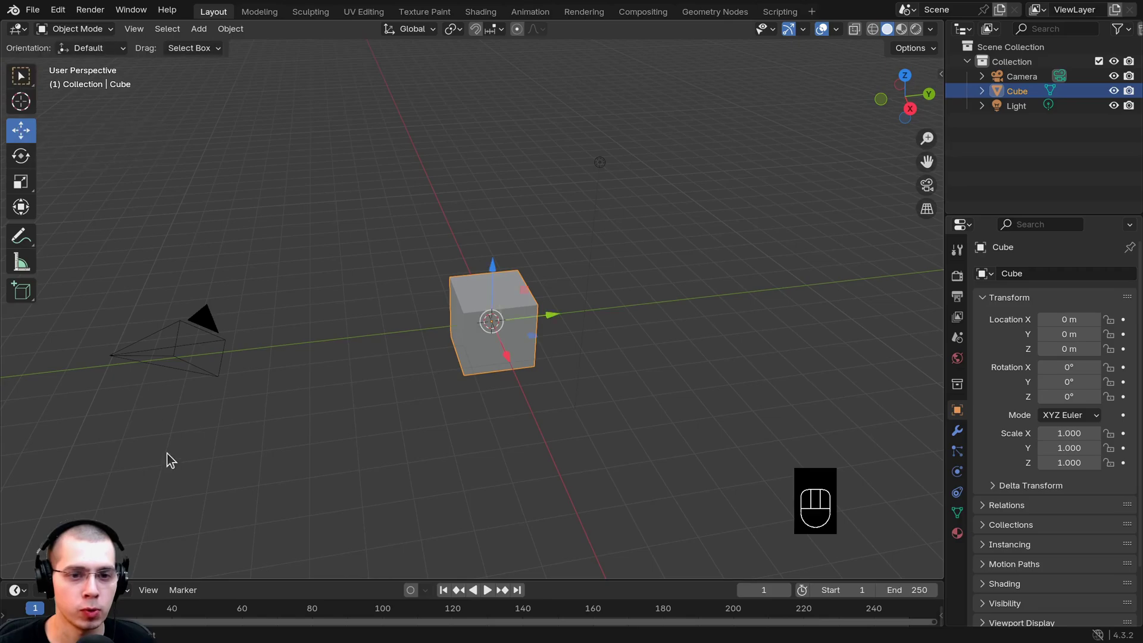
{"action": "scroll", "coordinate": [555, 403], "scroll_direction": "up", "scroll_amount": 4}
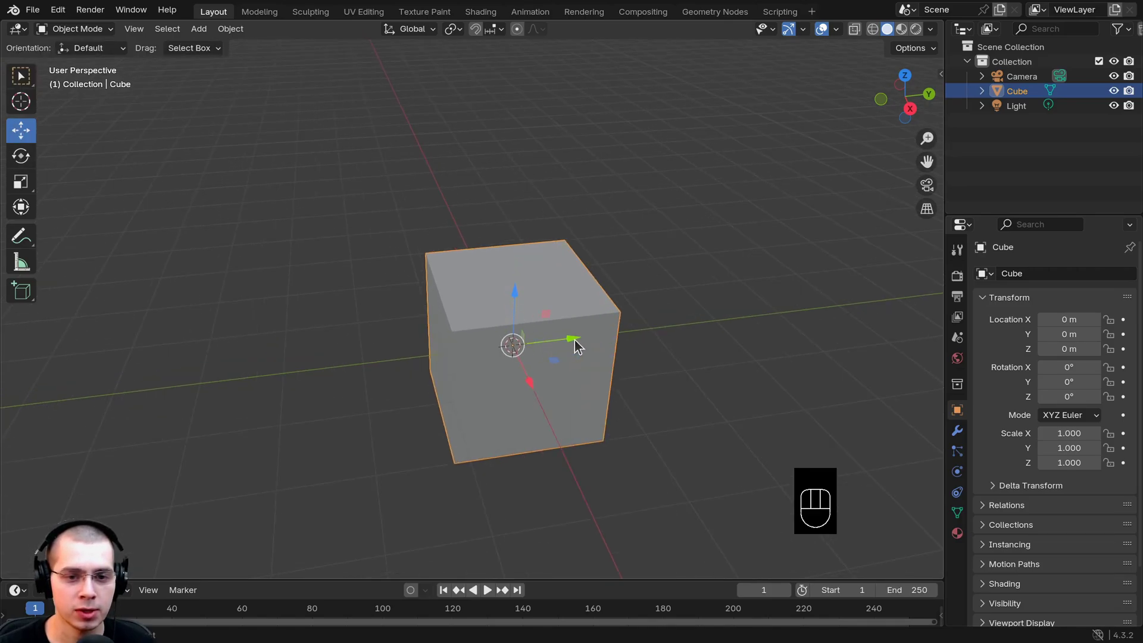
{"action": "scroll", "coordinate": [535, 404], "scroll_direction": "down", "scroll_amount": 3}
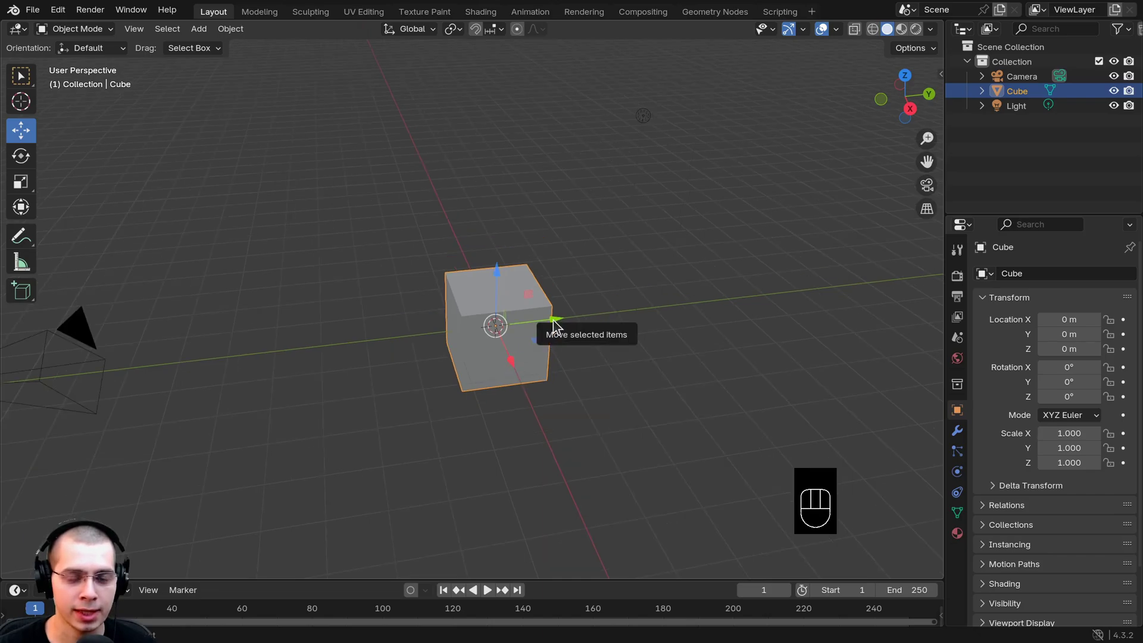
{"action": "left_click_drag", "start_coordinate": [551, 325], "coordinate": [503, 248]}
{"action": "left_click_drag", "start_coordinate": [518, 334], "coordinate": [510, 351]}
{"action": "middle_click_drag", "start_coordinate": [511, 351], "coordinate": [465, 359]}
{"action": "scroll", "coordinate": [537, 249], "scroll_direction": "down", "scroll_amount": 2}
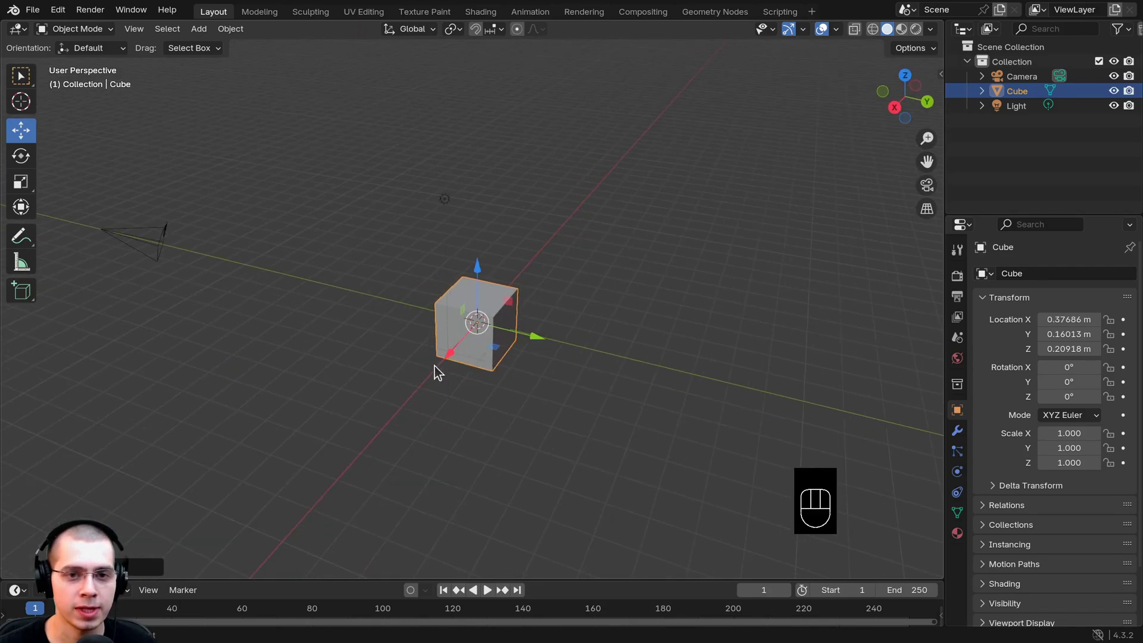
Move the cube separately along the X, Y and Z axes to about X -0.06 m, Y -0.32 m, Z 1.02 m.
{"action": "middle_click_drag", "start_coordinate": [609, 159], "coordinate": [545, 183]}
{"action": "left_click_drag", "start_coordinate": [466, 383], "coordinate": [494, 352]}
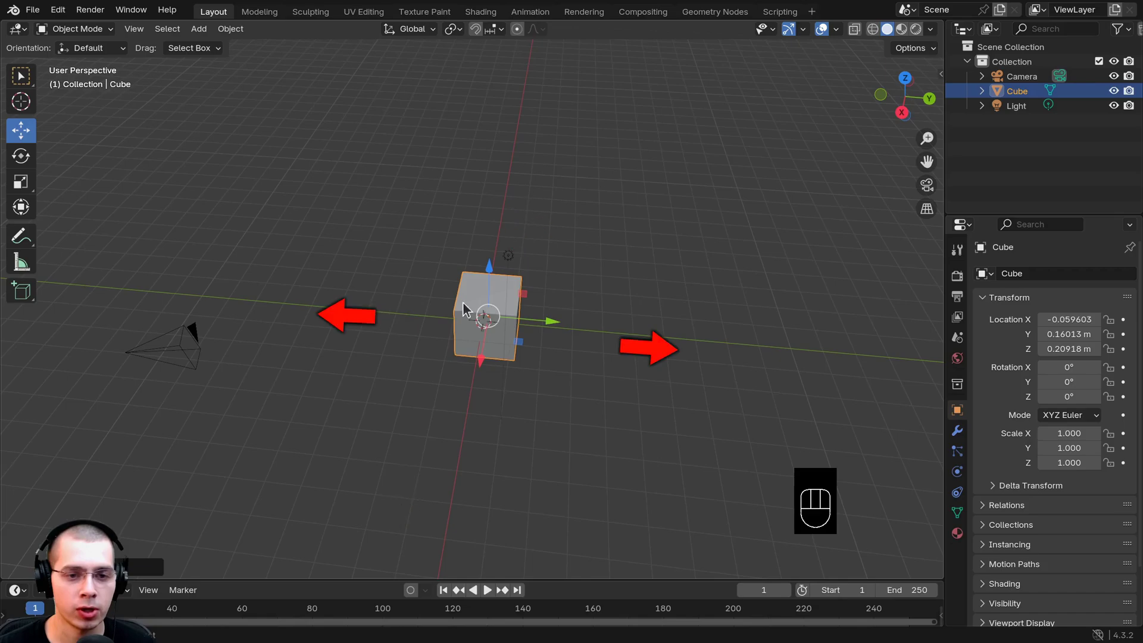
{"action": "mouse_move", "coordinate": [548, 323]}
{"action": "left_mouse_down"}
{"action": "mouse_move", "coordinate": [706, 327]}
{"action": "mouse_move", "coordinate": [524, 325]}
{"action": "left_mouse_up"}
{"action": "middle_click_drag", "start_coordinate": [524, 324], "coordinate": [463, 233]}
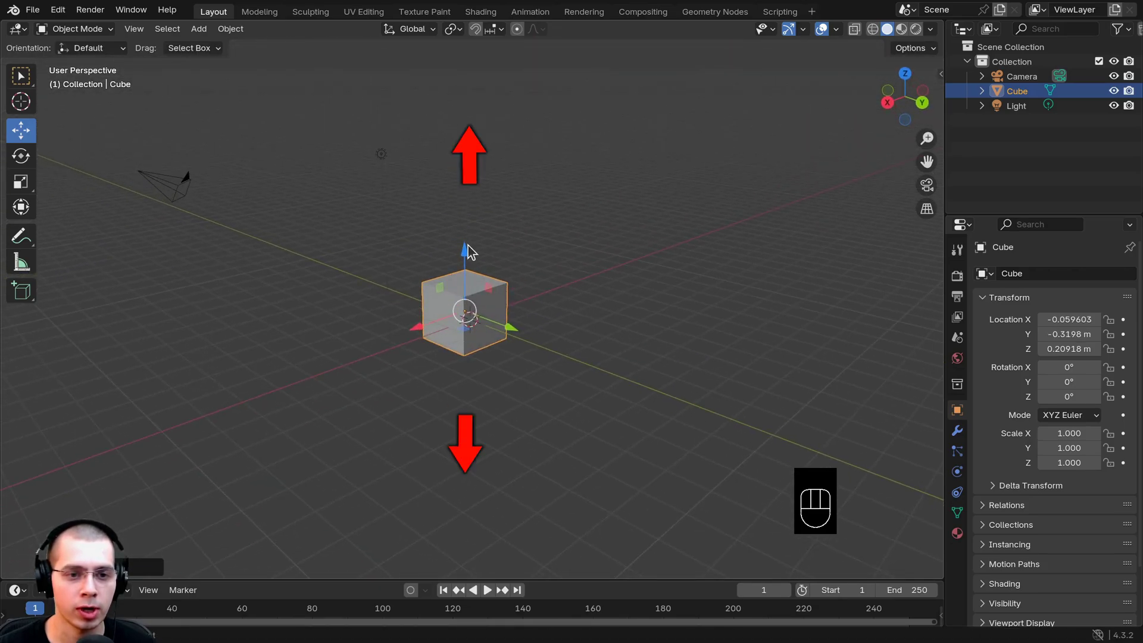
{"action": "mouse_move", "coordinate": [465, 250]}
{"action": "left_mouse_down"}
{"action": "mouse_move", "coordinate": [464, 188]}
{"action": "mouse_move", "coordinate": [464, 253]}
{"action": "left_mouse_up"}
{"action": "middle_click_drag", "start_coordinate": [463, 230], "coordinate": [509, 304]}
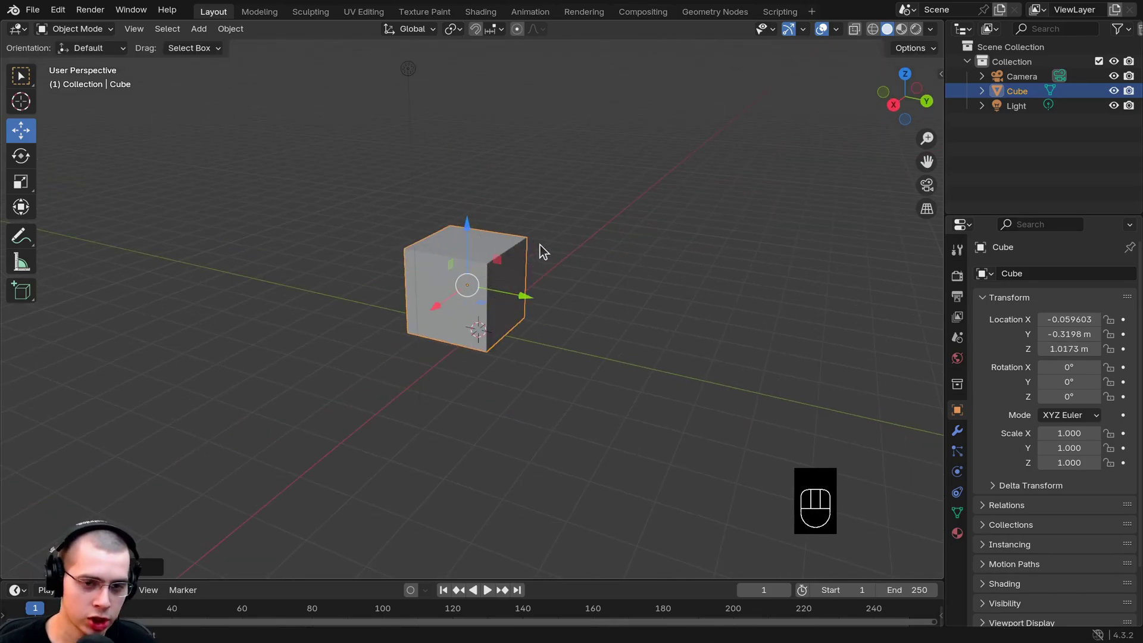
Grab the cube and move it freely twice, placing it at about X 0.16 m, Y 0.35 m, Z 1.21 m.
{"action": "key", "text": "g"}
{"action": "left_click", "coordinate": [564, 260]}
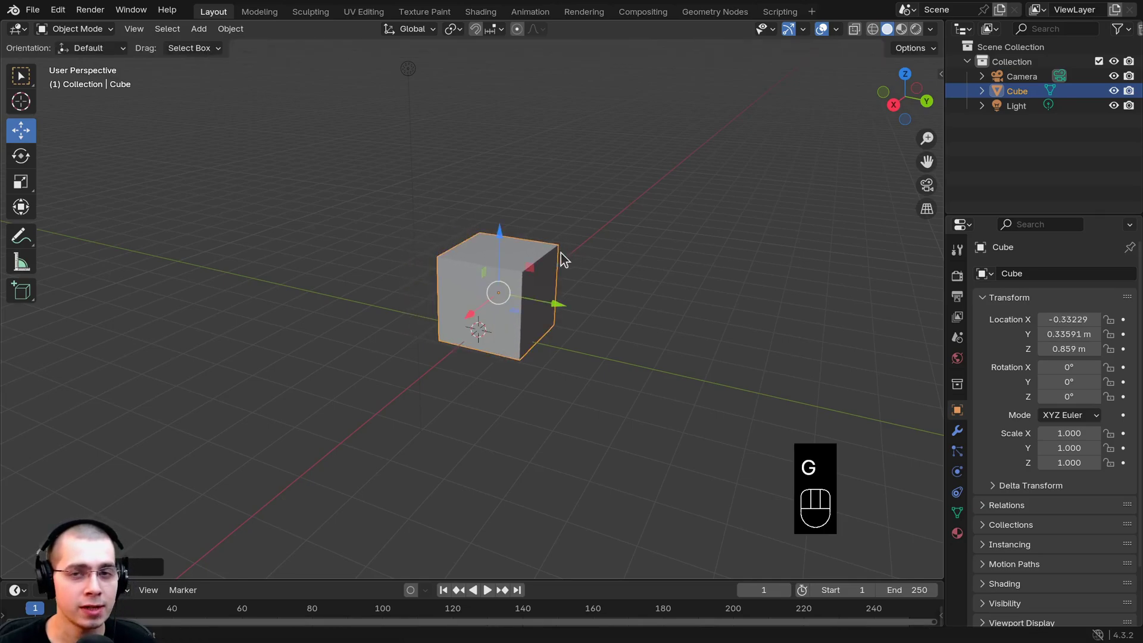
{"action": "key", "text": "g"}
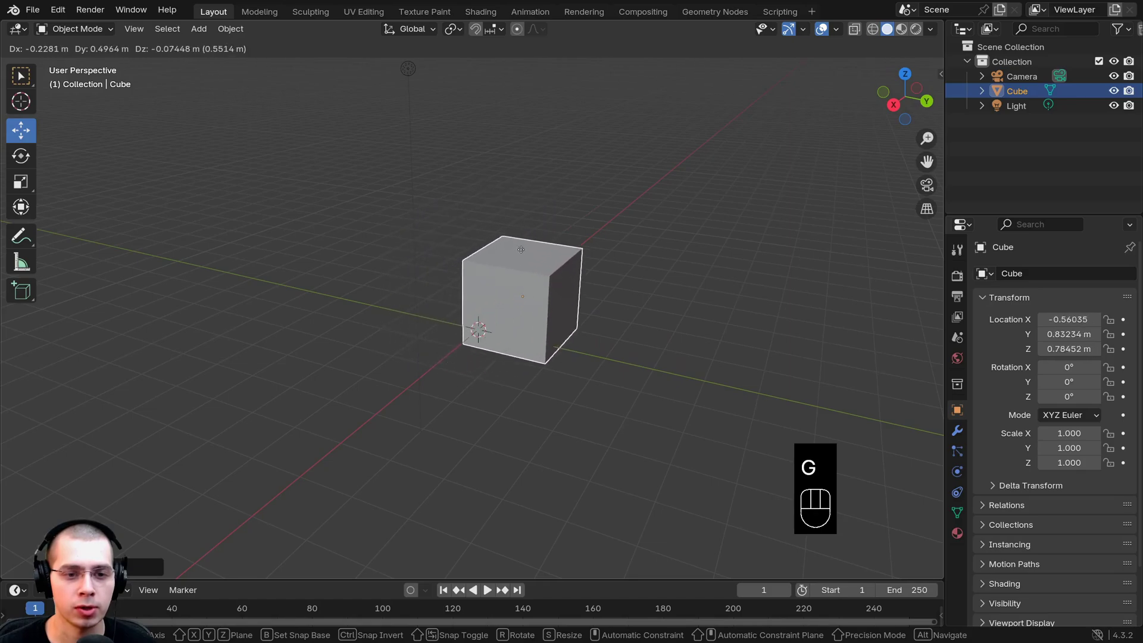
{"action": "left_click", "coordinate": [528, 301]}
{"action": "scroll", "coordinate": [528, 301], "scroll_direction": "up", "scroll_amount": 2}
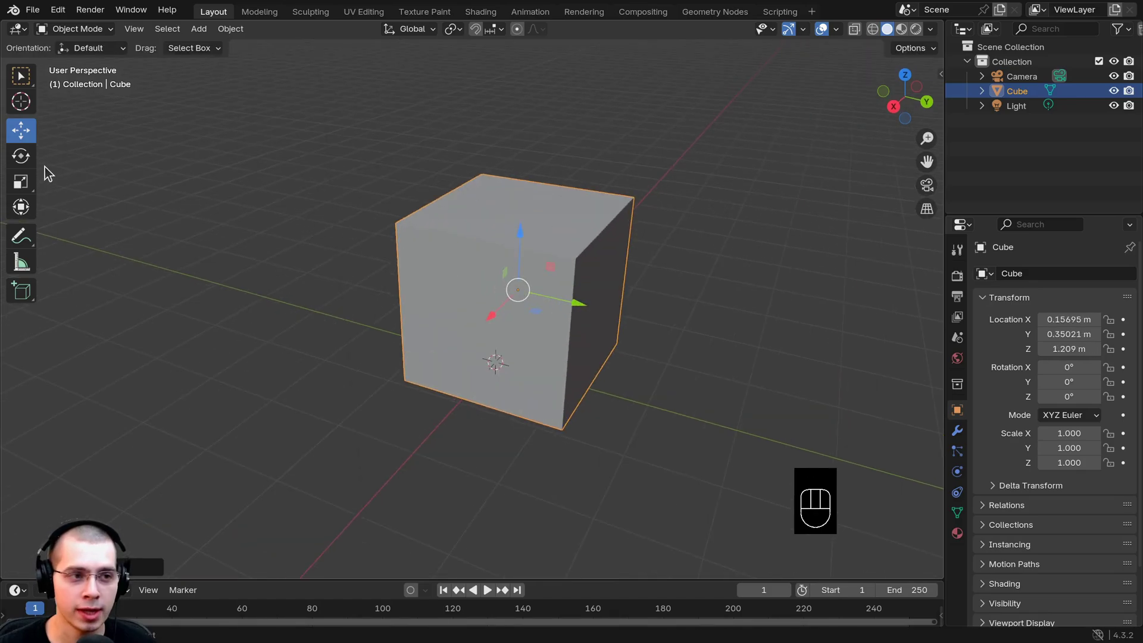
Rotate the cube with the Rotate tool around individual axes and freely, to about X 220.6°, Y 49.6°, Z 53.9°.
{"action": "left_click", "coordinate": [23, 159]}
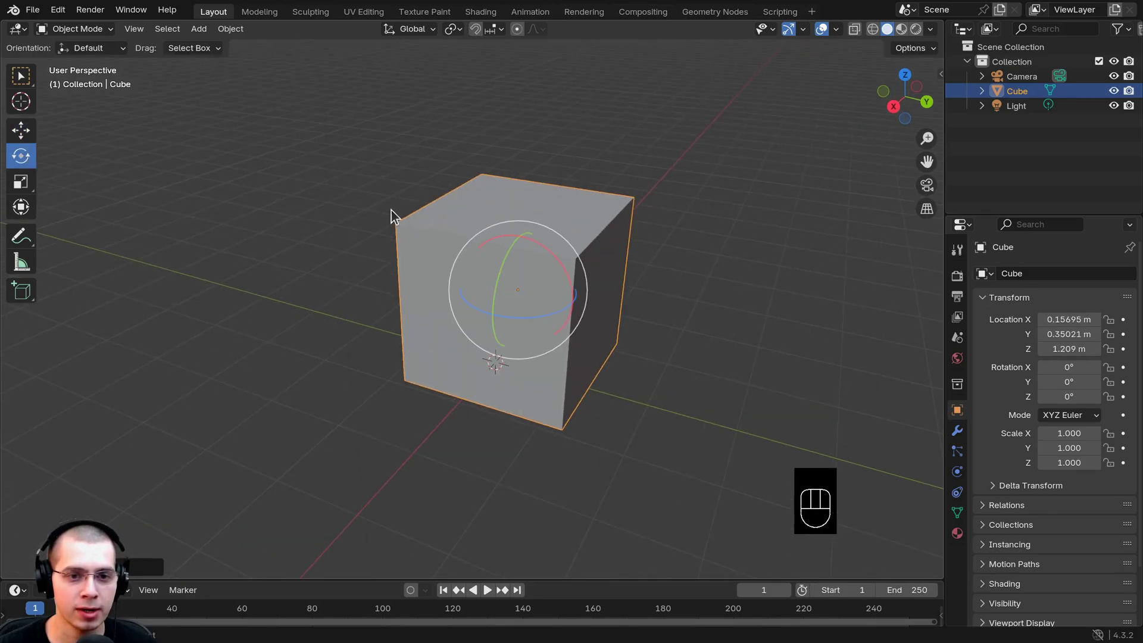
{"action": "mouse_move", "coordinate": [499, 241]}
{"action": "left_mouse_down"}
{"action": "mouse_move", "coordinate": [441, 250]}
{"action": "mouse_move", "coordinate": [430, 305]}
{"action": "mouse_move", "coordinate": [433, 247]}
{"action": "mouse_move", "coordinate": [511, 230]}
{"action": "mouse_move", "coordinate": [479, 300]}
{"action": "mouse_move", "coordinate": [504, 256]}
{"action": "left_mouse_up"}
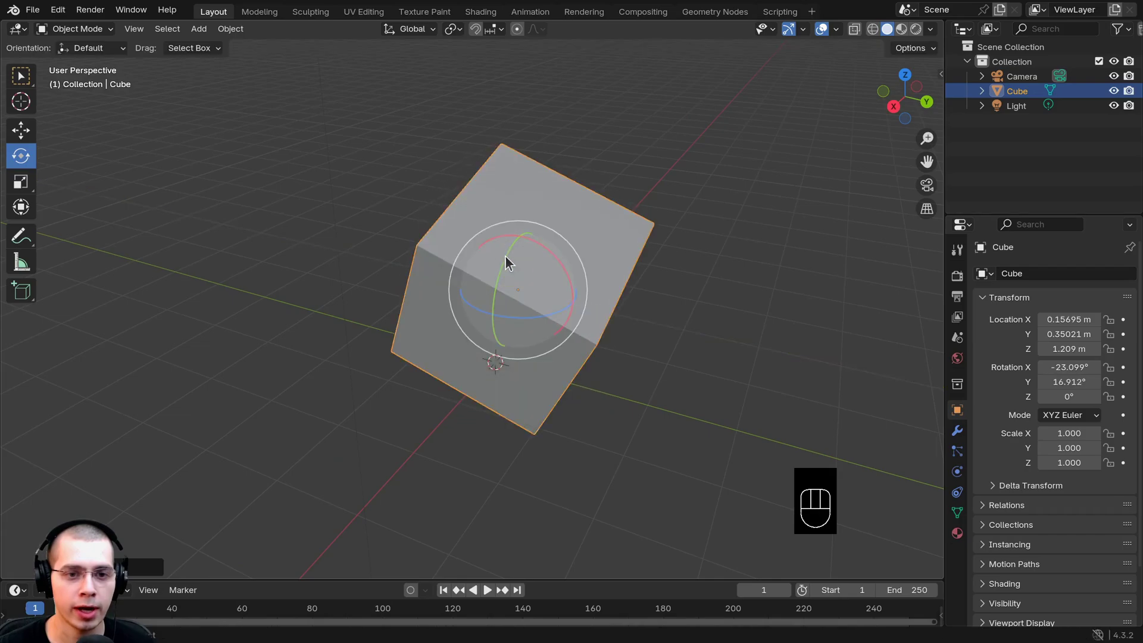
{"action": "left_click_drag", "start_coordinate": [558, 311], "coordinate": [451, 324]}
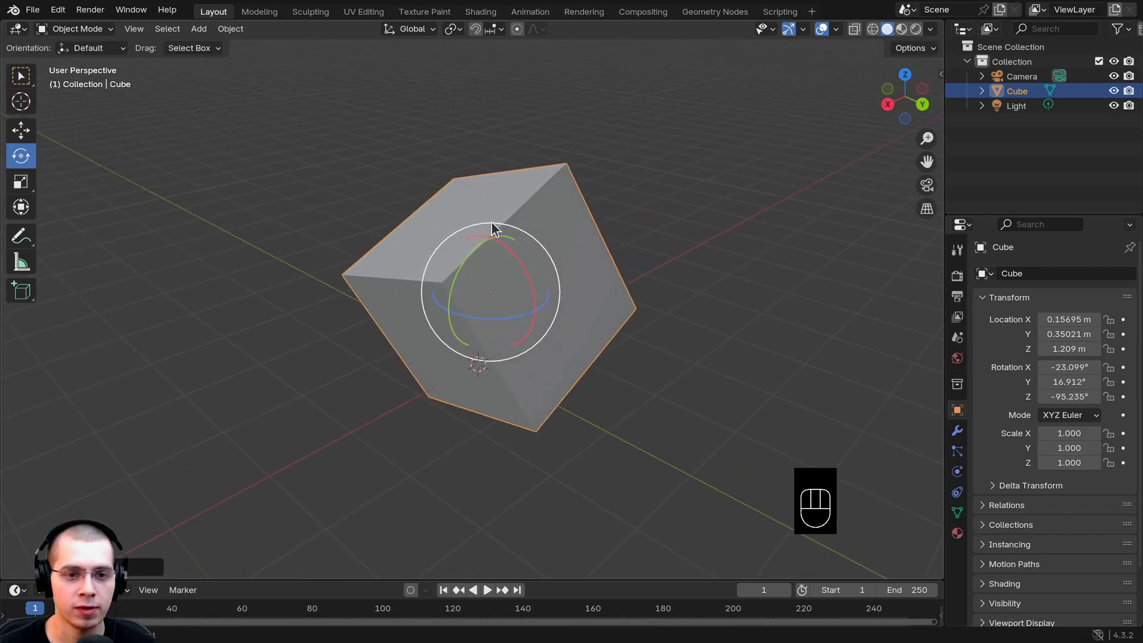
{"action": "left_click_drag", "start_coordinate": [492, 230], "coordinate": [560, 275]}
{"action": "middle_click_drag", "start_coordinate": [536, 286], "coordinate": [584, 184]}
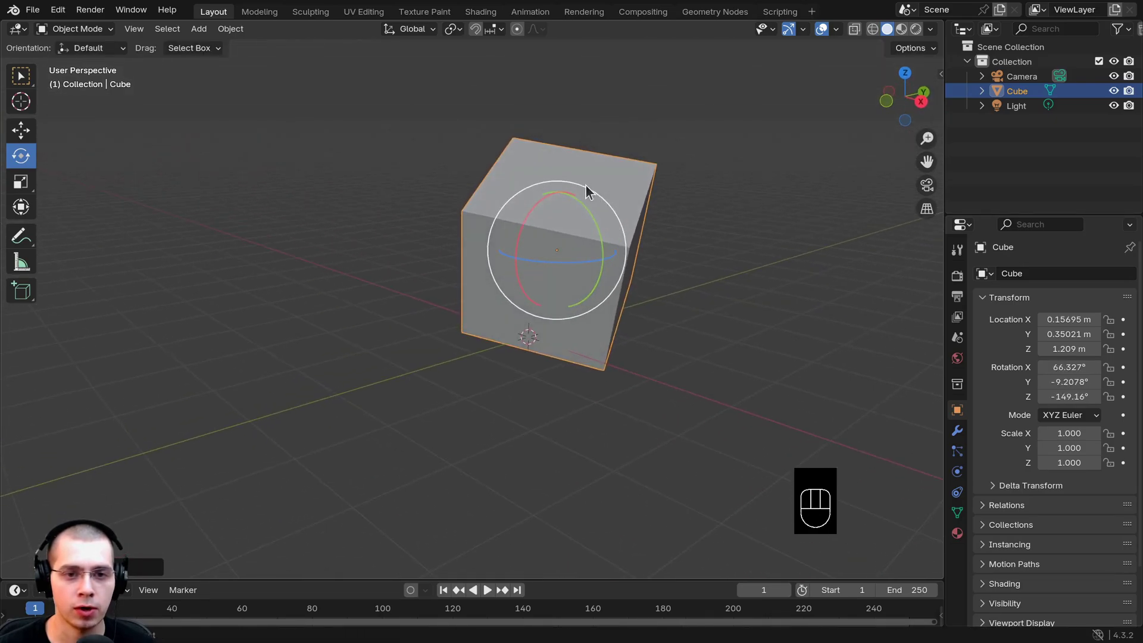
{"action": "left_click_drag", "start_coordinate": [585, 184], "coordinate": [400, 462]}
{"action": "middle_click_drag", "start_coordinate": [450, 436], "coordinate": [471, 423], "text": "shift"}
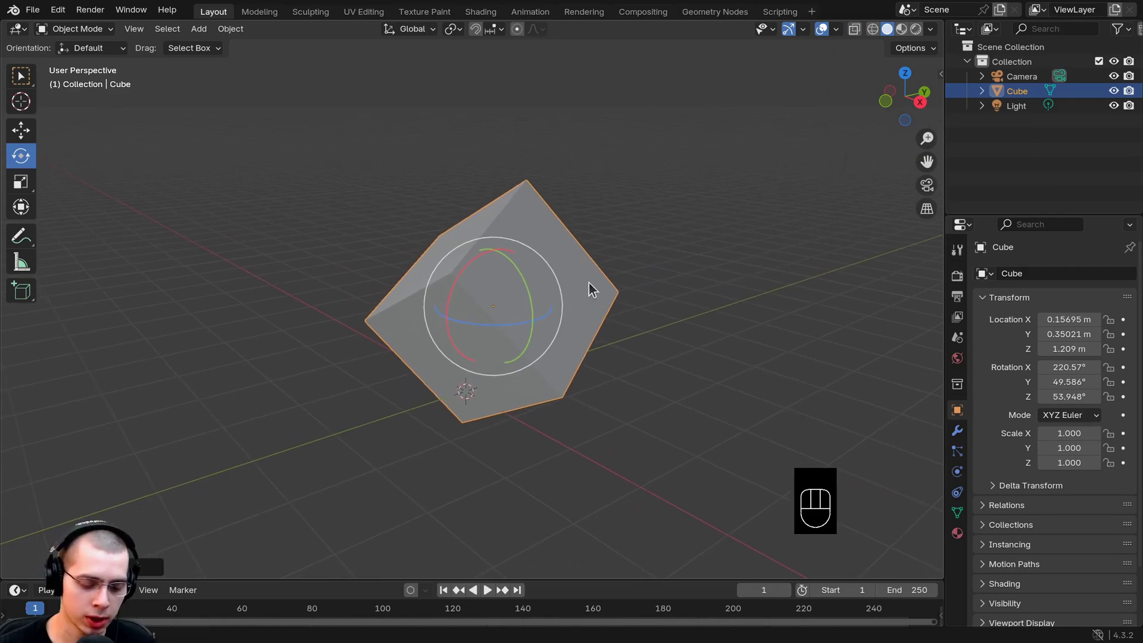
Rotate the cube twice around the viewing direction, ending at about X 199.4°, Y -32.7°, Z -278.5°.
{"action": "key", "text": "r"}
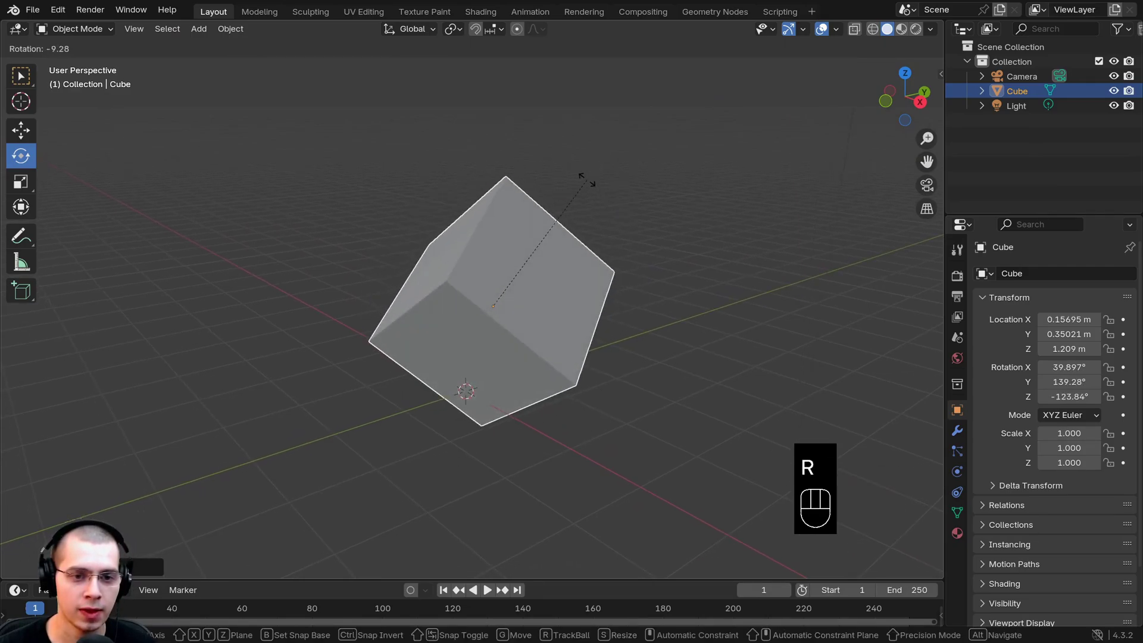
{"action": "left_click", "coordinate": [598, 298]}
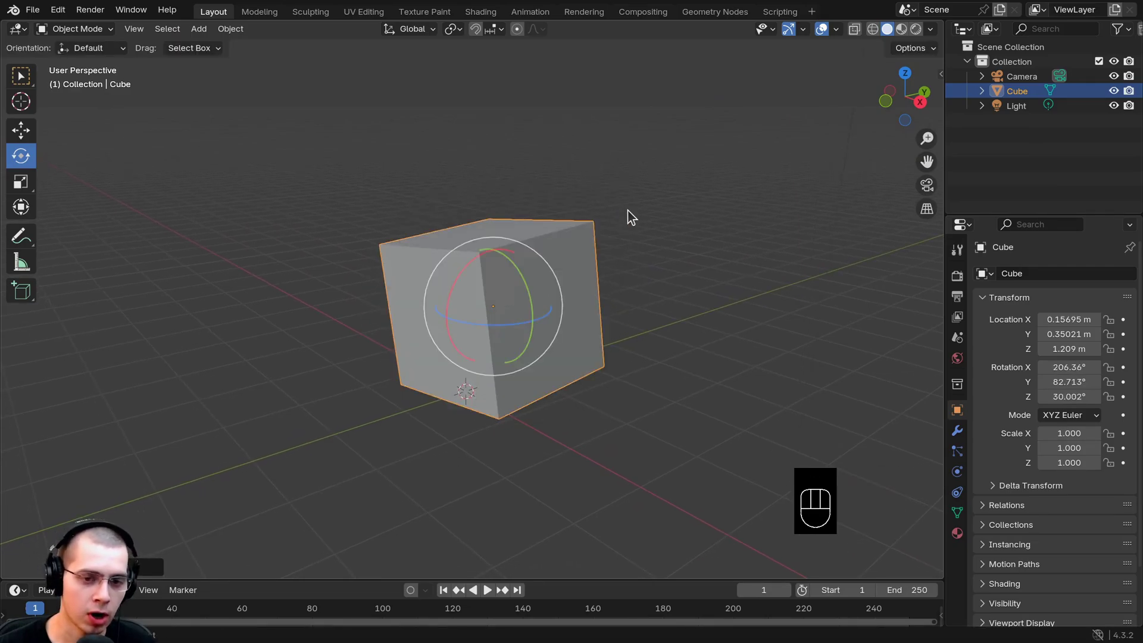
{"action": "key", "text": "r"}
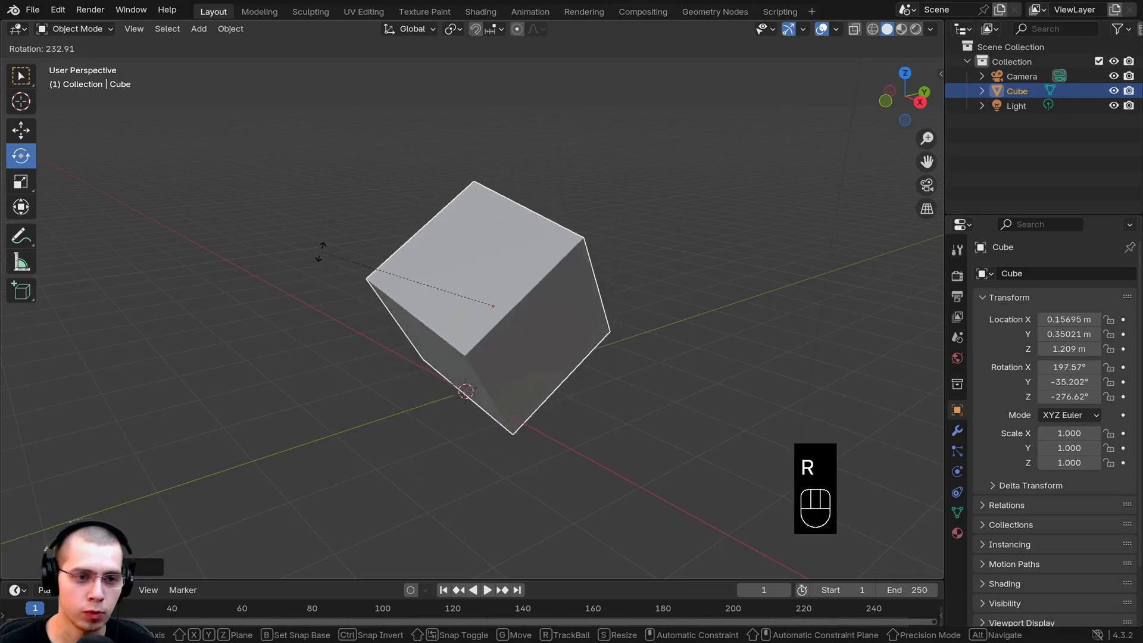
{"action": "left_click", "coordinate": [324, 243]}
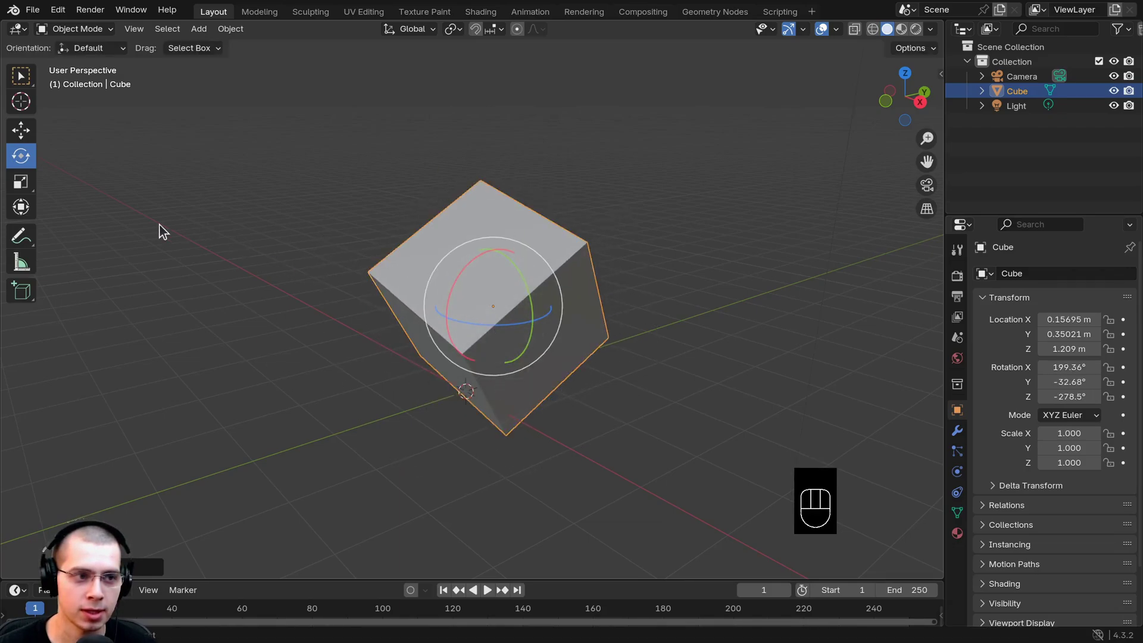
Scale the cube along individual axes with the Scale tool and uniformly, to about X 1.67, Y 1.13, Z 1.32.
{"action": "left_click", "coordinate": [20, 182]}
{"action": "scroll", "coordinate": [579, 377], "scroll_direction": "up", "scroll_amount": 2}
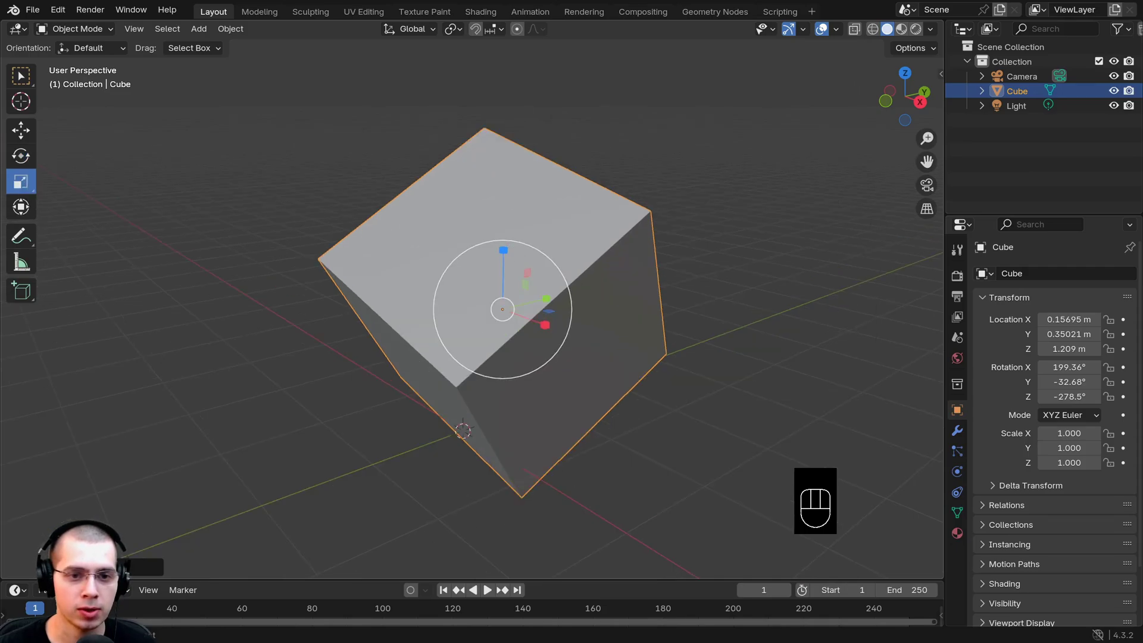
{"action": "mouse_move", "coordinate": [503, 250]}
{"action": "left_mouse_down"}
{"action": "mouse_move", "coordinate": [506, 220]}
{"action": "mouse_move", "coordinate": [503, 255]}
{"action": "left_mouse_up"}
{"action": "left_click_drag", "start_coordinate": [560, 301], "coordinate": [548, 327]}
{"action": "scroll", "coordinate": [569, 464], "scroll_direction": "down", "scroll_amount": 3}
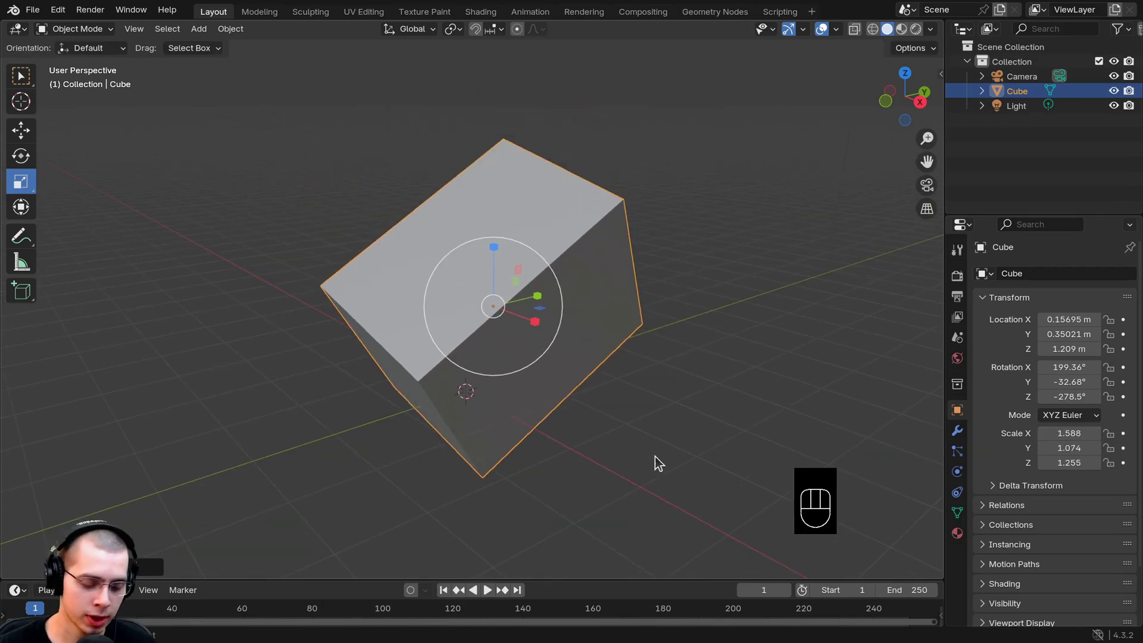
{"action": "key", "text": "s"}
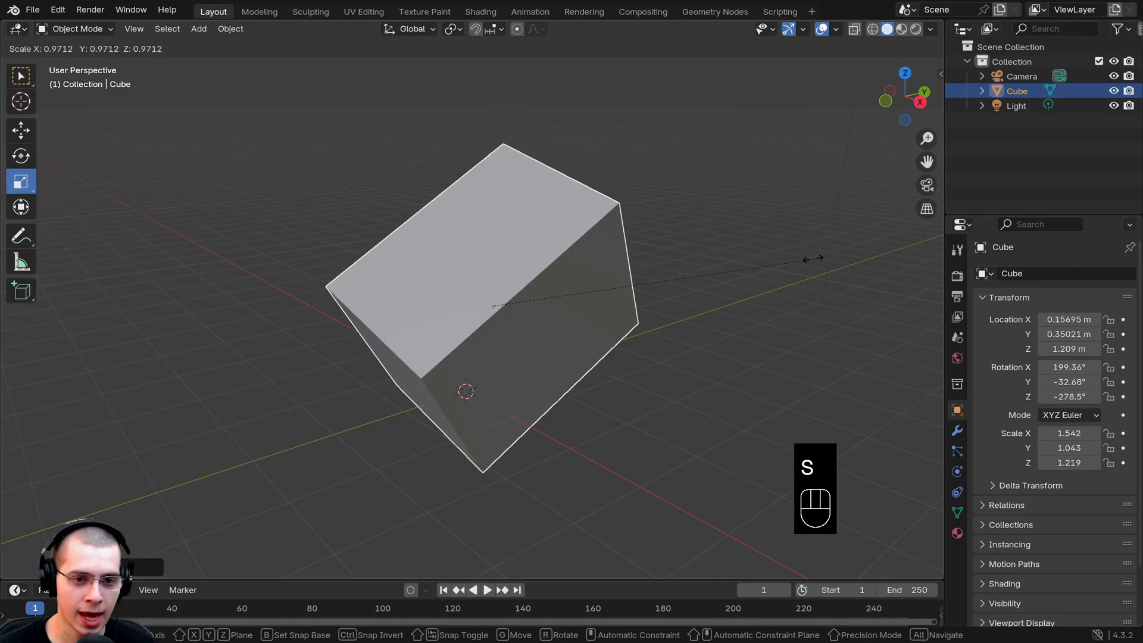
{"action": "left_click", "coordinate": [848, 281]}
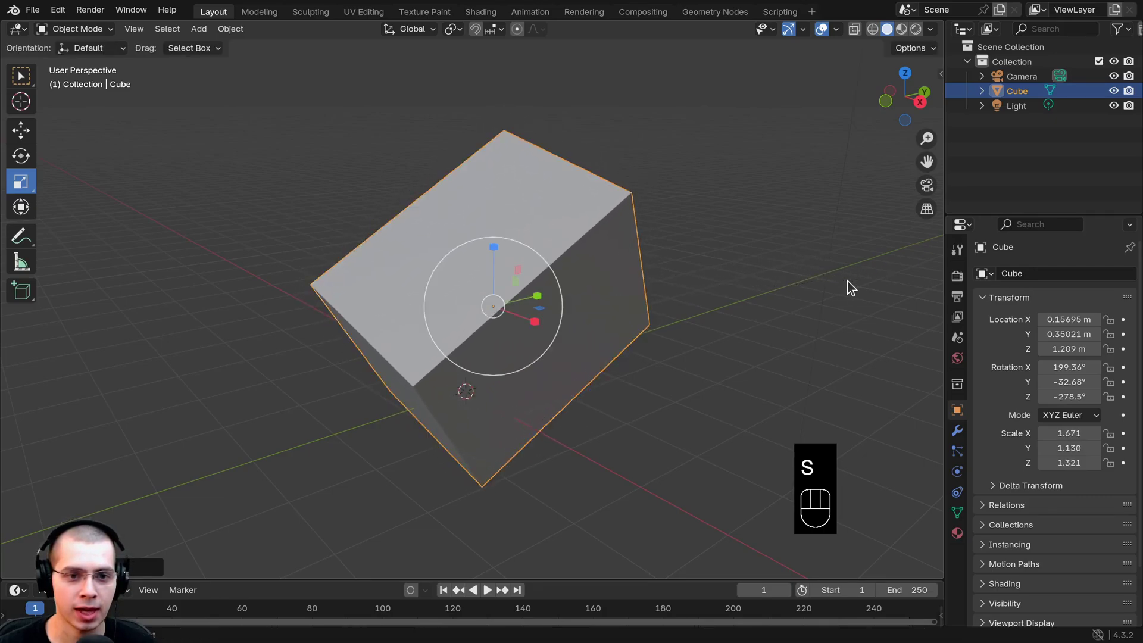
Adjust the cube's position, rotation and scale with the combined Transform tool, ending at about Z 1.17 m and scale Y 1.148.
{"action": "left_click", "coordinate": [22, 210]}
{"action": "middle_click_drag", "start_coordinate": [411, 250], "coordinate": [438, 247]}
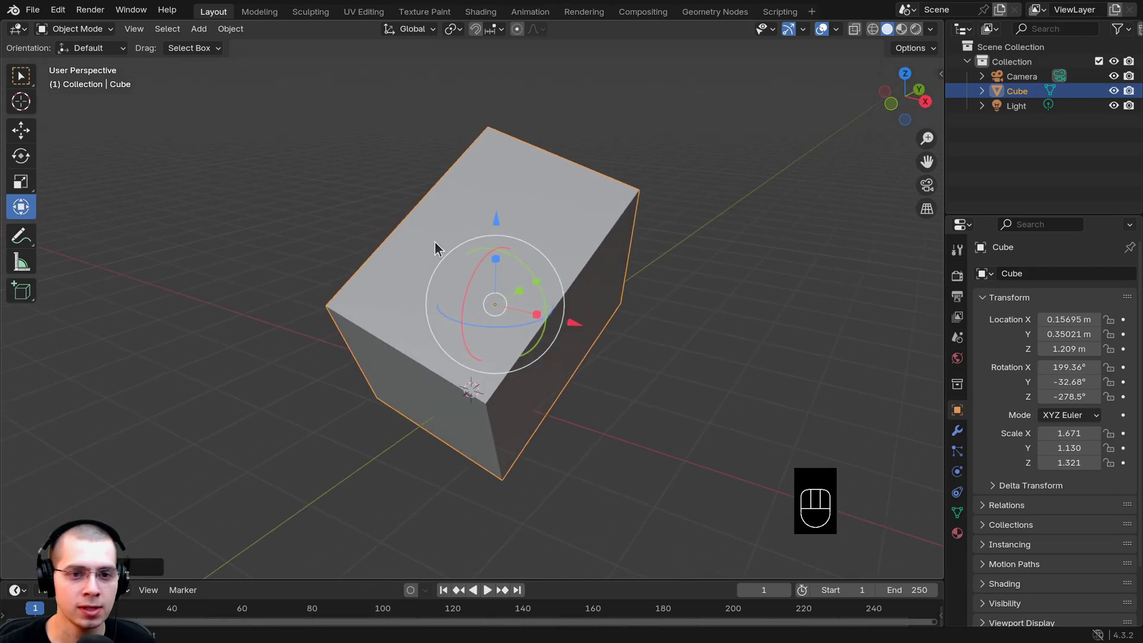
{"action": "left_click_drag", "start_coordinate": [499, 225], "coordinate": [461, 249]}
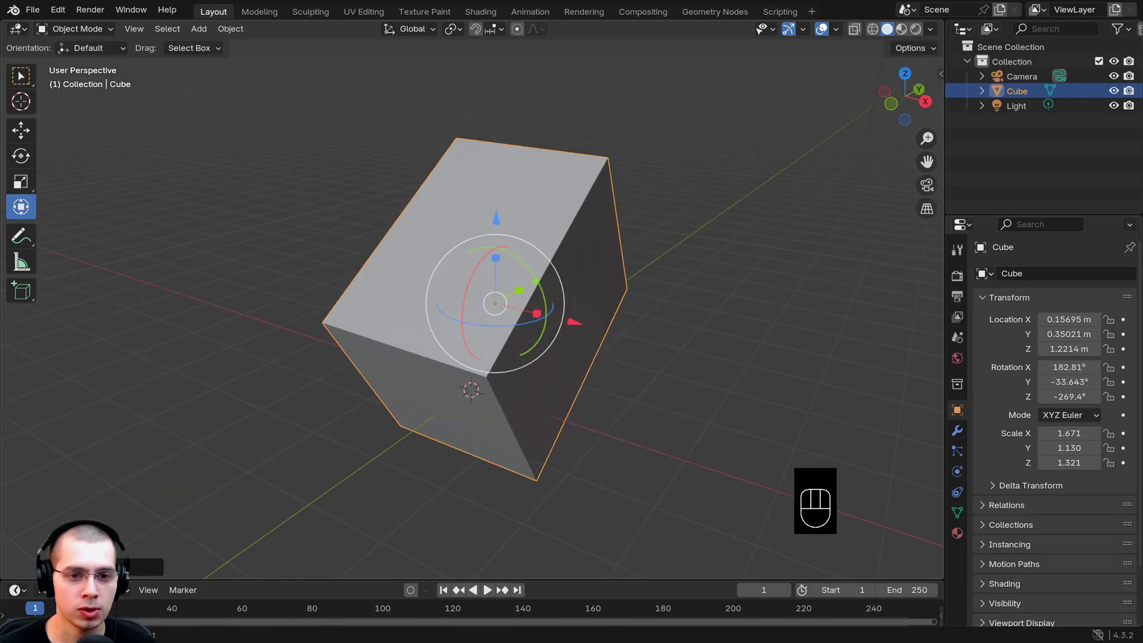
{"action": "left_click_drag", "start_coordinate": [523, 286], "coordinate": [500, 266]}
{"action": "right_click", "coordinate": [535, 279]}
{"action": "scroll", "coordinate": [711, 397], "scroll_direction": "down", "scroll_amount": 3}
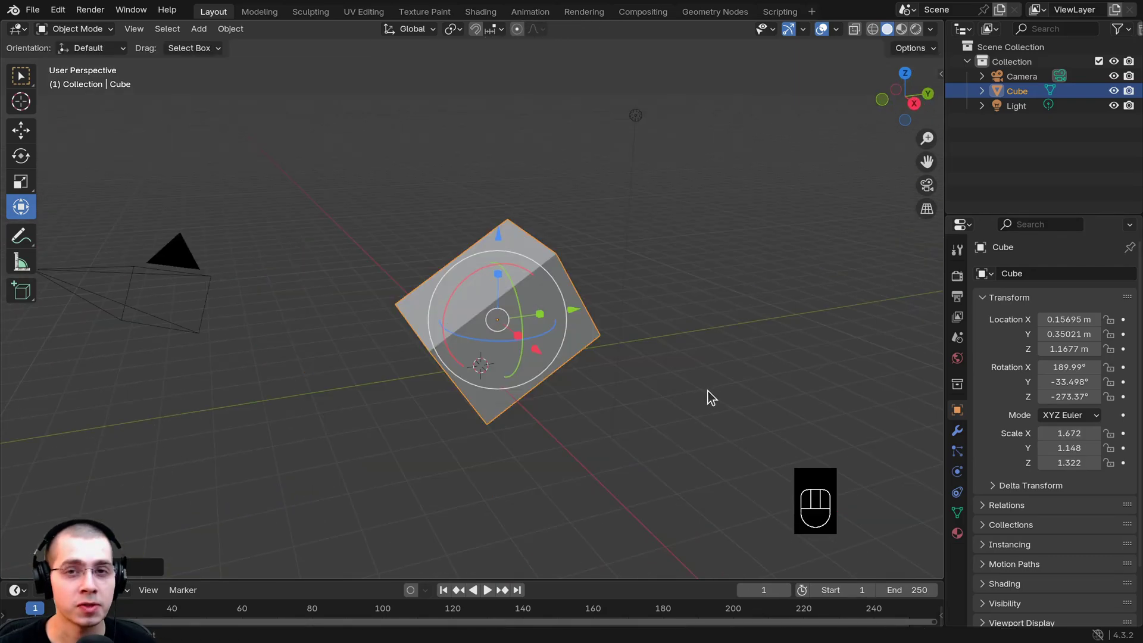
Select the camera, cube and light together and delete them from the scene.
{"action": "middle_click_drag", "start_coordinate": [697, 387], "coordinate": [685, 391]}
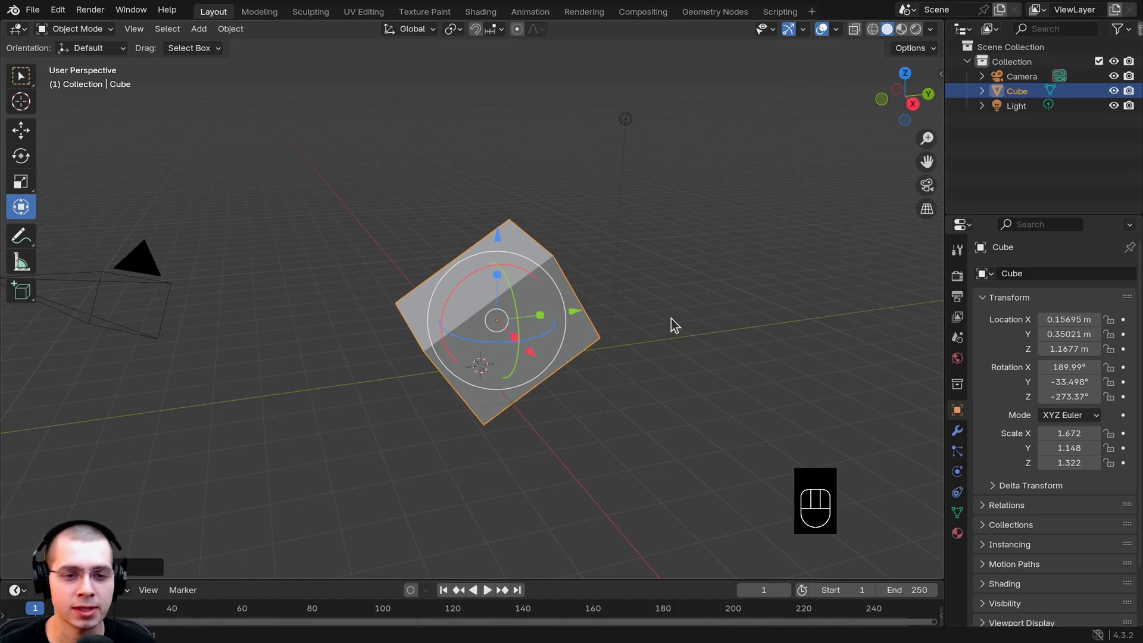
{"action": "middle_click_drag", "start_coordinate": [662, 315], "coordinate": [654, 311]}
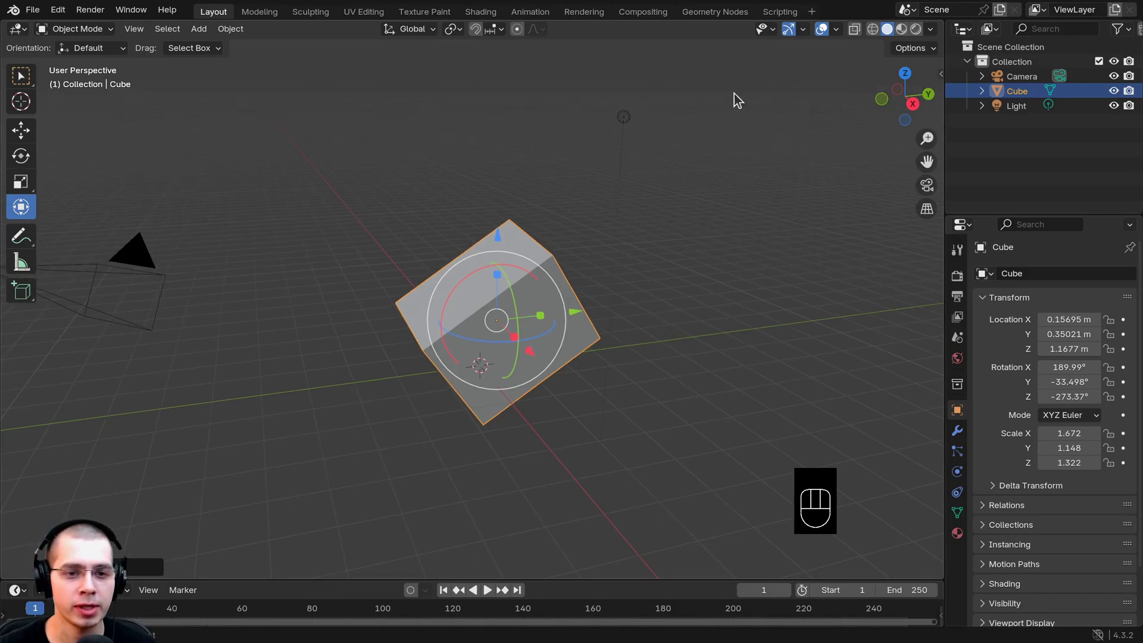
{"action": "middle_click_drag", "start_coordinate": [419, 302], "coordinate": [511, 315]}
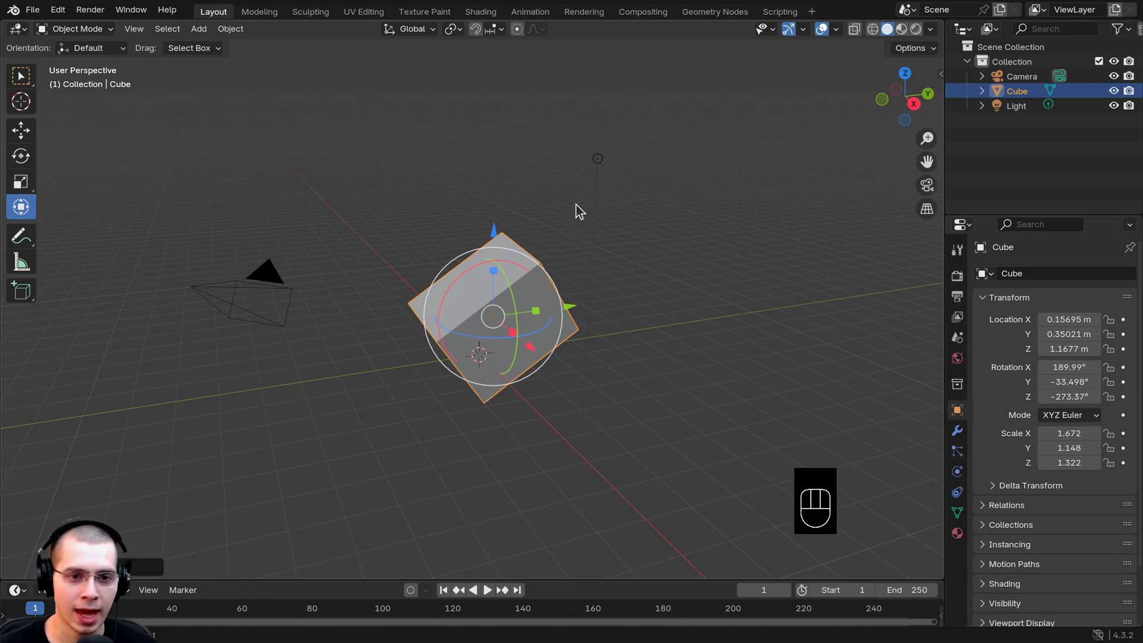
{"action": "key", "text": "a"}
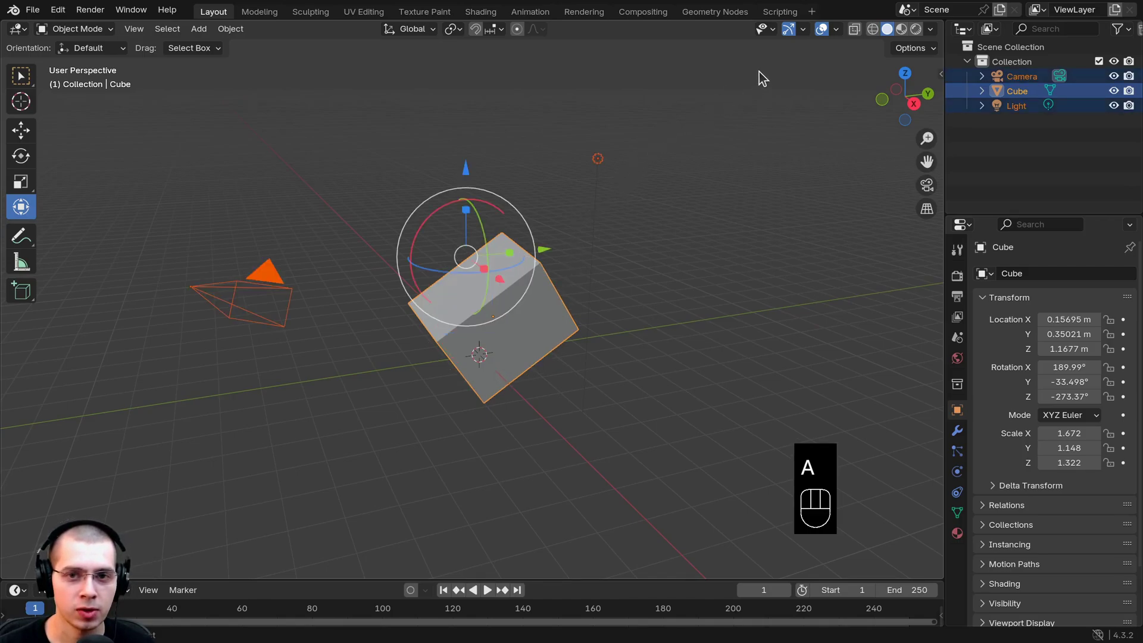
{"action": "left_click_drag", "start_coordinate": [759, 72], "coordinate": [160, 423]}
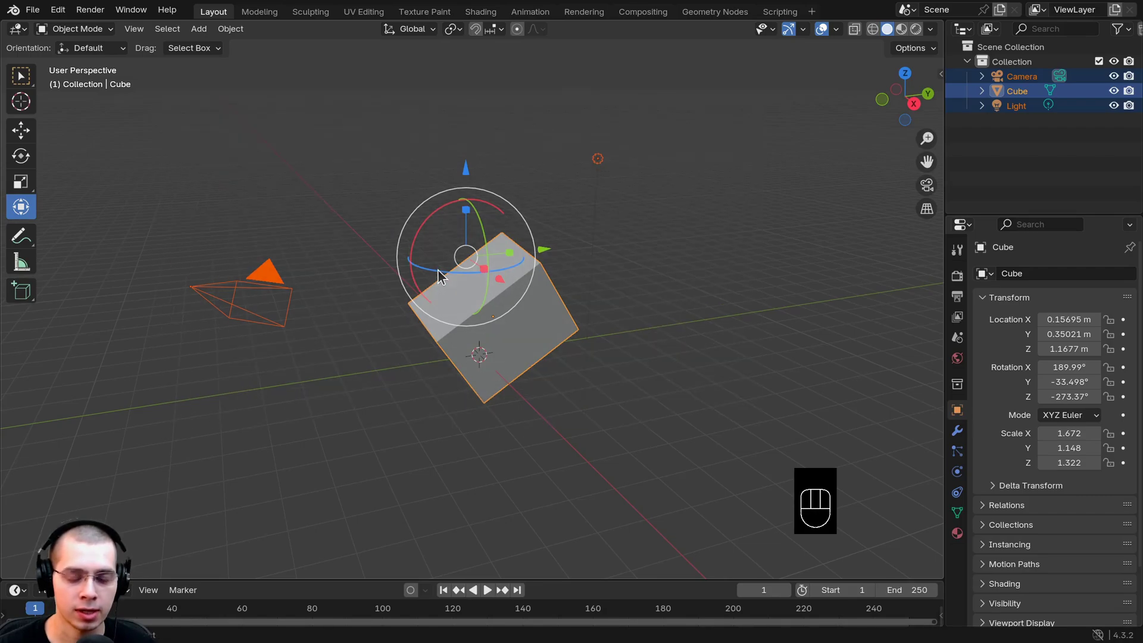
{"action": "key", "text": "Delete"}
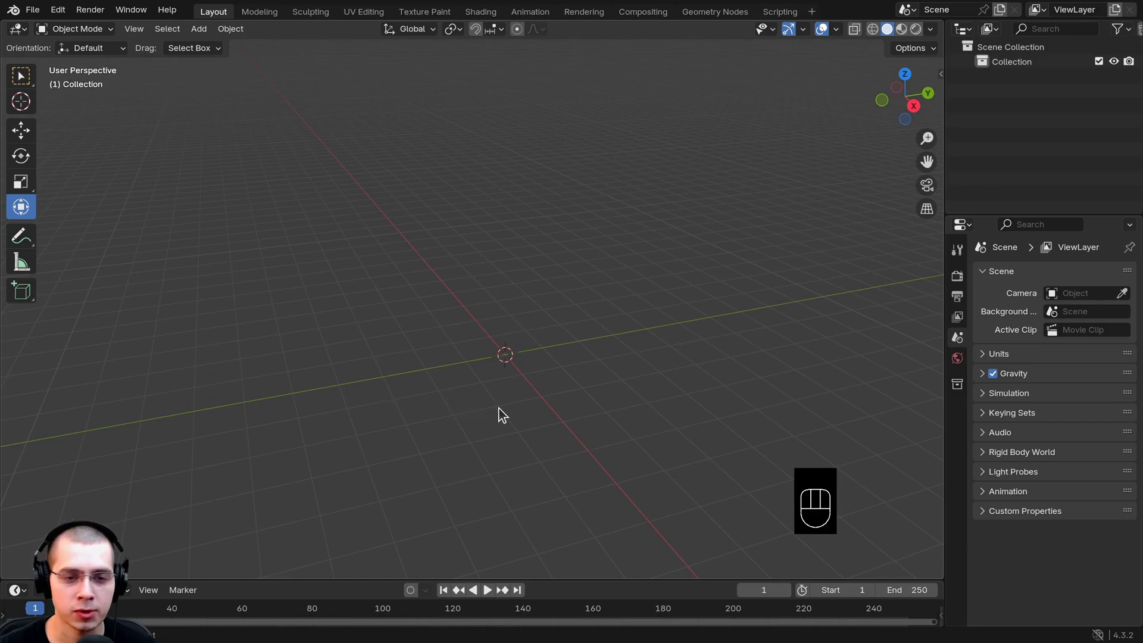
Add a UV sphere mesh at the world origin and centre it in the view.
{"action": "left_click", "coordinate": [199, 30]}
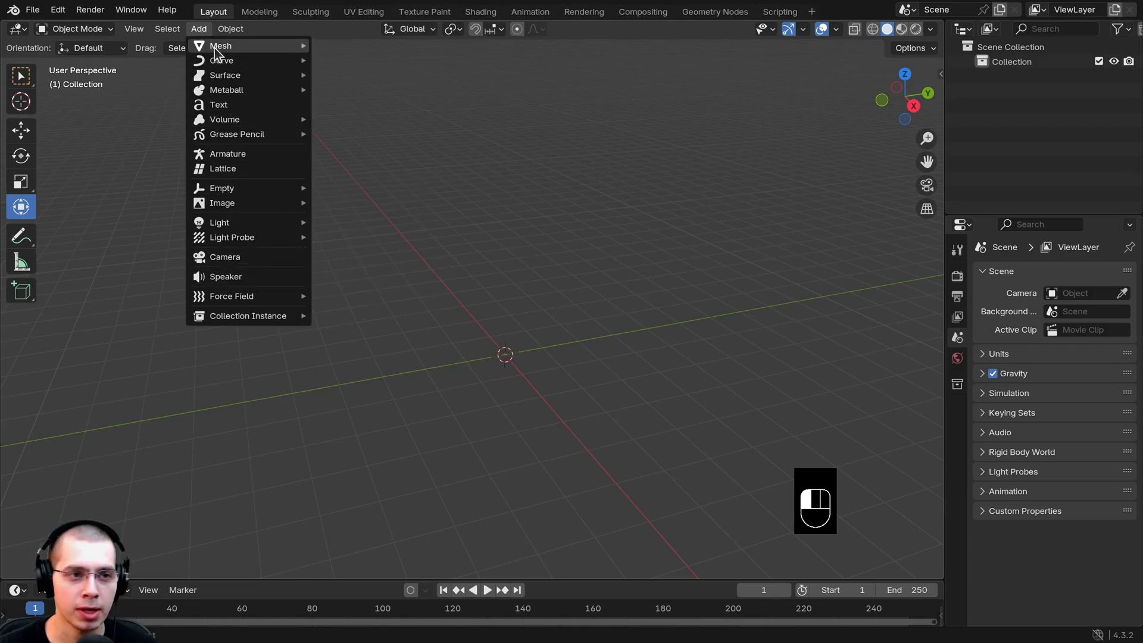
{"action": "mouse_move", "coordinate": [213, 46]}
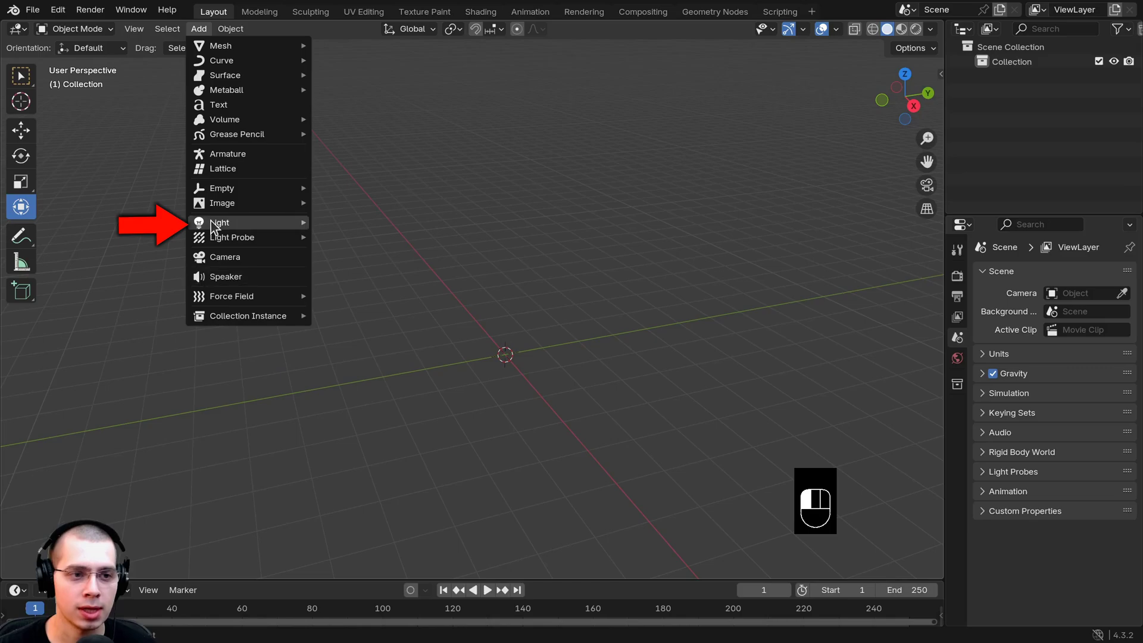
{"action": "mouse_move", "coordinate": [211, 222]}
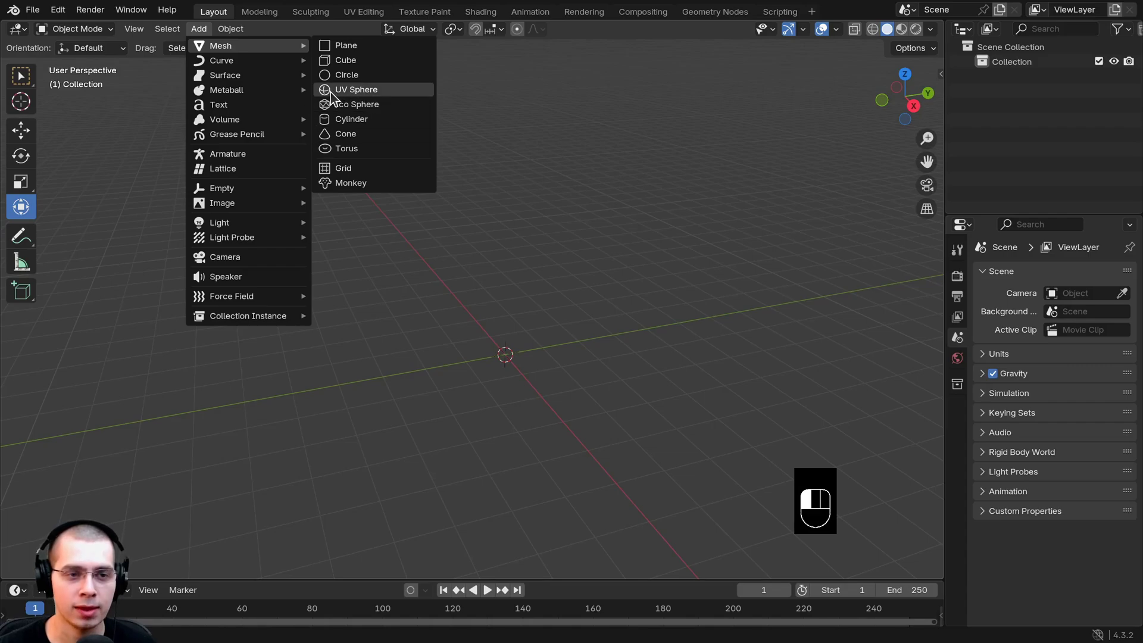
{"action": "left_click", "coordinate": [370, 91]}
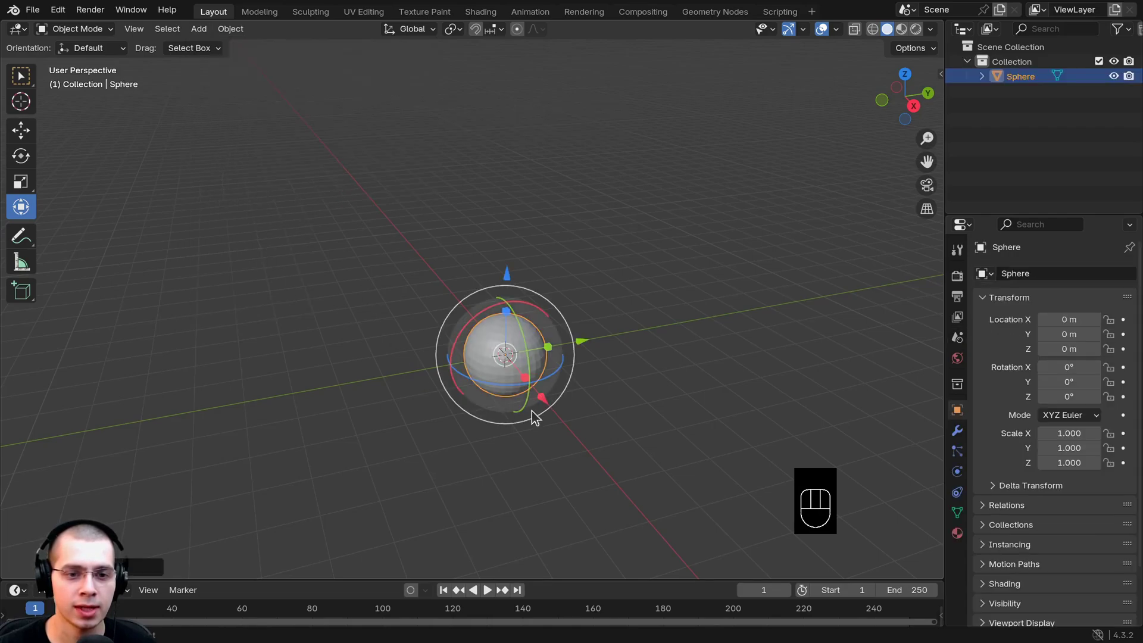
{"action": "scroll", "coordinate": [557, 394], "scroll_direction": "up", "scroll_amount": 2}
{"action": "scroll", "coordinate": [557, 381], "scroll_direction": "down", "scroll_amount": 1, "text": "shift"}
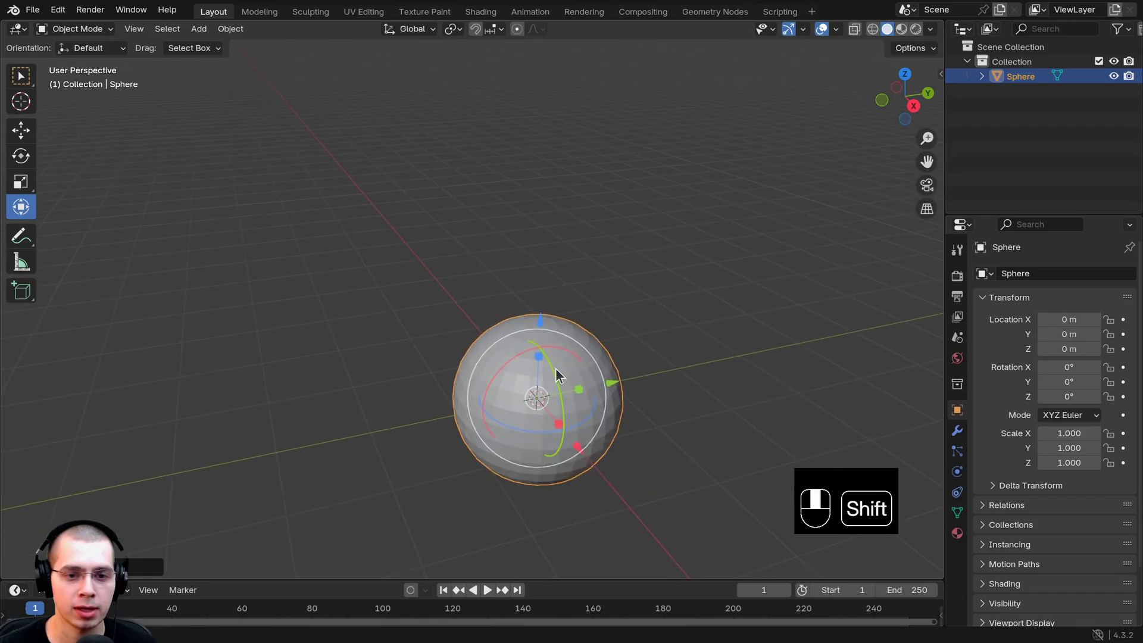
{"action": "scroll", "coordinate": [554, 373], "scroll_direction": "down", "scroll_amount": 2}
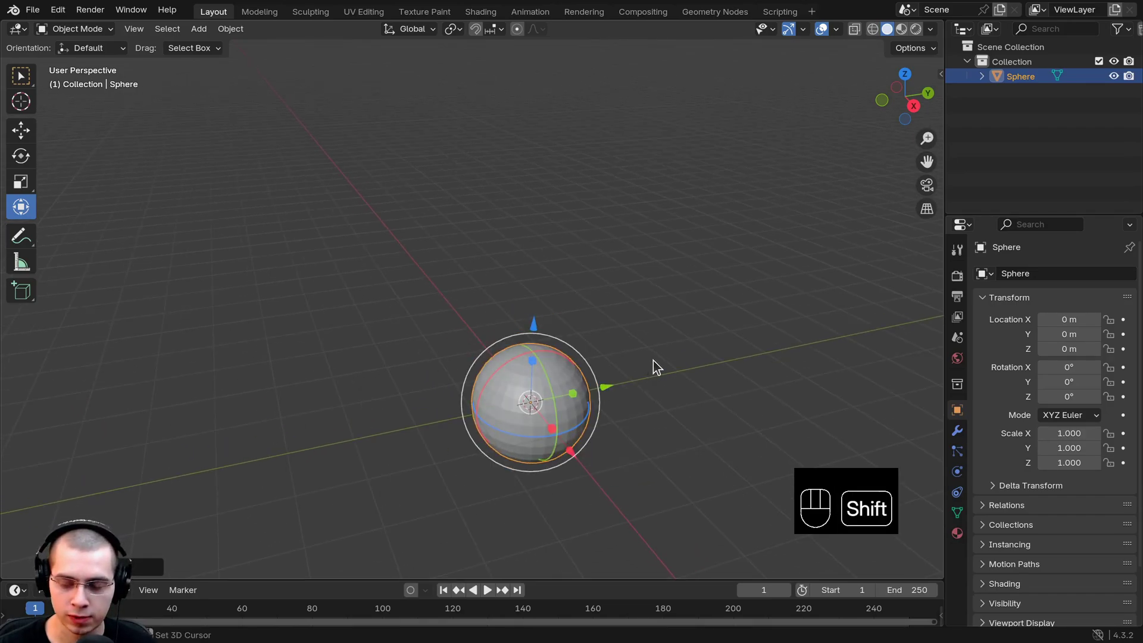
{"action": "middle_click_drag", "start_coordinate": [655, 360], "coordinate": [611, 244], "text": "shift"}
{"action": "mouse_move", "coordinate": [927, 162]}
{"action": "left_mouse_down"}
{"action": "mouse_move", "coordinate": [891, 146]}
{"action": "mouse_move", "coordinate": [911, 166]}
{"action": "mouse_move", "coordinate": [927, 161]}
{"action": "left_mouse_up"}
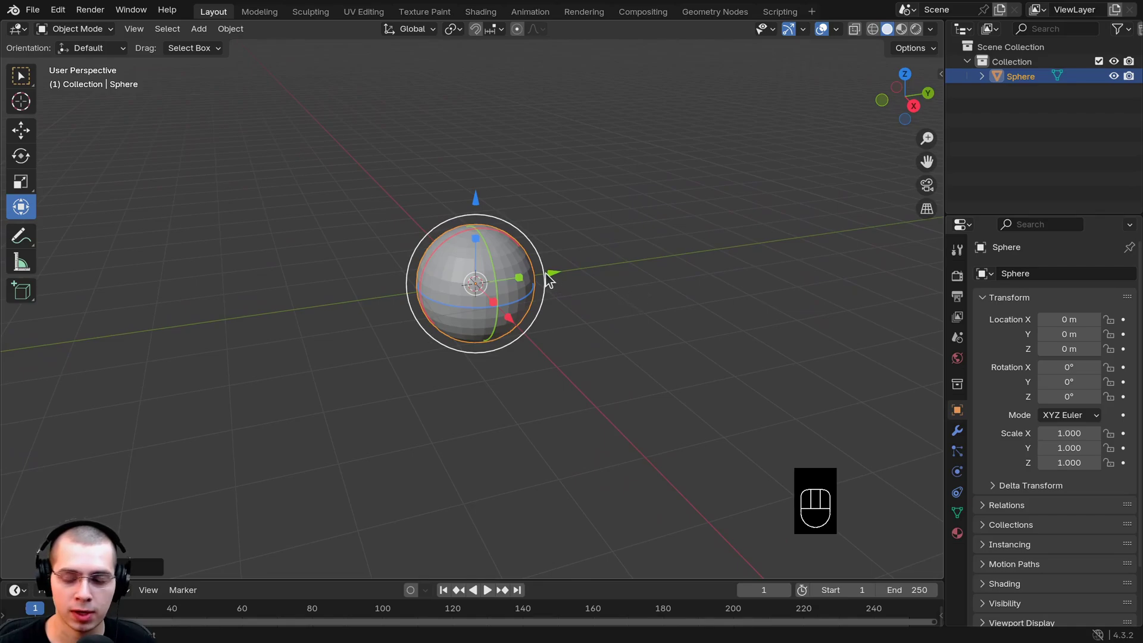
Practise zooming in and out on the sphere and framing it as the selected object in the viewport.
{"action": "scroll", "coordinate": [550, 284], "scroll_direction": "up", "scroll_amount": 1}
{"action": "scroll", "coordinate": [550, 280], "scroll_direction": "up", "scroll_amount": 5}
{"action": "scroll", "coordinate": [552, 280], "scroll_direction": "down", "scroll_amount": 1}
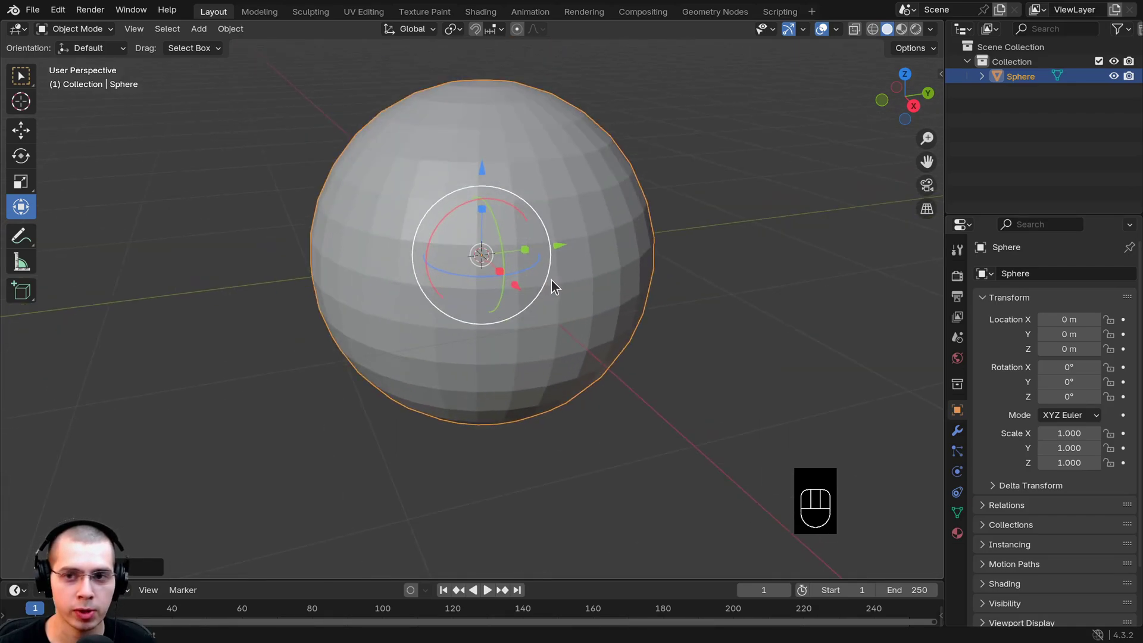
{"action": "left_click_drag", "start_coordinate": [927, 138], "coordinate": [677, 355]}
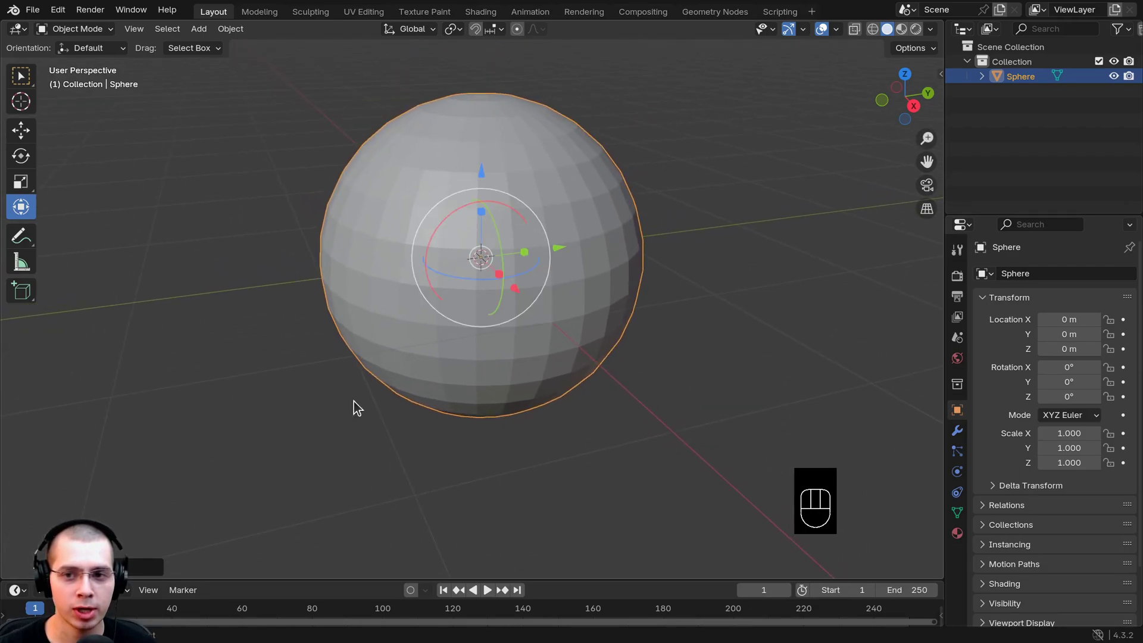
{"action": "scroll", "coordinate": [612, 249], "scroll_direction": "down", "scroll_amount": 2}
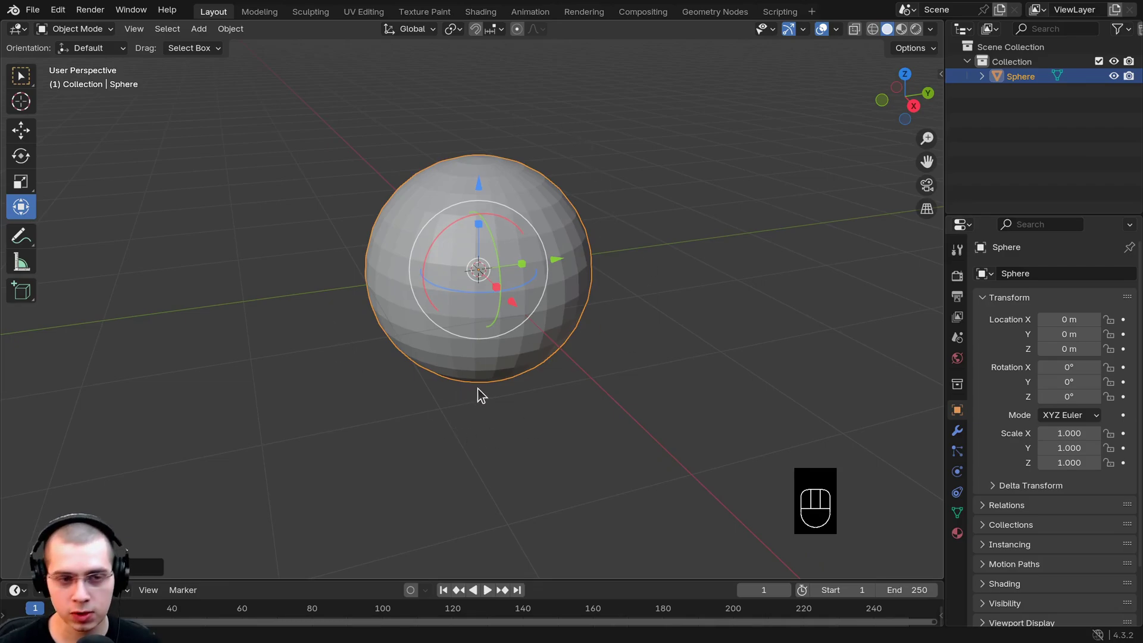
{"action": "key", "text": "KP_Decimal"}
{"action": "key", "text": "KP_Decimal"}
{"action": "key", "text": "KP_Decimal"}
{"action": "key", "text": "KP_Decimal"}
{"action": "key", "text": "KP_Decimal"}
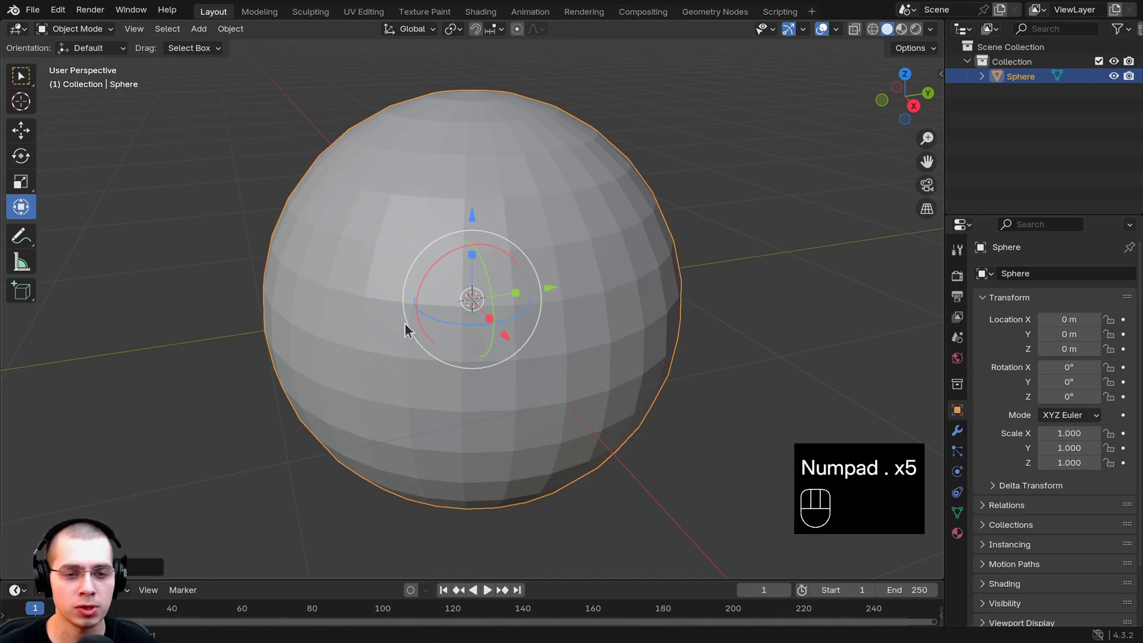
{"action": "scroll", "coordinate": [600, 216], "scroll_direction": "down", "scroll_amount": 3}
{"action": "middle_click_drag", "start_coordinate": [600, 216], "coordinate": [531, 390], "text": "shift"}
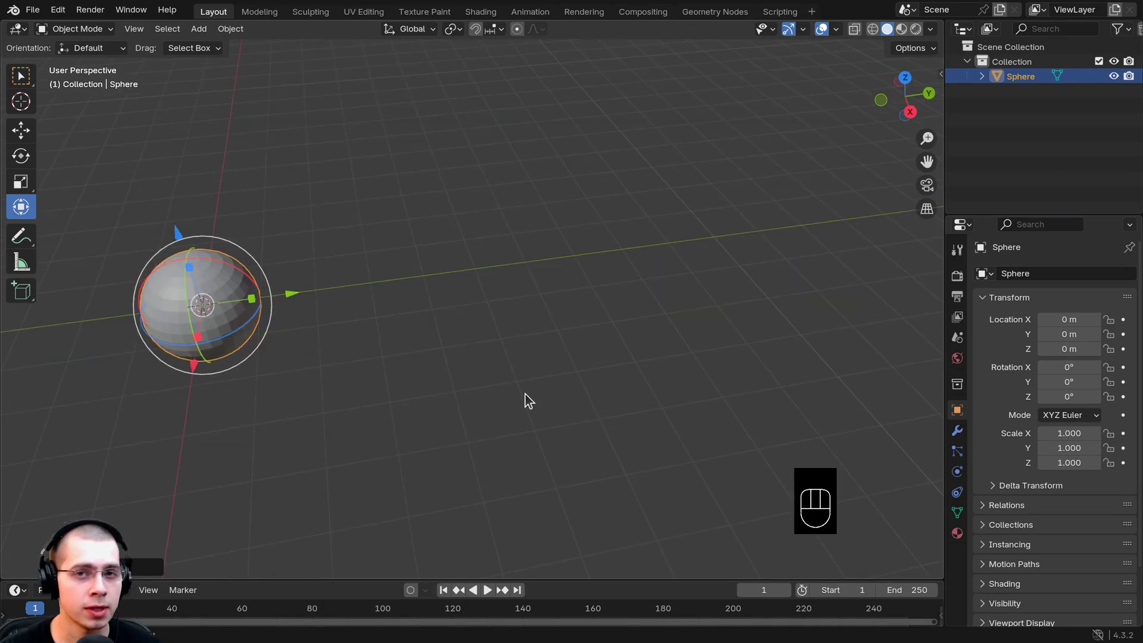
{"action": "left_click", "coordinate": [133, 29]}
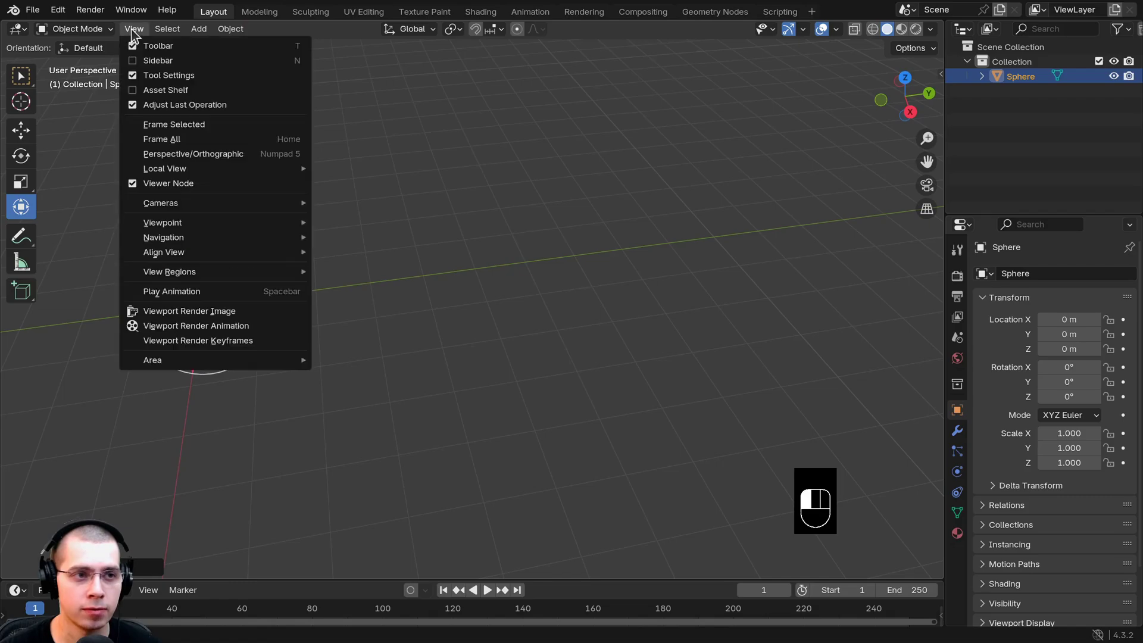
{"action": "left_click", "coordinate": [173, 126]}
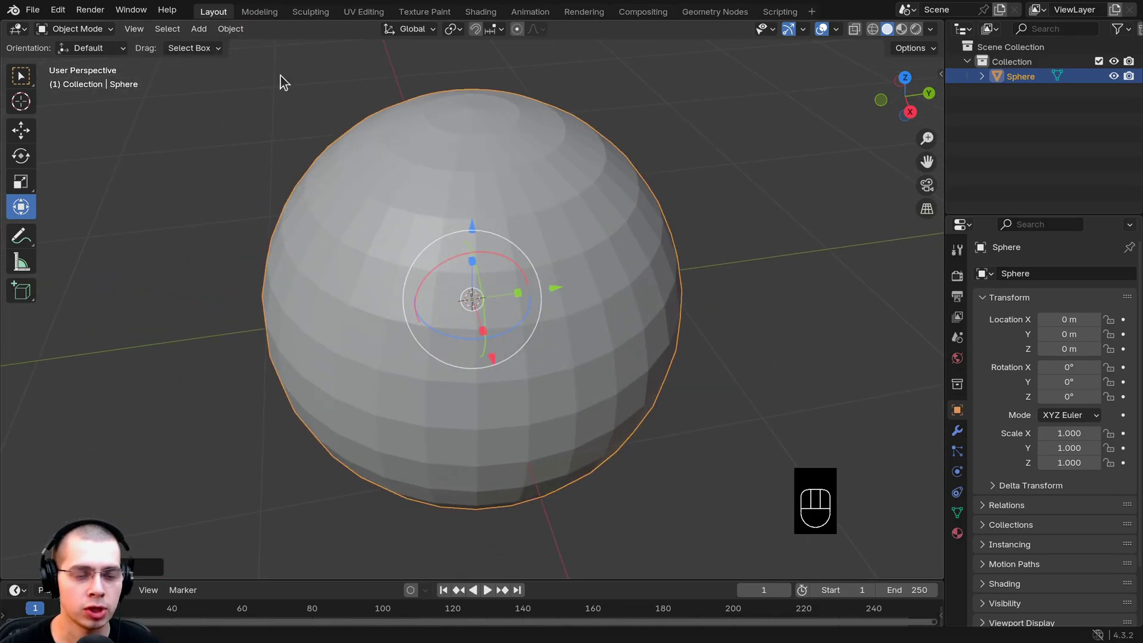
Apply flat shading to the sphere and inspect its faceted surface up close.
{"action": "scroll", "coordinate": [713, 434], "scroll_direction": "down", "scroll_amount": 3}
{"action": "middle_click_drag", "start_coordinate": [712, 442], "coordinate": [659, 441]}
{"action": "scroll", "coordinate": [500, 130], "scroll_direction": "up", "scroll_amount": 2}
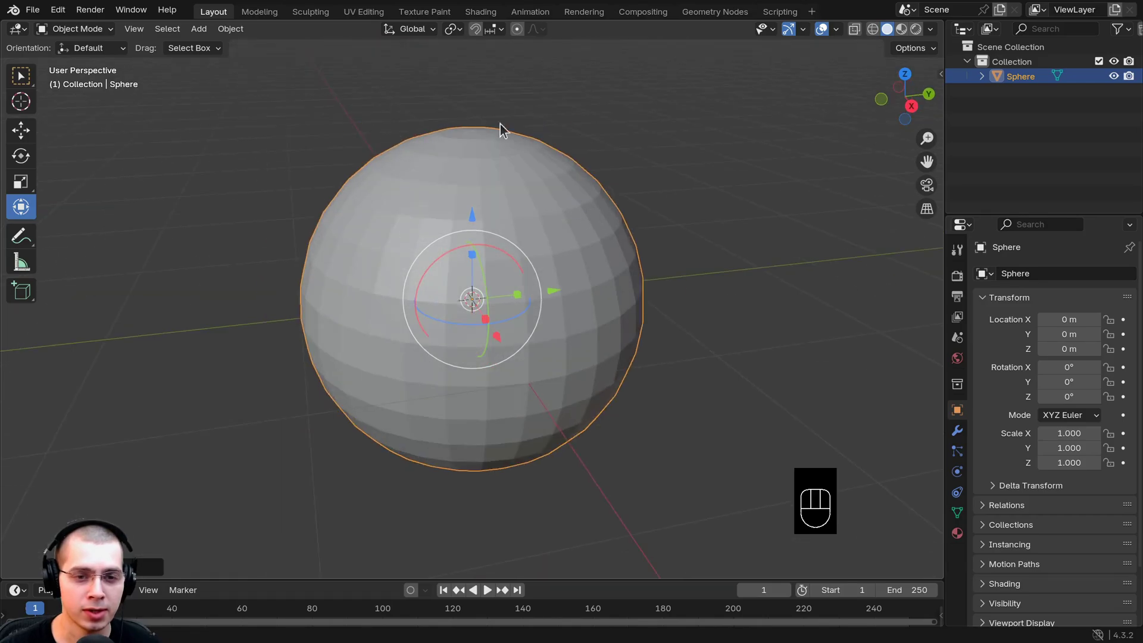
{"action": "scroll", "coordinate": [658, 342], "scroll_direction": "up", "scroll_amount": 3}
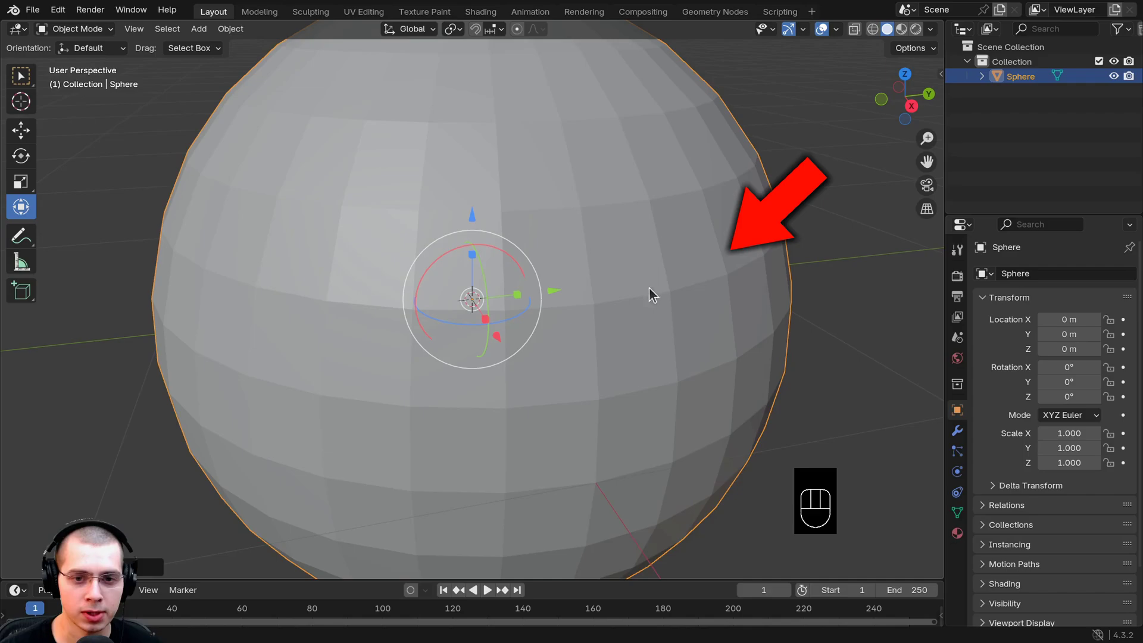
{"action": "scroll", "coordinate": [632, 304], "scroll_direction": "down", "scroll_amount": 2}
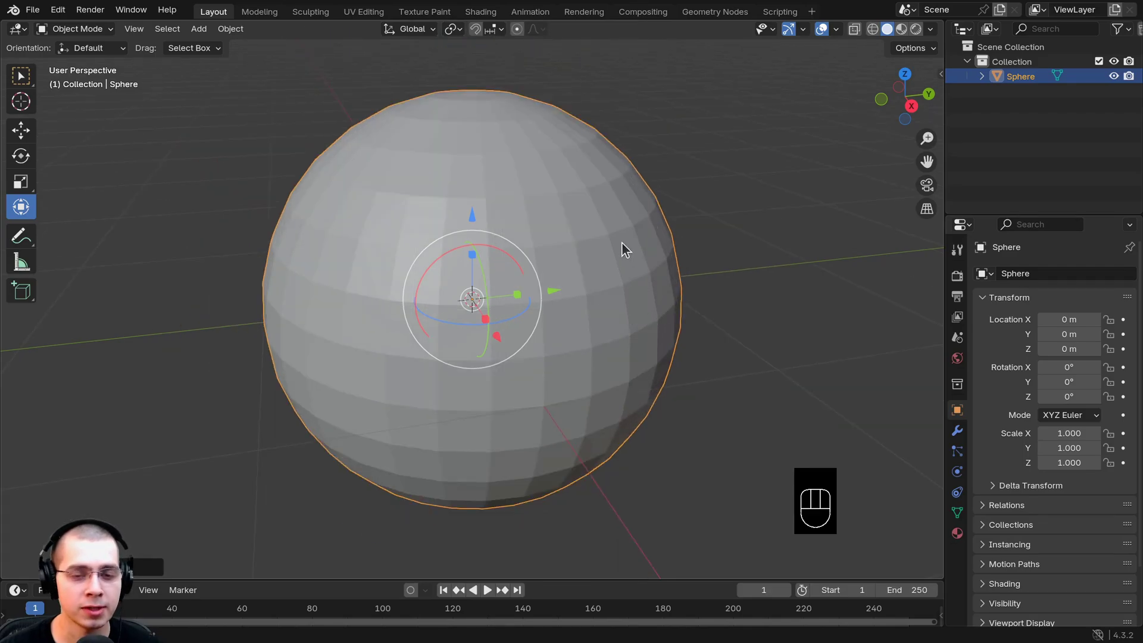
{"action": "right_click", "coordinate": [618, 179]}
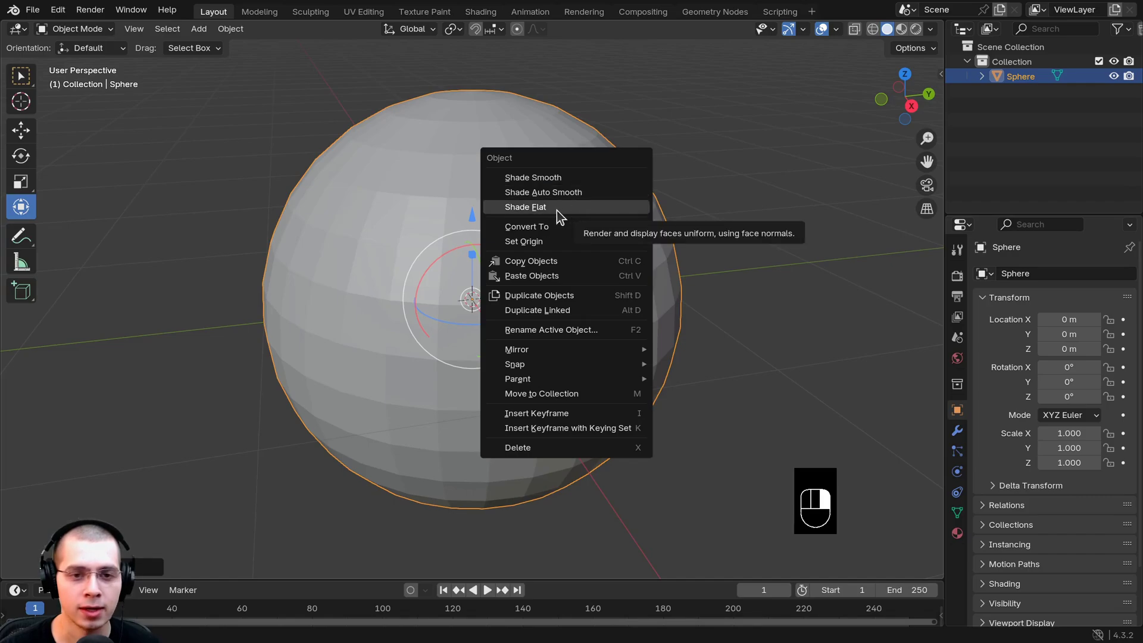
{"action": "left_click", "coordinate": [537, 208]}
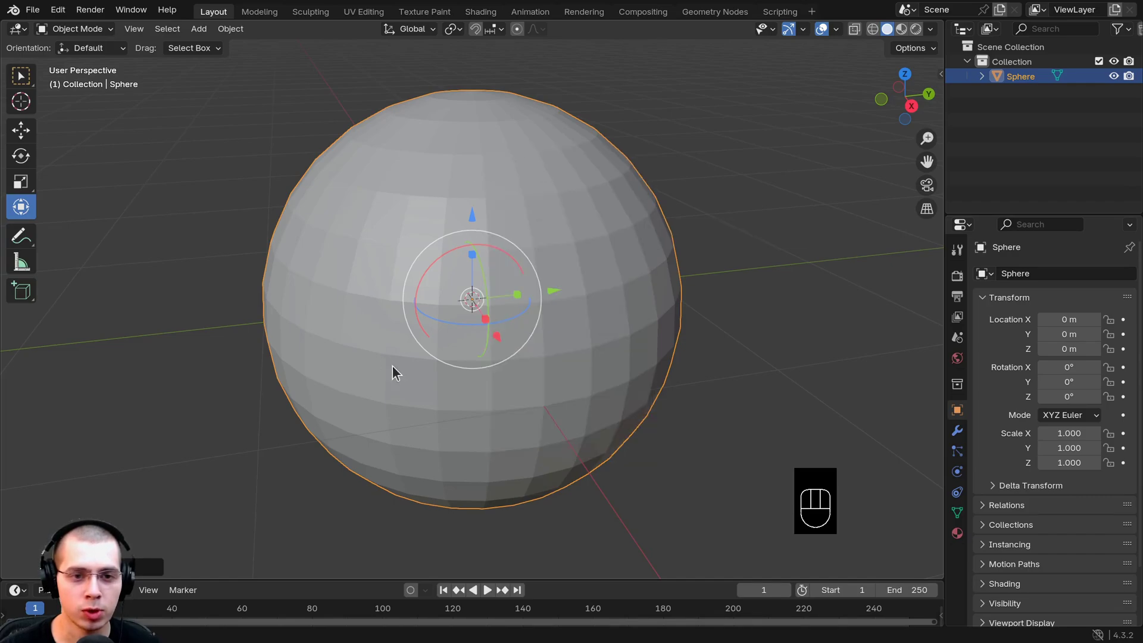
{"action": "scroll", "coordinate": [573, 148], "scroll_direction": "up", "scroll_amount": 1}
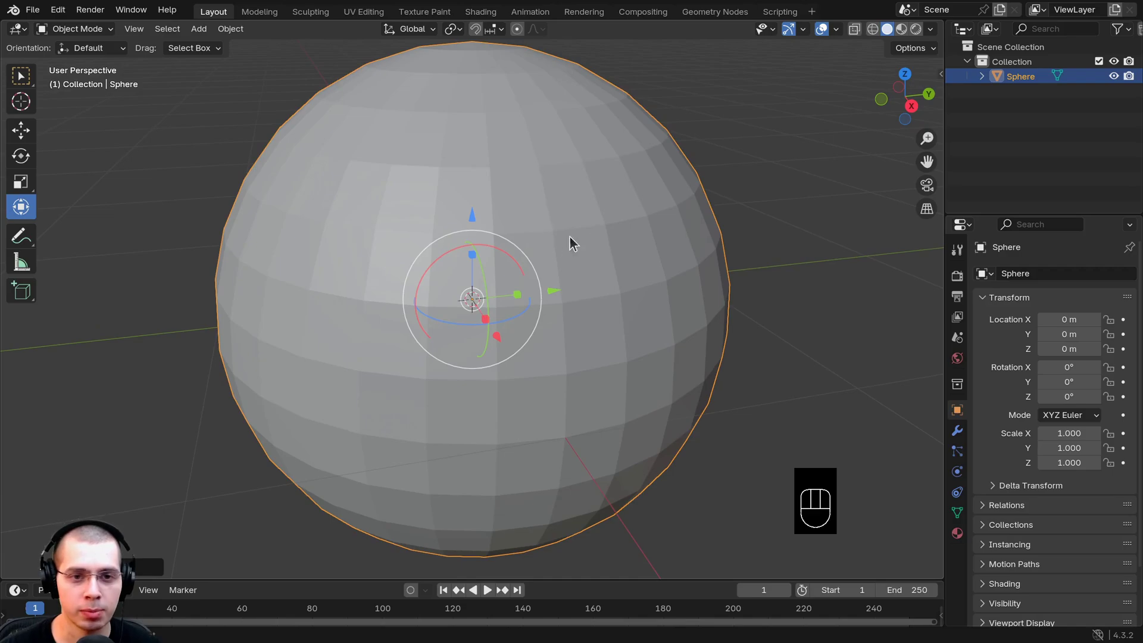
Apply smooth shading to the sphere.
{"action": "right_click", "coordinate": [602, 164]}
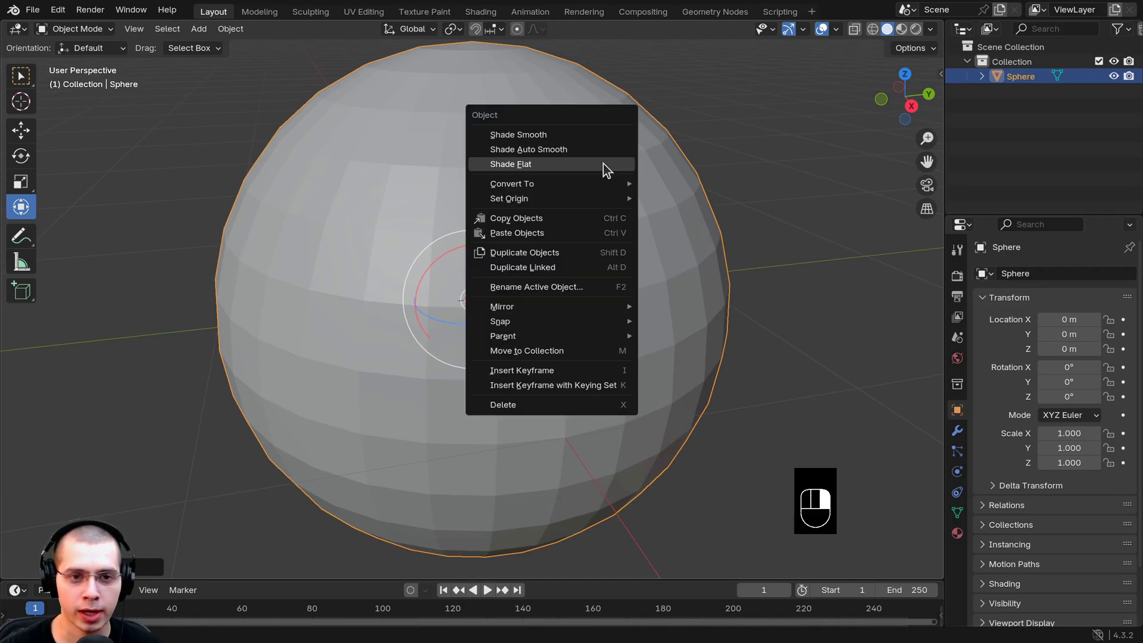
{"action": "left_click", "coordinate": [530, 137]}
{"action": "scroll", "coordinate": [587, 208], "scroll_direction": "down", "scroll_amount": 4}
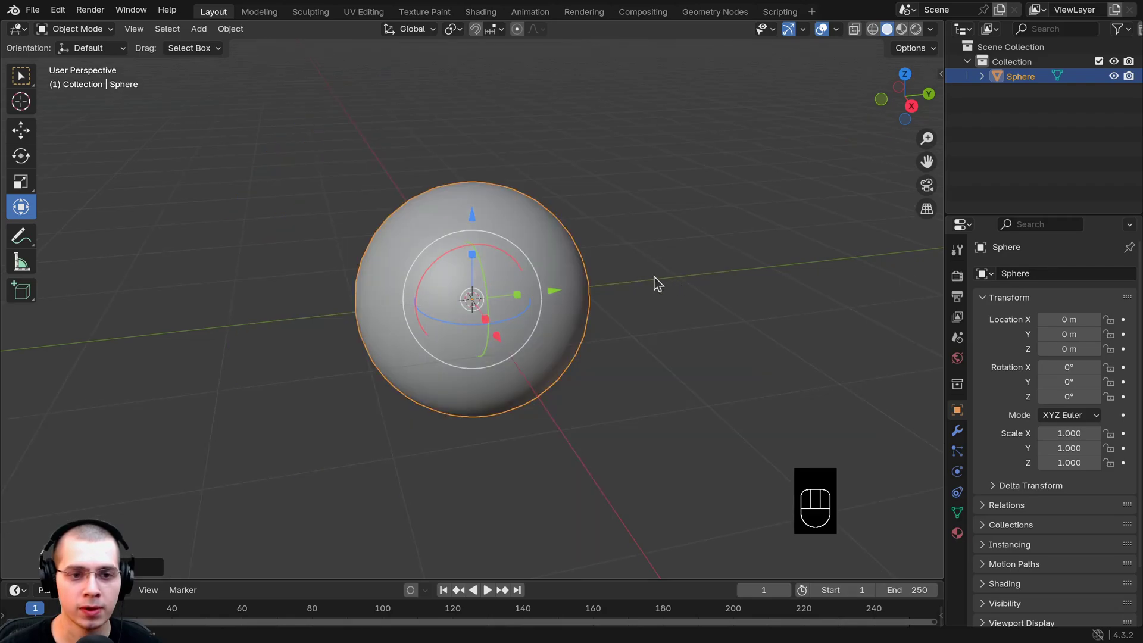
{"action": "middle_click_drag", "start_coordinate": [655, 284], "coordinate": [617, 311]}
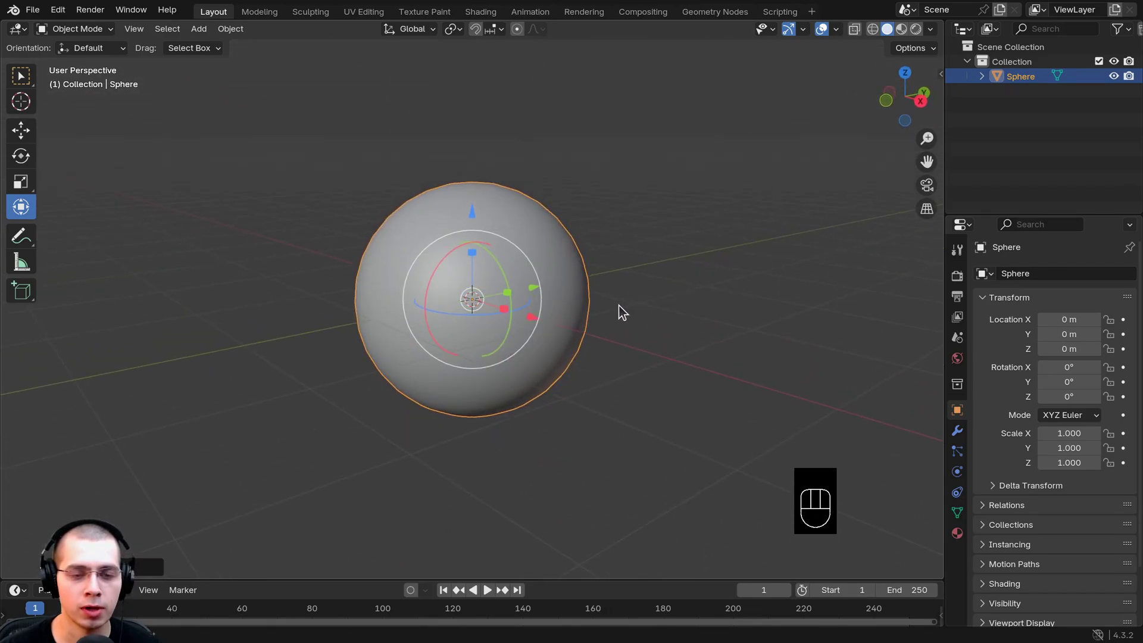
{"action": "scroll", "coordinate": [619, 312], "scroll_direction": "down", "scroll_amount": 2}
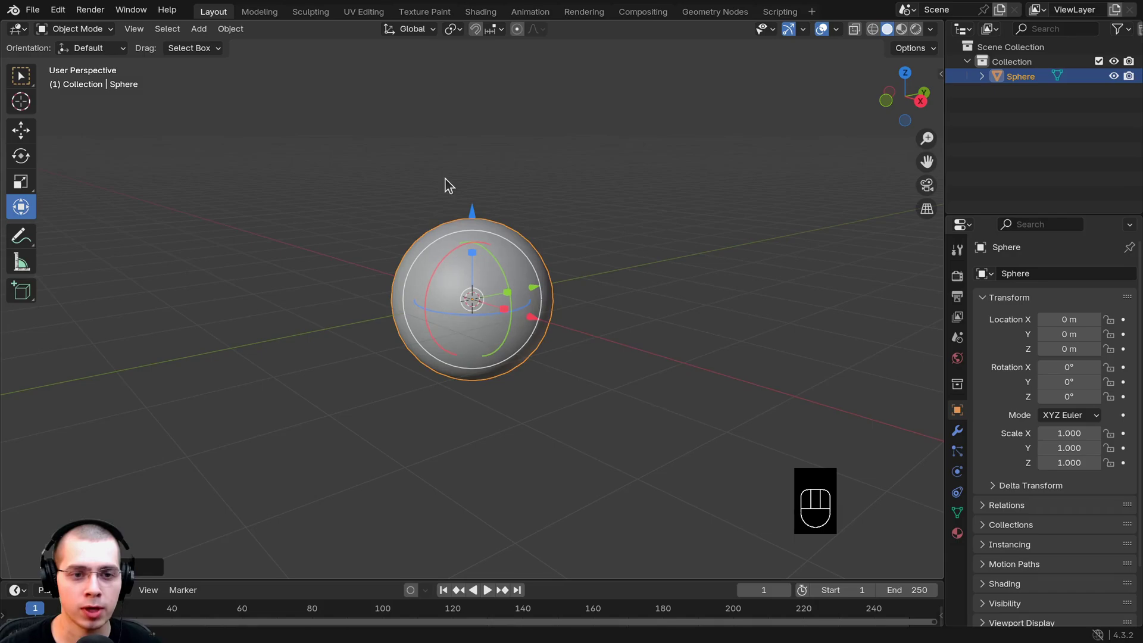
{"action": "left_click", "coordinate": [199, 31]}
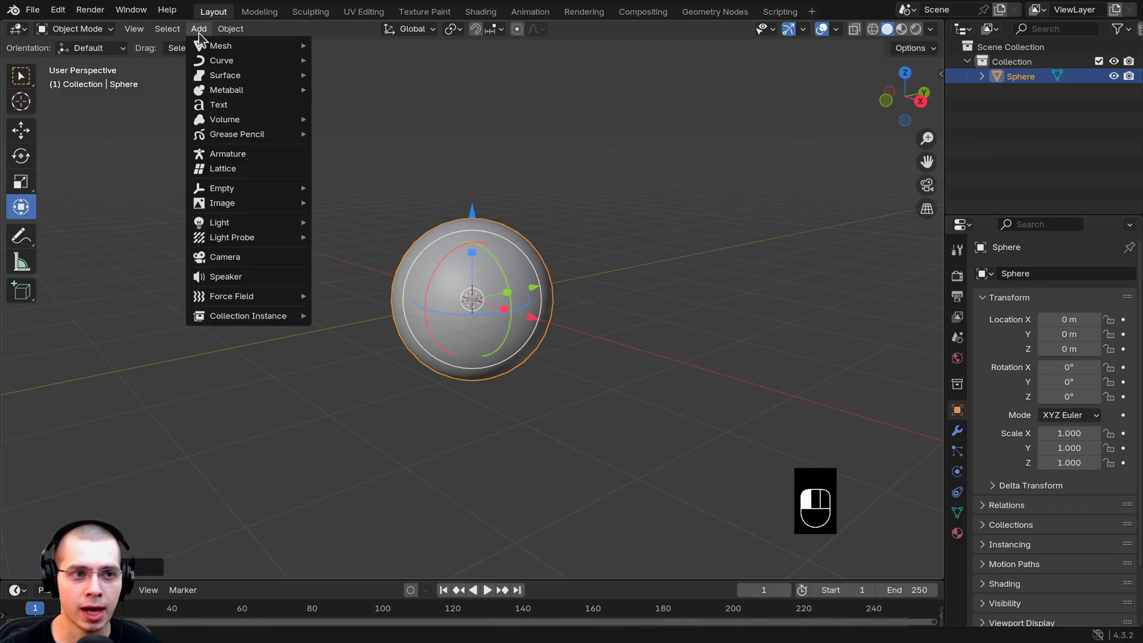
{"action": "mouse_move", "coordinate": [227, 46]}
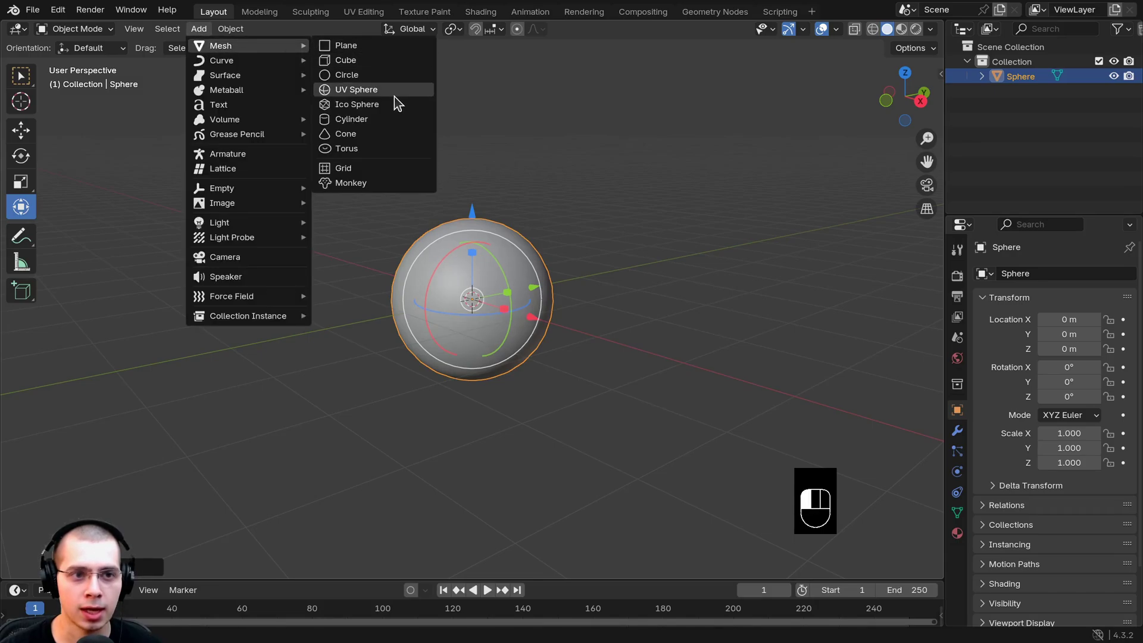
Duplicate the sphere and place the copy above the original at a height of about Z 1.24 m.
{"action": "middle_click_drag", "start_coordinate": [656, 300], "coordinate": [583, 396], "text": "shift"}
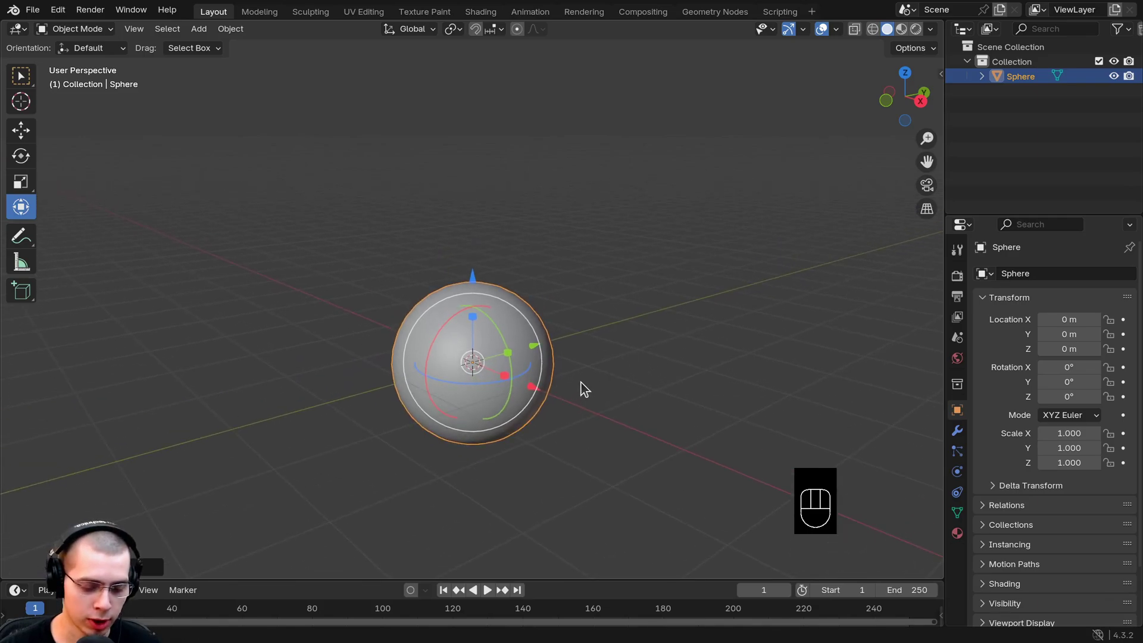
{"action": "key", "text": "shift+d"}
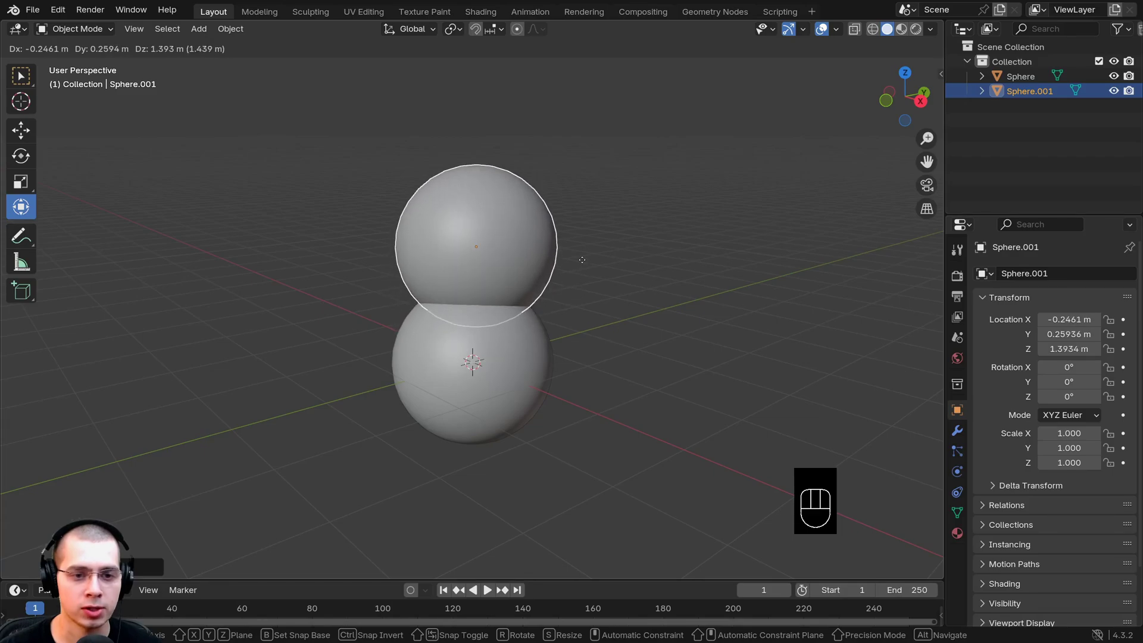
{"action": "left_click", "coordinate": [598, 269]}
{"action": "middle_click_drag", "start_coordinate": [602, 268], "coordinate": [708, 159]}
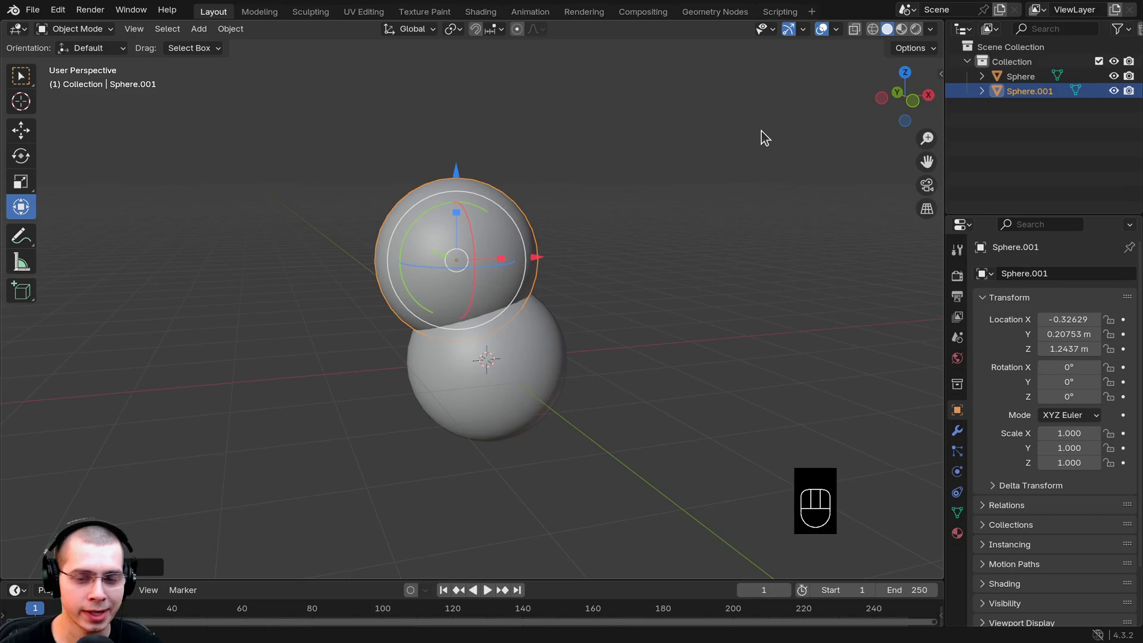
Scale the upper sphere uniformly to about 0.783 and move it over the base sphere's centre at about Z 1.31 m.
{"action": "key", "text": "s"}
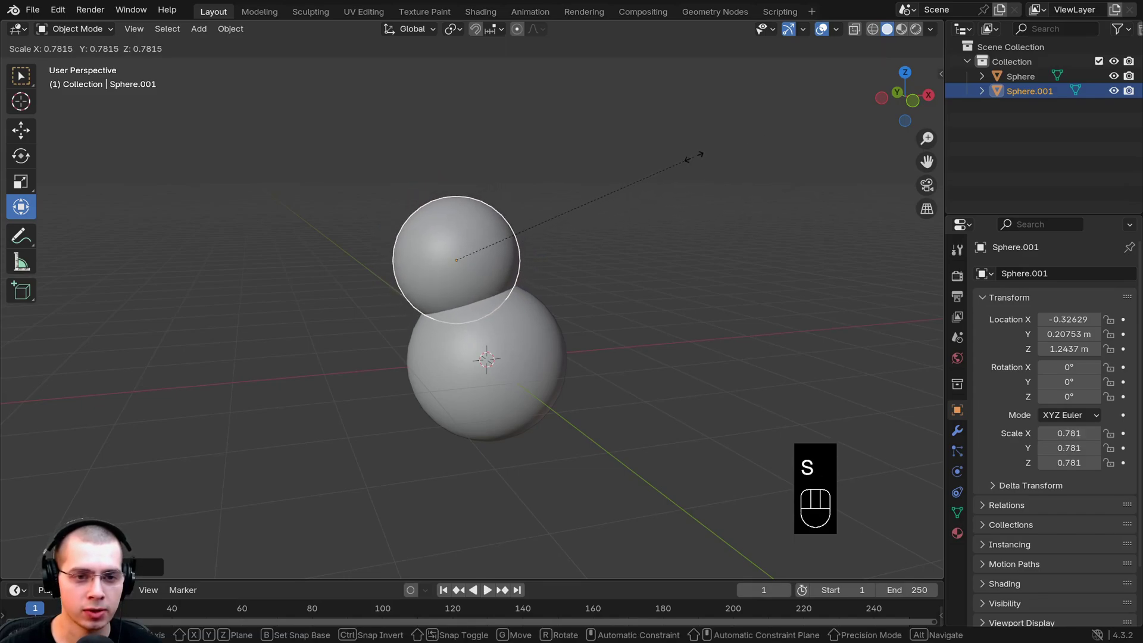
{"action": "left_click", "coordinate": [694, 157]}
{"action": "middle_click_drag", "start_coordinate": [695, 157], "coordinate": [556, 194]}
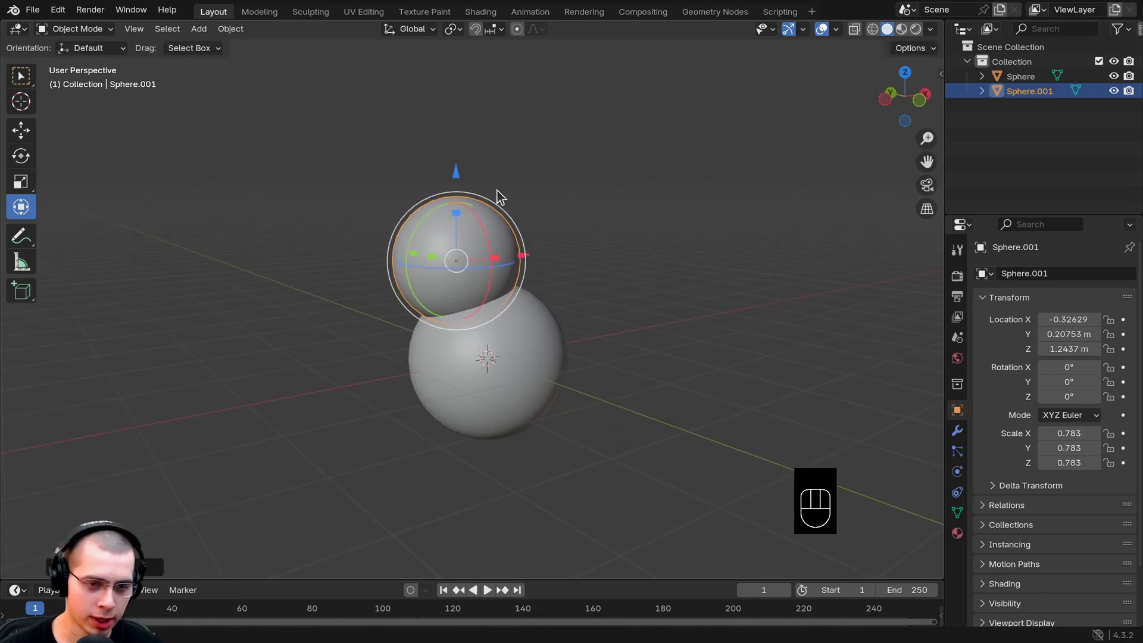
{"action": "key", "text": "g"}
{"action": "left_click", "coordinate": [568, 185]}
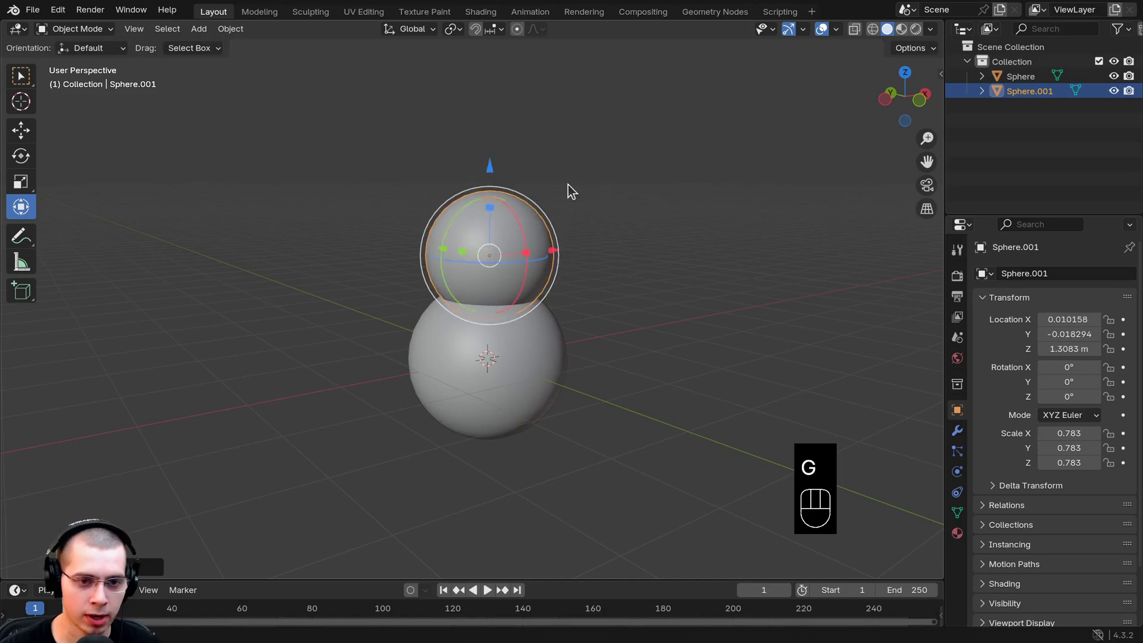
{"action": "middle_click_drag", "start_coordinate": [568, 184], "coordinate": [649, 199]}
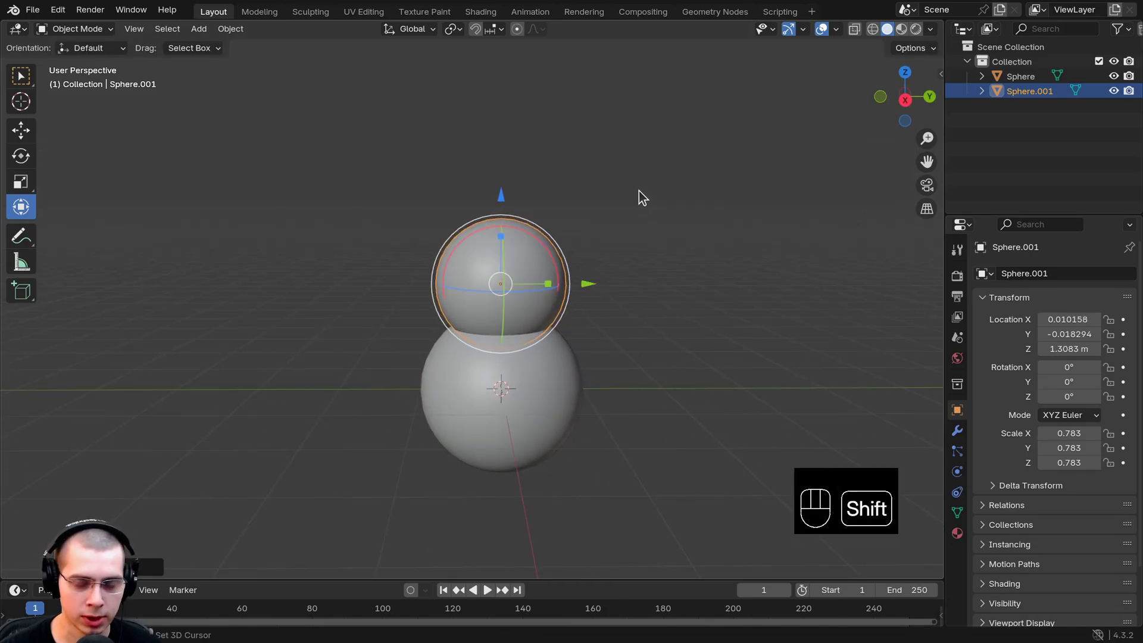
Duplicate the upper sphere, place the copy on top of the stack, and scale it uniformly to about 0.602.
{"action": "middle_click_drag", "start_coordinate": [619, 147], "coordinate": [618, 218], "text": "shift"}
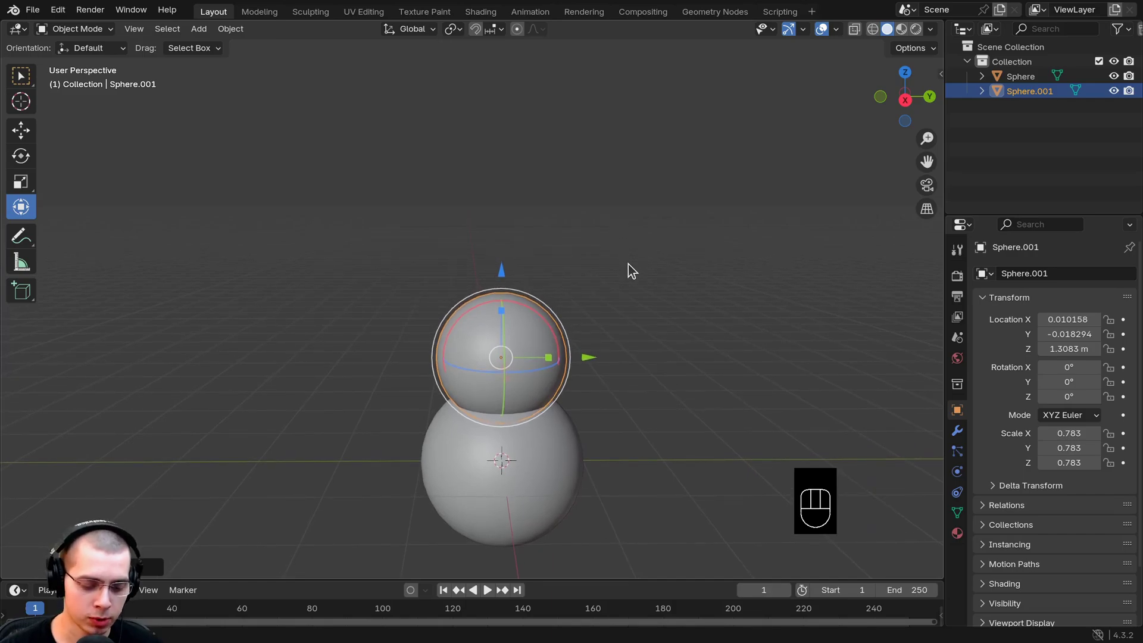
{"action": "key", "text": "shift+d"}
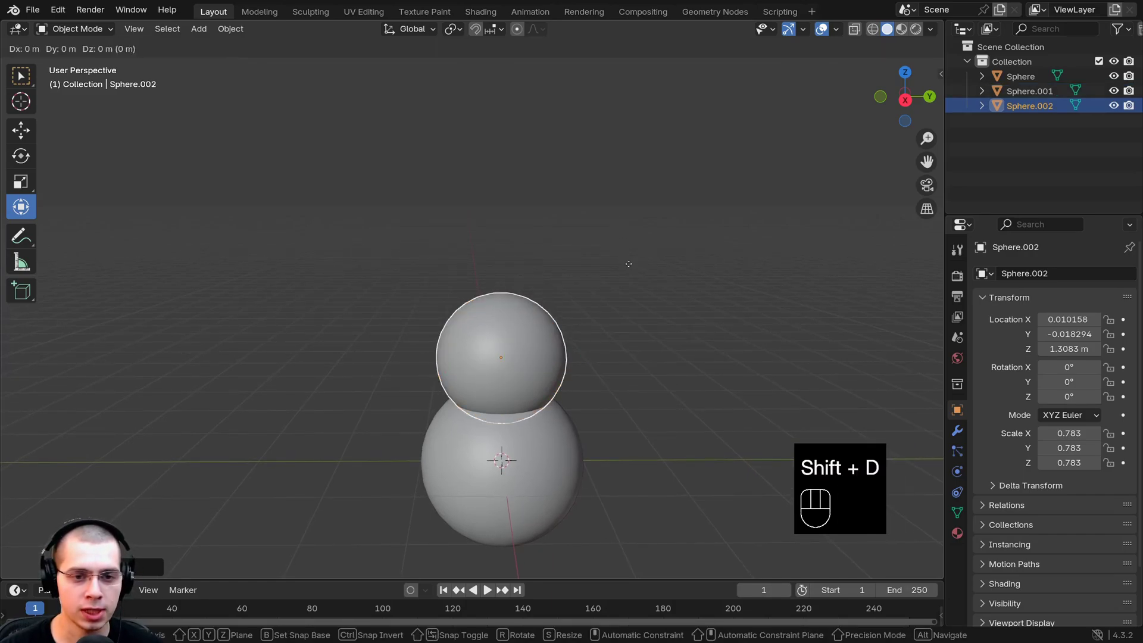
{"action": "left_click", "coordinate": [629, 162]}
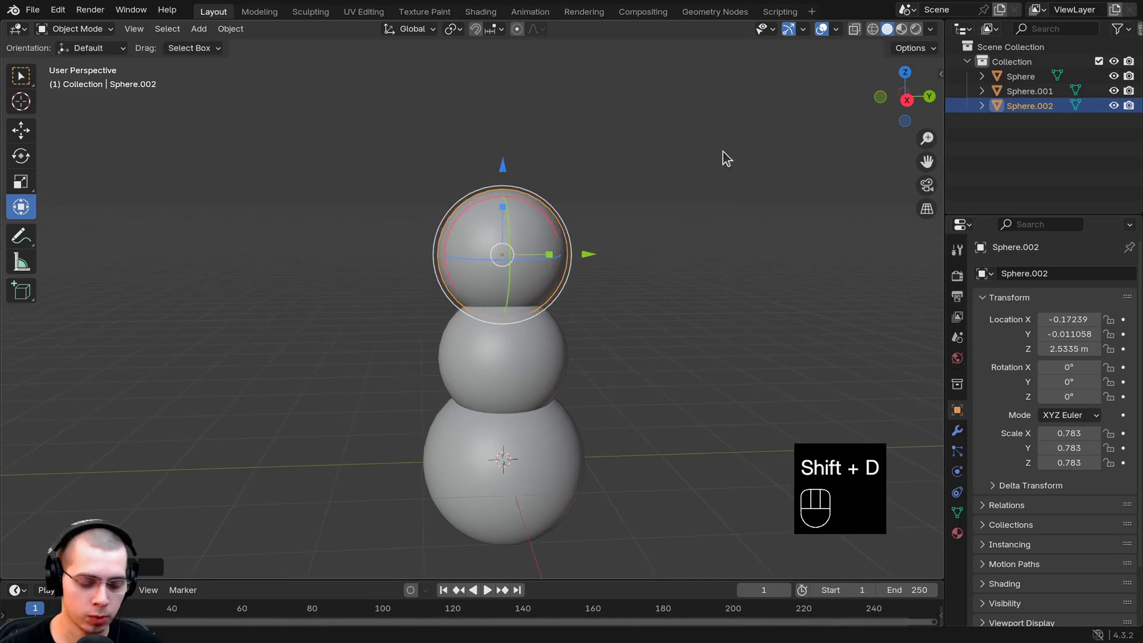
{"action": "key", "text": "s"}
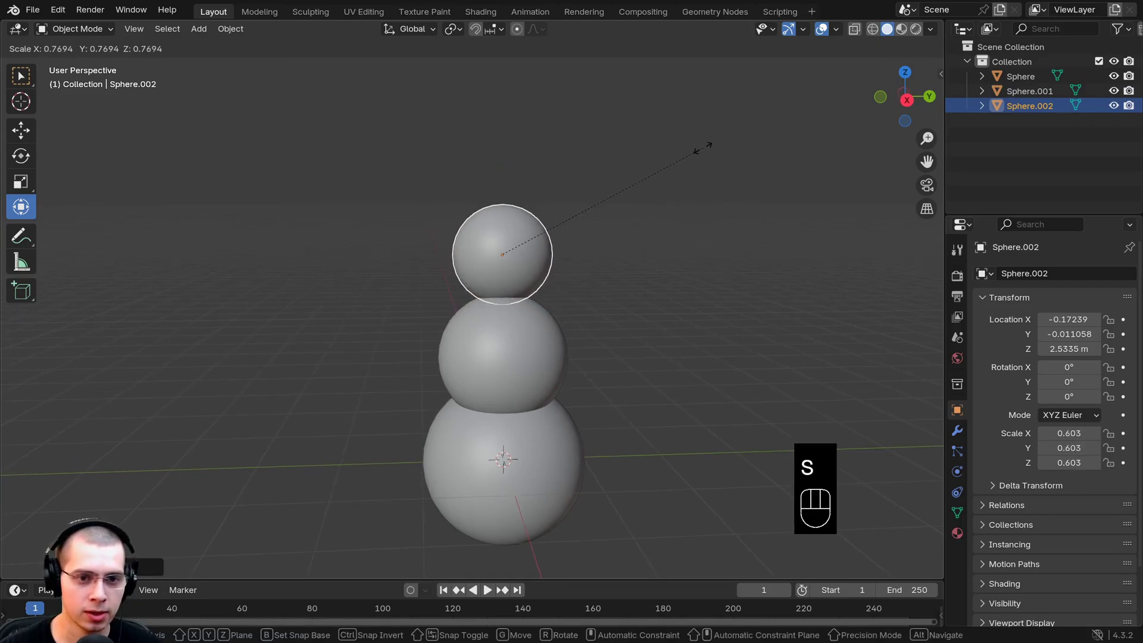
{"action": "left_click", "coordinate": [705, 155]}
Move the top sphere along X and Z so it sits centred on the middle one at about X 0, Z 2.40 m.
{"action": "middle_click_drag", "start_coordinate": [591, 222], "coordinate": [742, 225]}
{"action": "left_click_drag", "start_coordinate": [577, 253], "coordinate": [598, 252]}
{"action": "left_click_drag", "start_coordinate": [510, 162], "coordinate": [508, 179]}
{"action": "left_click_drag", "start_coordinate": [588, 262], "coordinate": [582, 262]}
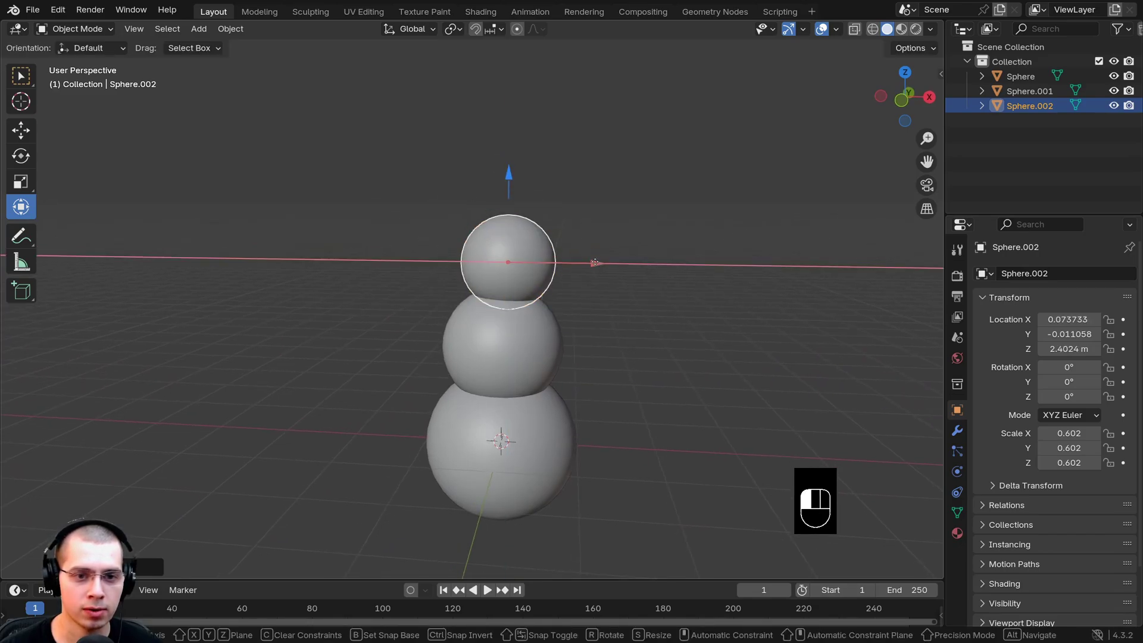
Toggle the selection of all objects, leaving all three snowman spheres deselected.
{"action": "middle_click_drag", "start_coordinate": [582, 261], "coordinate": [601, 183]}
{"action": "key", "text": "a"}
{"action": "key", "text": "a"}
{"action": "key", "text": "a"}
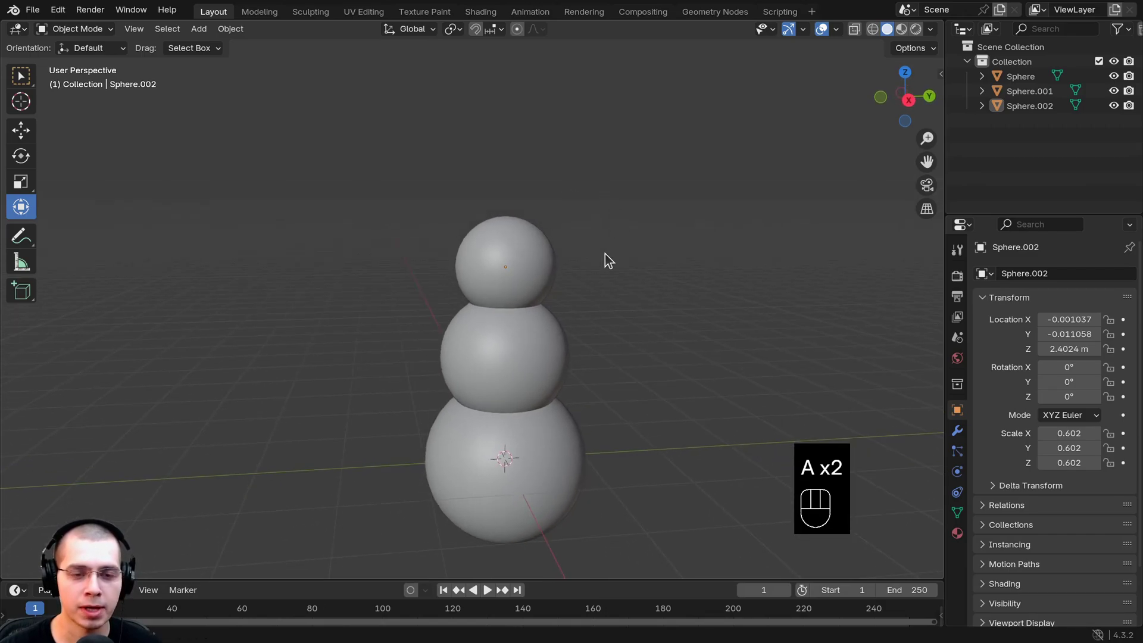
{"action": "middle_click_drag", "start_coordinate": [605, 260], "coordinate": [602, 247], "text": "shift"}
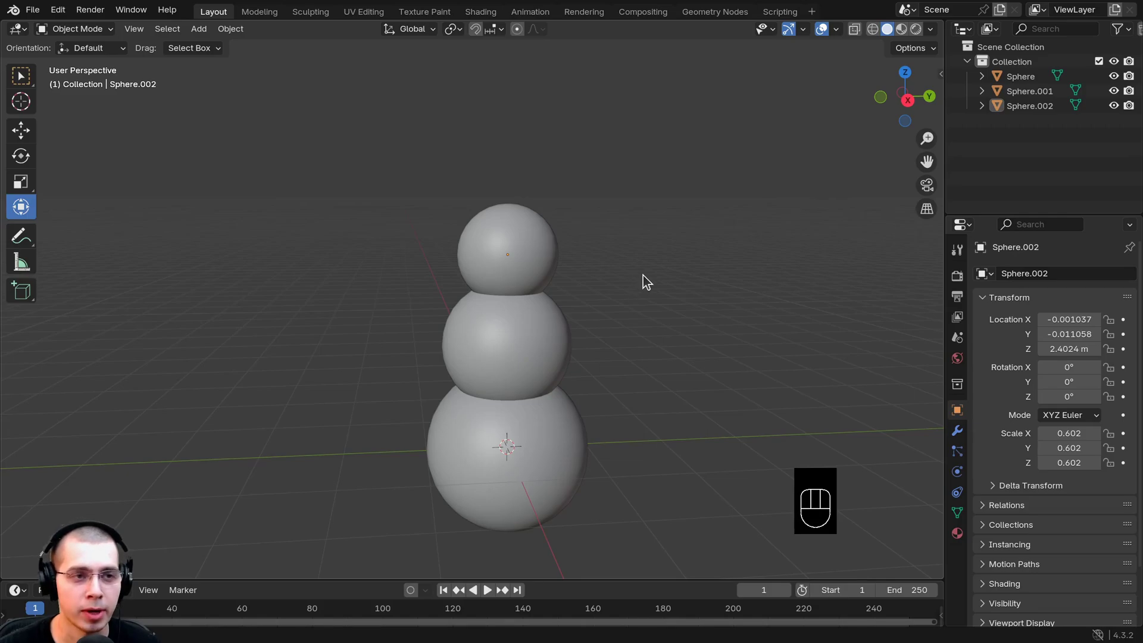
{"action": "left_click", "coordinate": [199, 29]}
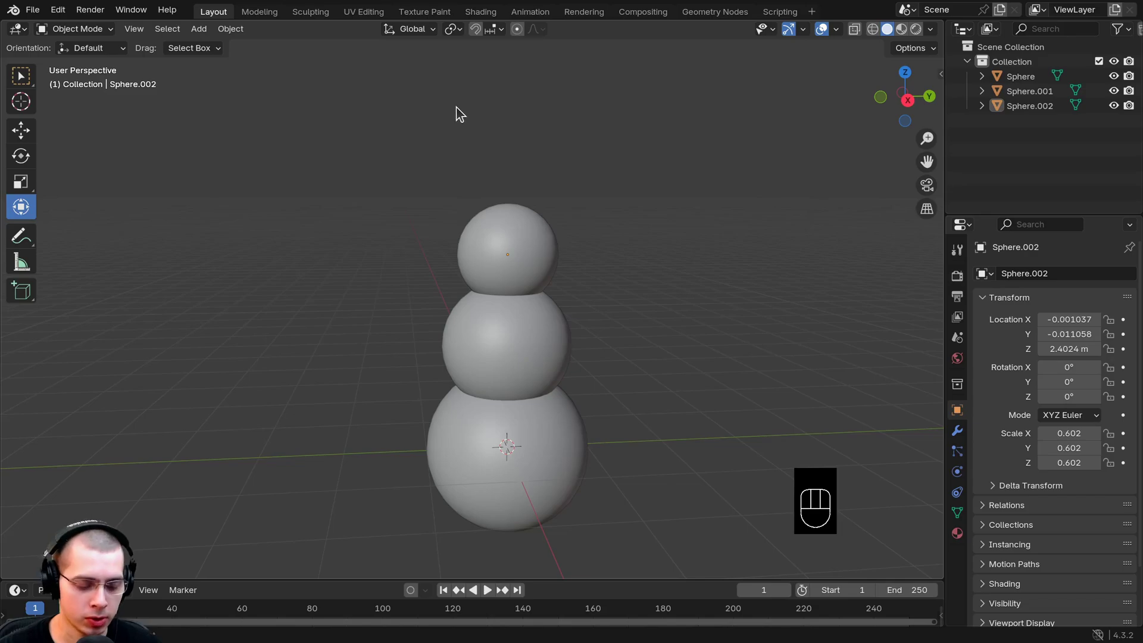
{"action": "key", "text": "shift"}
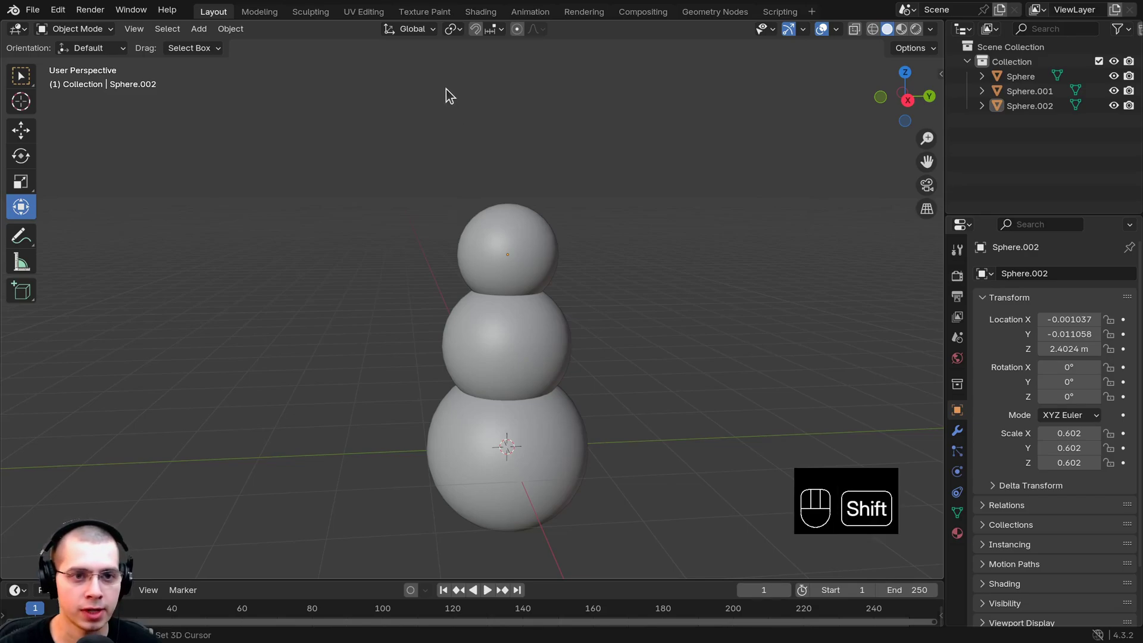
Add a cylinder mesh and move it up over the snowman's head to about Z 3.12 m.
{"action": "key", "text": "shift+a"}
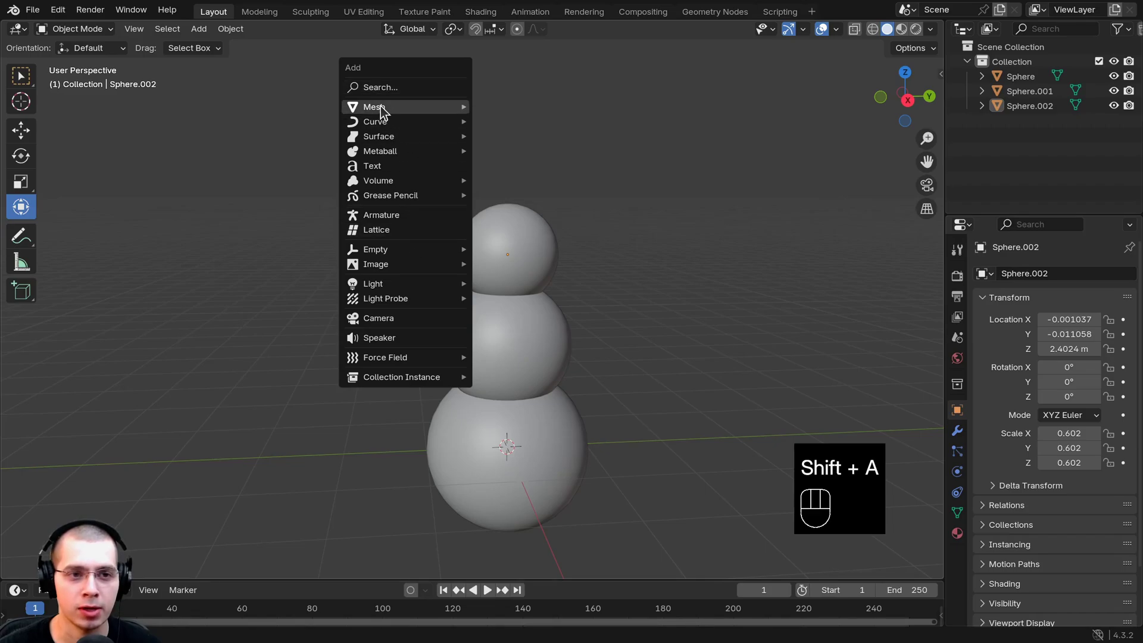
{"action": "mouse_move", "coordinate": [380, 108]}
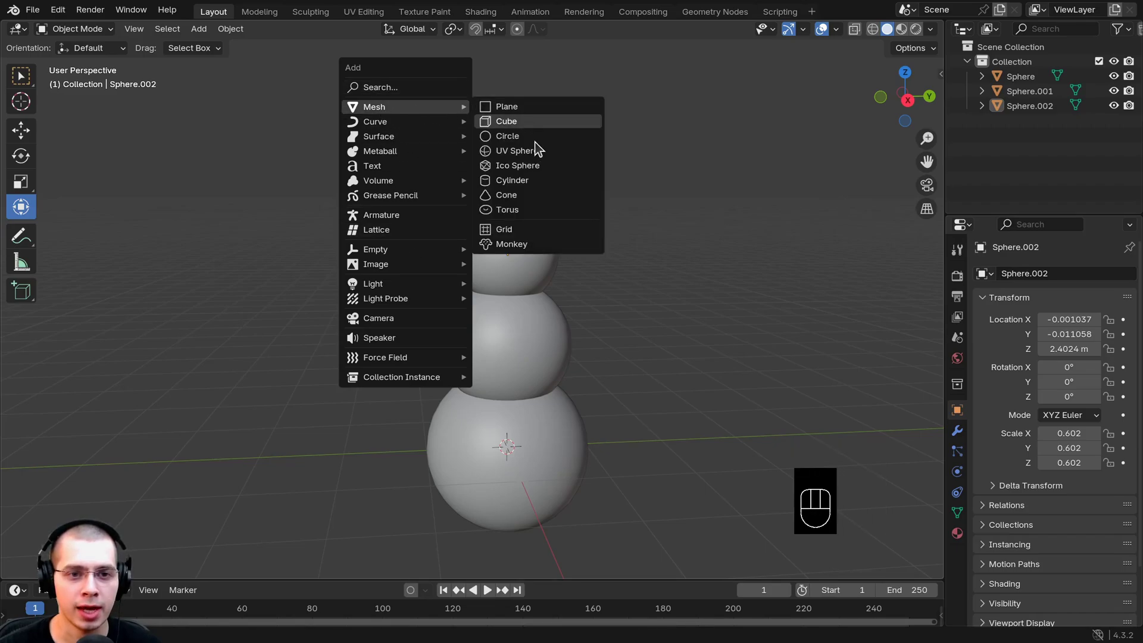
{"action": "left_click", "coordinate": [527, 181]}
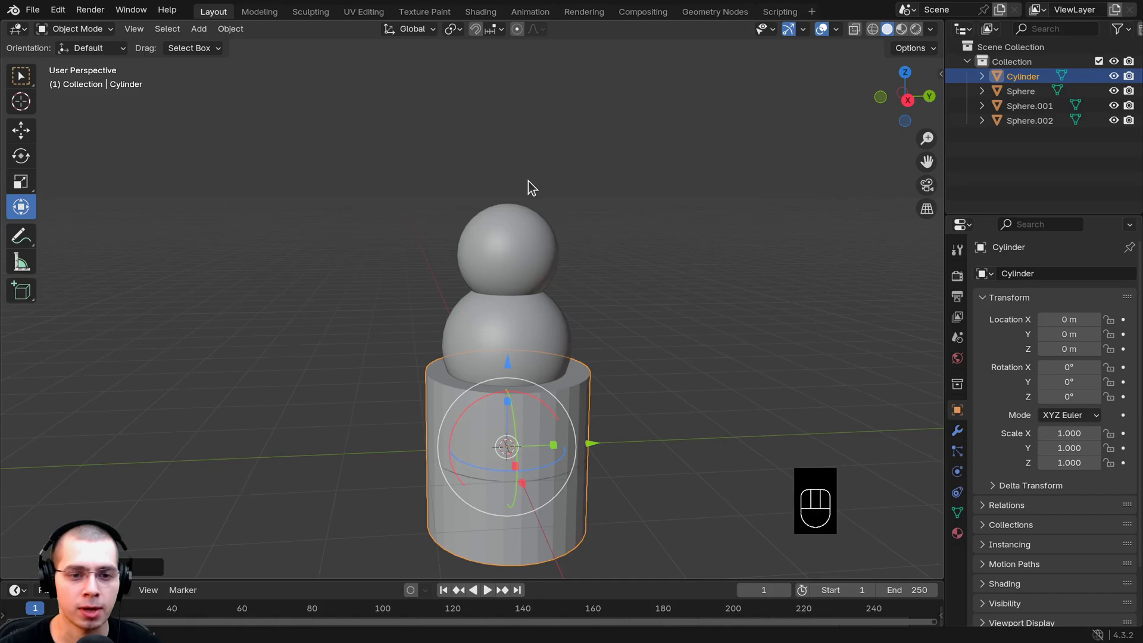
{"action": "left_click_drag", "start_coordinate": [512, 366], "coordinate": [522, 106]}
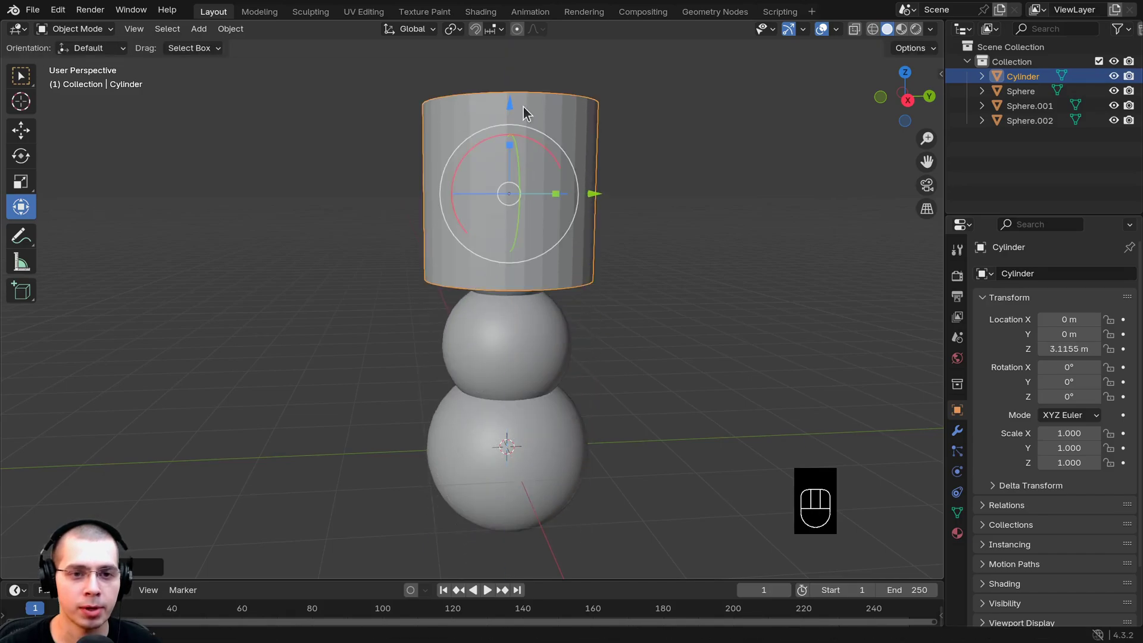
Scale the cylinder uniformly to about 0.558 and raise it to about Z 3.26 m as the hat's crown.
{"action": "middle_click_drag", "start_coordinate": [589, 226], "coordinate": [655, 250]}
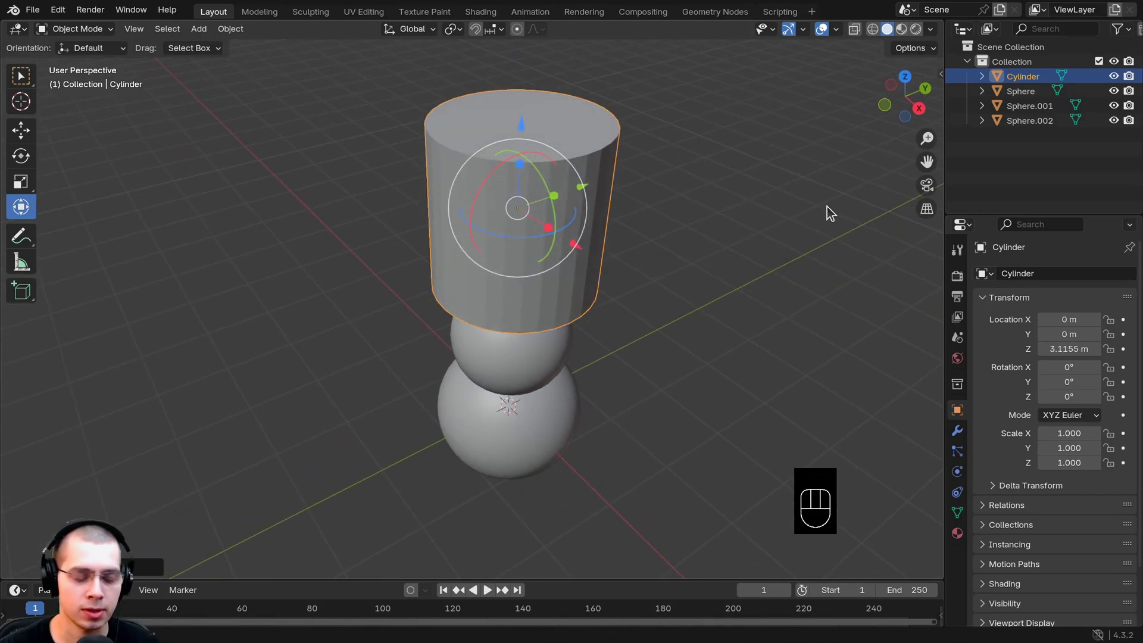
{"action": "key", "text": "s"}
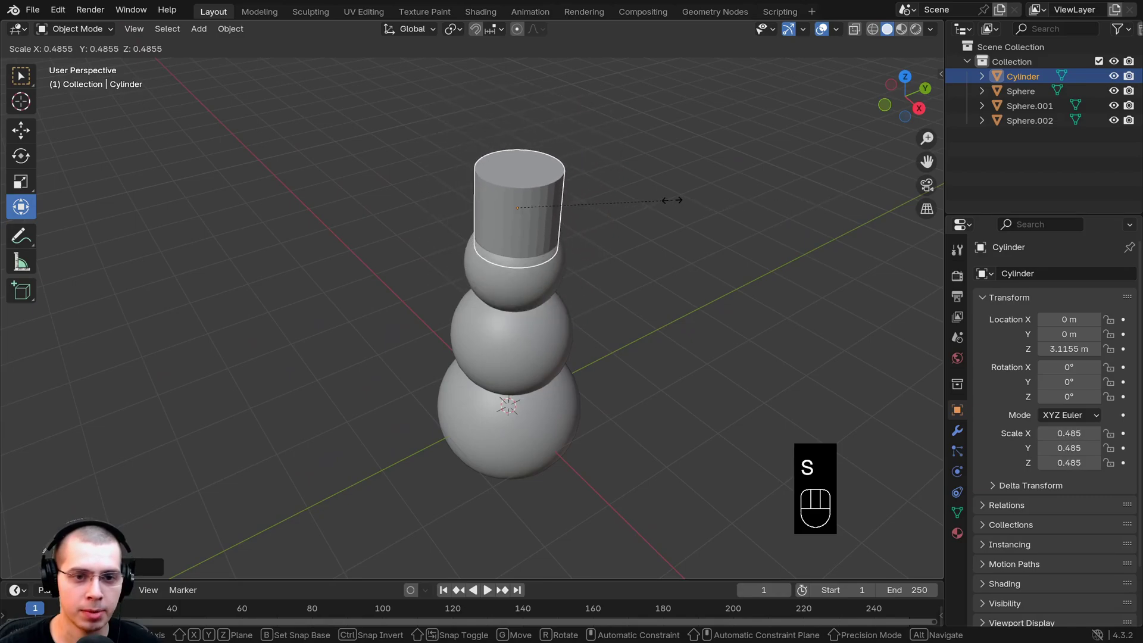
{"action": "left_click", "coordinate": [681, 200]}
{"action": "middle_click_drag", "start_coordinate": [681, 200], "coordinate": [459, 120]}
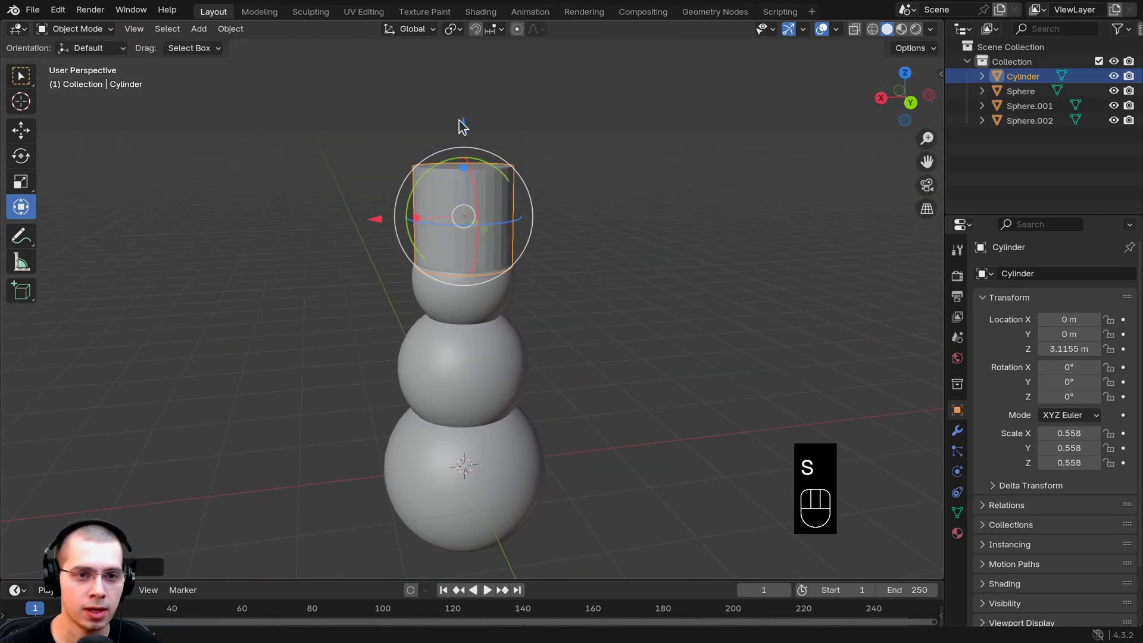
{"action": "left_click_drag", "start_coordinate": [464, 127], "coordinate": [470, 122]}
{"action": "middle_click_drag", "start_coordinate": [479, 143], "coordinate": [507, 184]}
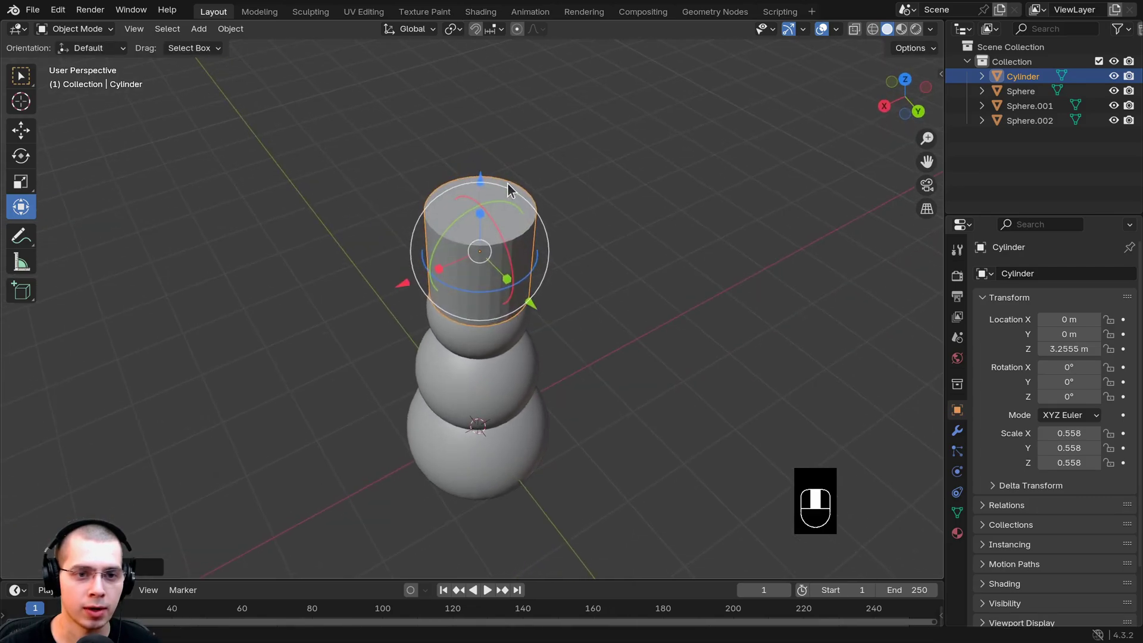
Try flat shading and plain smooth shading on the hat cylinder and inspect its surface.
{"action": "scroll", "coordinate": [487, 165], "scroll_direction": "up", "scroll_amount": 6}
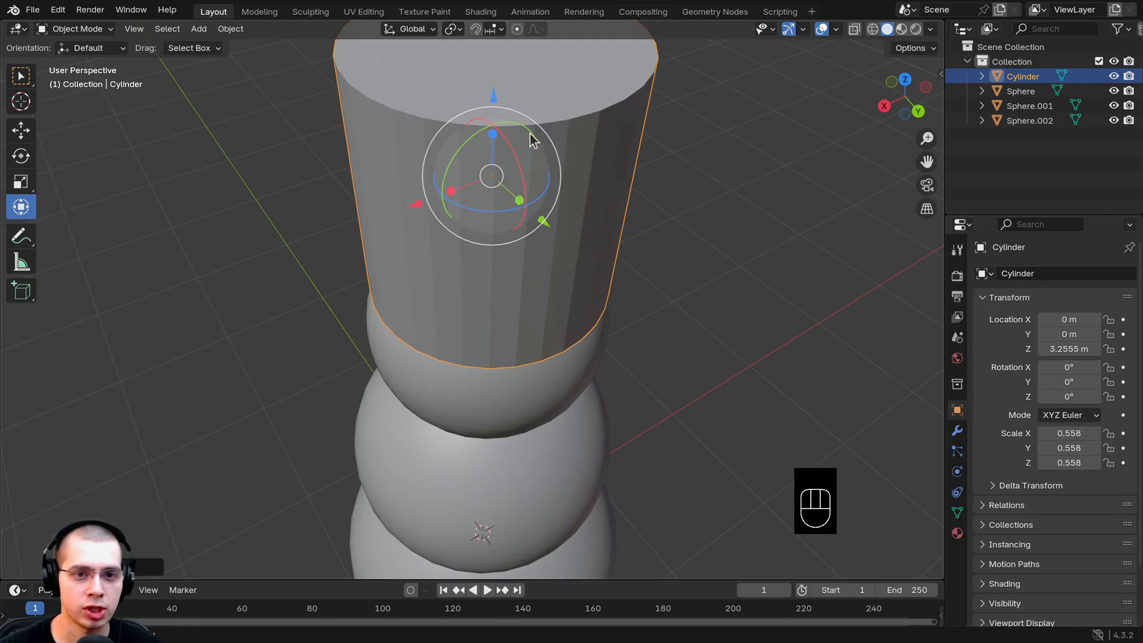
{"action": "right_click", "coordinate": [583, 190]}
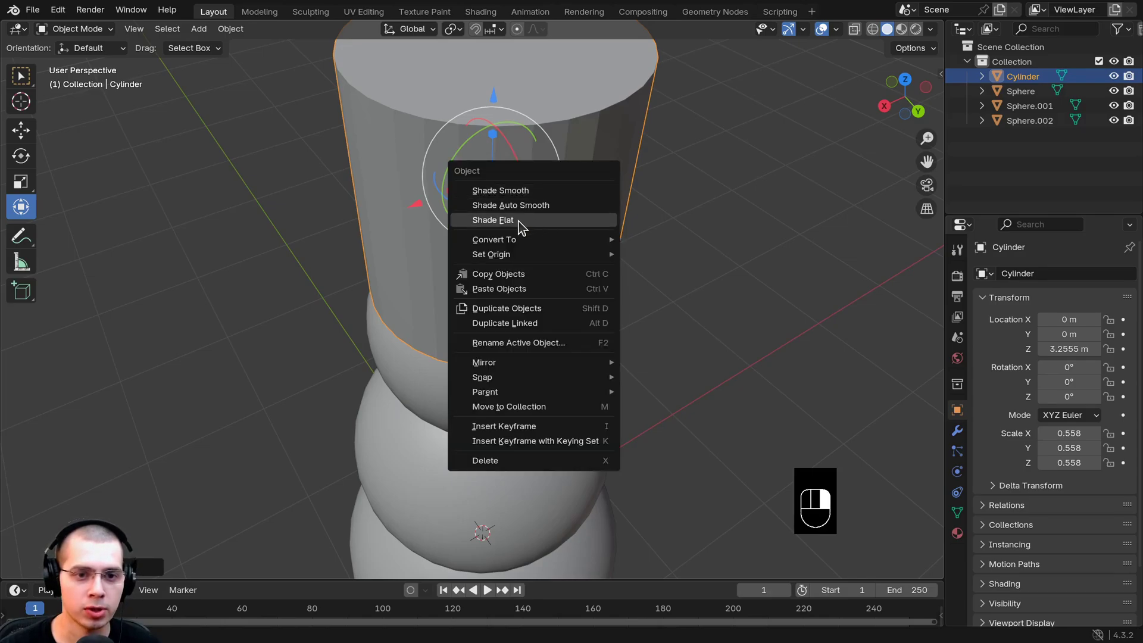
{"action": "left_click", "coordinate": [518, 220]}
{"action": "right_click", "coordinate": [579, 167]}
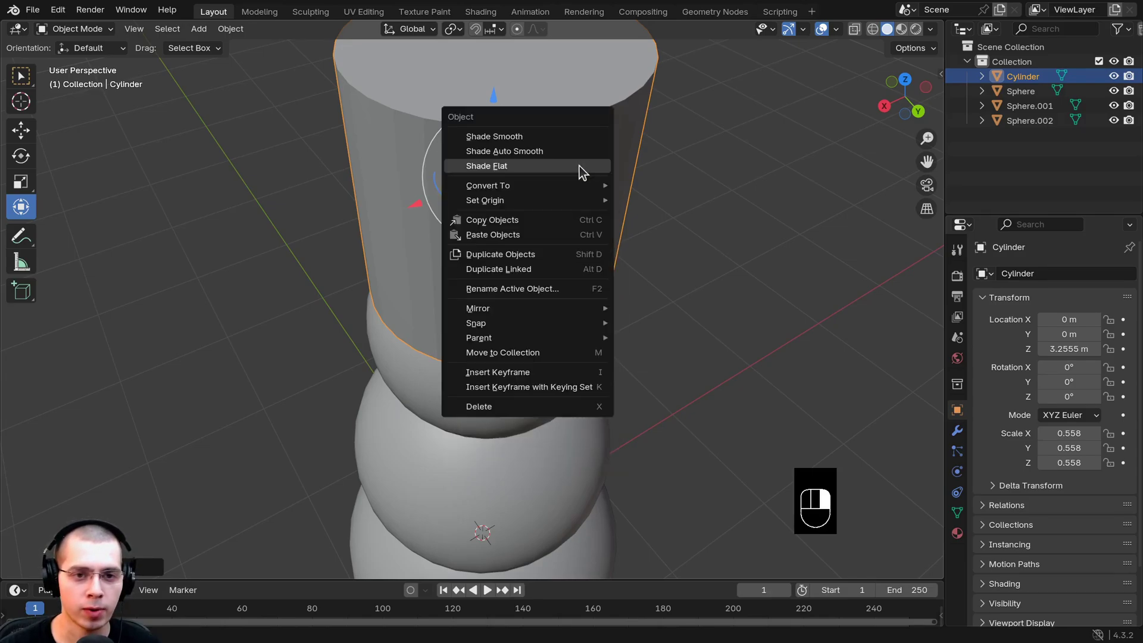
{"action": "left_click", "coordinate": [509, 136]}
{"action": "scroll", "coordinate": [491, 215], "scroll_direction": "down", "scroll_amount": 3}
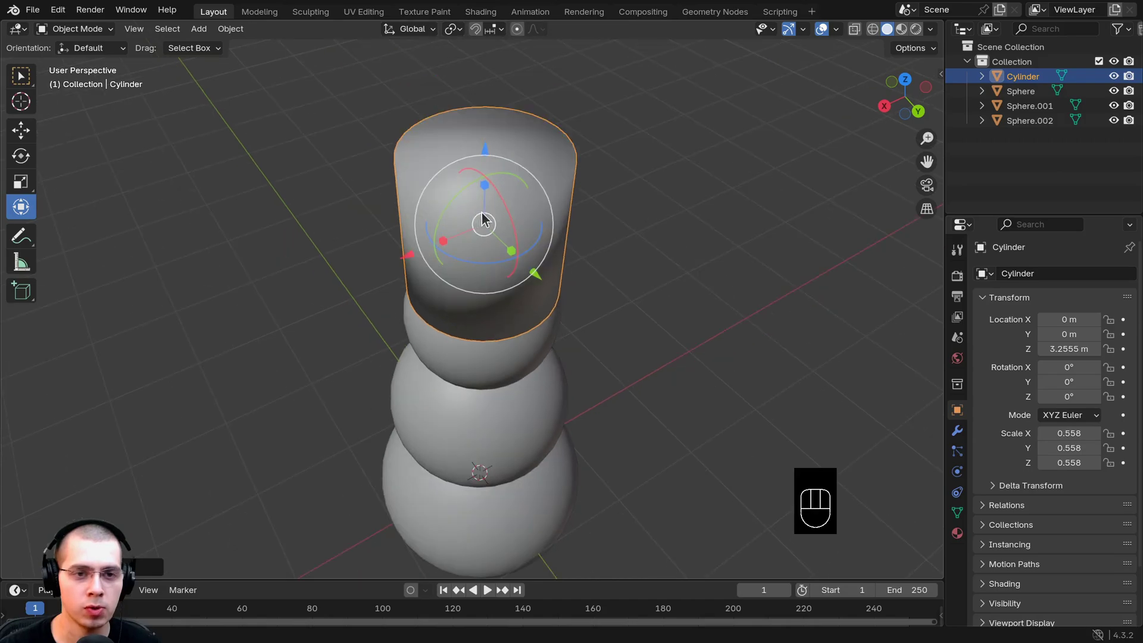
{"action": "middle_click_drag", "start_coordinate": [491, 216], "coordinate": [484, 114]}
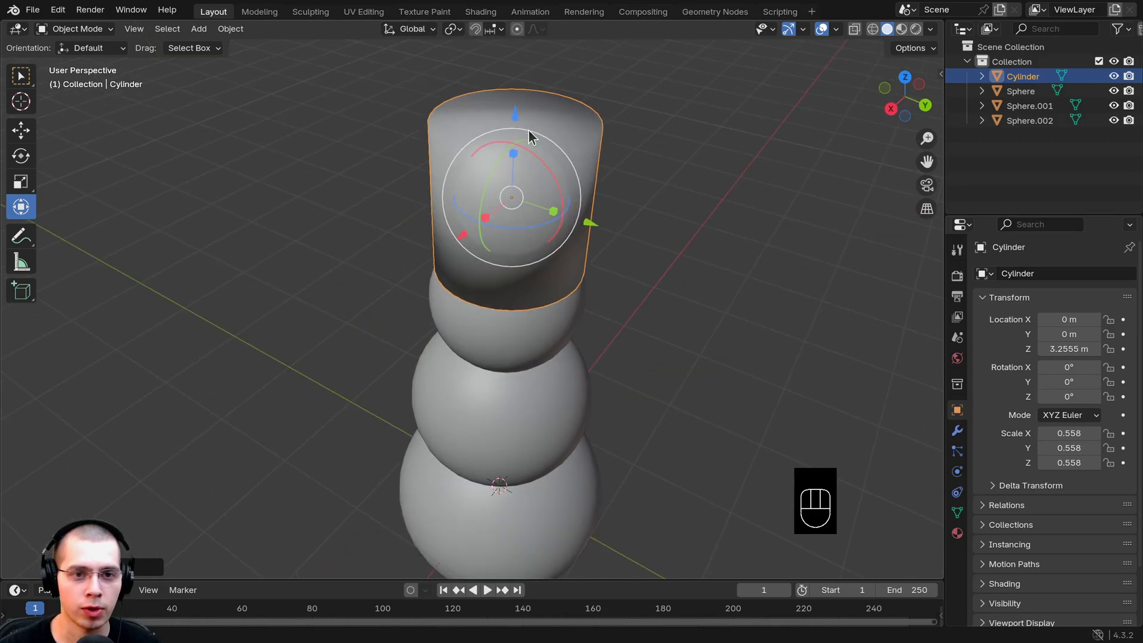
{"action": "middle_click_drag", "start_coordinate": [568, 158], "coordinate": [528, 159]}
Apply Shade Auto Smooth to the hat cylinder and inspect its sides and top edge.
{"action": "right_click", "coordinate": [529, 159]}
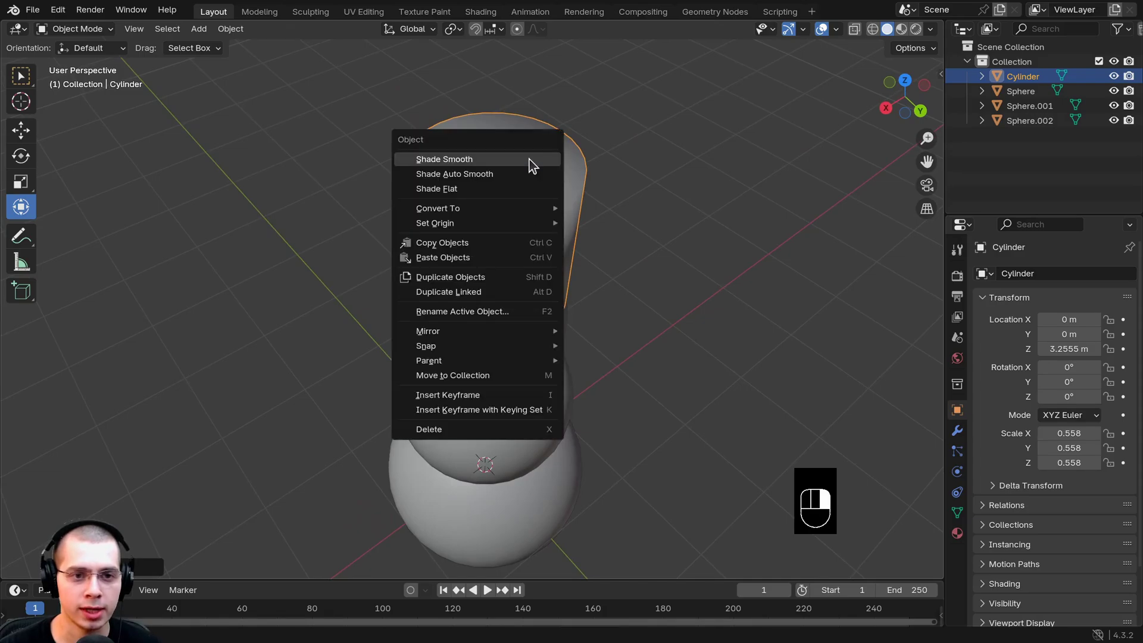
{"action": "left_click", "coordinate": [456, 178]}
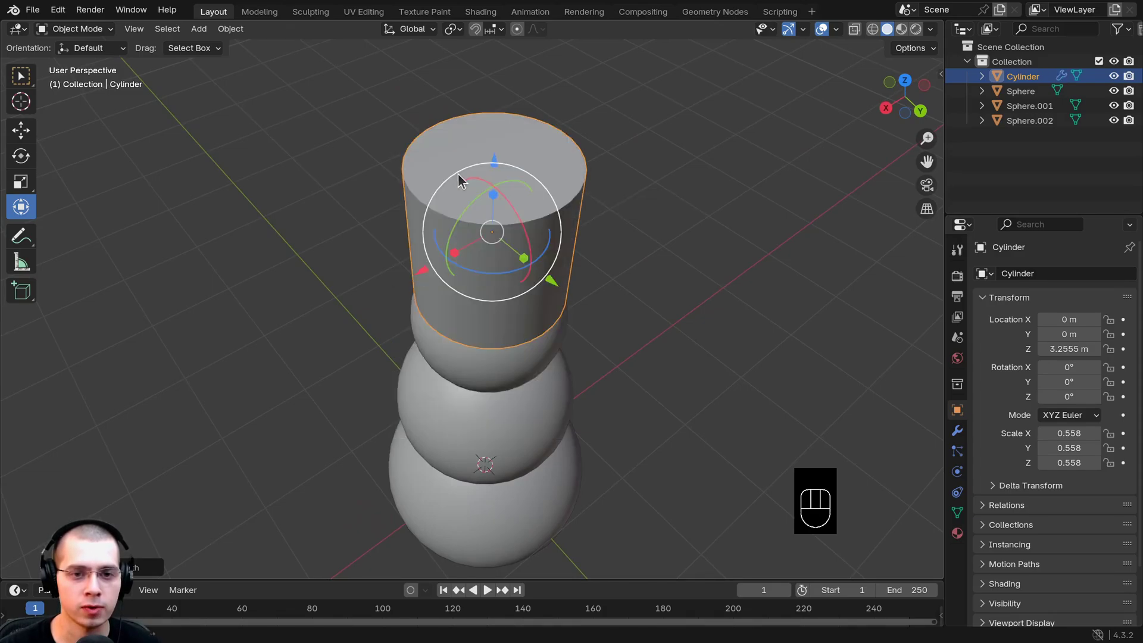
{"action": "scroll", "coordinate": [589, 199], "scroll_direction": "up", "scroll_amount": 3}
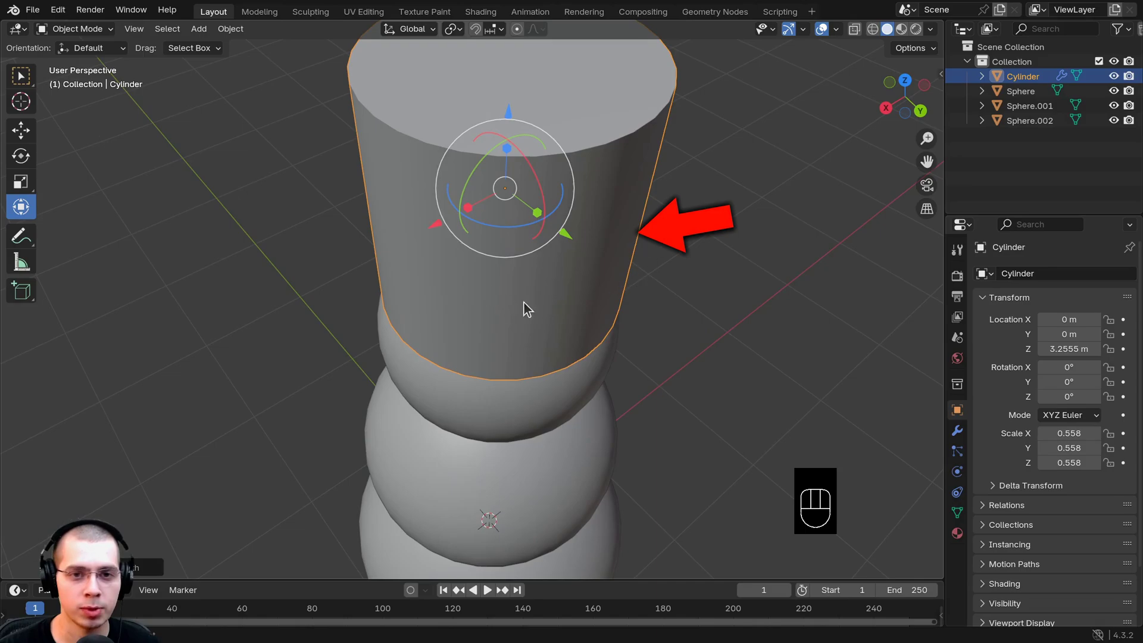
{"action": "scroll", "coordinate": [516, 95], "scroll_direction": "down", "scroll_amount": 2}
{"action": "scroll", "coordinate": [643, 101], "scroll_direction": "up", "scroll_amount": 2}
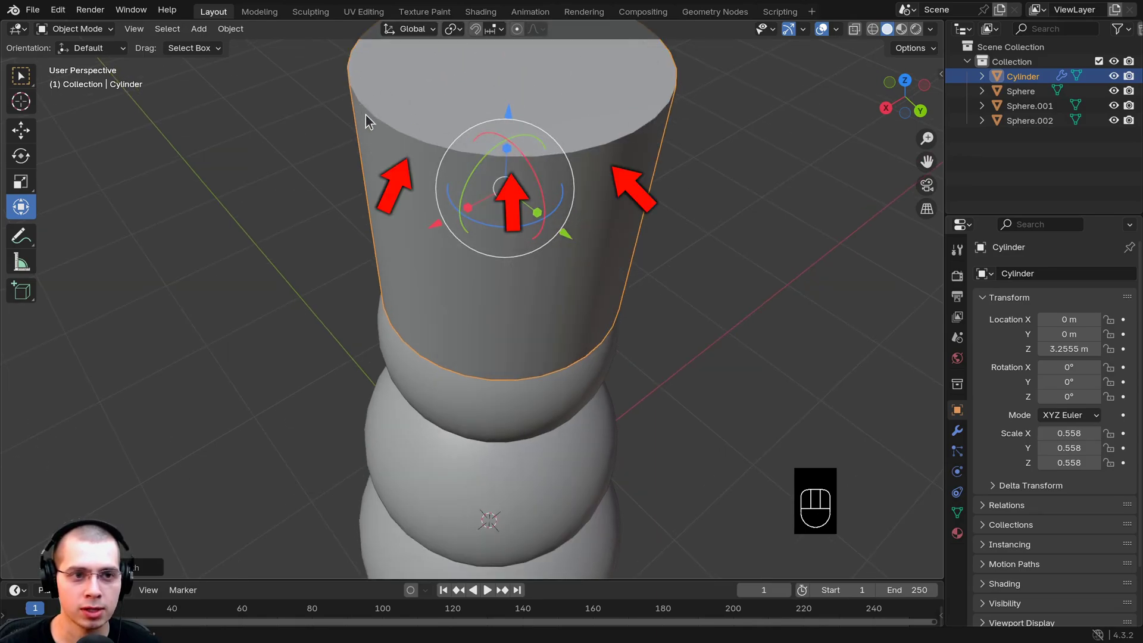
{"action": "scroll", "coordinate": [536, 190], "scroll_direction": "down", "scroll_amount": 5}
Duplicate the hat cylinder, place the copy at about Z 3.42 m, and flatten it to a Z scale of about 0.009.
{"action": "middle_click_drag", "start_coordinate": [437, 286], "coordinate": [433, 242]}
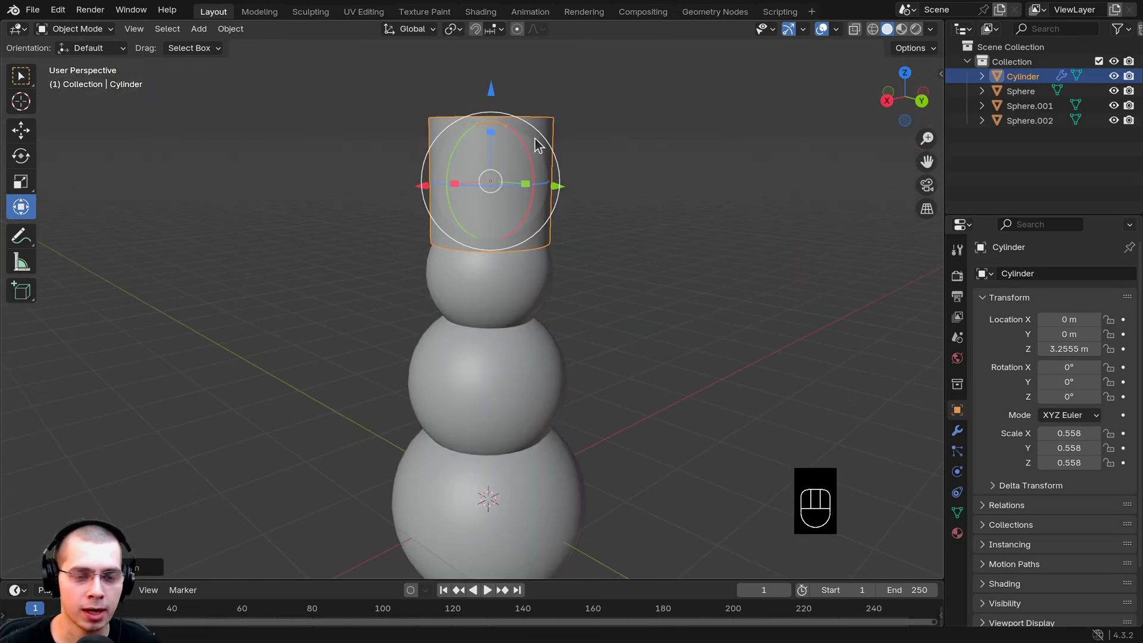
{"action": "key", "text": "shift+d"}
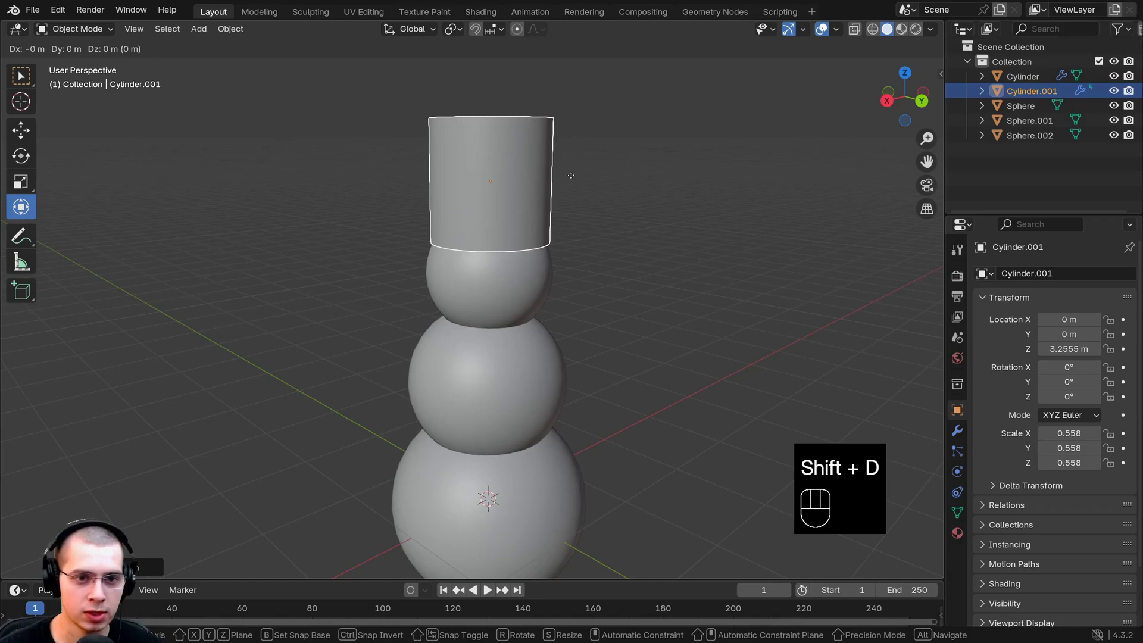
{"action": "left_click", "coordinate": [515, 110]}
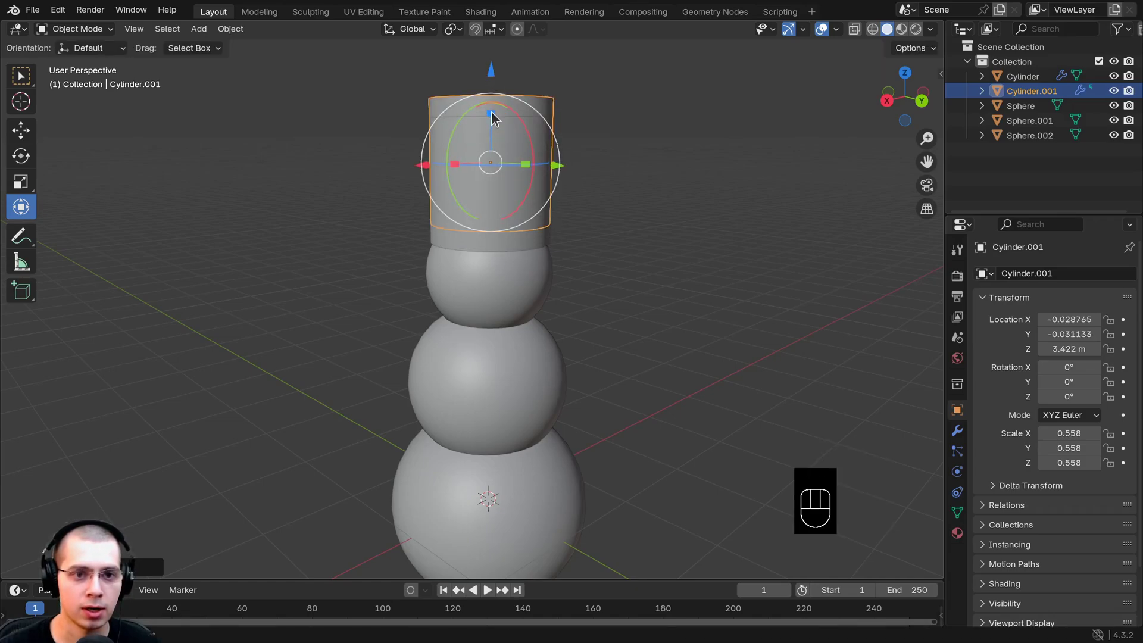
{"action": "left_click_drag", "start_coordinate": [491, 114], "coordinate": [491, 160]}
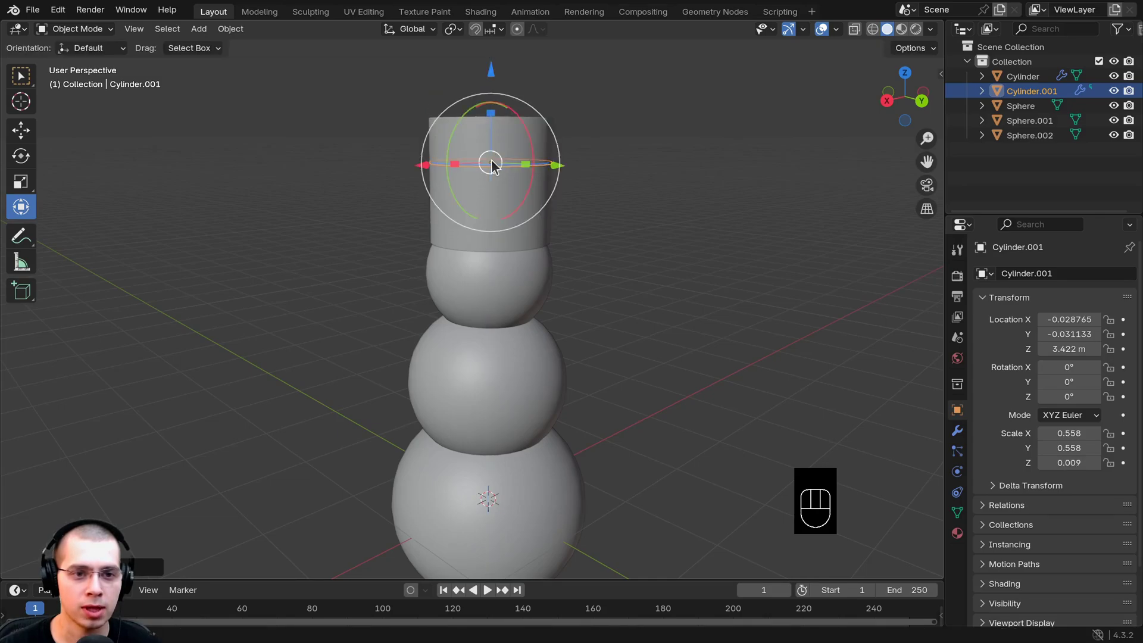
Shape the flattened copy into a hat brim, scaled to about 1.002 in X and Y and 0.027 in Z, at about Z 2.70 m.
{"action": "key", "text": "s"}
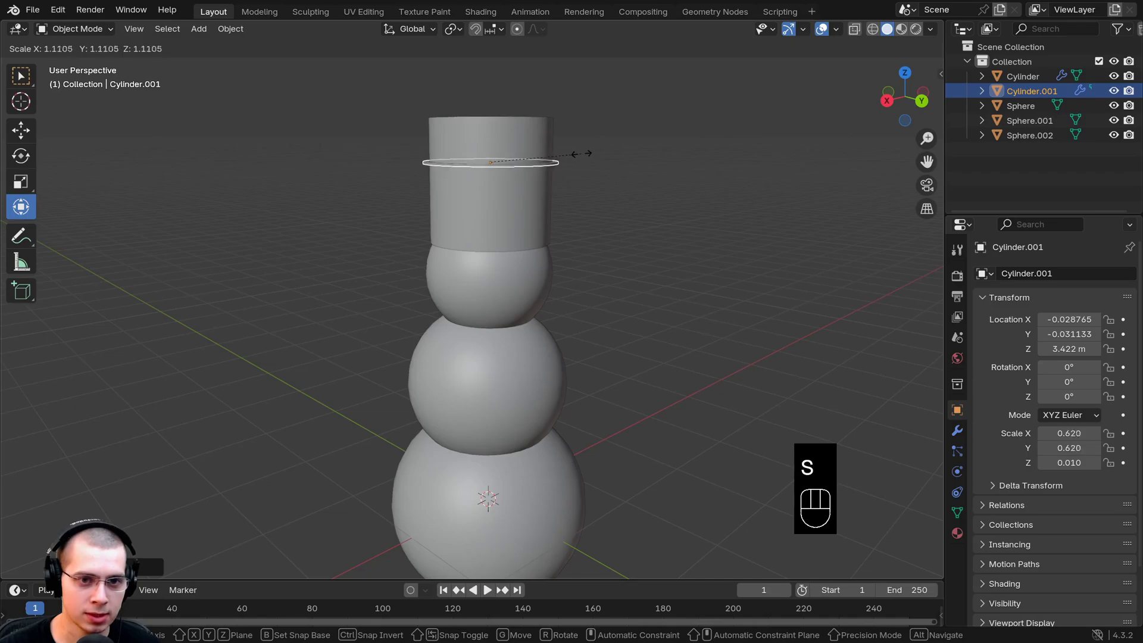
{"action": "left_click", "coordinate": [642, 174]}
{"action": "left_click_drag", "start_coordinate": [488, 113], "coordinate": [495, 152]}
{"action": "key", "text": "s"}
{"action": "left_click", "coordinate": [511, 107]}
{"action": "middle_click_drag", "start_coordinate": [495, 151], "coordinate": [452, 112]}
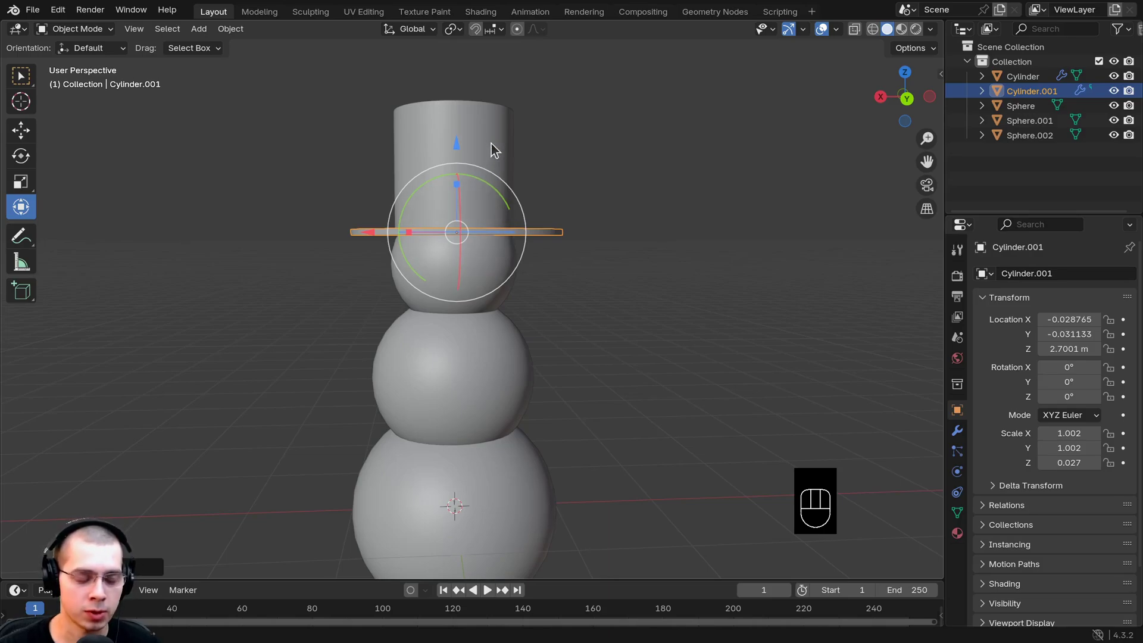
Select the hat's crown together with the brim, tilt both slightly about the Y axis, and shift them along X on the head.
{"action": "key", "text": "shift"}
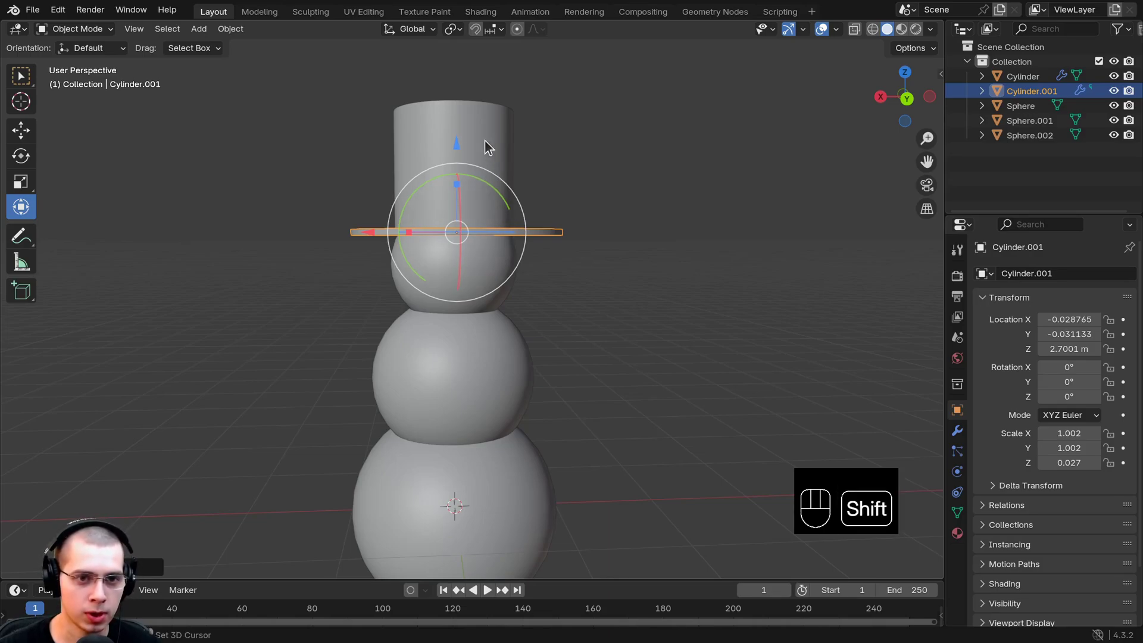
{"action": "left_click", "coordinate": [462, 120], "text": "shift"}
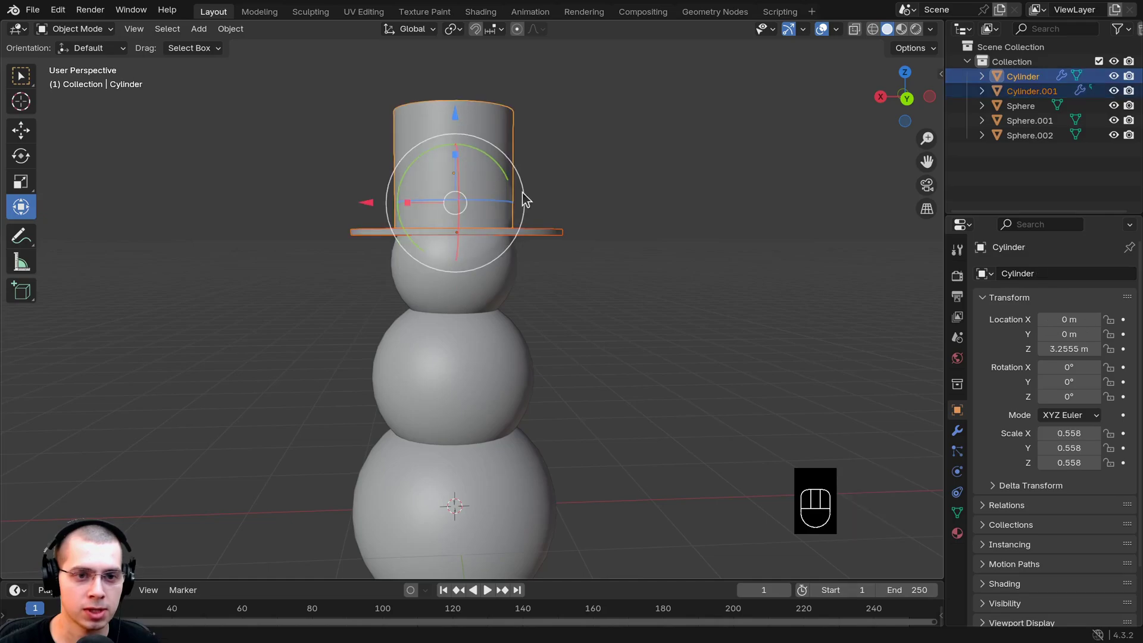
{"action": "middle_click_drag", "start_coordinate": [523, 192], "coordinate": [445, 244]}
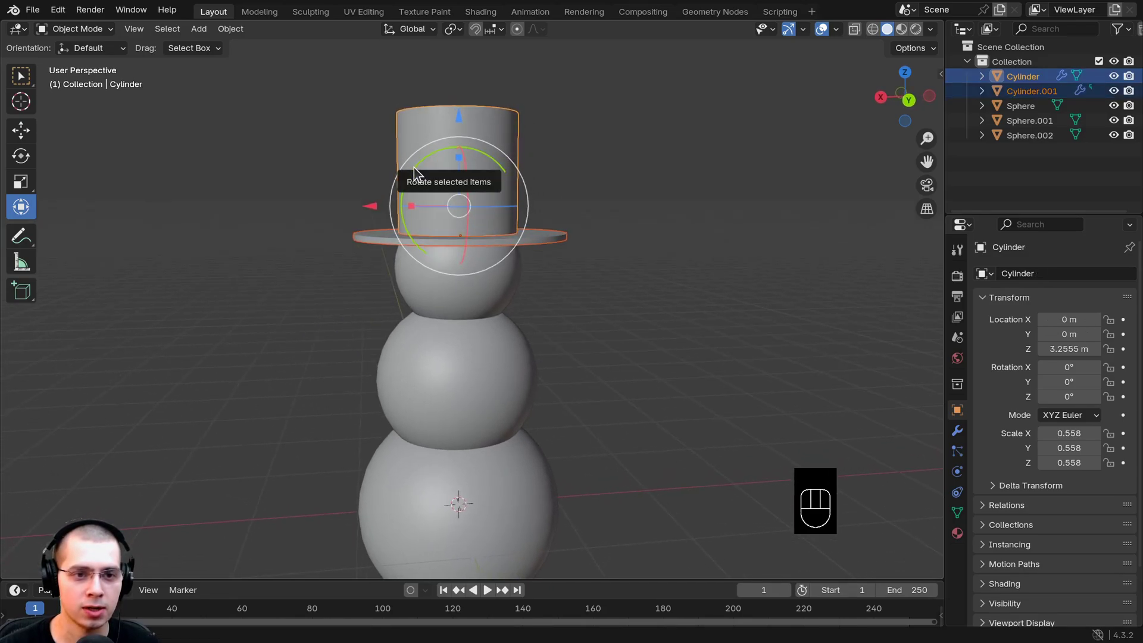
{"action": "left_click_drag", "start_coordinate": [413, 167], "coordinate": [416, 155]}
{"action": "left_click_drag", "start_coordinate": [373, 201], "coordinate": [394, 206]}
{"action": "middle_click_drag", "start_coordinate": [394, 206], "coordinate": [500, 250]}
Select the head sphere, then toggle the selection of all objects until nothing is selected.
{"action": "left_click", "coordinate": [492, 257]}
{"action": "key", "text": "a"}
{"action": "key", "text": "a"}
{"action": "key", "text": "a"}
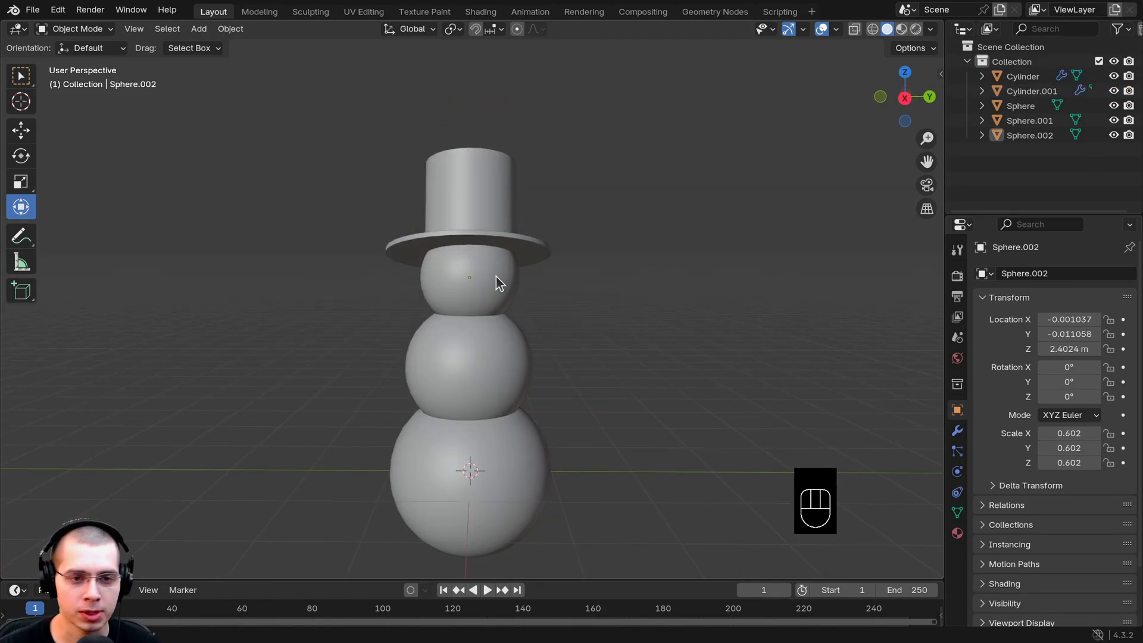
Select the head sphere and frame it in the viewport with Frame Selected.
{"action": "left_click", "coordinate": [495, 276]}
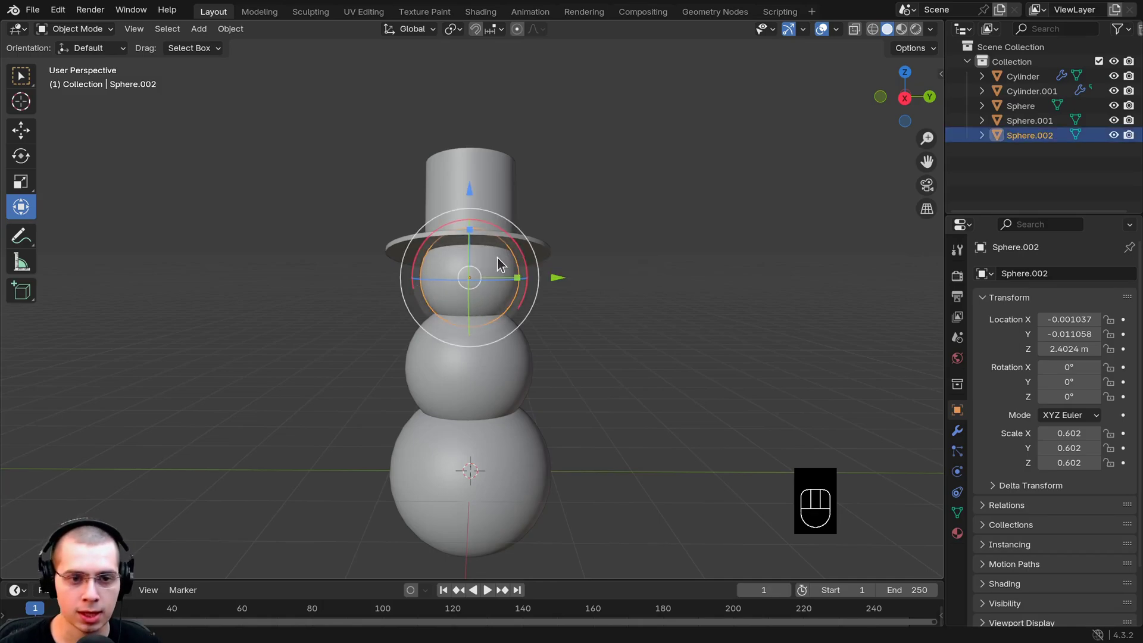
{"action": "key", "text": "KP_Decimal"}
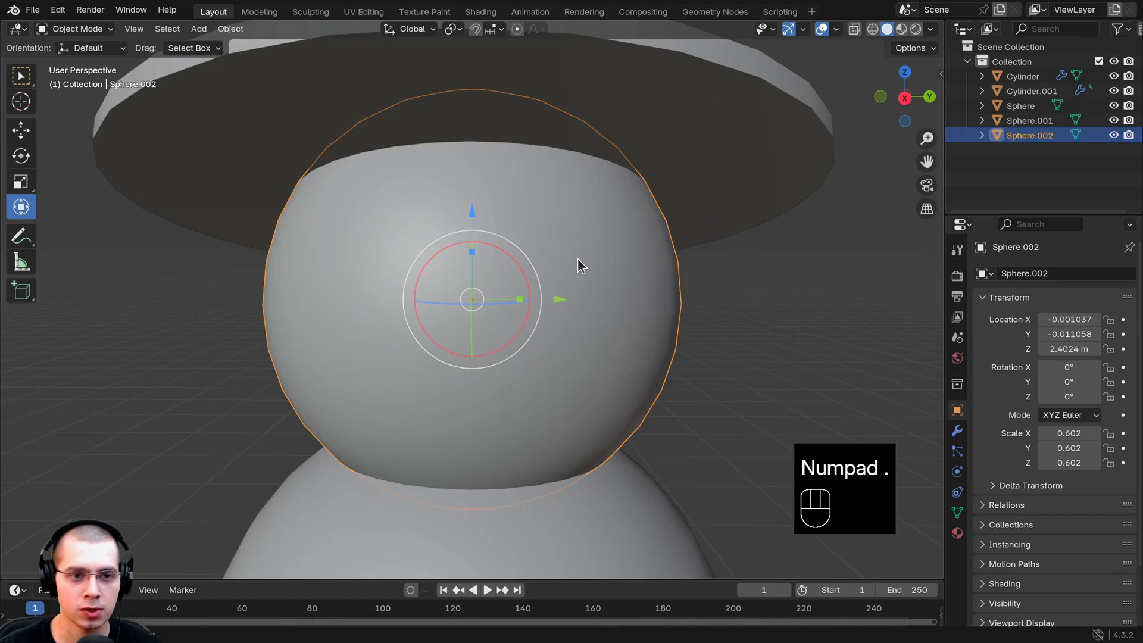
{"action": "scroll", "coordinate": [267, 178], "scroll_direction": "down", "scroll_amount": 5}
{"action": "left_click", "coordinate": [134, 30]}
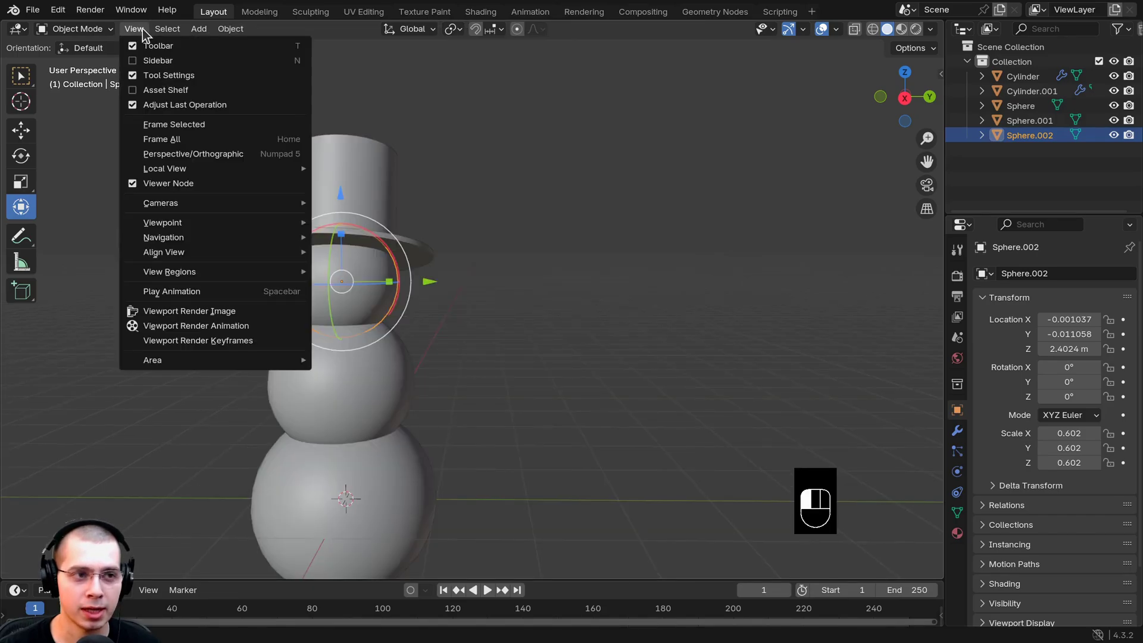
{"action": "left_click", "coordinate": [171, 125]}
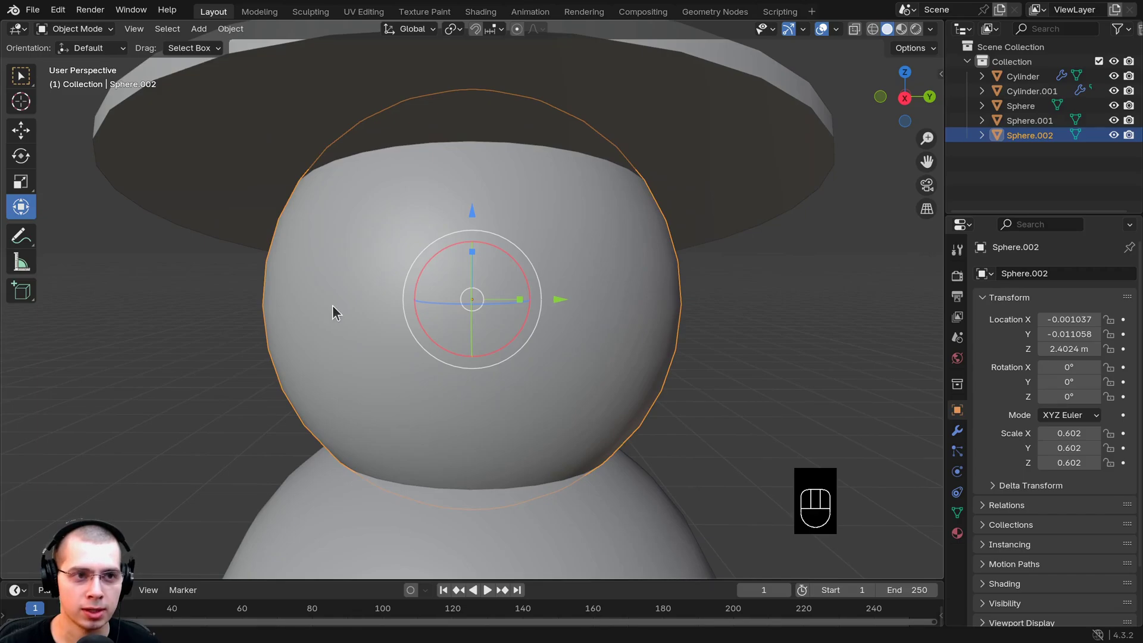
{"action": "scroll", "coordinate": [332, 305], "scroll_direction": "down", "scroll_amount": 3}
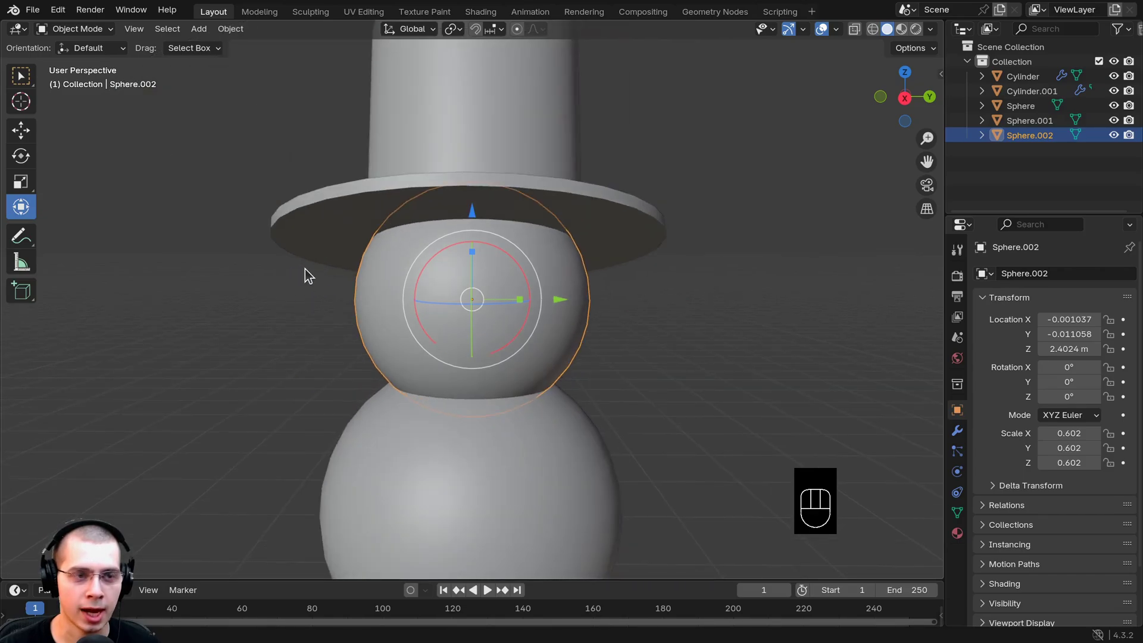
Add an ico sphere mesh to the scene.
{"action": "left_click", "coordinate": [200, 29]}
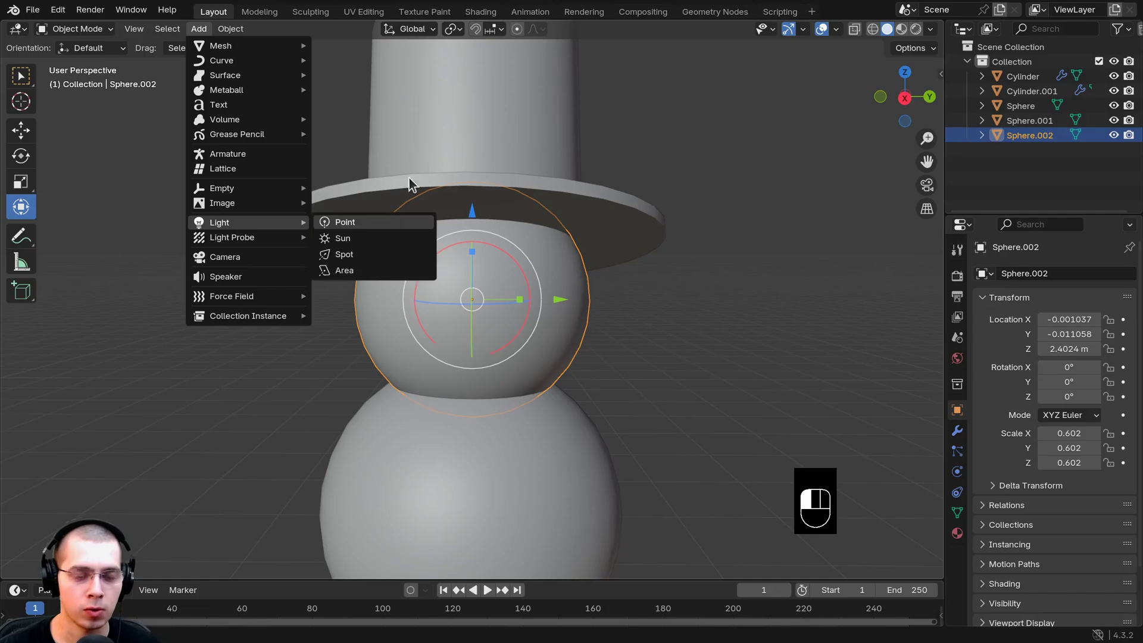
{"action": "key", "text": "shift+a"}
{"action": "mouse_move", "coordinate": [322, 143]}
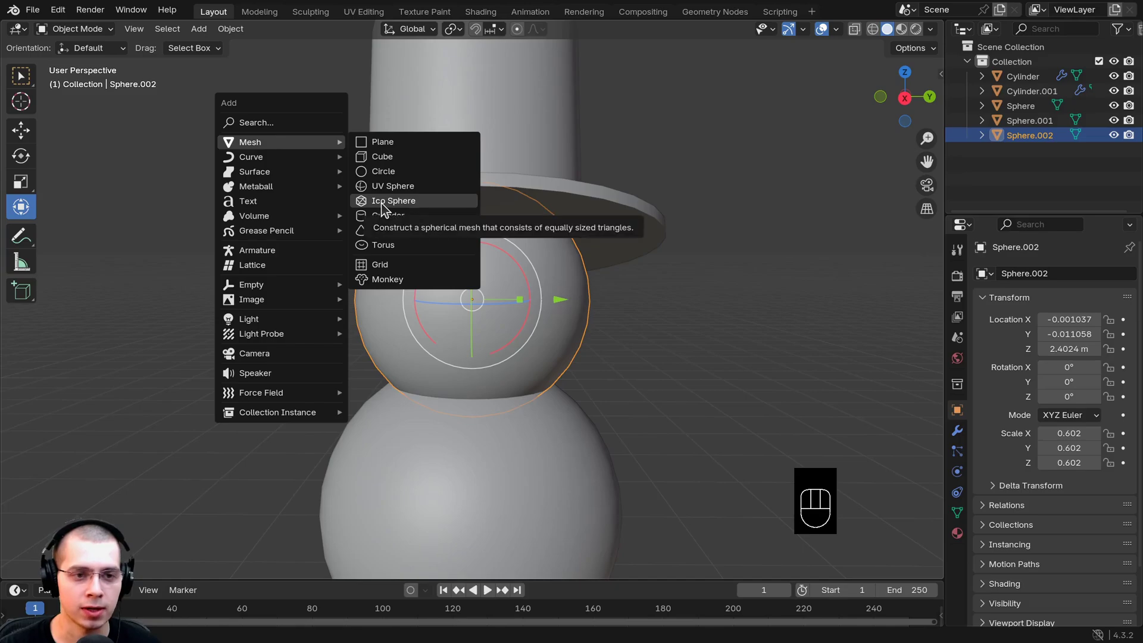
{"action": "left_click", "coordinate": [381, 208]}
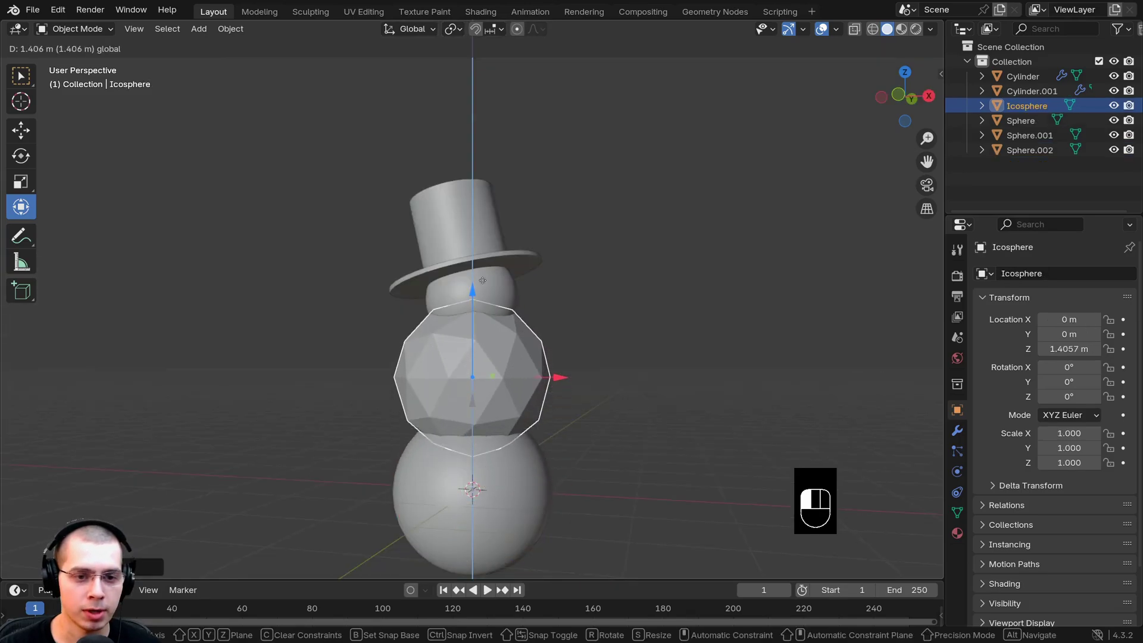
Move the ico sphere up to about Z 2.28 m and out to about X 0.77 m beside the head, then scale it to about 0.13.
{"action": "left_click_drag", "start_coordinate": [482, 281], "coordinate": [482, 214]}
{"action": "left_click_drag", "start_coordinate": [559, 311], "coordinate": [621, 310]}
{"action": "key", "text": "s"}
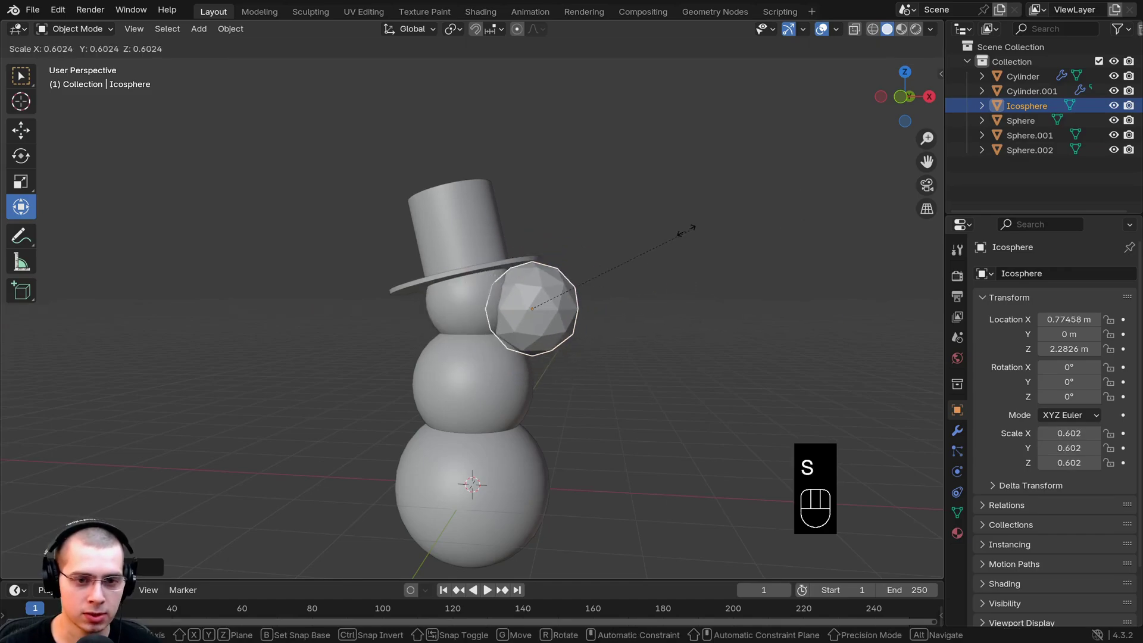
{"action": "left_click", "coordinate": [558, 279]}
{"action": "scroll", "coordinate": [564, 384], "scroll_direction": "up", "scroll_amount": 6}
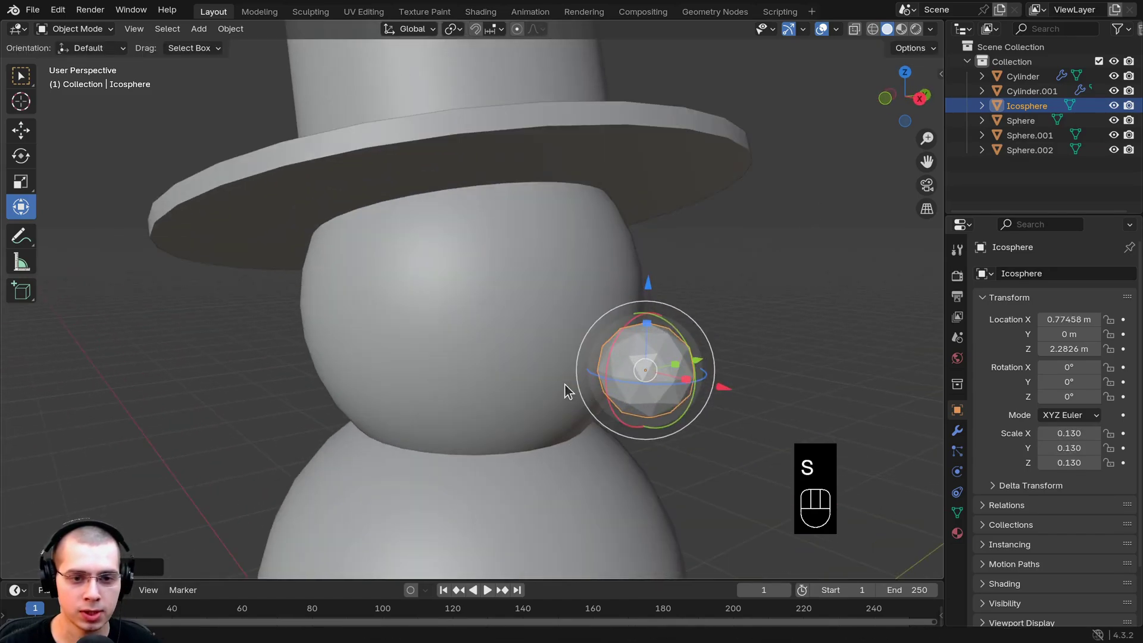
Push the ico sphere against the head to about X 0.56 m and raise it to about Z 2.44 m.
{"action": "middle_click_drag", "start_coordinate": [559, 358], "coordinate": [813, 388]}
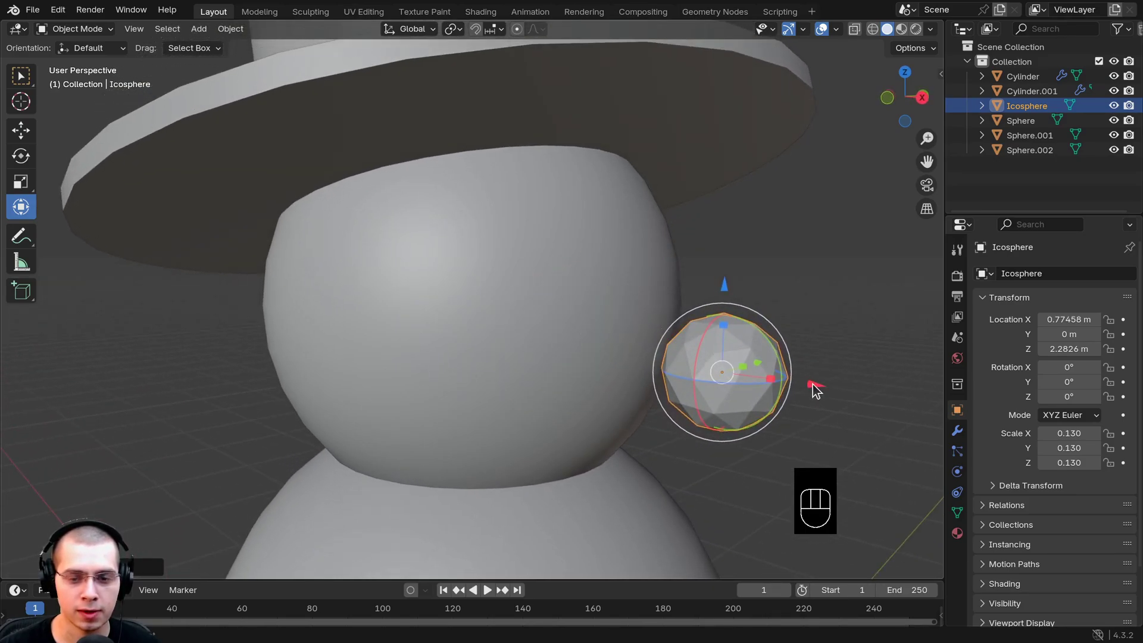
{"action": "left_click_drag", "start_coordinate": [816, 390], "coordinate": [717, 380]}
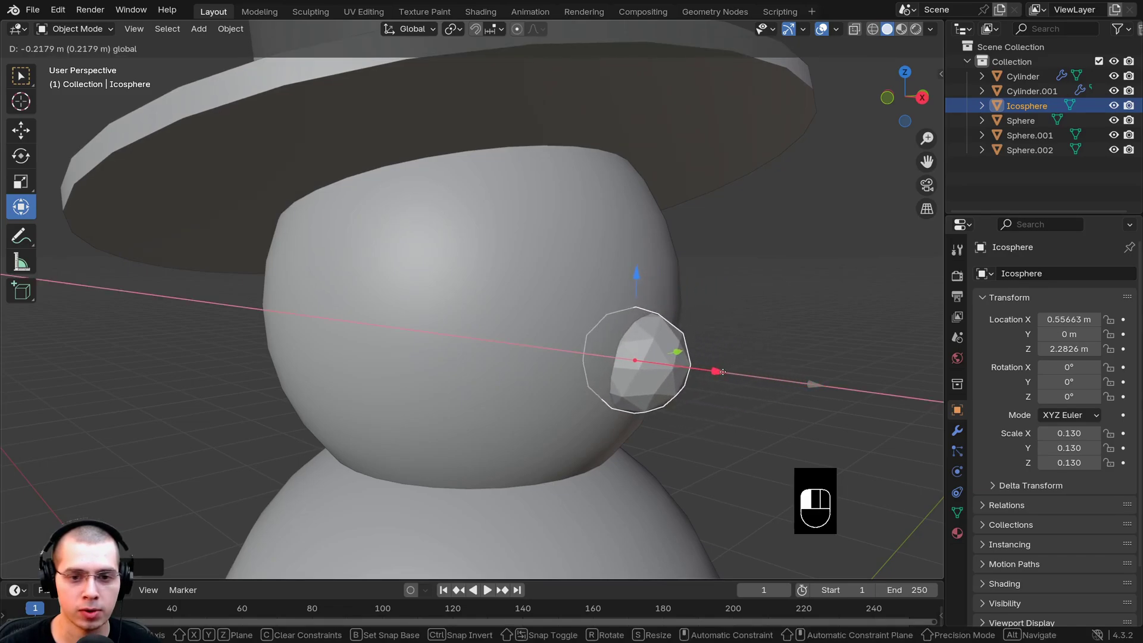
{"action": "middle_click_drag", "start_coordinate": [717, 380], "coordinate": [512, 280]}
{"action": "left_click_drag", "start_coordinate": [500, 278], "coordinate": [518, 257]}
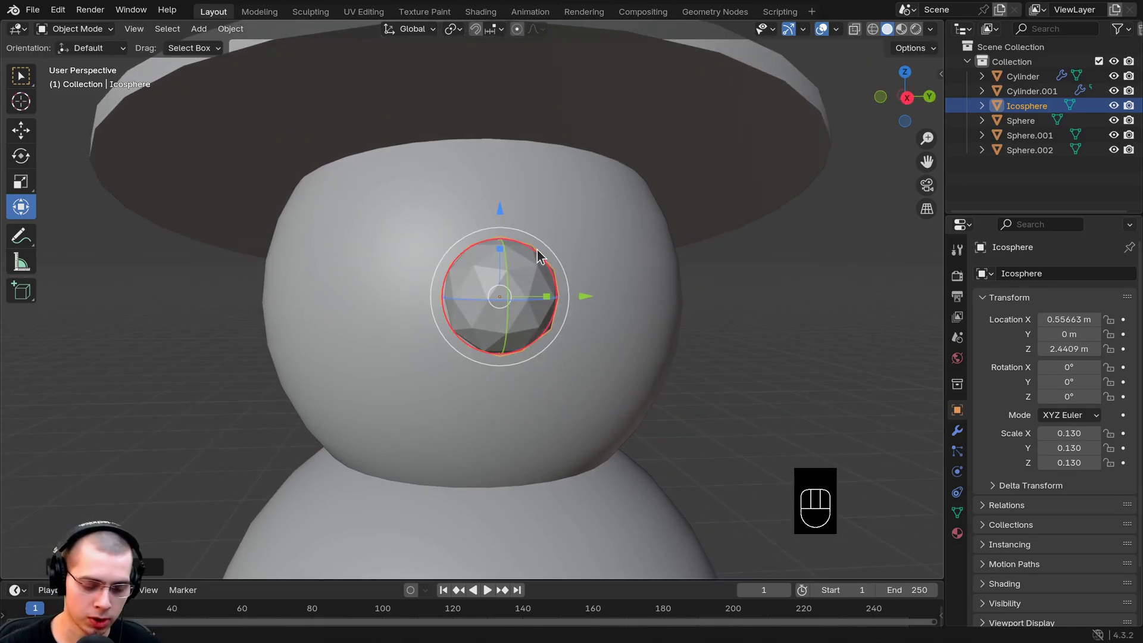
Place the ico sphere as the first eye at about Y -0.18 m, Z 2.47 m and scale it to about 0.076.
{"action": "key", "text": "g"}
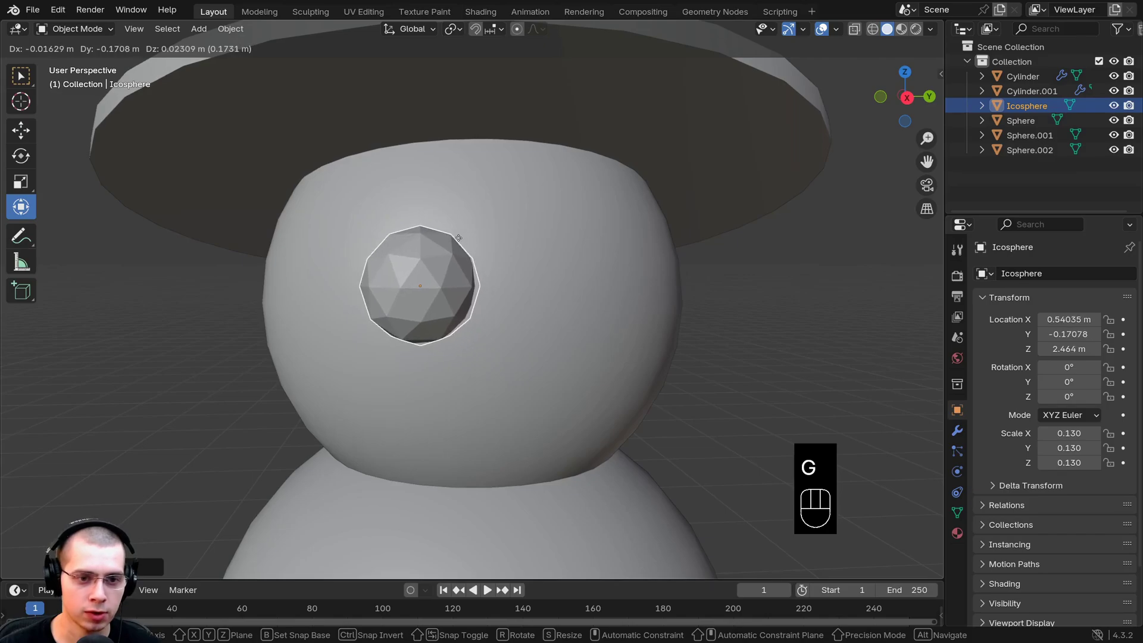
{"action": "left_click", "coordinate": [455, 241]}
{"action": "key", "text": "s"}
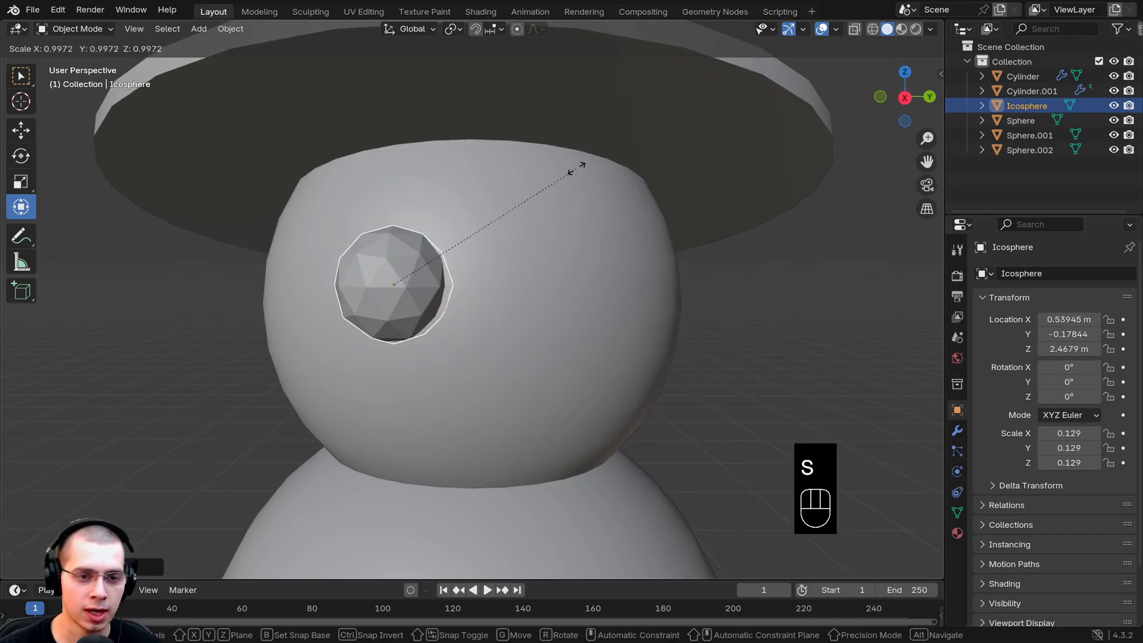
{"action": "left_click", "coordinate": [499, 224]}
{"action": "scroll", "coordinate": [470, 267], "scroll_direction": "down", "scroll_amount": 3}
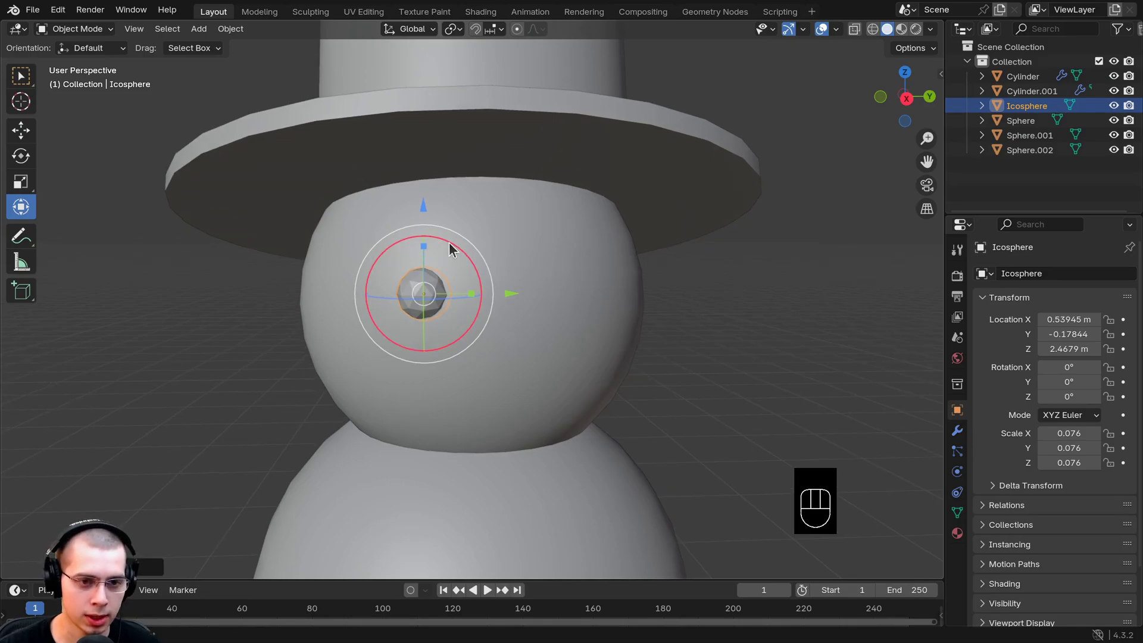
Duplicate the eye to the other side of the face at about Y 0.18 m and sink it into the head to about X 0.54 m.
{"action": "key", "text": "shift+d"}
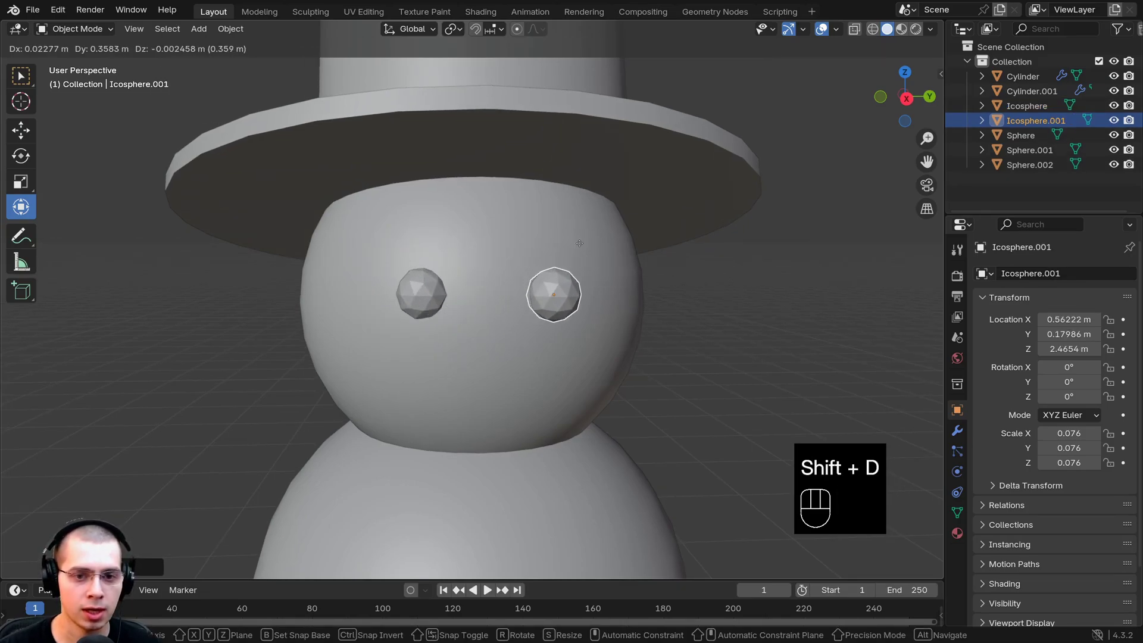
{"action": "left_click", "coordinate": [580, 243]}
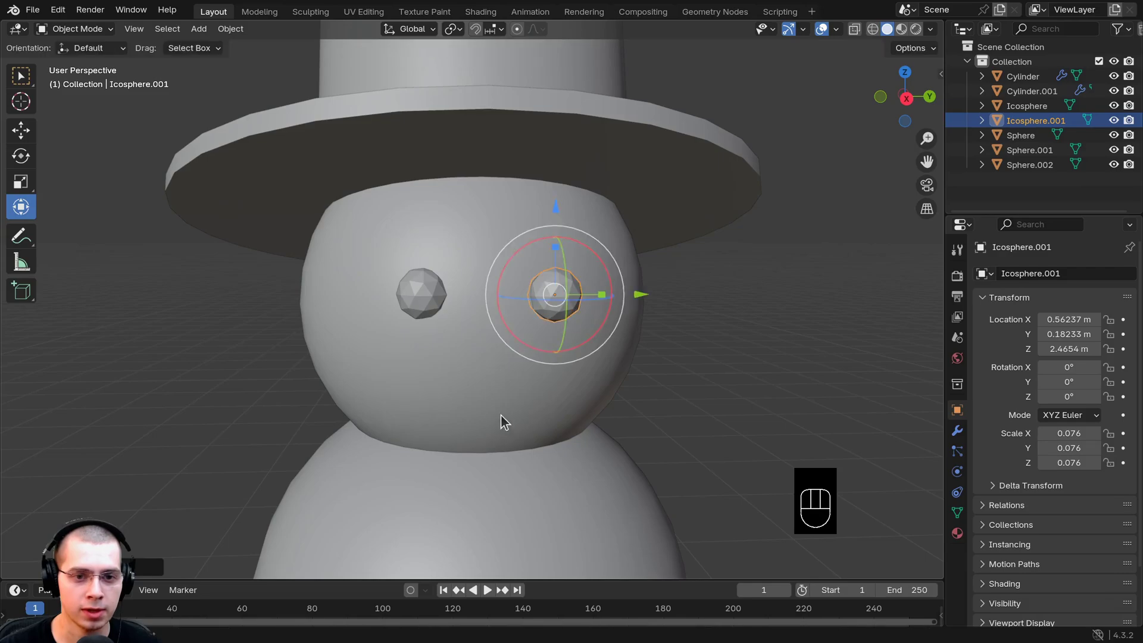
{"action": "middle_click_drag", "start_coordinate": [501, 417], "coordinate": [641, 331]}
{"action": "key", "text": "g"}
{"action": "key", "text": "x"}
{"action": "key", "text": "Return"}
Enlarge the duplicated eye to a scale of about 0.097.
{"action": "key", "text": "s"}
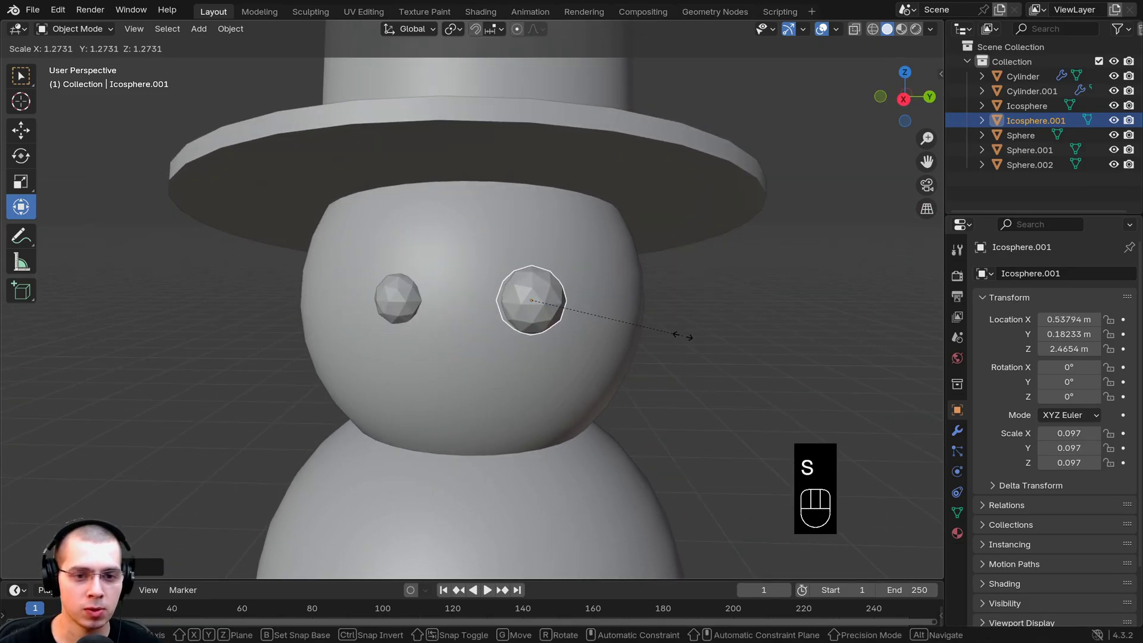
{"action": "left_click", "coordinate": [678, 332]}
{"action": "middle_click_drag", "start_coordinate": [360, 294], "coordinate": [465, 412]}
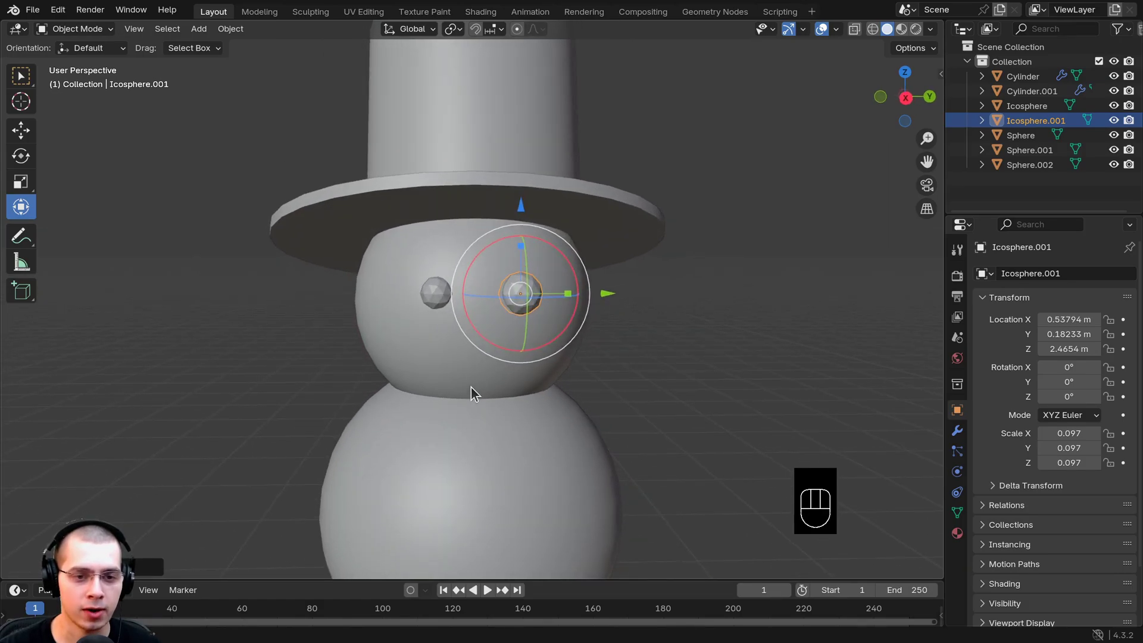
Add a cone mesh, raise it to about Z 1.93 m and move it out of the snowman to about X 1.45 m.
{"action": "key", "text": "shift+a"}
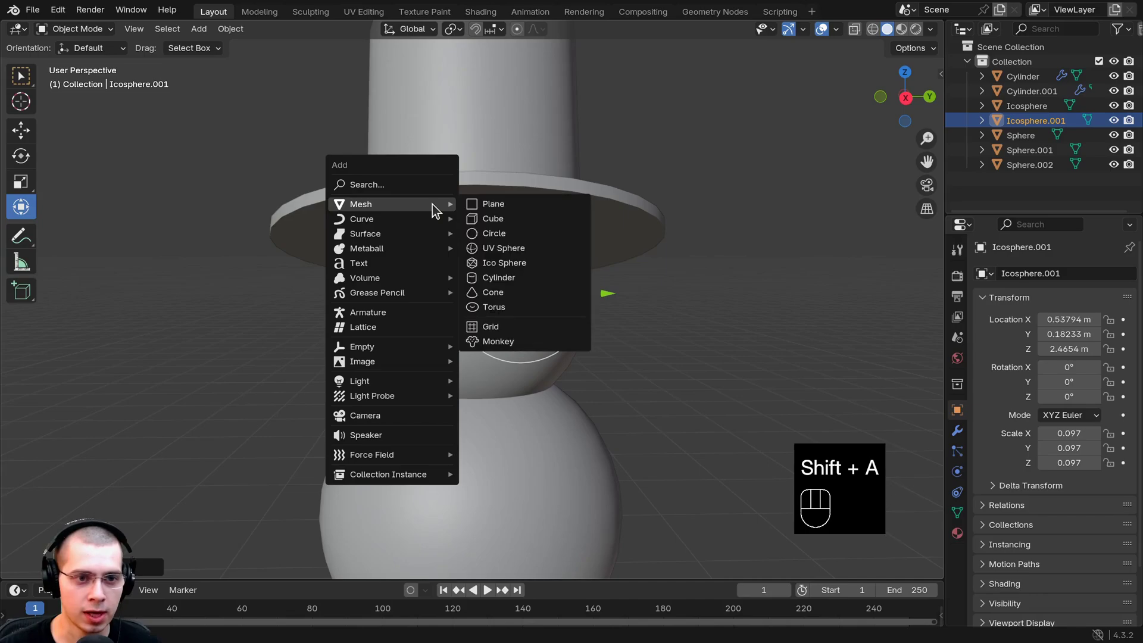
{"action": "mouse_move", "coordinate": [390, 204]}
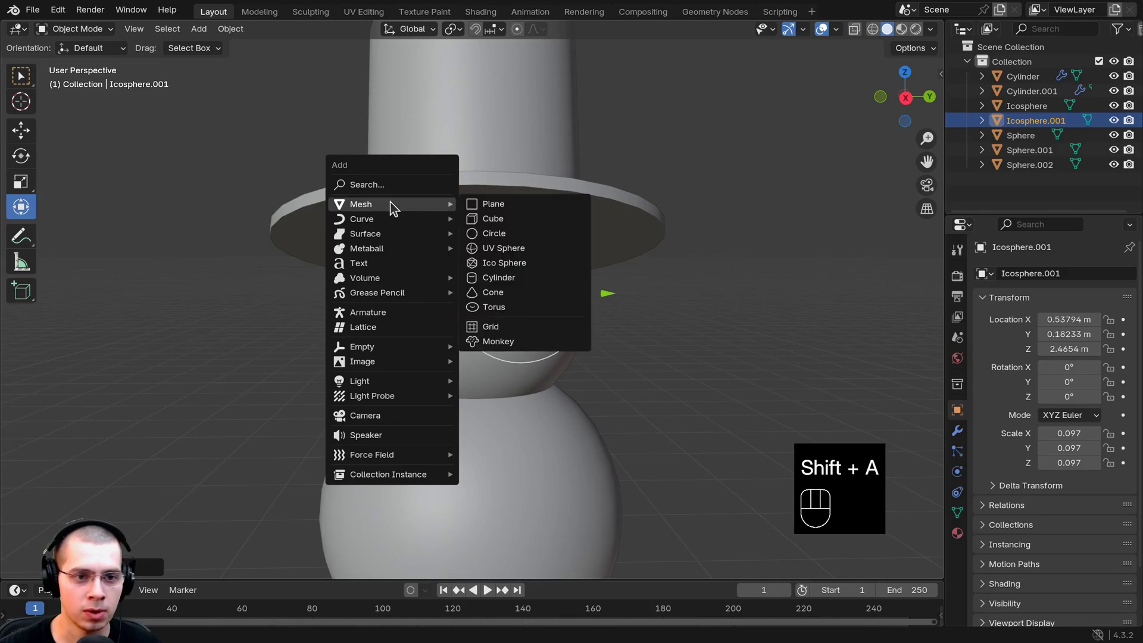
{"action": "left_click", "coordinate": [497, 296]}
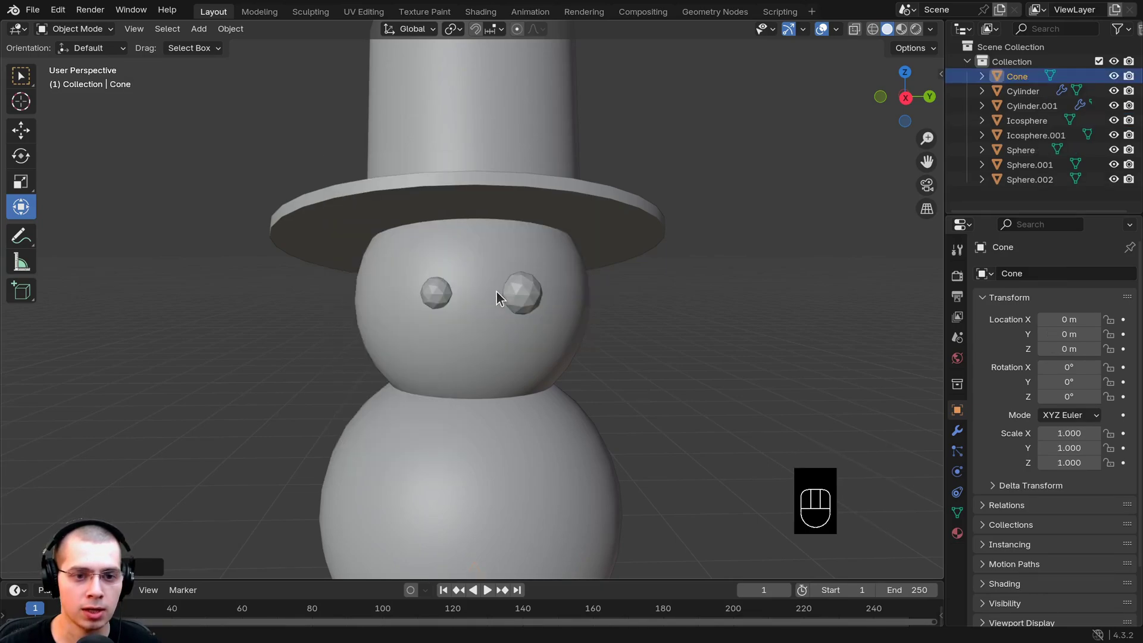
{"action": "scroll", "coordinate": [493, 290], "scroll_direction": "down", "scroll_amount": 5}
{"action": "left_click_drag", "start_coordinate": [474, 401], "coordinate": [474, 253]}
{"action": "middle_click_drag", "start_coordinate": [475, 253], "coordinate": [571, 259]}
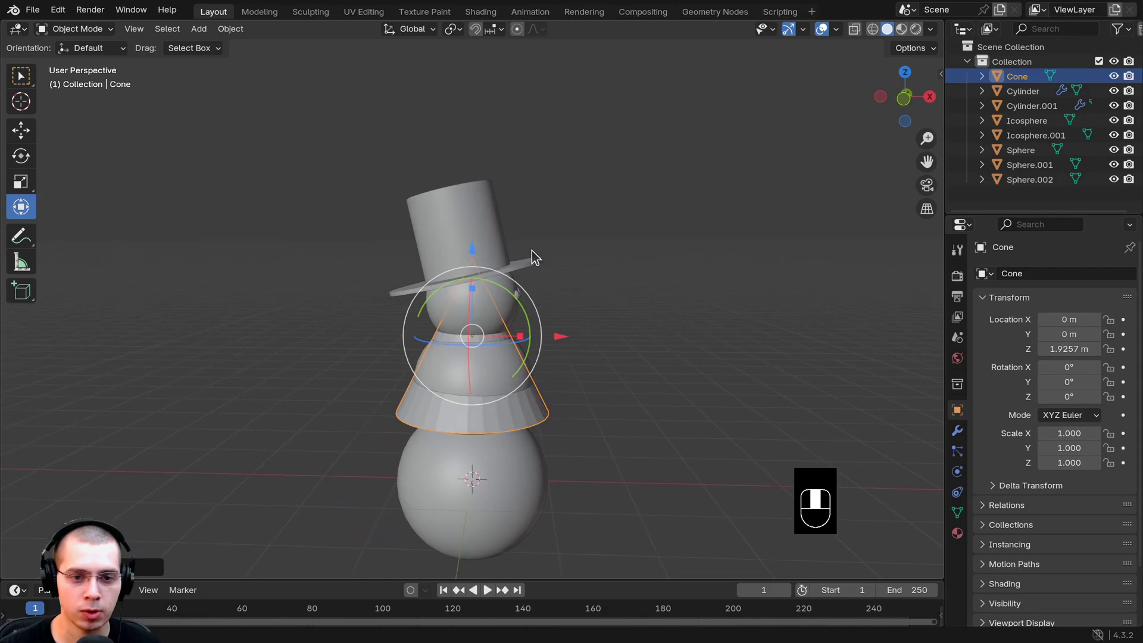
{"action": "left_click_drag", "start_coordinate": [557, 335], "coordinate": [663, 338]}
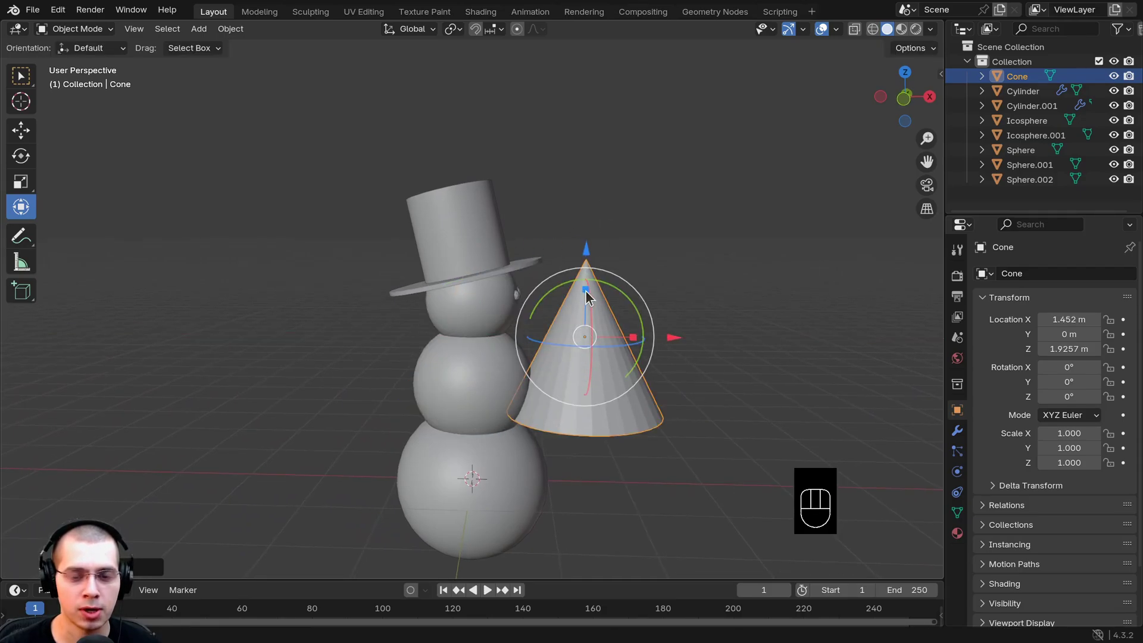
Stretch the cone along Z to a scale of about 2.42.
{"action": "scroll", "coordinate": [603, 298], "scroll_direction": "up", "scroll_amount": 1}
{"action": "left_click_drag", "start_coordinate": [604, 298], "coordinate": [606, 224]}
{"action": "middle_click_drag", "start_coordinate": [616, 418], "coordinate": [514, 337], "text": "shift"}
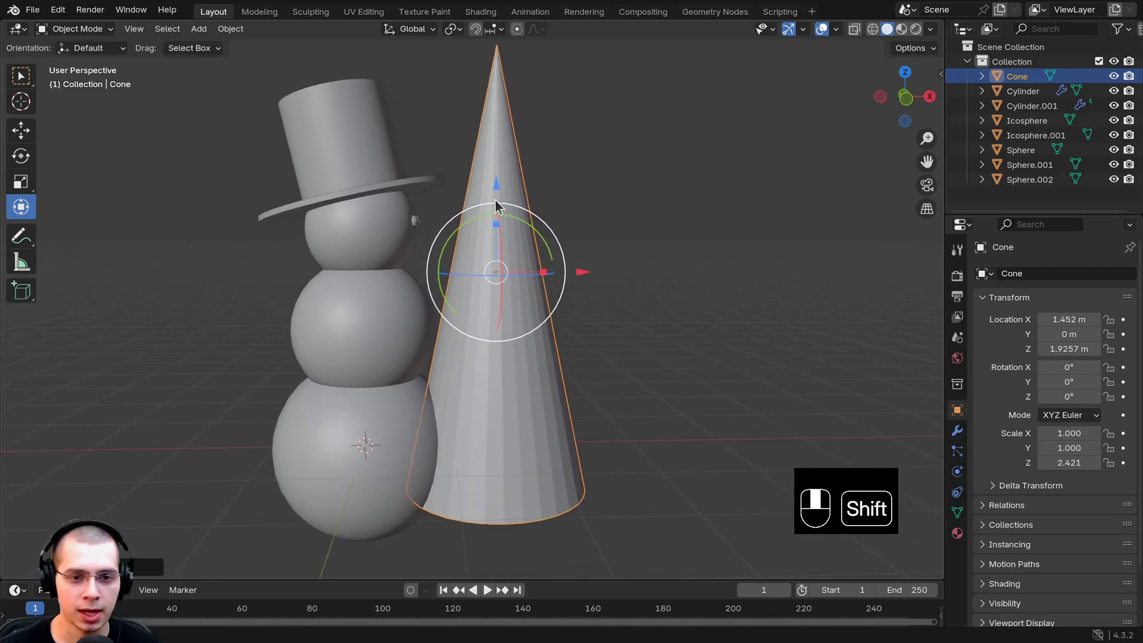
Apply Shade Auto Smooth to the stretched cone.
{"action": "scroll", "coordinate": [515, 336], "scroll_direction": "up", "scroll_amount": 2}
{"action": "scroll", "coordinate": [516, 341], "scroll_direction": "up", "scroll_amount": 2}
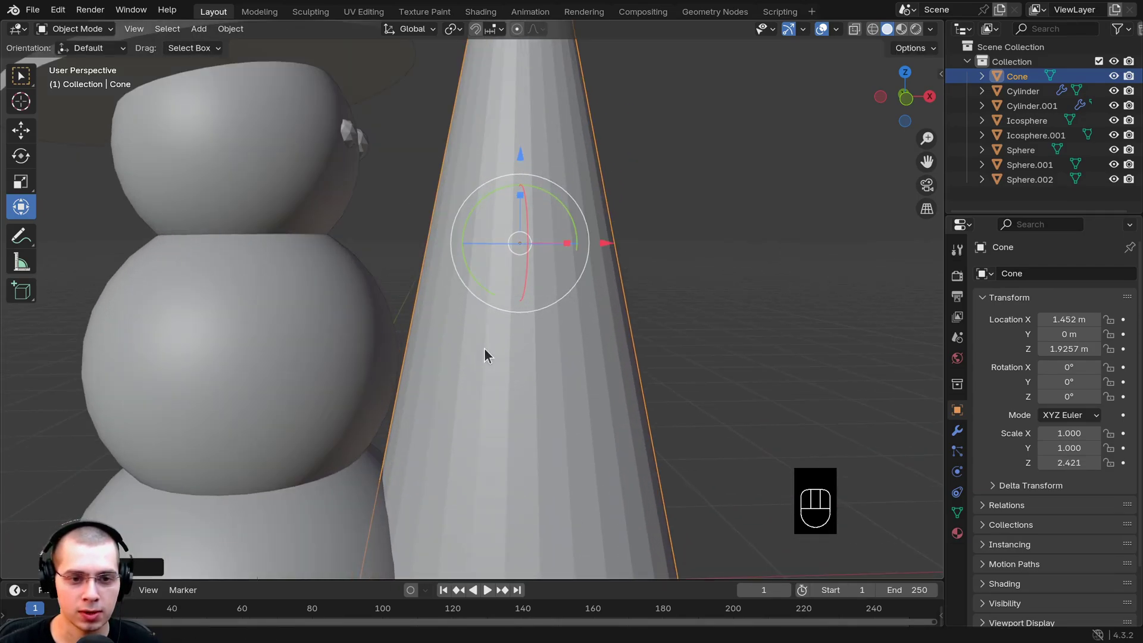
{"action": "right_click", "coordinate": [543, 218]}
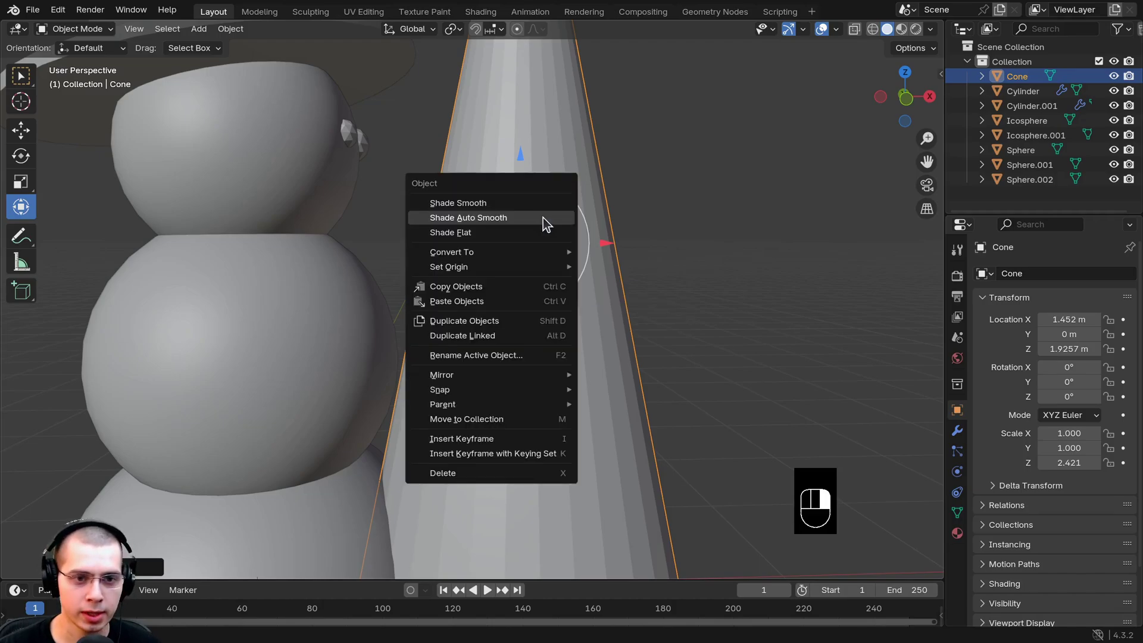
{"action": "left_click", "coordinate": [454, 218]}
{"action": "scroll", "coordinate": [454, 224], "scroll_direction": "down", "scroll_amount": 4}
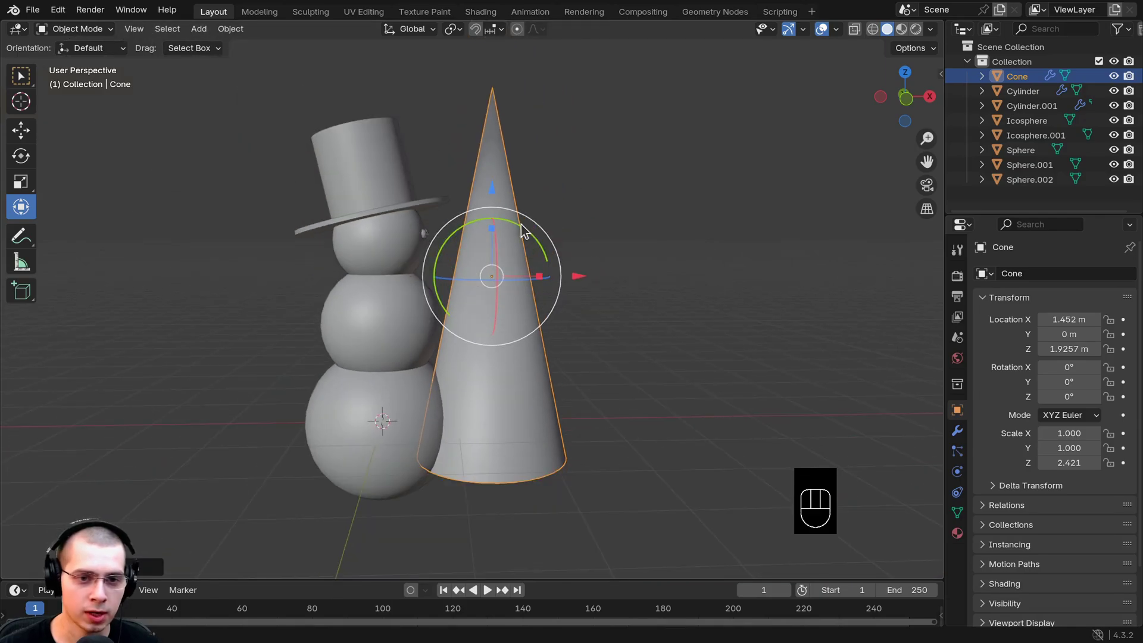
Rotate the cone until its tip points horizontally along X, and scale it down uniformly to about 0.145 × 0.145 × 0.351.
{"action": "left_click_drag", "start_coordinate": [520, 226], "coordinate": [789, 491]}
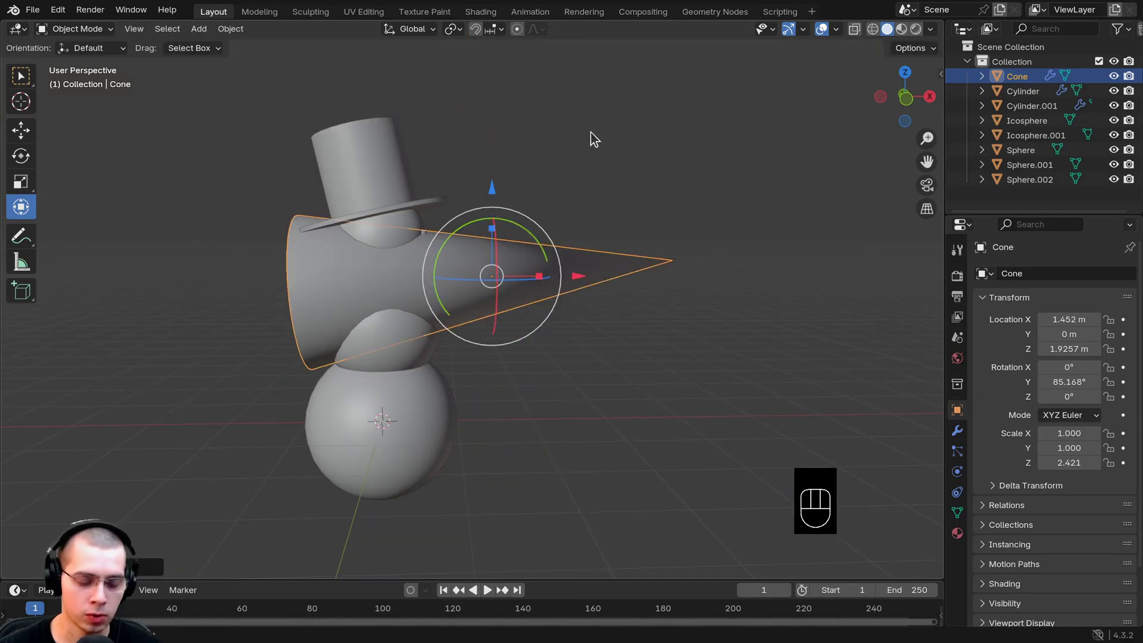
{"action": "key", "text": "r"}
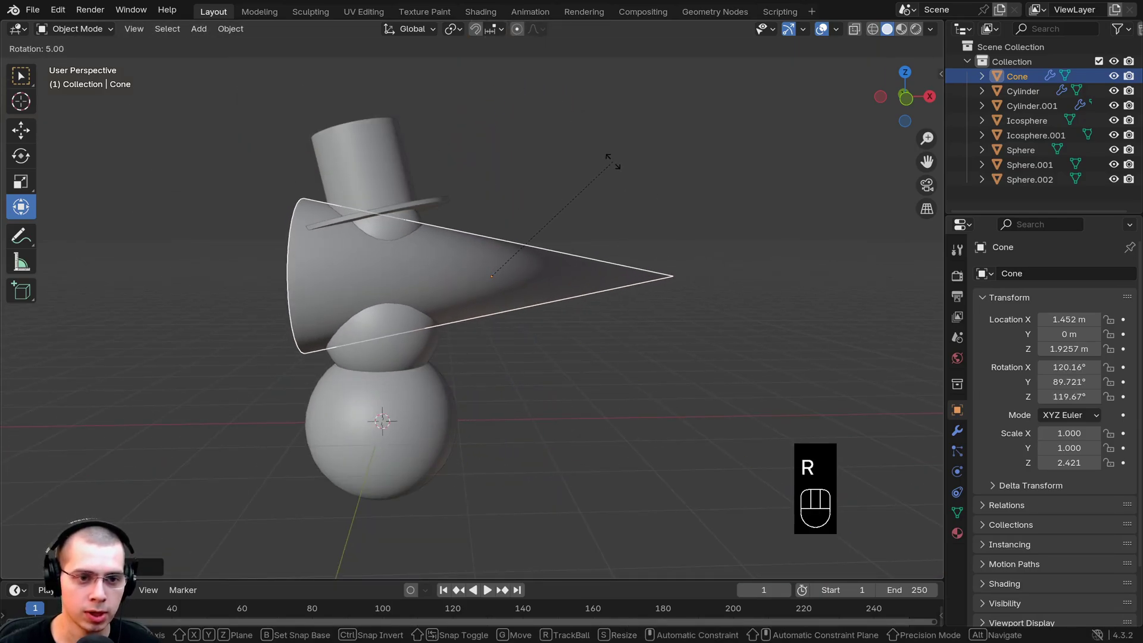
{"action": "left_click", "coordinate": [613, 167]}
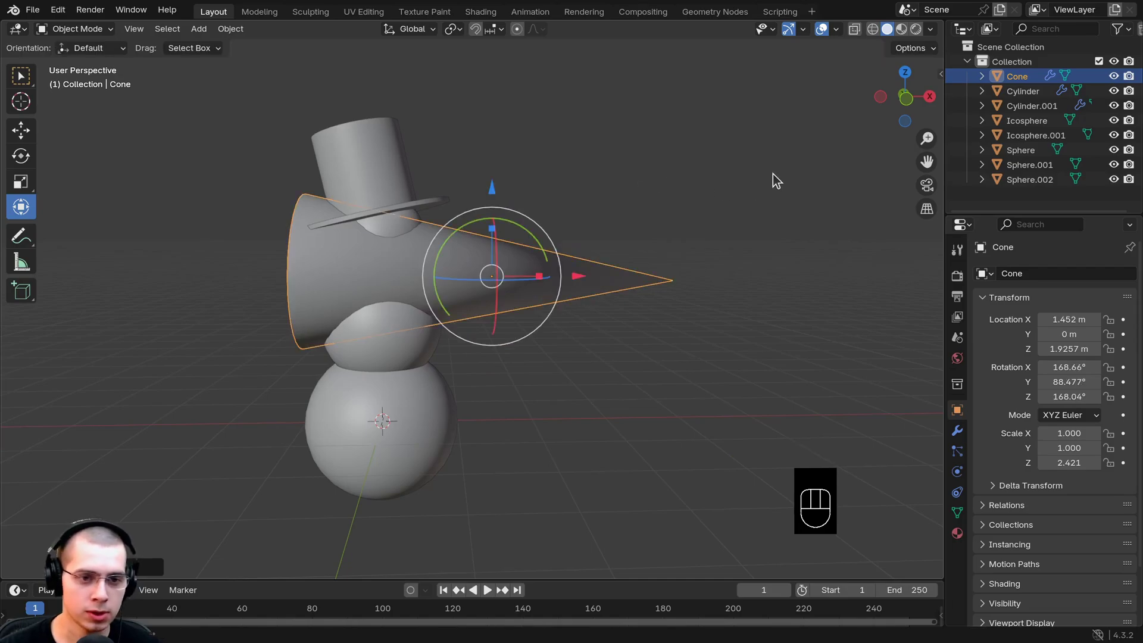
{"action": "key", "text": "s"}
{"action": "left_click", "coordinate": [529, 254]}
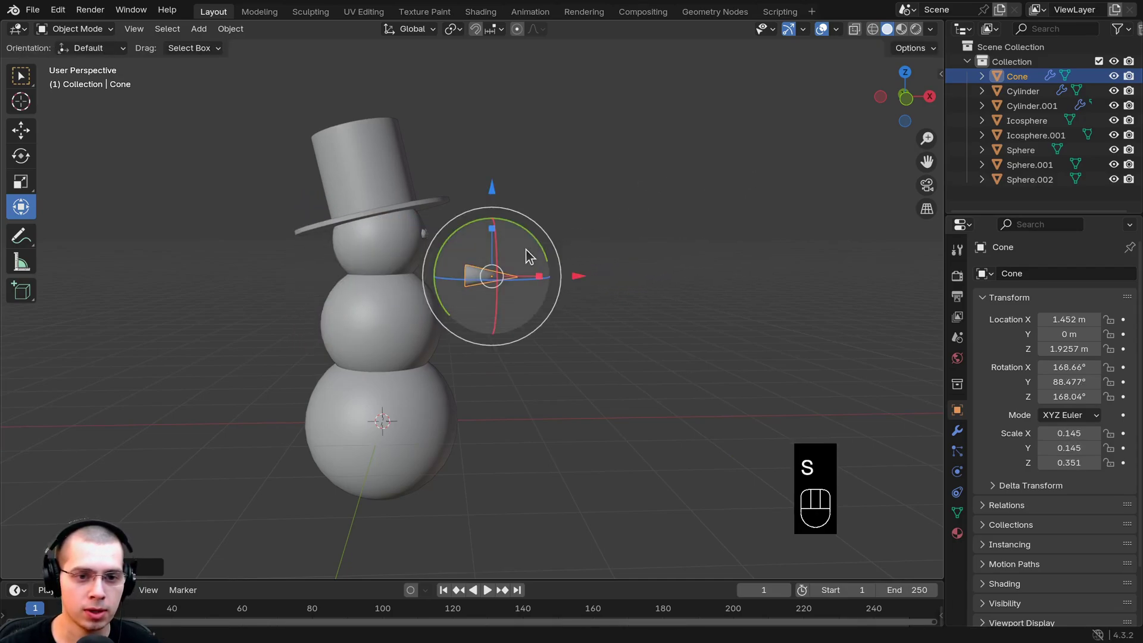
Place the cone on the face as a nose at about X 0.77 m, Z 2.23 m, just below the eyes.
{"action": "left_click_drag", "start_coordinate": [581, 280], "coordinate": [521, 279]}
{"action": "left_click_drag", "start_coordinate": [432, 191], "coordinate": [432, 156]}
{"action": "middle_click_drag", "start_coordinate": [432, 156], "coordinate": [540, 249]}
{"action": "left_click_drag", "start_coordinate": [524, 258], "coordinate": [528, 256]}
{"action": "left_click_drag", "start_coordinate": [452, 161], "coordinate": [451, 163]}
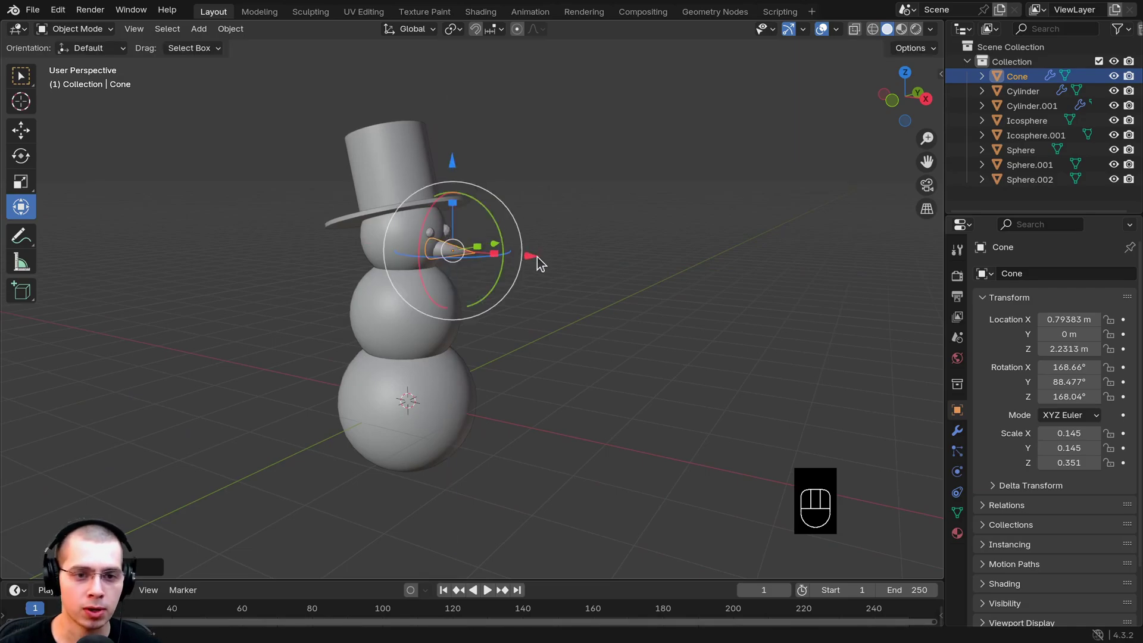
{"action": "left_click_drag", "start_coordinate": [536, 260], "coordinate": [530, 260]}
Fine-tune the nose to about Z 2.25 m, with a Y rotation of about 82° and a scale of about 0.124 × 0.124 × 0.301.
{"action": "middle_click_drag", "start_coordinate": [530, 260], "coordinate": [372, 301]}
{"action": "key", "text": "a"}
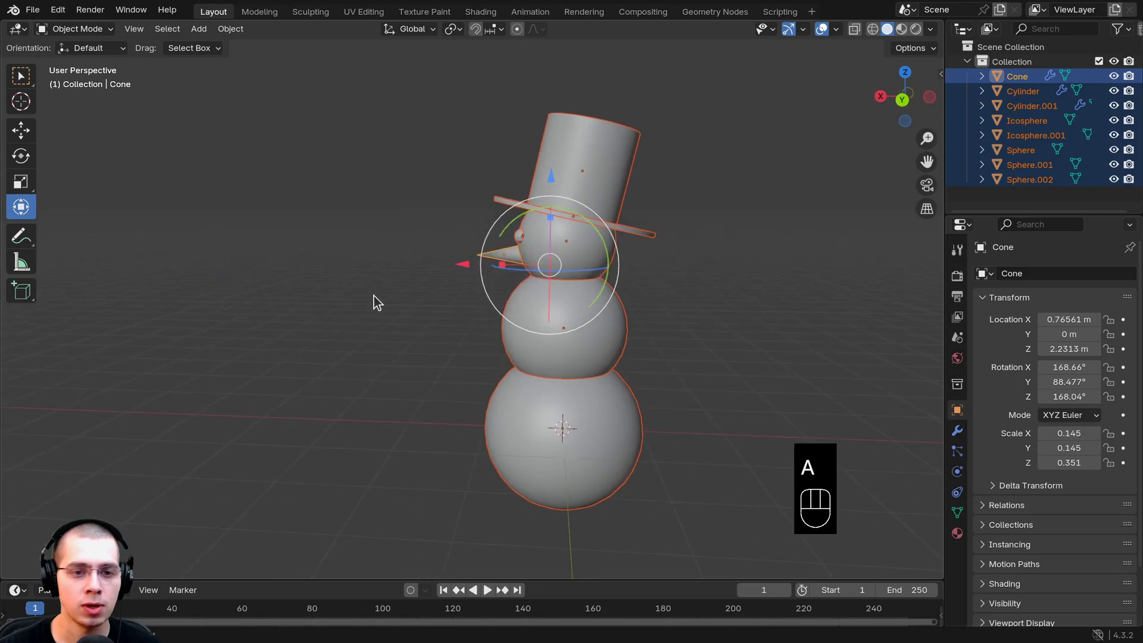
{"action": "key", "text": "a"}
{"action": "scroll", "coordinate": [449, 243], "scroll_direction": "up", "scroll_amount": 5}
{"action": "middle_click_drag", "start_coordinate": [449, 242], "coordinate": [524, 158]}
{"action": "left_click_drag", "start_coordinate": [533, 132], "coordinate": [500, 184]}
{"action": "middle_click_drag", "start_coordinate": [500, 184], "coordinate": [350, 289]}
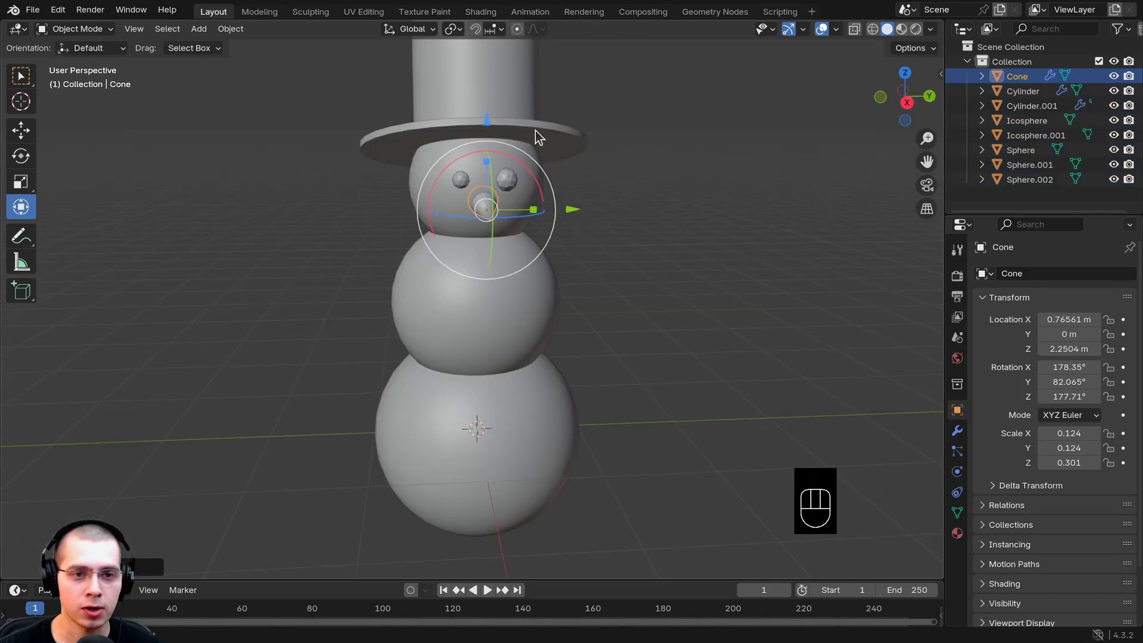
Add a cylinder mesh to the scene.
{"action": "key", "text": "shift"}
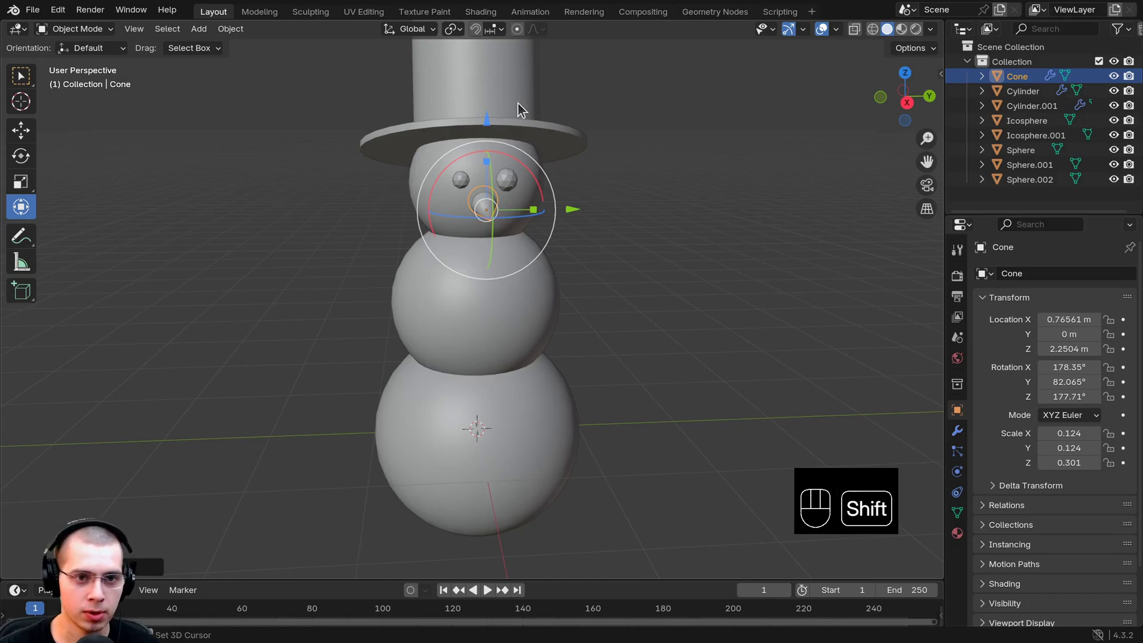
{"action": "key", "text": "shift+a"}
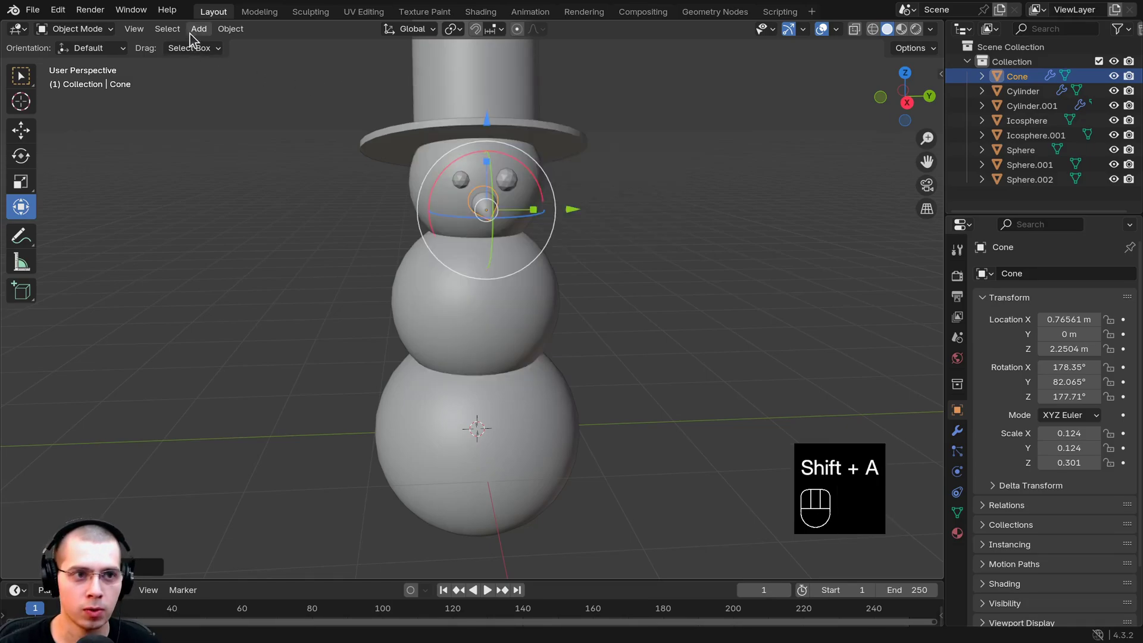
{"action": "left_click", "coordinate": [192, 31]}
{"action": "mouse_move", "coordinate": [225, 51]}
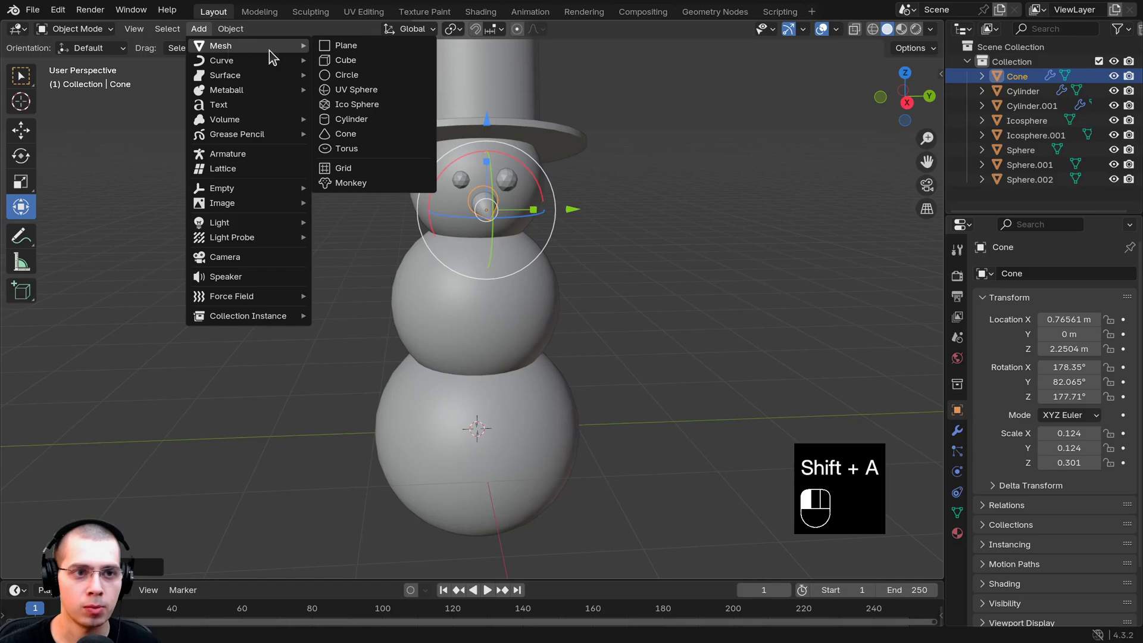
{"action": "left_click", "coordinate": [354, 121]}
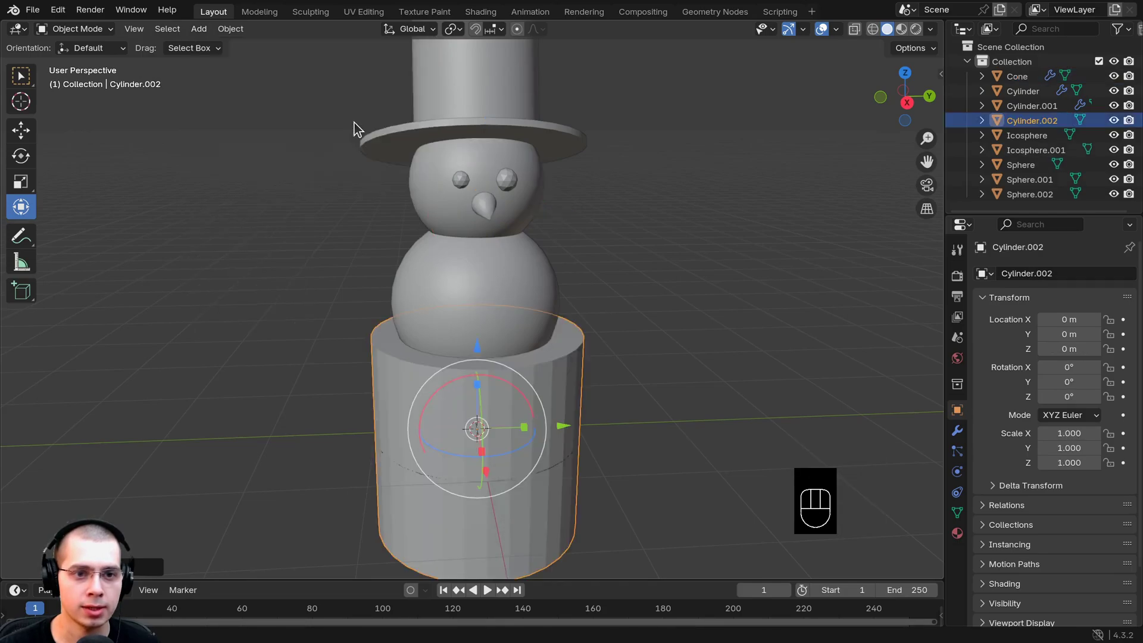
Apply Shade Auto Smooth to the new cylinder.
{"action": "right_click", "coordinate": [718, 238]}
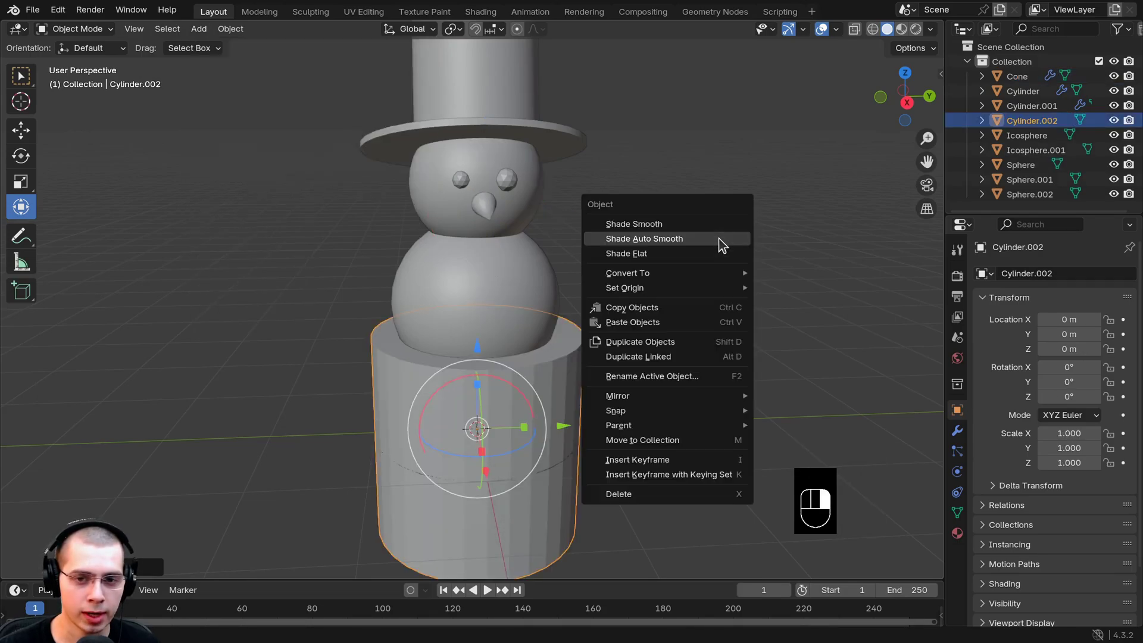
{"action": "left_click", "coordinate": [659, 240]}
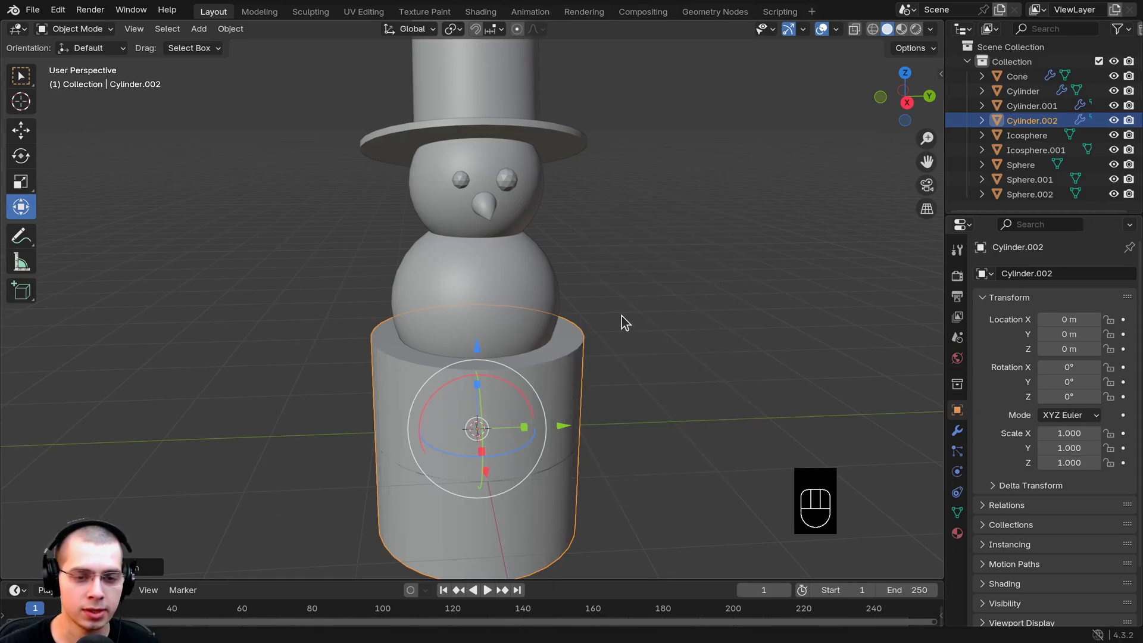
{"action": "middle_click_drag", "start_coordinate": [622, 316], "coordinate": [584, 479]}
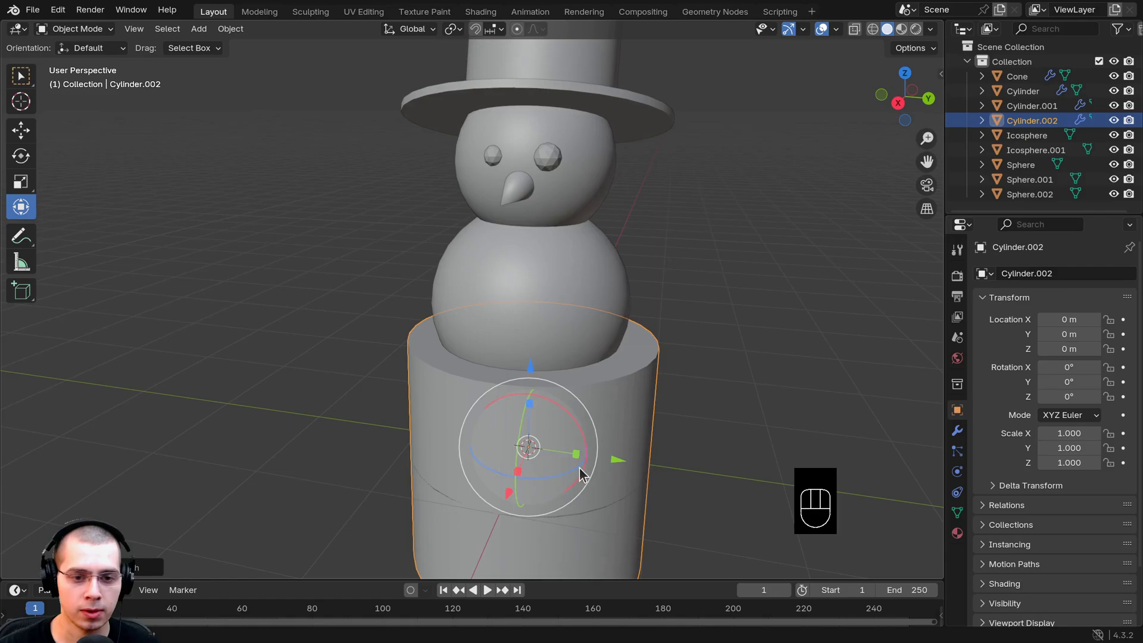
Rotate the new cylinder about −90° around the X axis so that it lies horizontally across the snowman.
{"action": "scroll", "coordinate": [621, 464], "scroll_direction": "down", "scroll_amount": 4}
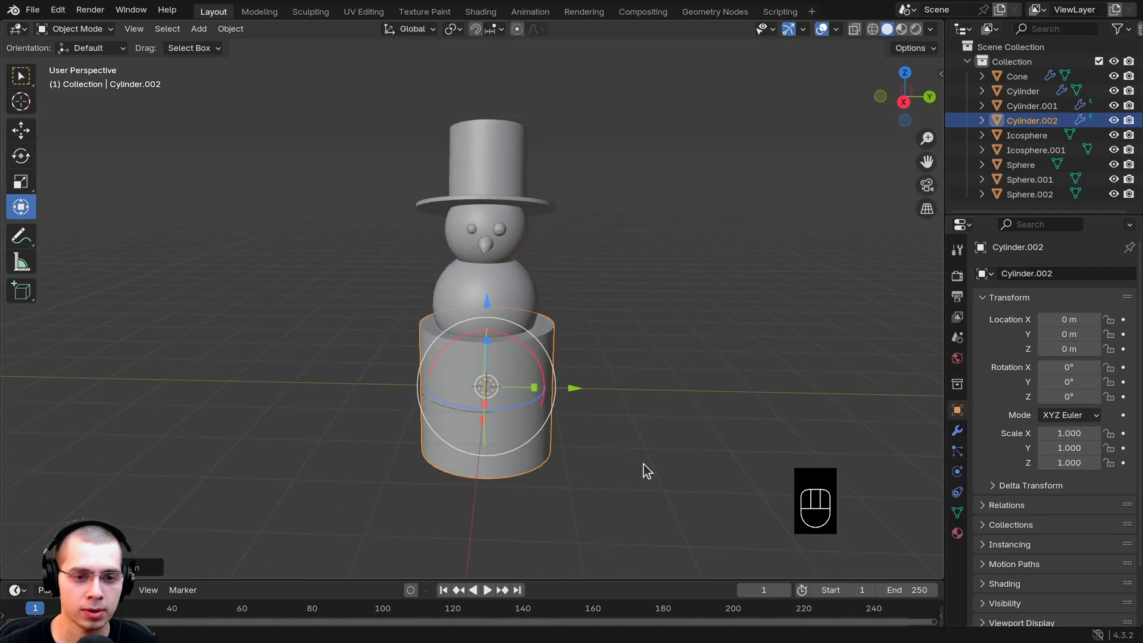
{"action": "key", "text": "ctrl+z"}
{"action": "left_click_drag", "start_coordinate": [503, 350], "coordinate": [551, 418]}
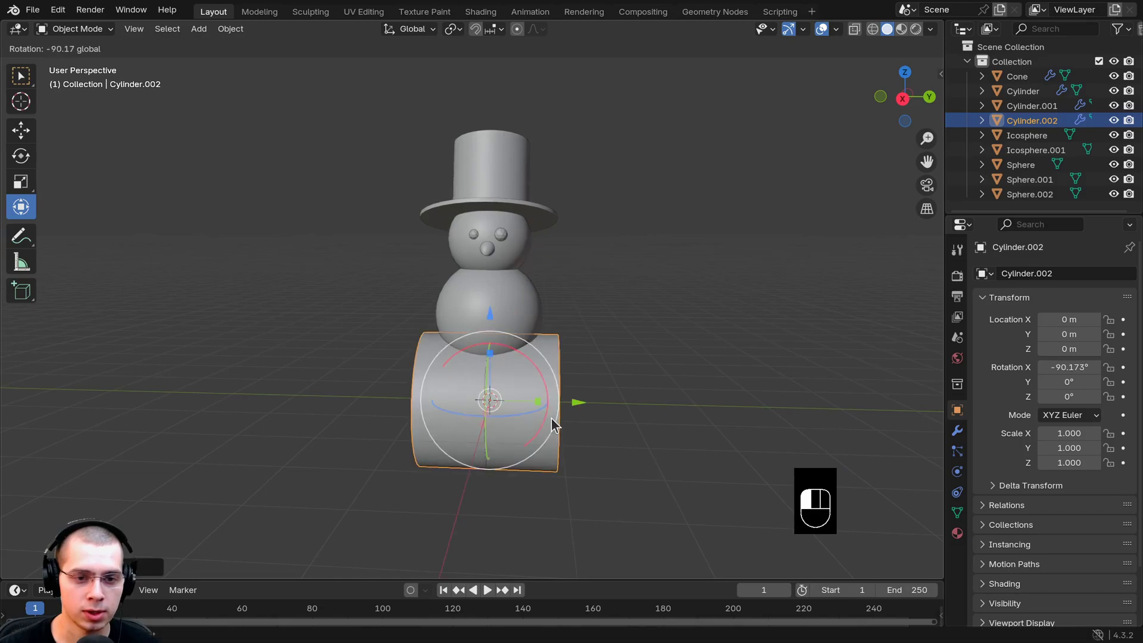
{"action": "scroll", "coordinate": [552, 414], "scroll_direction": "down", "scroll_amount": 1}
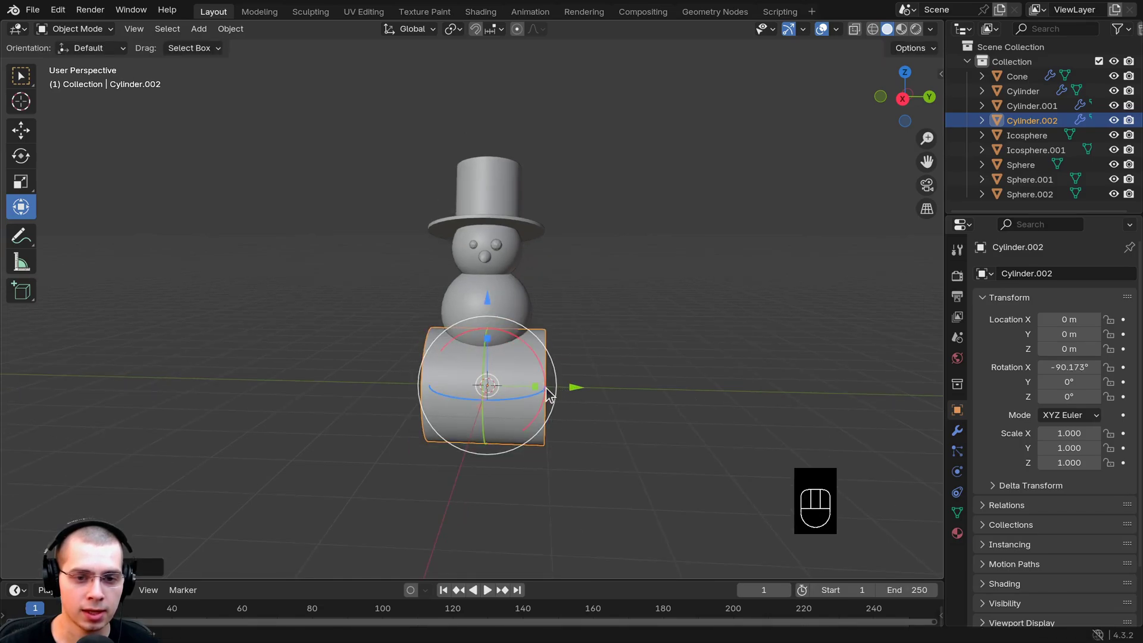
{"action": "scroll", "coordinate": [533, 393], "scroll_direction": "up", "scroll_amount": 2}
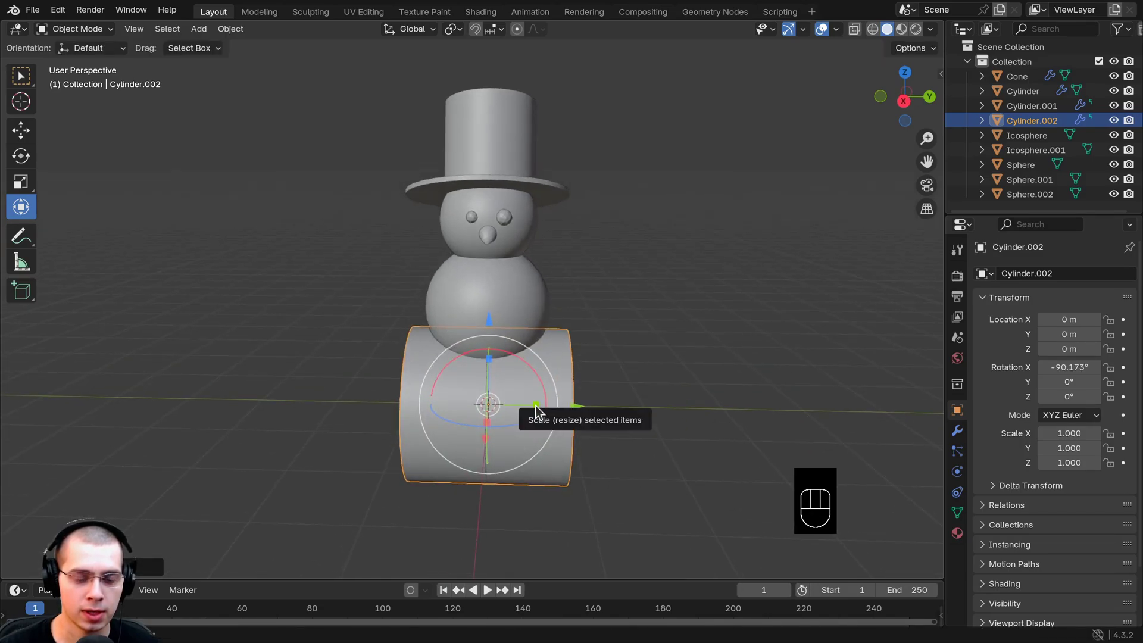
Stretch the cylinder lengthwise and thin it into an arm rod with a scale of about 0.093 × 0.093 × 1.770.
{"action": "left_click_drag", "start_coordinate": [536, 409], "coordinate": [805, 411]}
{"action": "scroll", "coordinate": [895, 275], "scroll_direction": "down", "scroll_amount": 2}
{"action": "key", "text": "s"}
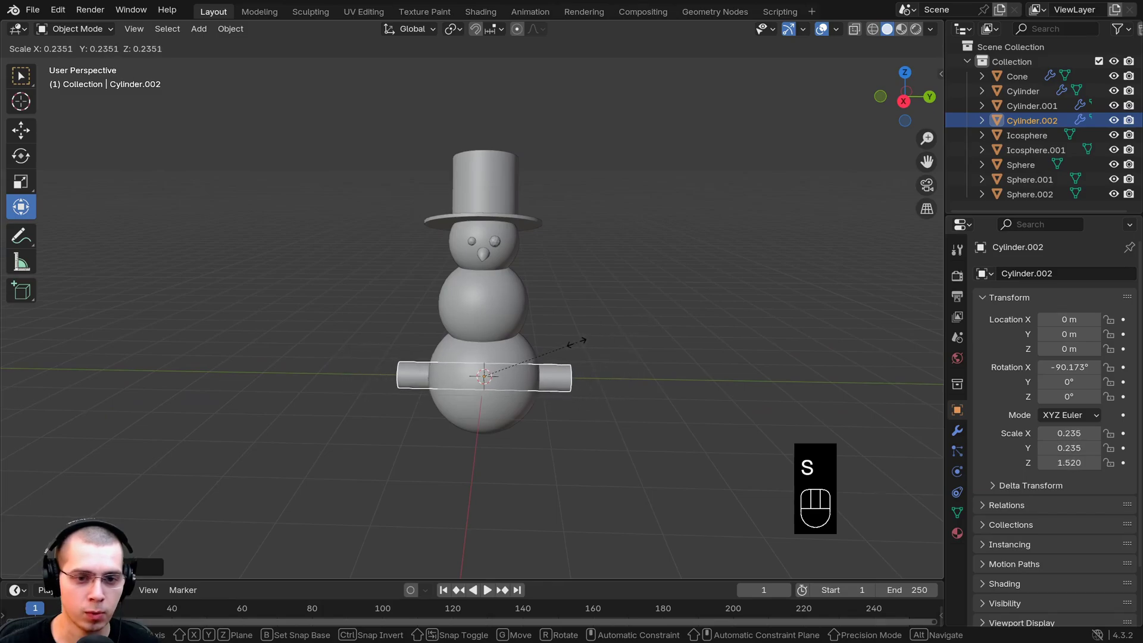
{"action": "middle_click_drag", "start_coordinate": [538, 375], "coordinate": [534, 377]}
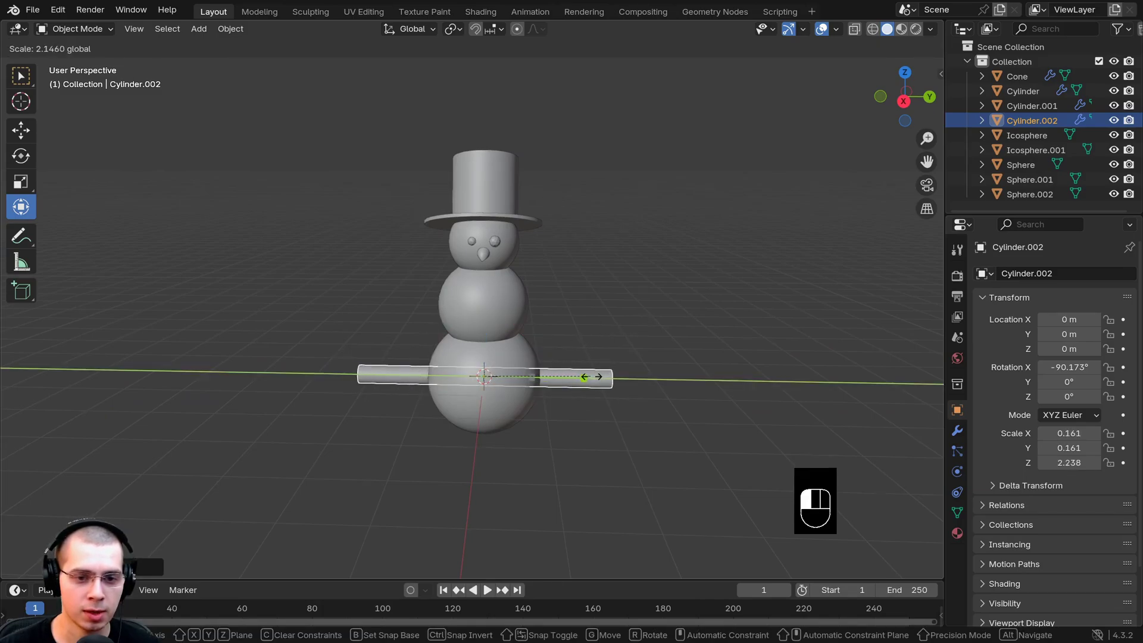
{"action": "left_click", "coordinate": [629, 376]}
{"action": "key", "text": "s"}
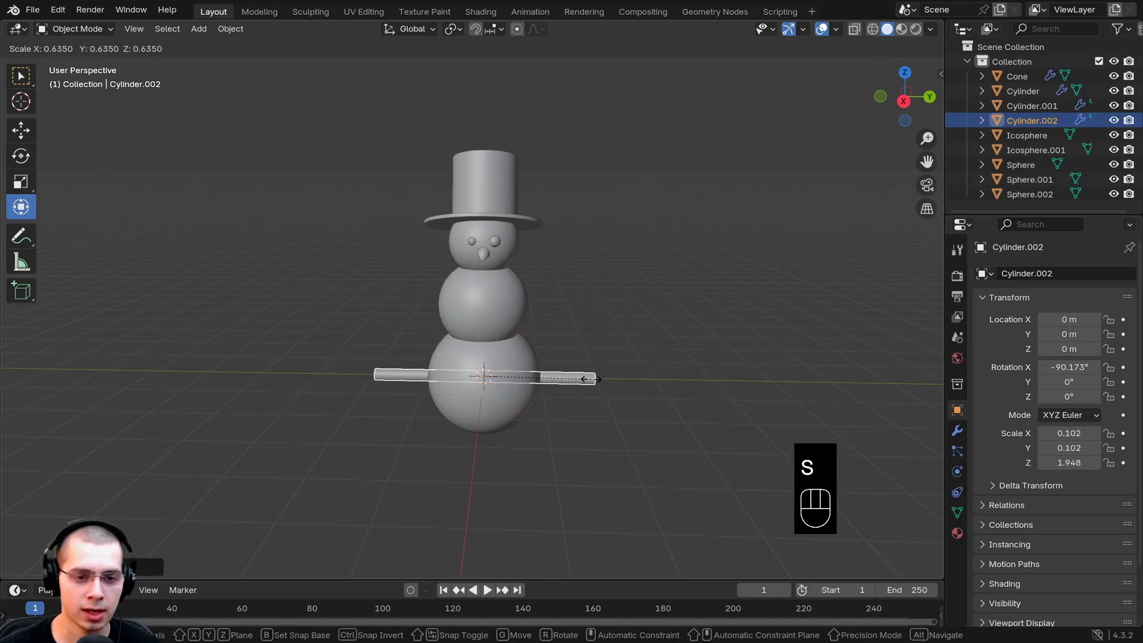
{"action": "left_click", "coordinate": [579, 380]}
Raise the arm rod to the snowman's middle ball, at about Z 1.47 m.
{"action": "middle_click_drag", "start_coordinate": [476, 309], "coordinate": [455, 287]}
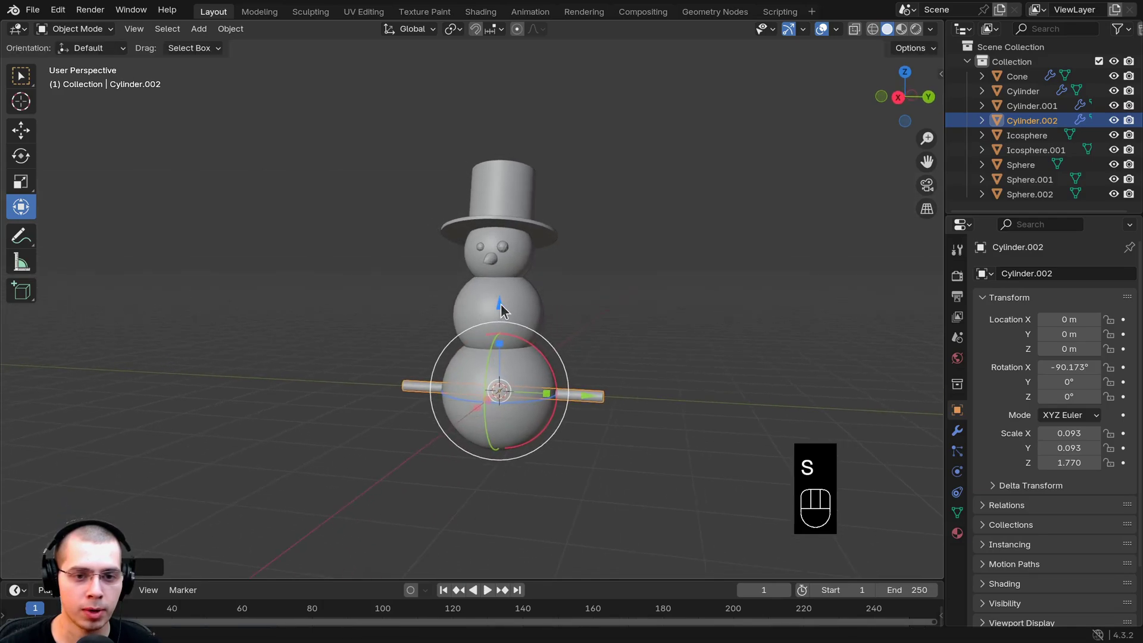
{"action": "left_click_drag", "start_coordinate": [501, 304], "coordinate": [501, 208]}
{"action": "middle_click_drag", "start_coordinate": [661, 280], "coordinate": [685, 286]}
Thin and lengthen the arm rod to a scale of about 0.064 × 0.065 × 1.891, and deselect it.
{"action": "key", "text": "s"}
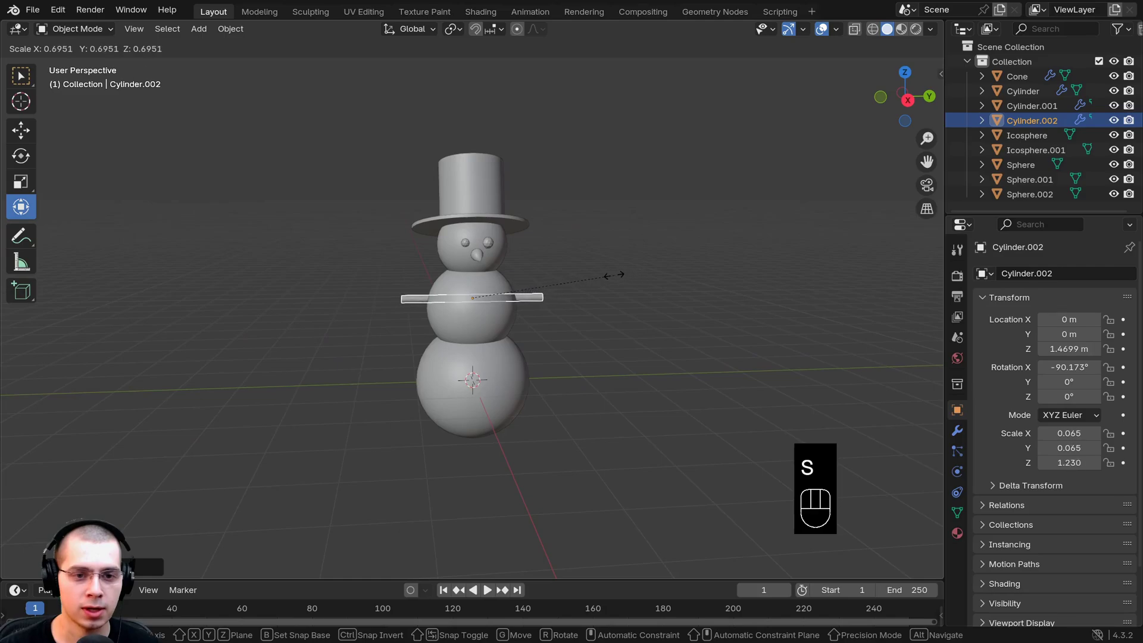
{"action": "left_click", "coordinate": [612, 274]}
{"action": "middle_click_drag", "start_coordinate": [524, 302], "coordinate": [539, 285]}
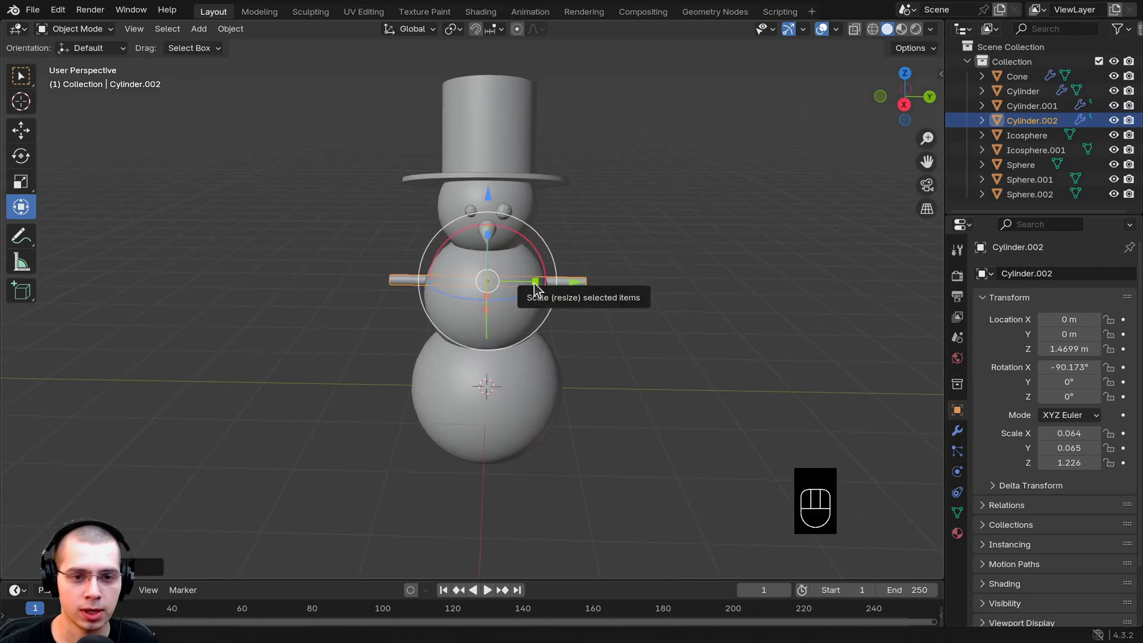
{"action": "left_click_drag", "start_coordinate": [539, 283], "coordinate": [557, 317]}
{"action": "left_click", "coordinate": [631, 256]}
{"action": "scroll", "coordinate": [710, 198], "scroll_direction": "up", "scroll_amount": 3}
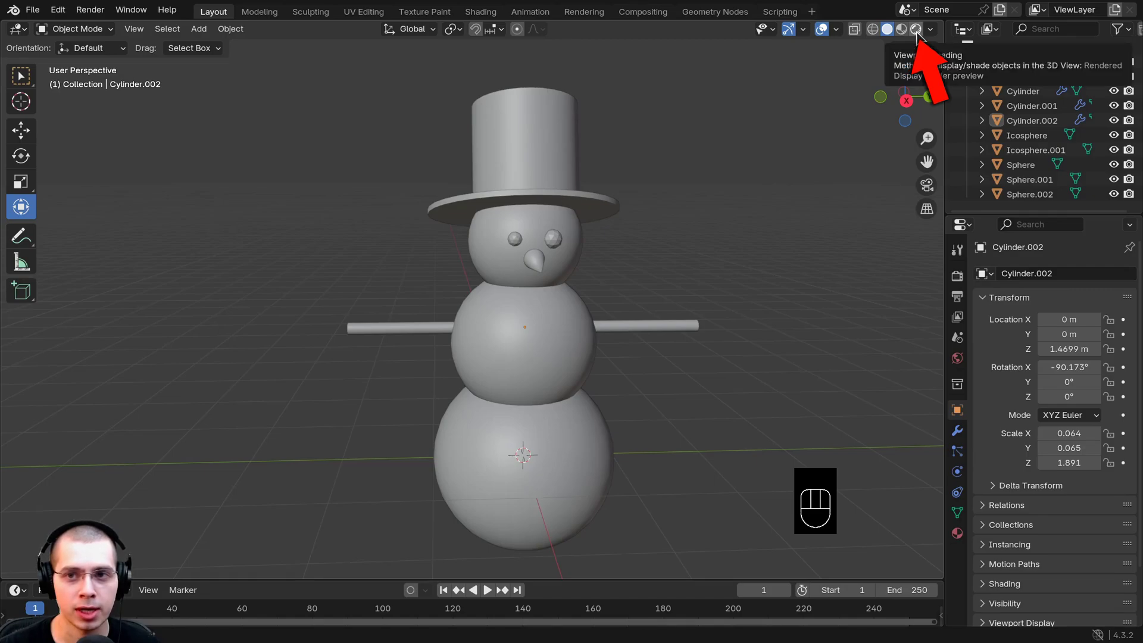
Switch the viewport shading to Rendered and view the unlit snowman from several sides.
{"action": "left_click", "coordinate": [916, 30]}
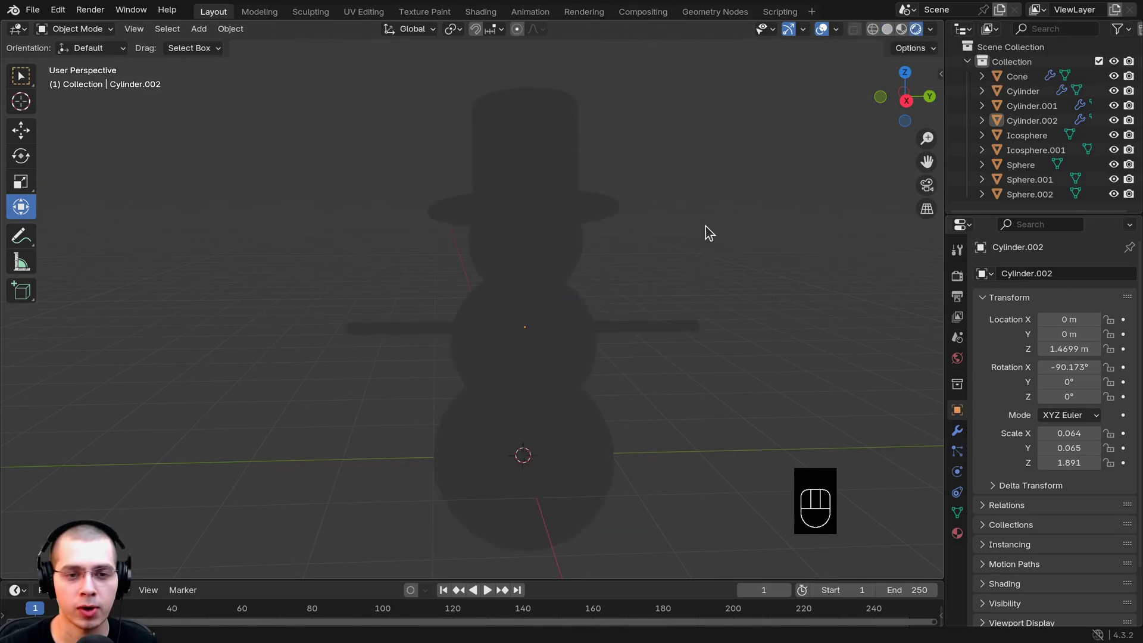
{"action": "mouse_move", "coordinate": [705, 226]}
{"action": "middle_mouse_down"}
{"action": "mouse_move", "coordinate": [731, 243]}
{"action": "mouse_move", "coordinate": [696, 241]}
{"action": "mouse_move", "coordinate": [722, 238]}
{"action": "middle_mouse_up"}
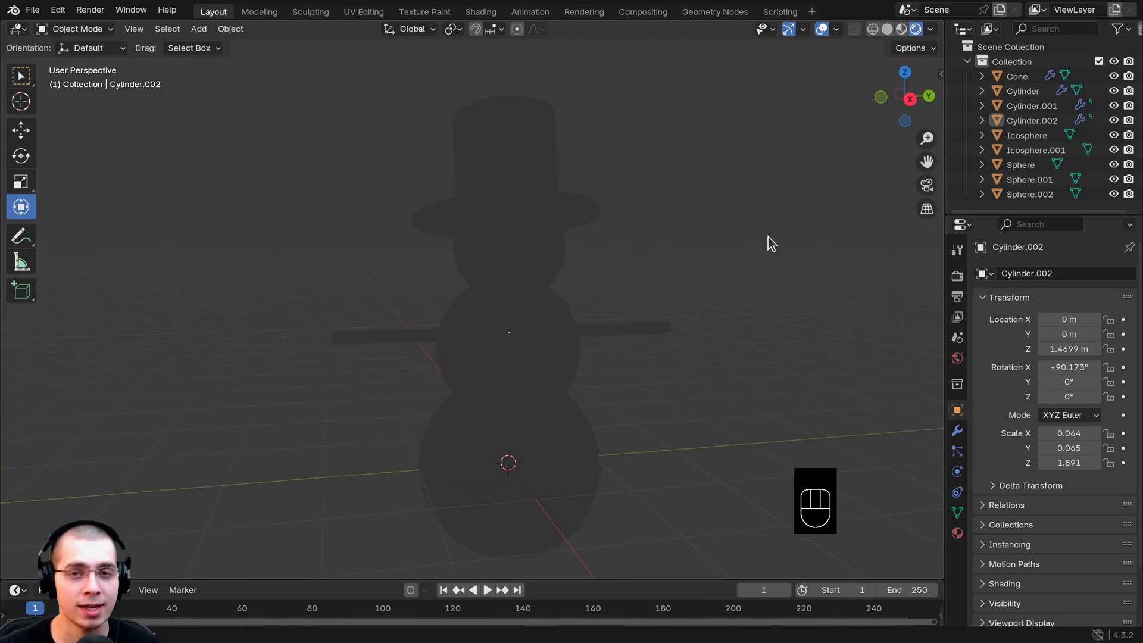
{"action": "middle_click_drag", "start_coordinate": [750, 131], "coordinate": [699, 158]}
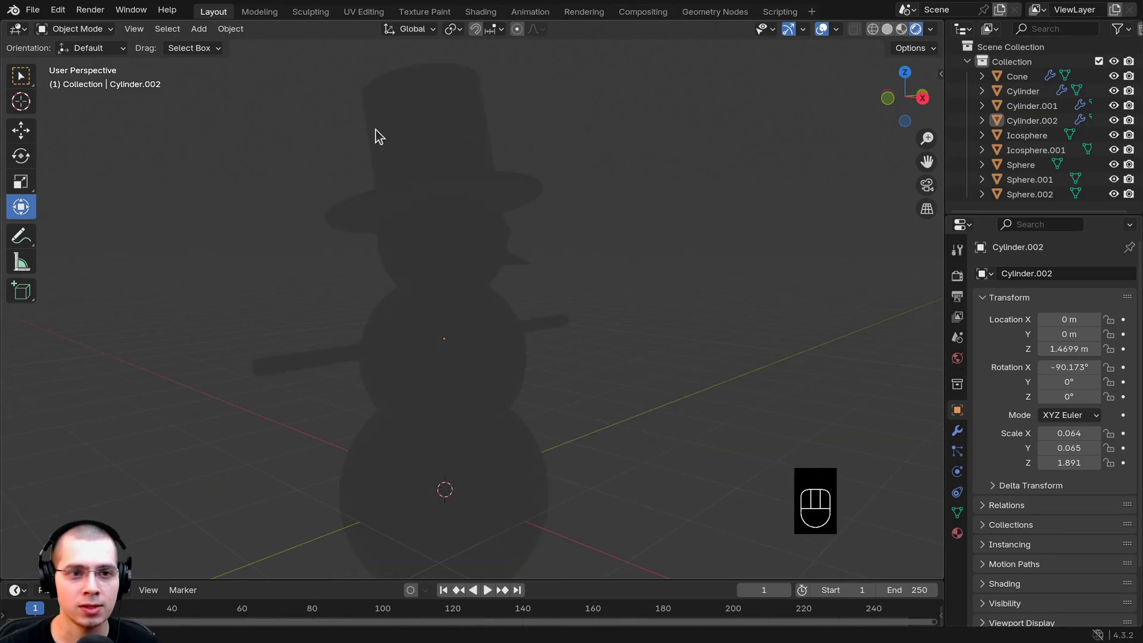
Add an area light to the scene.
{"action": "left_click", "coordinate": [199, 30]}
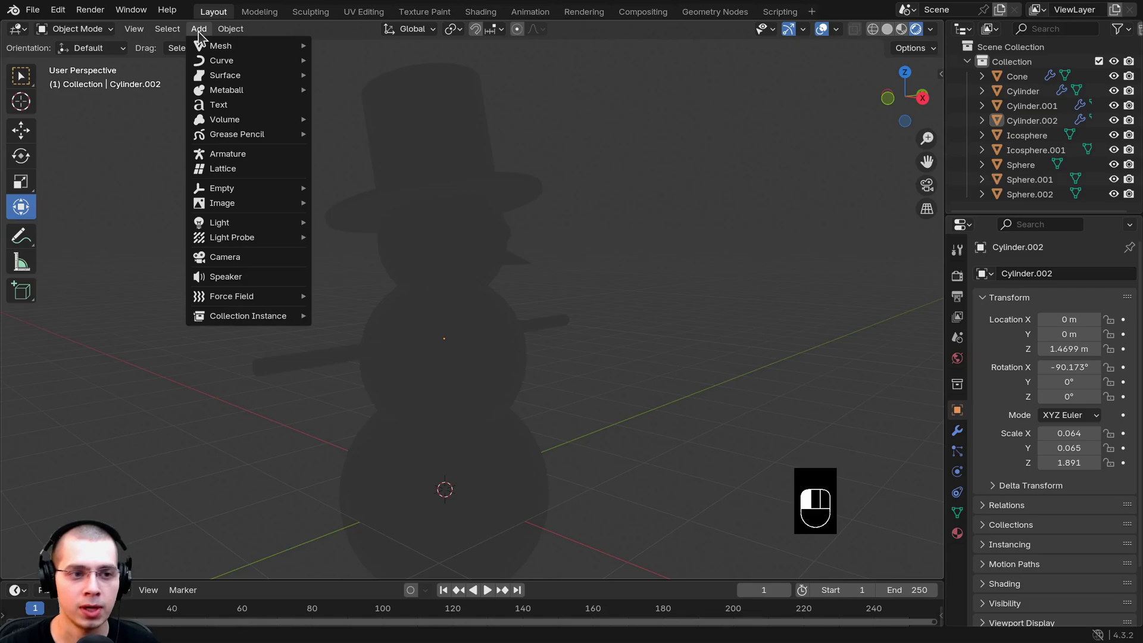
{"action": "mouse_move", "coordinate": [208, 227]}
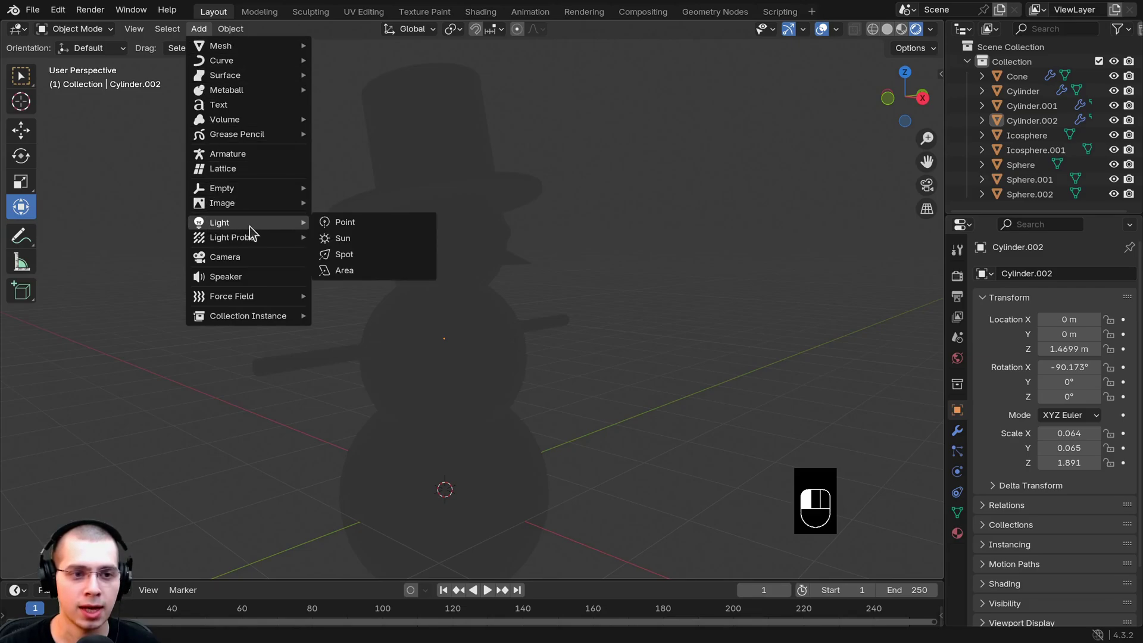
{"action": "left_click", "coordinate": [342, 274]}
{"action": "middle_click_drag", "start_coordinate": [343, 274], "coordinate": [482, 355]}
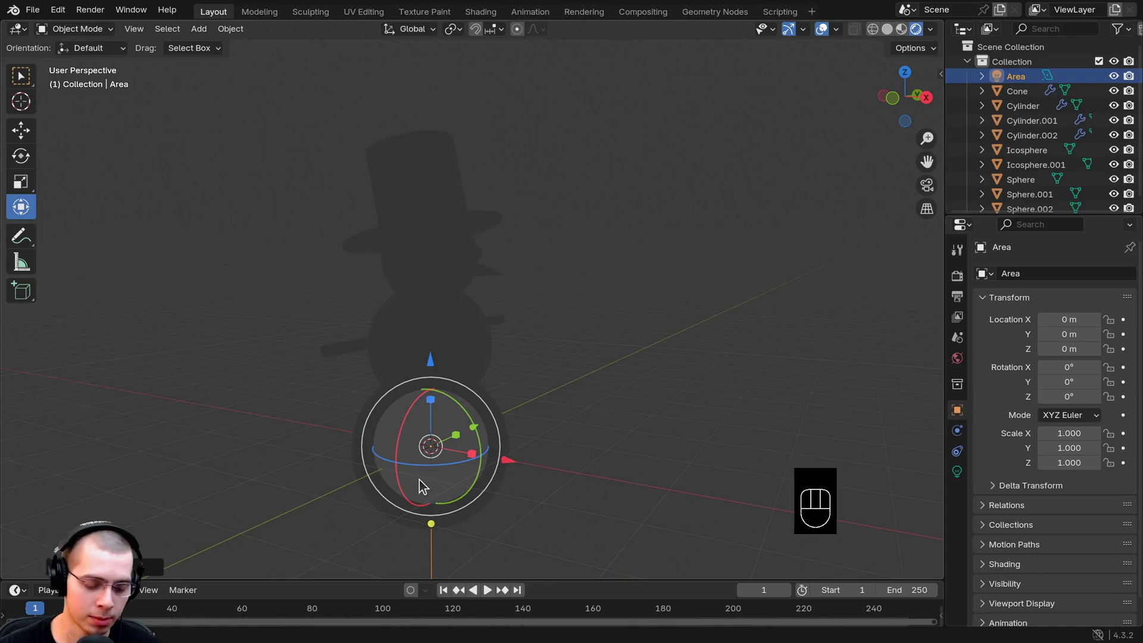
Move the area light to about X 2.73 m, Y 2.18 m, Z 3.96 m and enlarge it to a scale of about 4.9.
{"action": "key", "text": "g"}
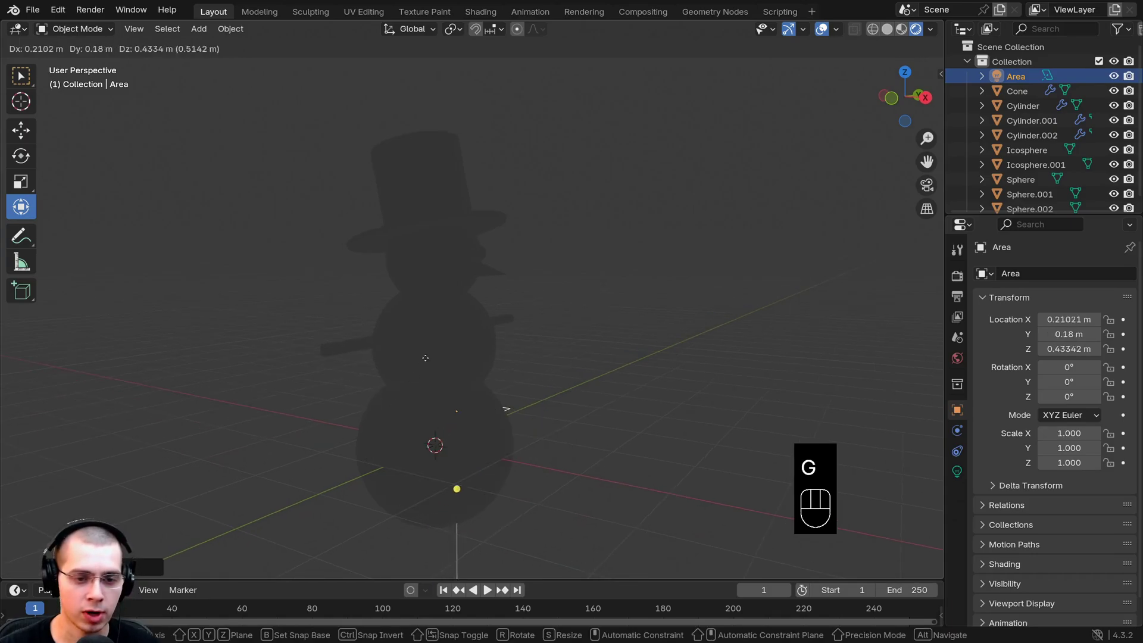
{"action": "left_click", "coordinate": [665, 99]}
{"action": "scroll", "coordinate": [714, 234], "scroll_direction": "down", "scroll_amount": 2}
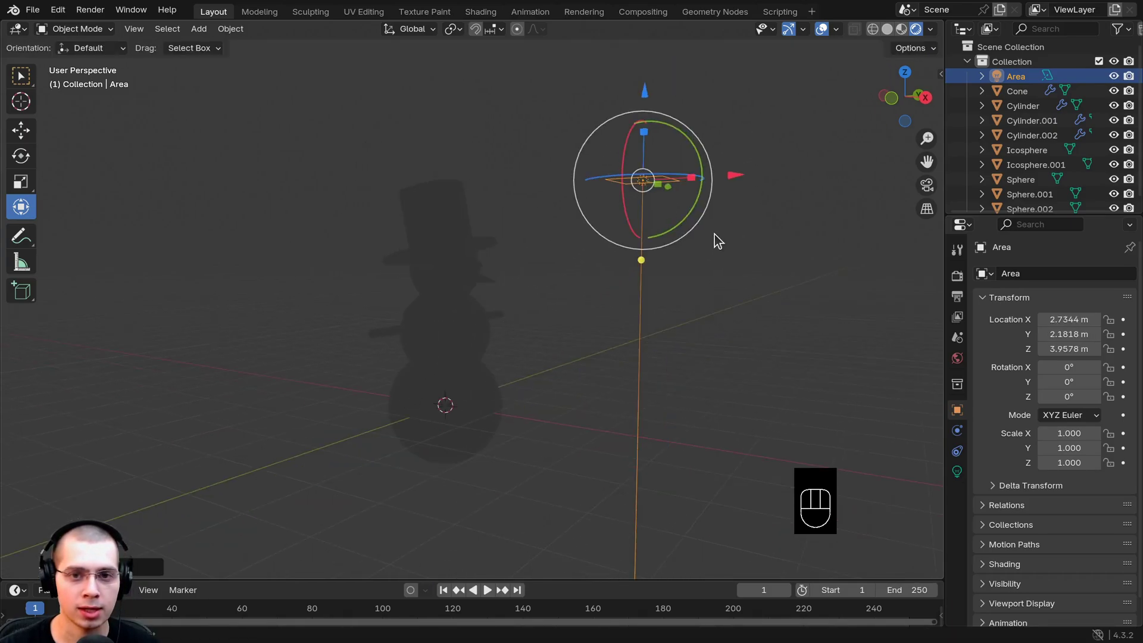
{"action": "key", "text": "s"}
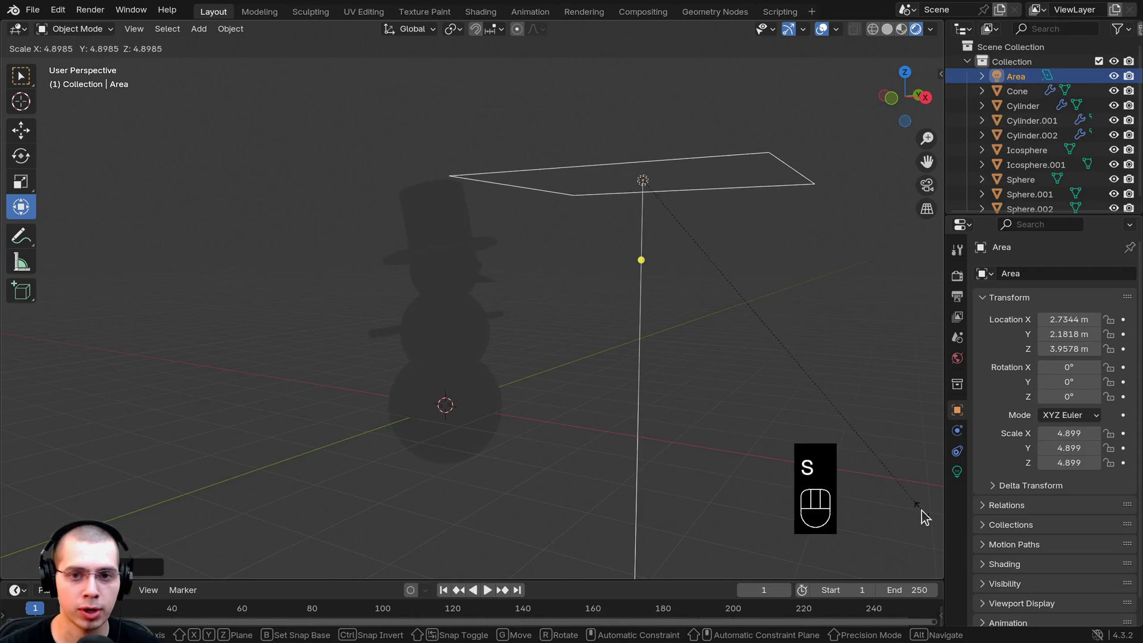
{"action": "left_click", "coordinate": [922, 512]}
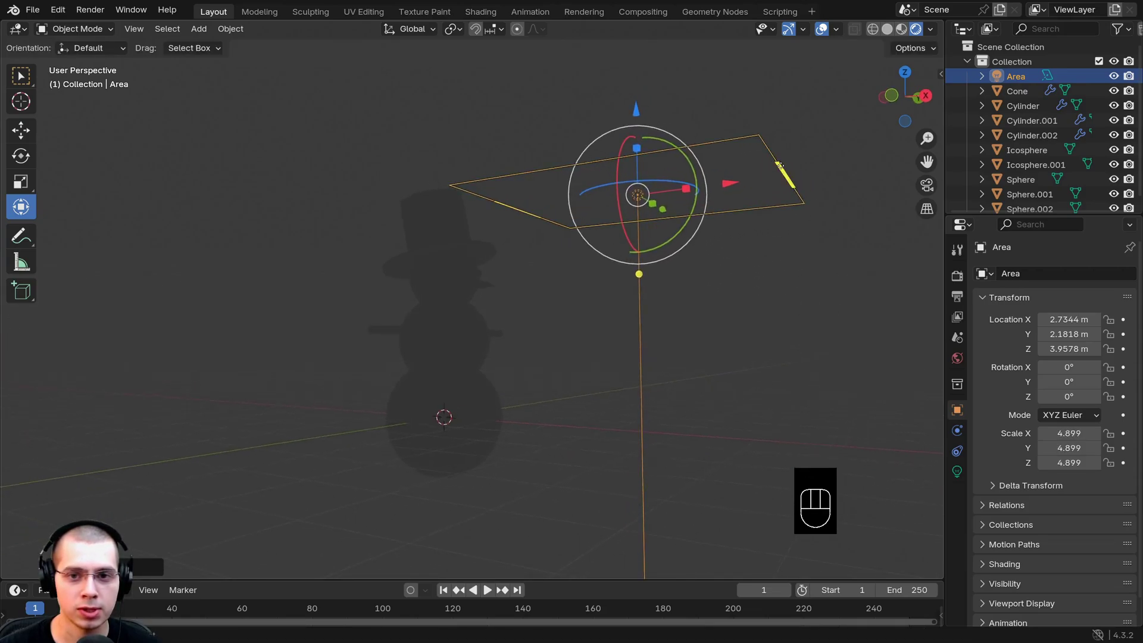
{"action": "mouse_move", "coordinate": [780, 164]}
{"action": "left_mouse_down"}
{"action": "mouse_move", "coordinate": [830, 169]}
{"action": "mouse_move", "coordinate": [798, 173]}
{"action": "left_mouse_up"}
Aim the area light at the snowman with a rotation of about X −3.3°, Y 55.5°, Z 39.1°.
{"action": "mouse_move", "coordinate": [656, 278]}
{"action": "middle_mouse_down"}
{"action": "mouse_move", "coordinate": [684, 320]}
{"action": "mouse_move", "coordinate": [667, 267]}
{"action": "middle_mouse_up"}
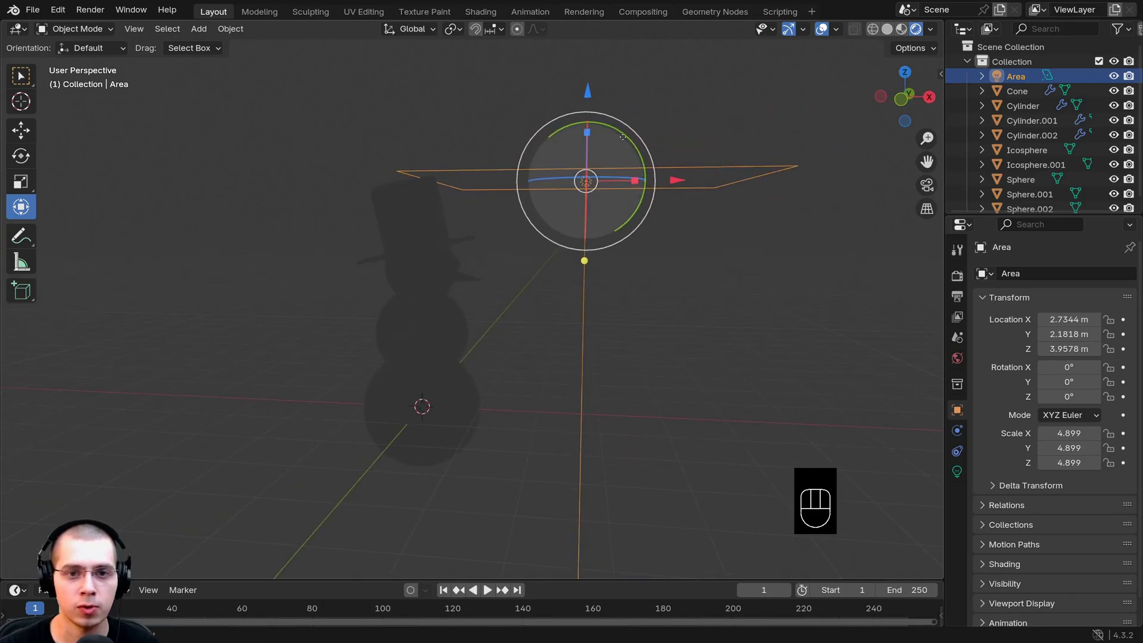
{"action": "left_click_drag", "start_coordinate": [629, 143], "coordinate": [663, 187]}
{"action": "mouse_move", "coordinate": [625, 196]}
{"action": "middle_mouse_down"}
{"action": "mouse_move", "coordinate": [561, 216]}
{"action": "mouse_move", "coordinate": [521, 305]}
{"action": "mouse_move", "coordinate": [684, 345]}
{"action": "mouse_move", "coordinate": [667, 352]}
{"action": "mouse_move", "coordinate": [640, 192]}
{"action": "middle_mouse_up"}
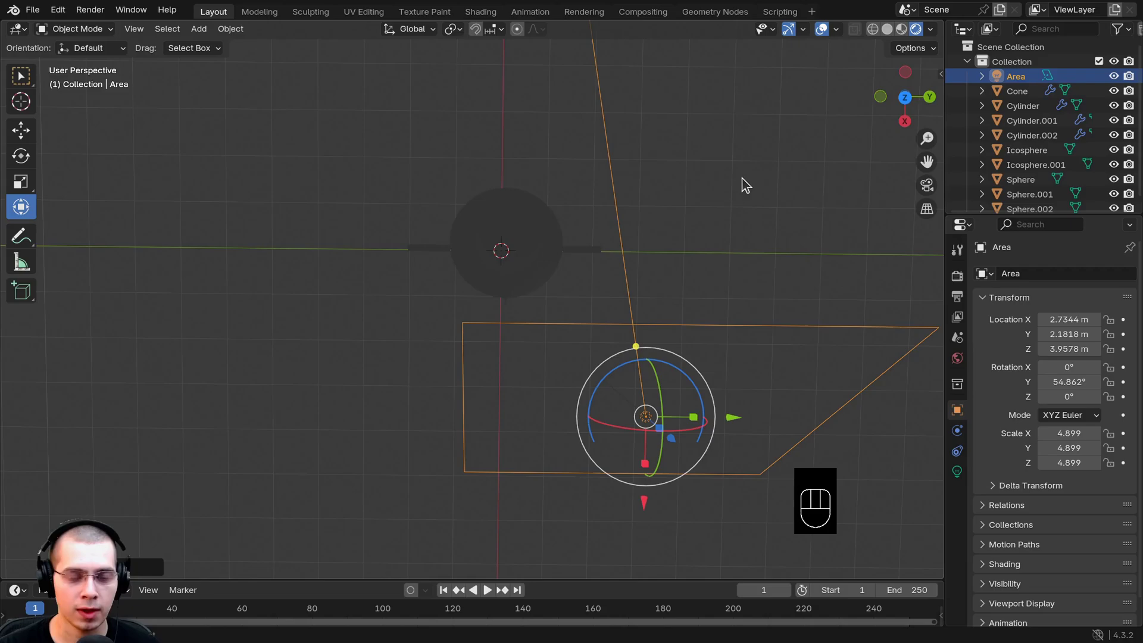
{"action": "key", "text": "r"}
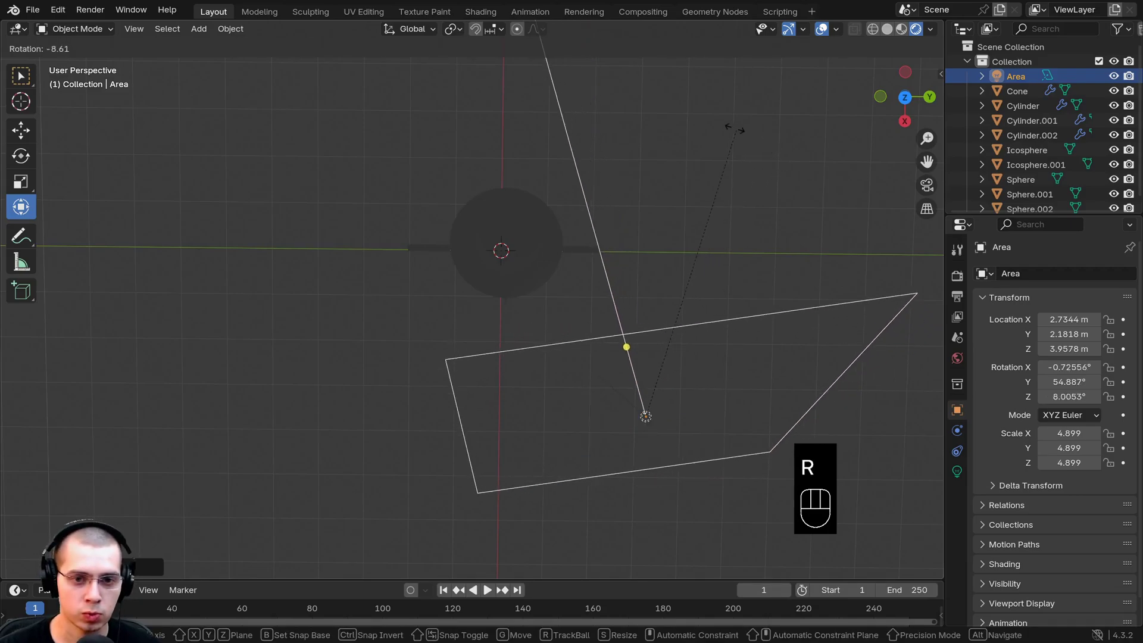
{"action": "left_click", "coordinate": [561, 372]}
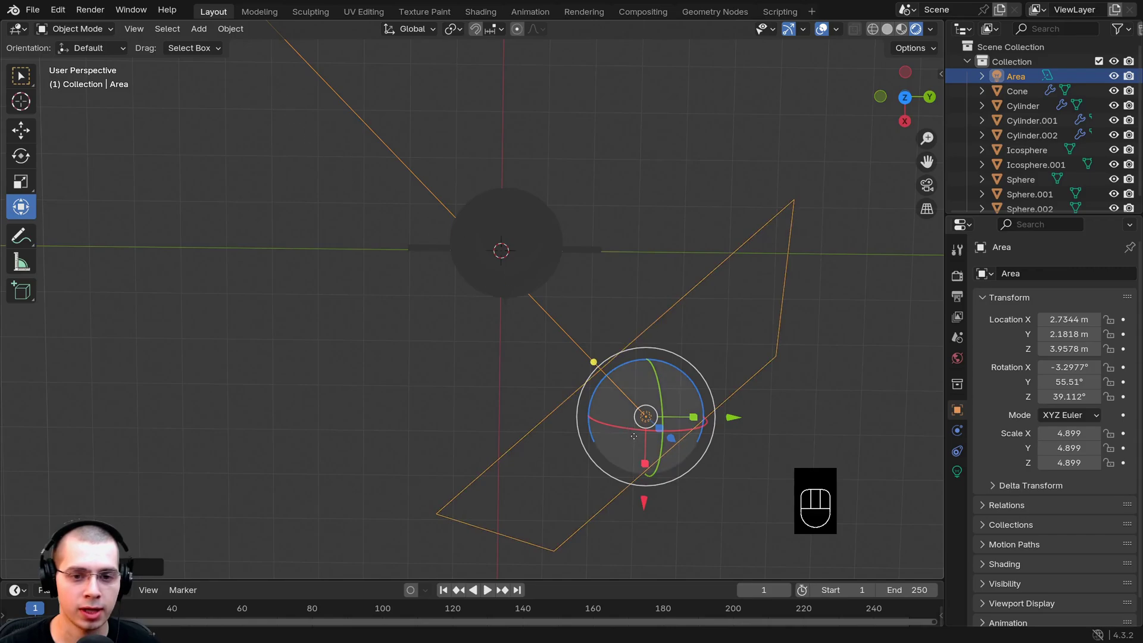
{"action": "middle_click_drag", "start_coordinate": [307, 129], "coordinate": [504, 361]}
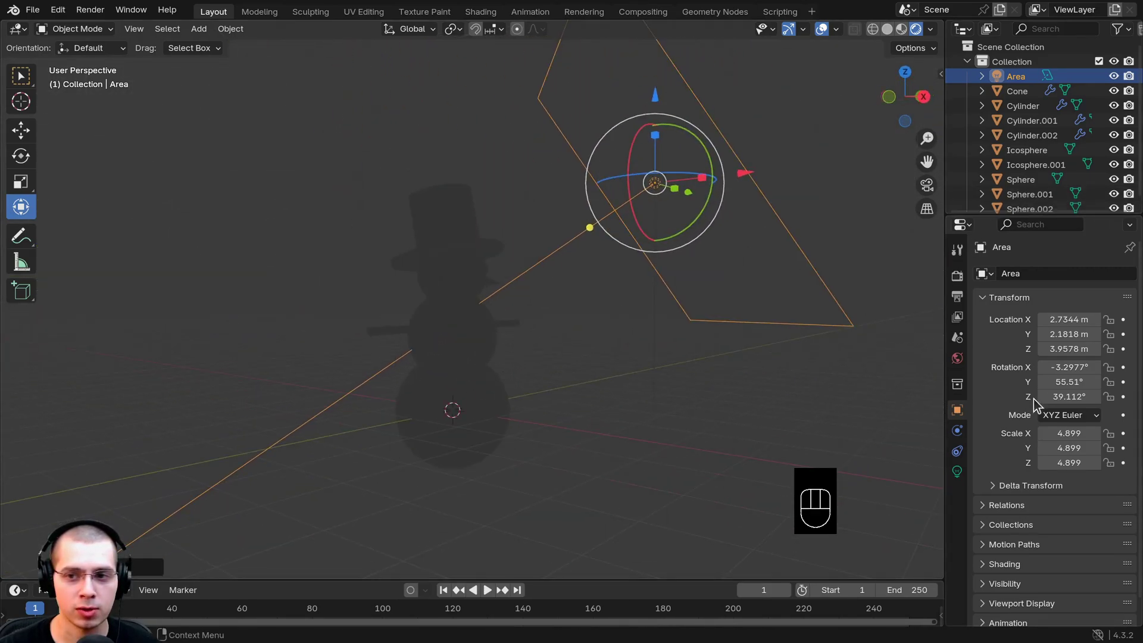
Raise the area light's power to about 854 W.
{"action": "scroll", "coordinate": [1026, 324], "scroll_direction": "down", "scroll_amount": 1}
{"action": "scroll", "coordinate": [1025, 381], "scroll_direction": "up", "scroll_amount": 1}
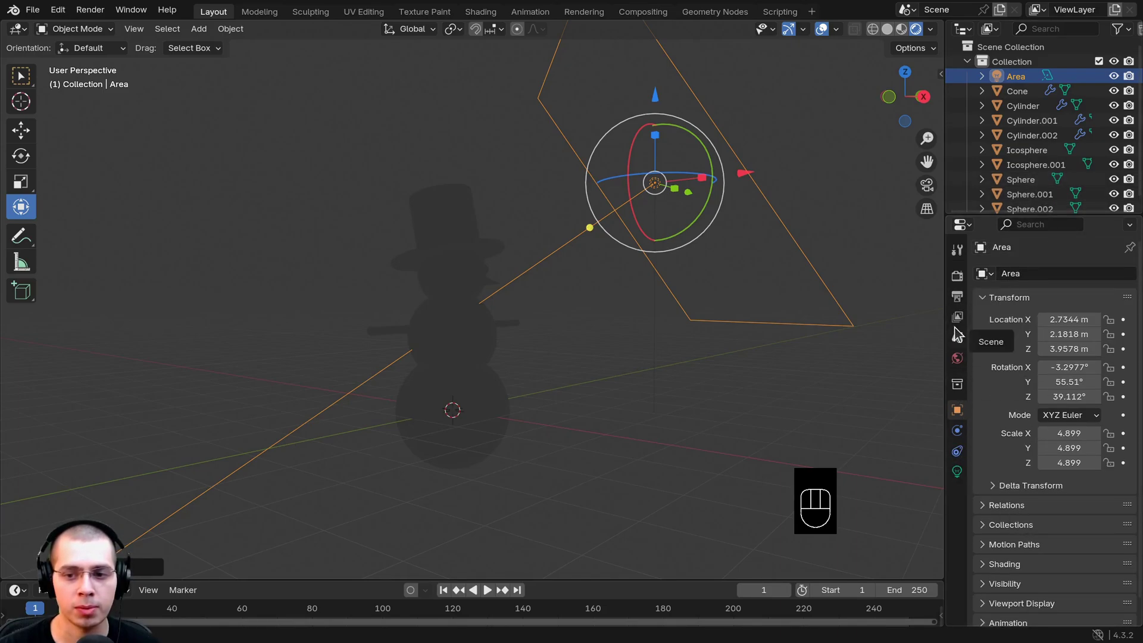
{"action": "left_click", "coordinate": [958, 476]}
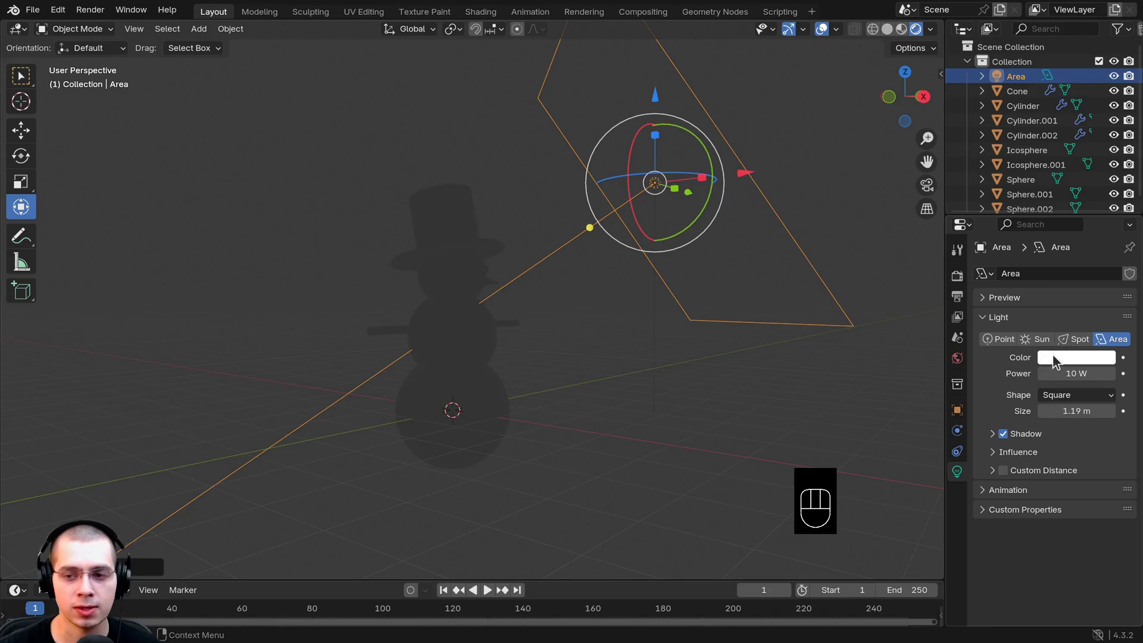
{"action": "left_click", "coordinate": [1076, 374]}
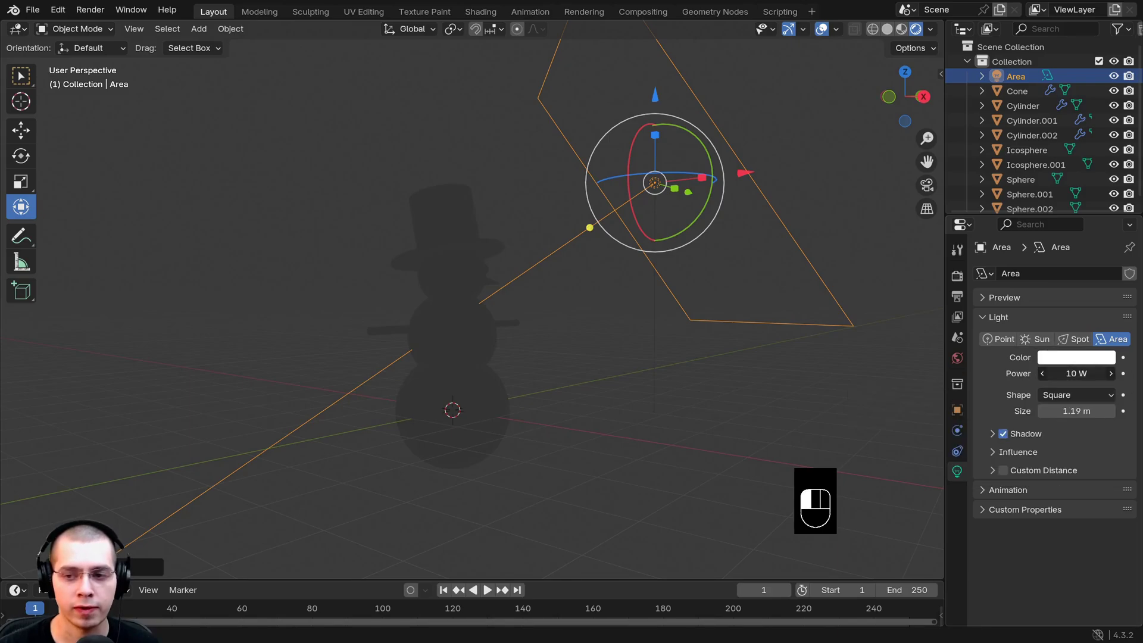
{"action": "mouse_move", "coordinate": [1077, 373]}
{"action": "left_mouse_down"}
{"action": "mouse_move", "coordinate": [1102, 381]}
{"action": "mouse_move", "coordinate": [1078, 393]}
{"action": "mouse_move", "coordinate": [1090, 373]}
{"action": "mouse_move", "coordinate": [1119, 374]}
{"action": "mouse_move", "coordinate": [1065, 373]}
{"action": "mouse_move", "coordinate": [1095, 373]}
{"action": "left_mouse_up"}
{"action": "middle_click_drag", "start_coordinate": [571, 352], "coordinate": [461, 352]}
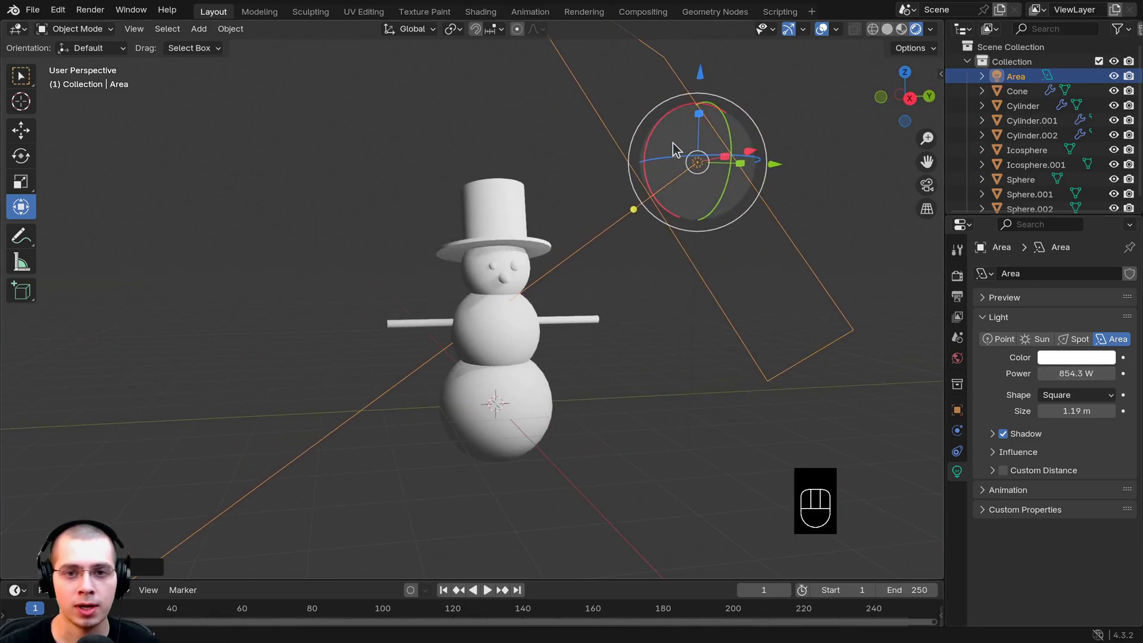
Try moving the area light around above the snowman to compare how it lights the figure.
{"action": "middle_click_drag", "start_coordinate": [674, 142], "coordinate": [675, 209]}
{"action": "key", "text": "g"}
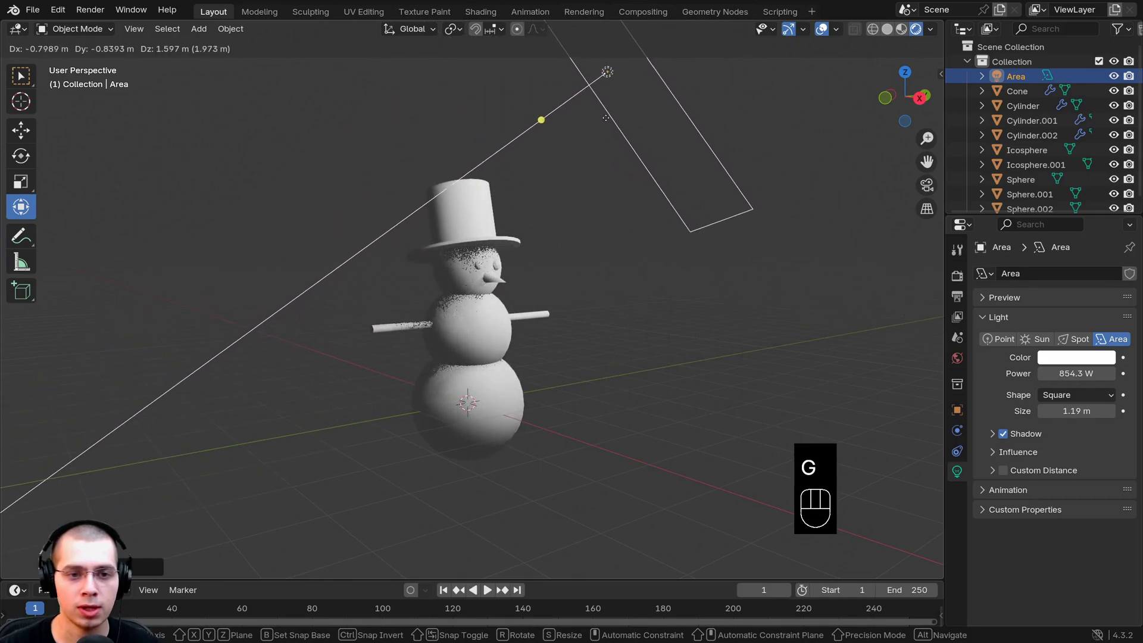
{"action": "left_click", "coordinate": [720, 217]}
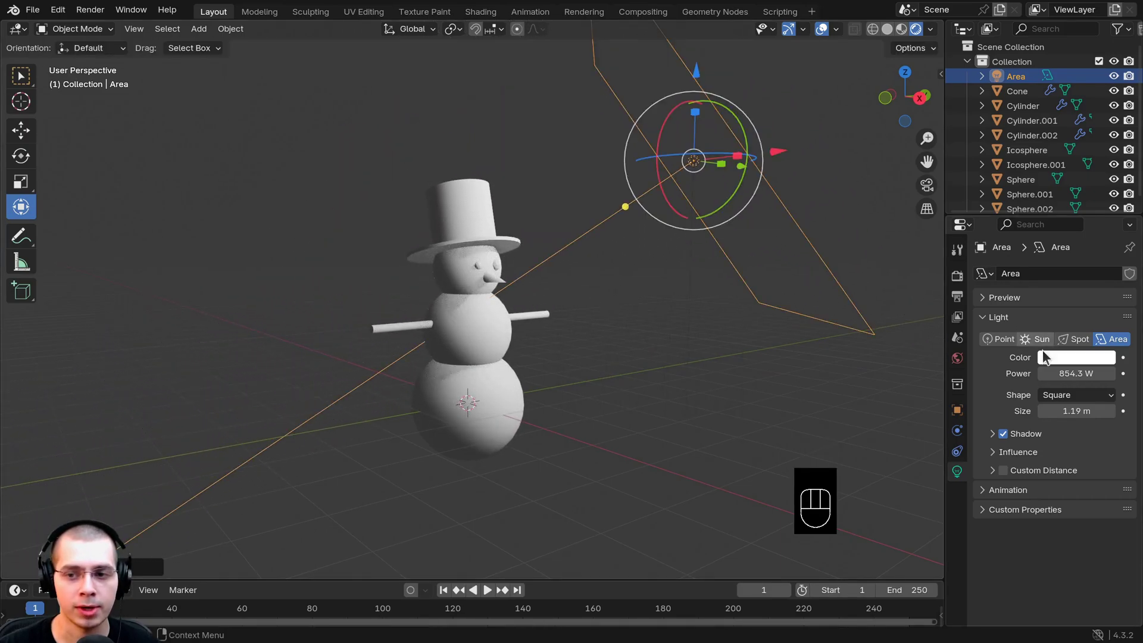
Tint the area light's color a very pale blue, #F6F7FF.
{"action": "left_click", "coordinate": [1082, 354]}
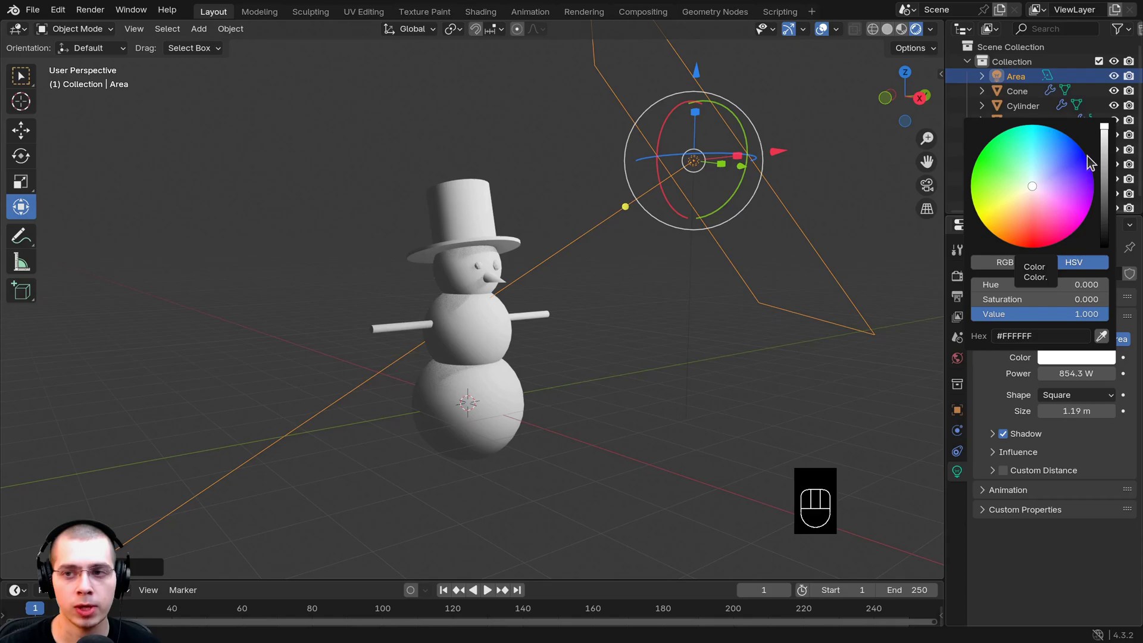
{"action": "mouse_move", "coordinate": [1053, 188]}
{"action": "left_mouse_down"}
{"action": "mouse_move", "coordinate": [1037, 152]}
{"action": "mouse_move", "coordinate": [1066, 173]}
{"action": "mouse_move", "coordinate": [1034, 184]}
{"action": "left_mouse_up"}
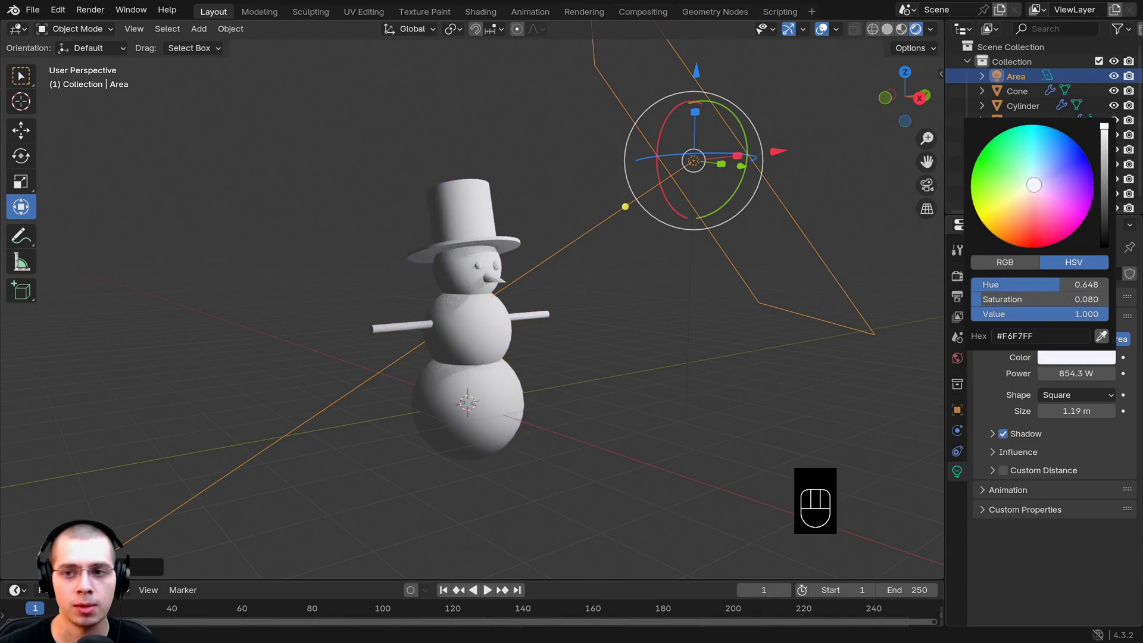
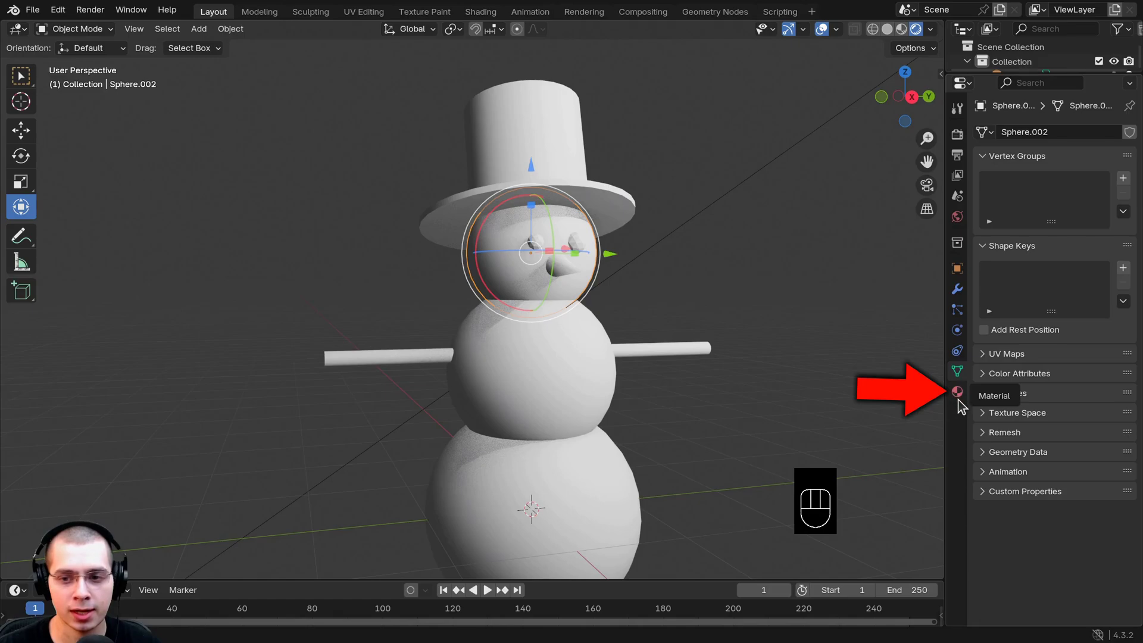
Add a new material to the snowman's head sphere and name it snow.
{"action": "left_click", "coordinate": [957, 392]}
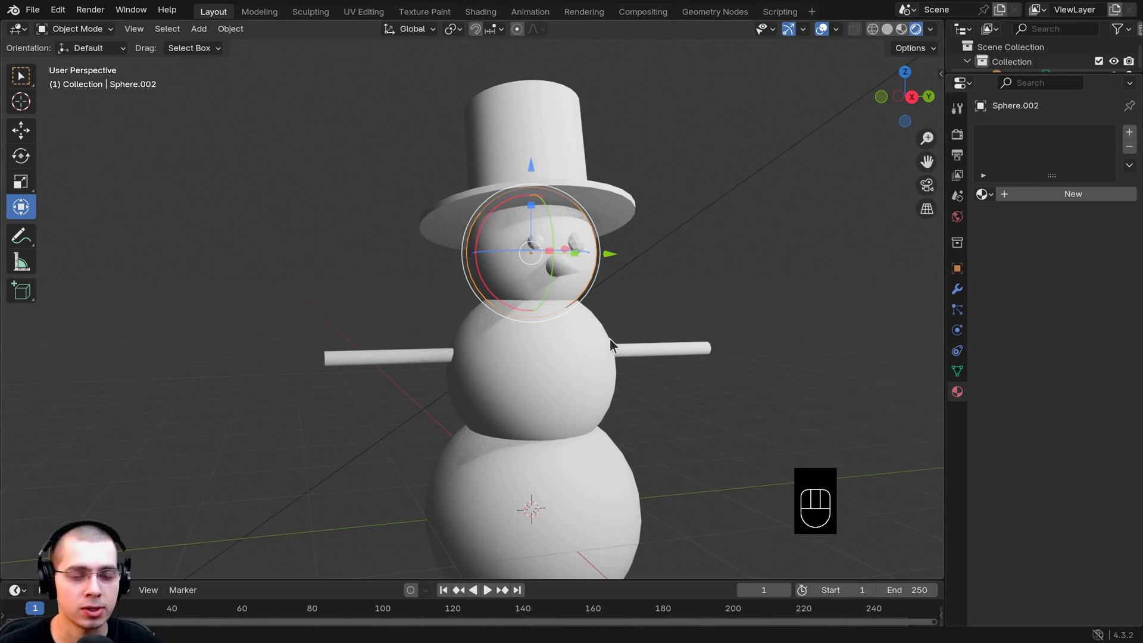
{"action": "left_click", "coordinate": [1066, 199]}
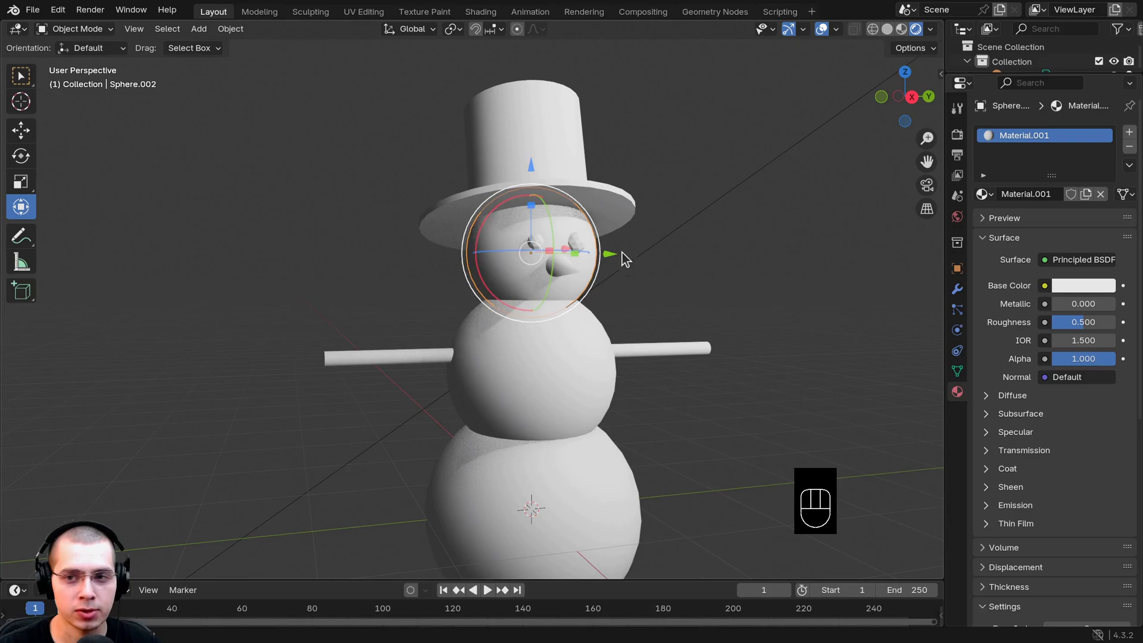
{"action": "middle_click_drag", "start_coordinate": [676, 242], "coordinate": [588, 243]}
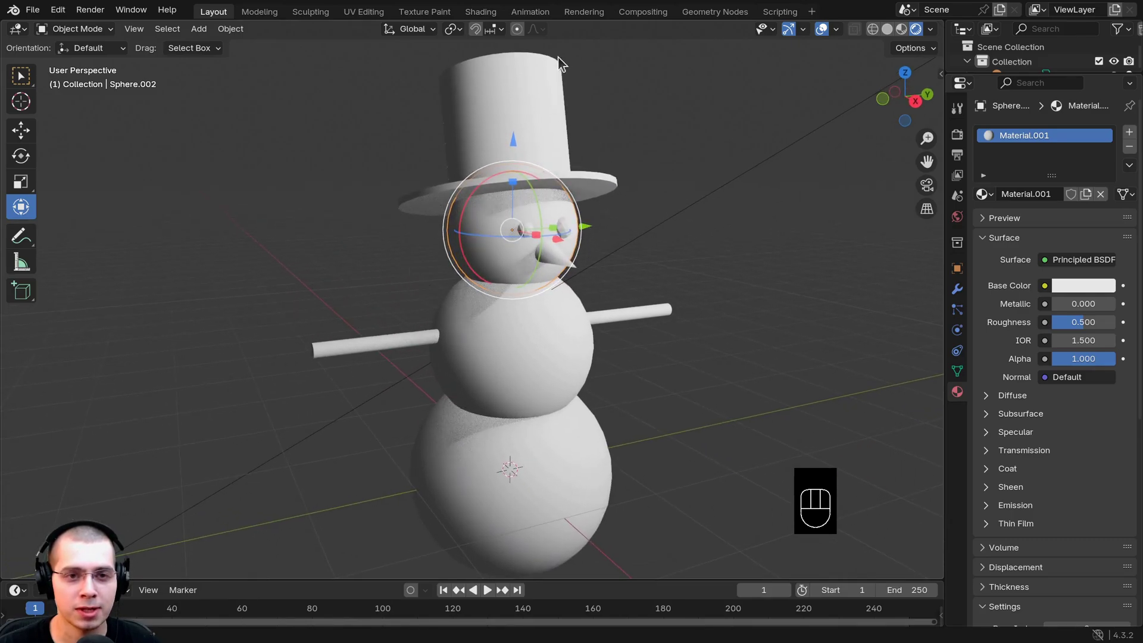
{"action": "middle_click_drag", "start_coordinate": [458, 340], "coordinate": [449, 315]}
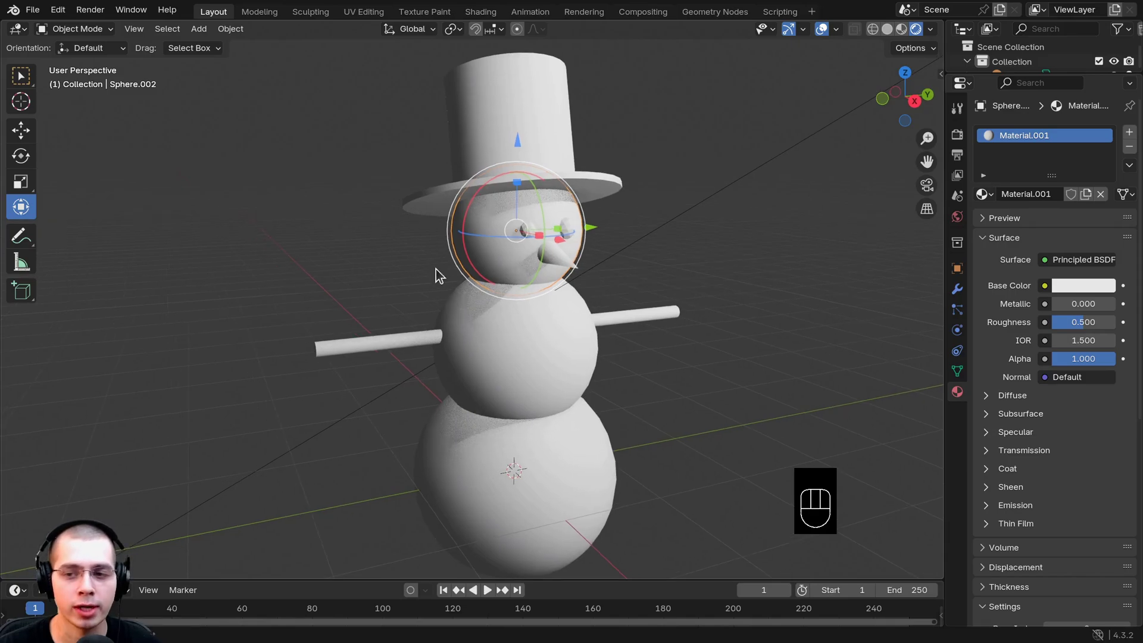
{"action": "left_click", "coordinate": [1019, 196]}
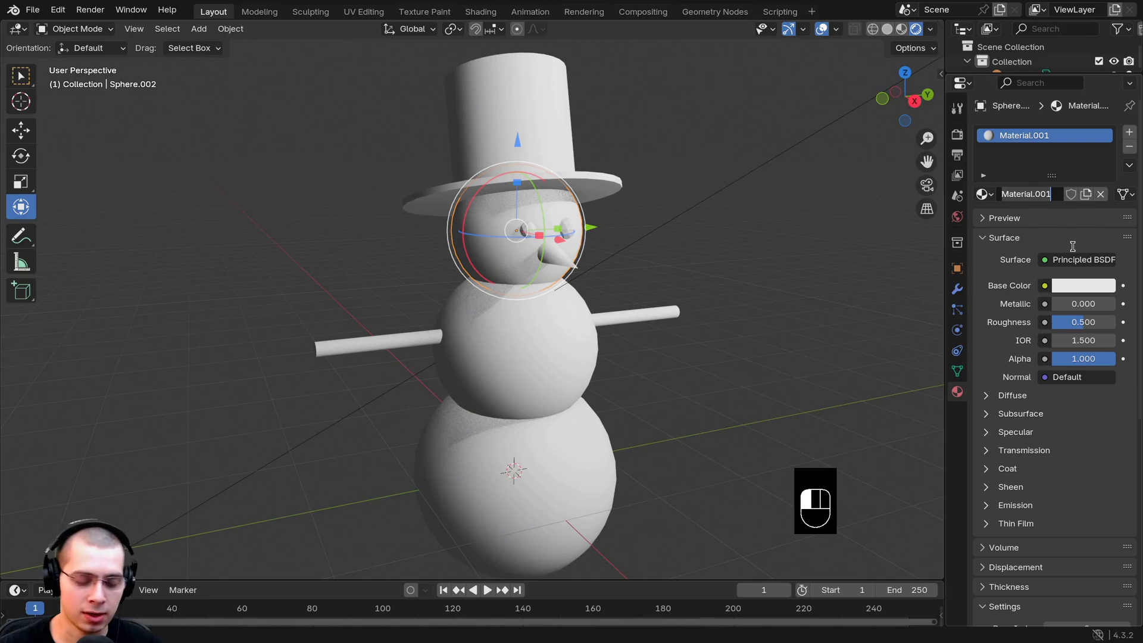
{"action": "type", "text": "s"}
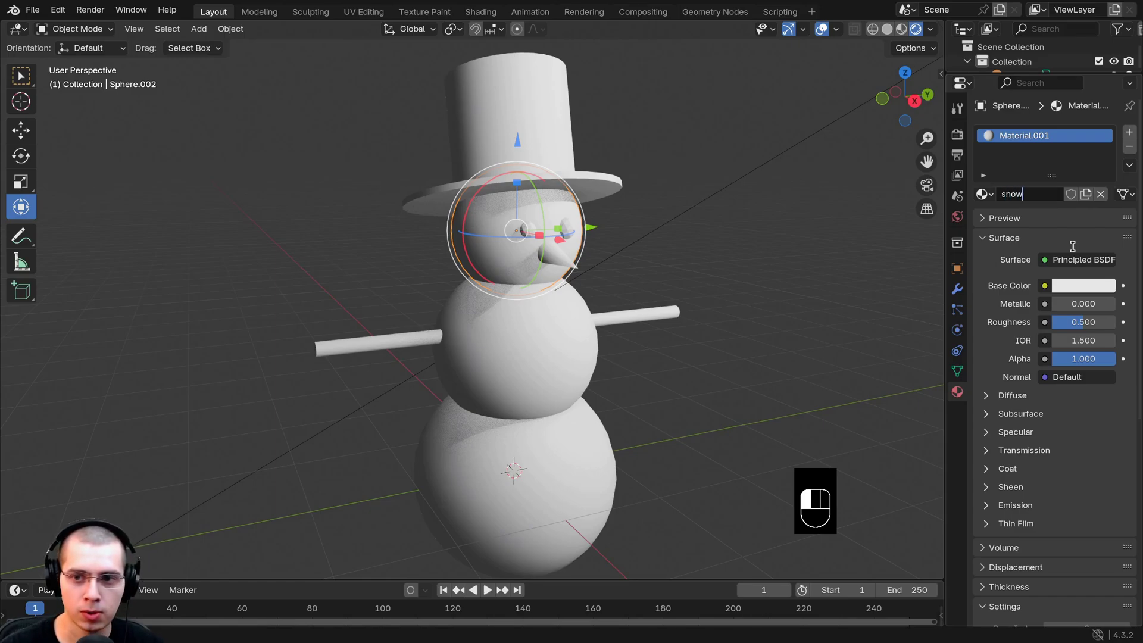
{"action": "type", "text": "now"}
{"action": "left_click", "coordinate": [1073, 246]}
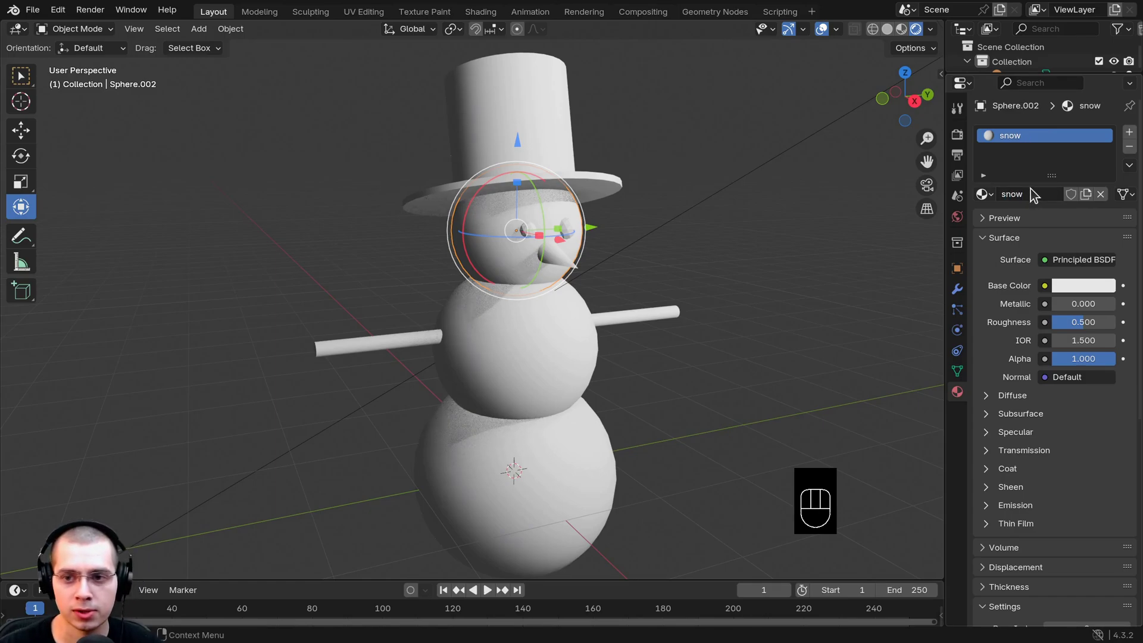
Set the snow material's base color to a very pale blue at full value, #F9FDFF.
{"action": "left_click", "coordinate": [1079, 285]}
{"action": "mouse_move", "coordinate": [1035, 98]}
{"action": "left_mouse_down"}
{"action": "mouse_move", "coordinate": [1050, 95]}
{"action": "mouse_move", "coordinate": [1032, 80]}
{"action": "mouse_move", "coordinate": [1015, 94]}
{"action": "mouse_move", "coordinate": [1032, 98]}
{"action": "left_mouse_up"}
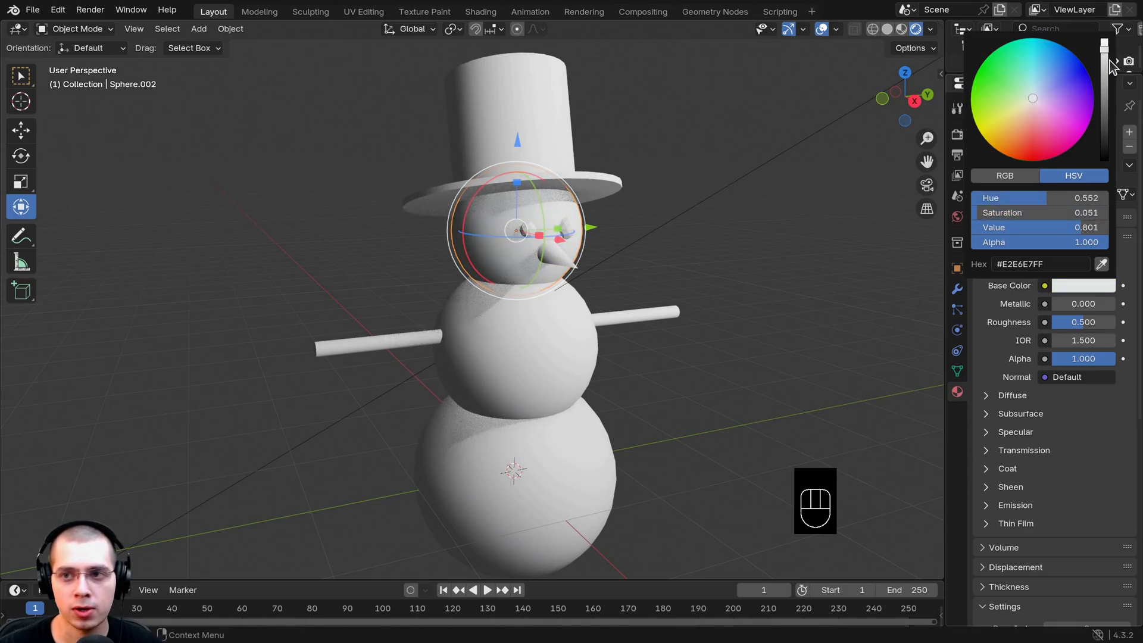
{"action": "left_click", "coordinate": [1104, 40]}
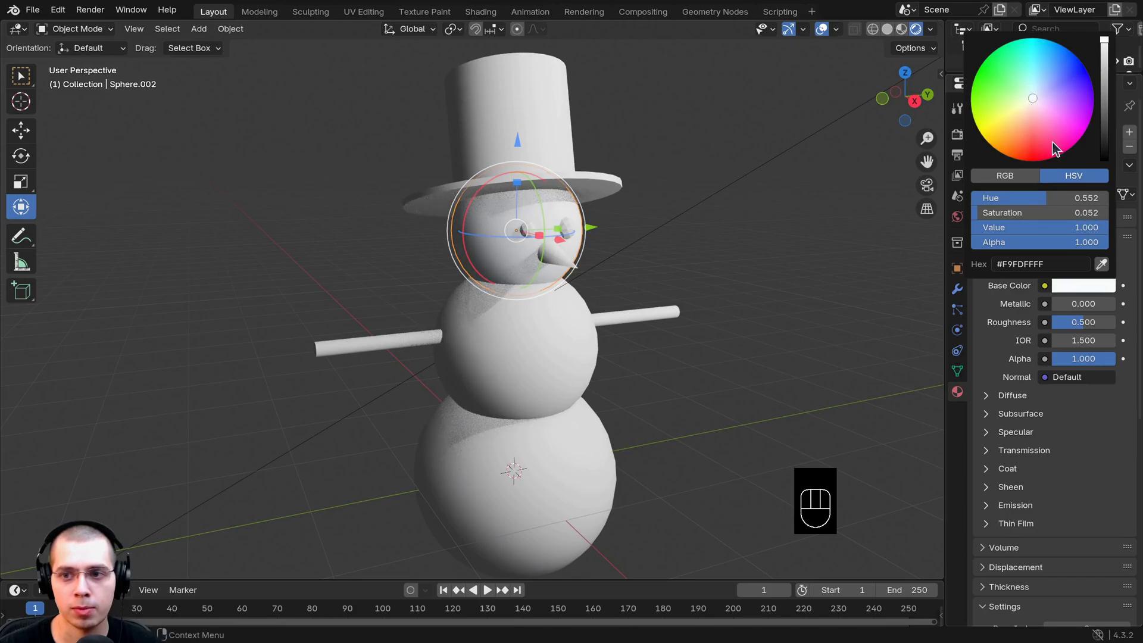
Assign the existing snow material to the snowman's middle and bottom body spheres.
{"action": "left_click", "coordinate": [587, 327]}
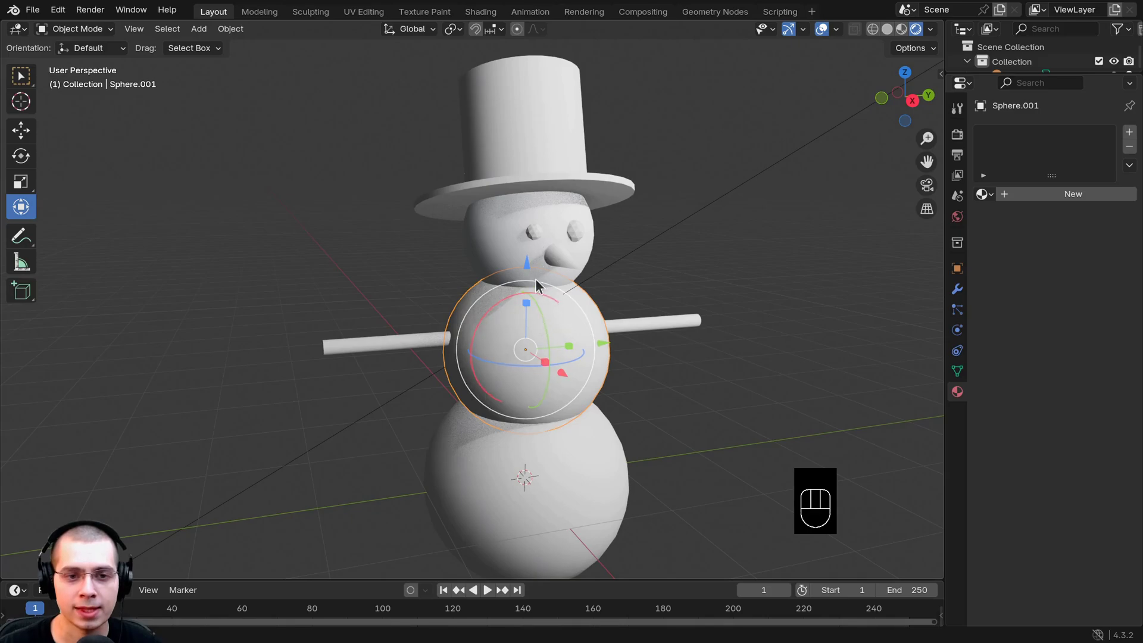
{"action": "left_click", "coordinate": [983, 194]}
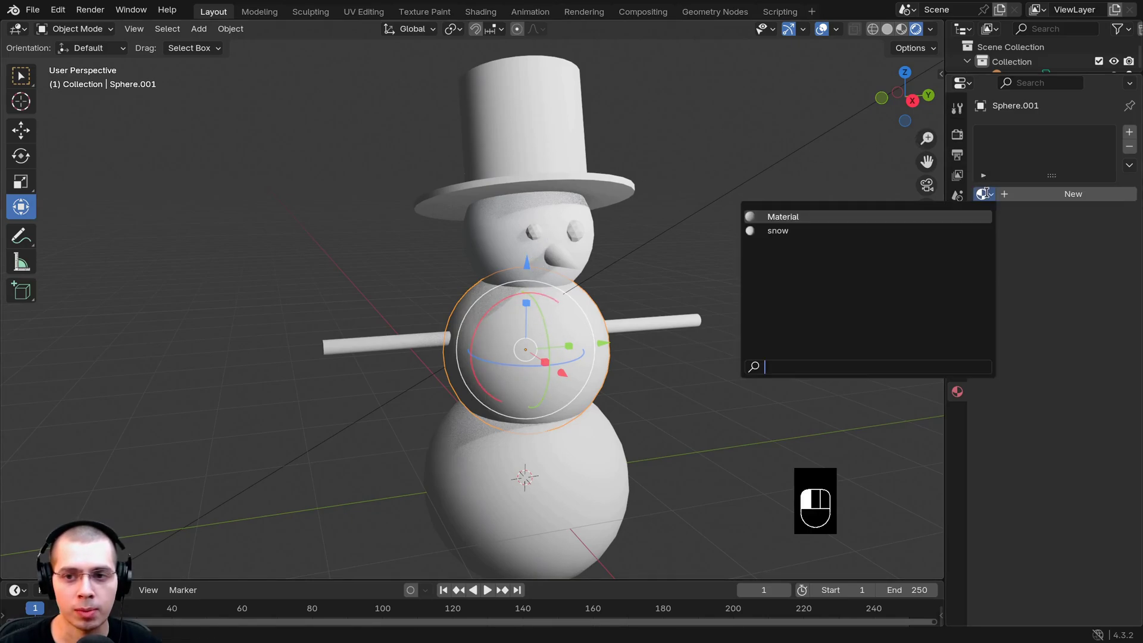
{"action": "left_click", "coordinate": [777, 231]}
{"action": "left_click", "coordinate": [605, 455]}
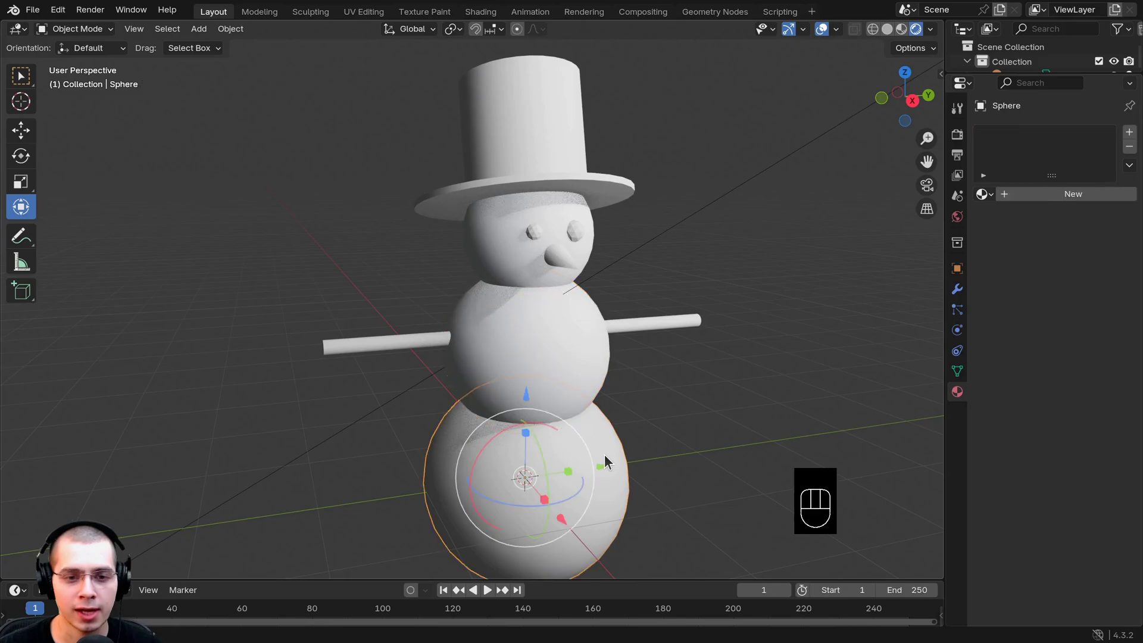
{"action": "left_click", "coordinate": [983, 195]}
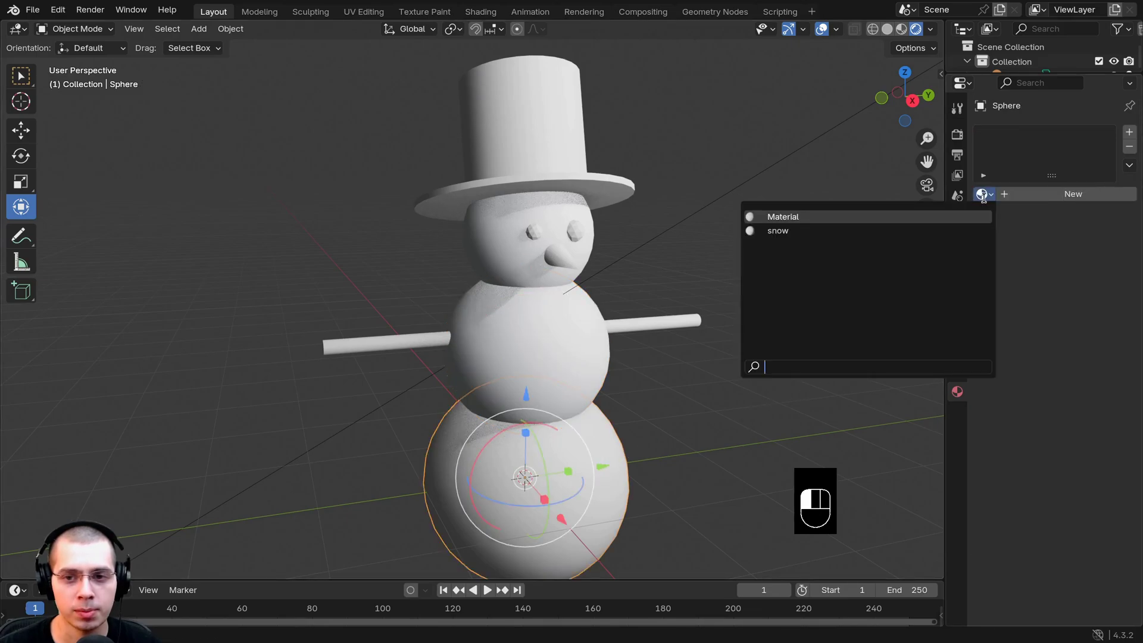
{"action": "left_click", "coordinate": [804, 233]}
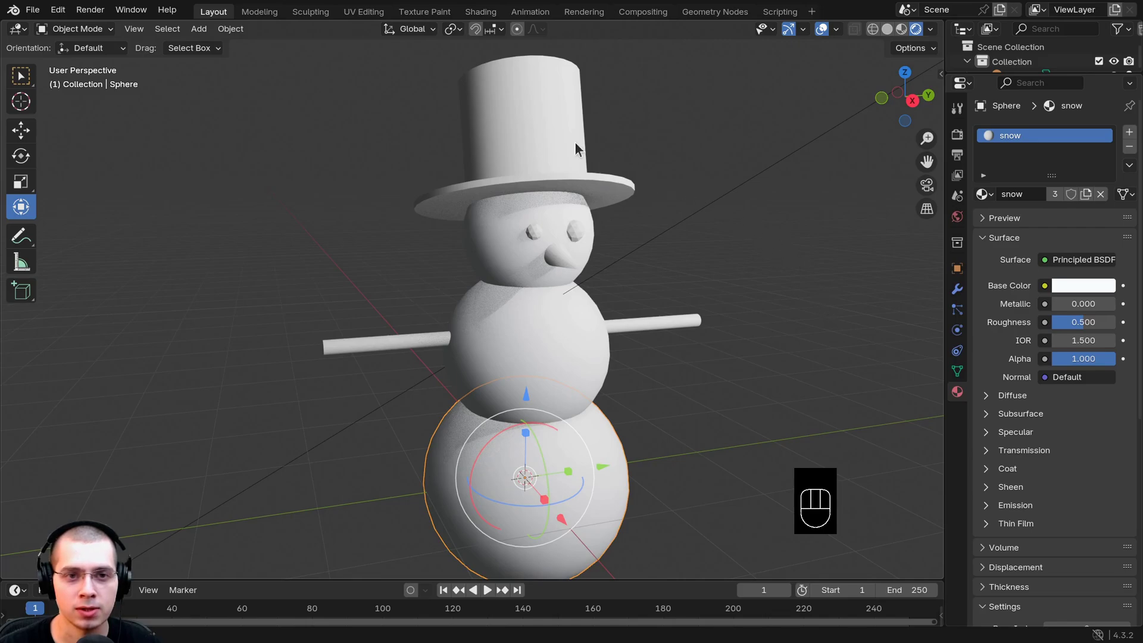
Add a new material to the hat's tall cylinder and name it hat.
{"action": "left_click", "coordinate": [544, 101]}
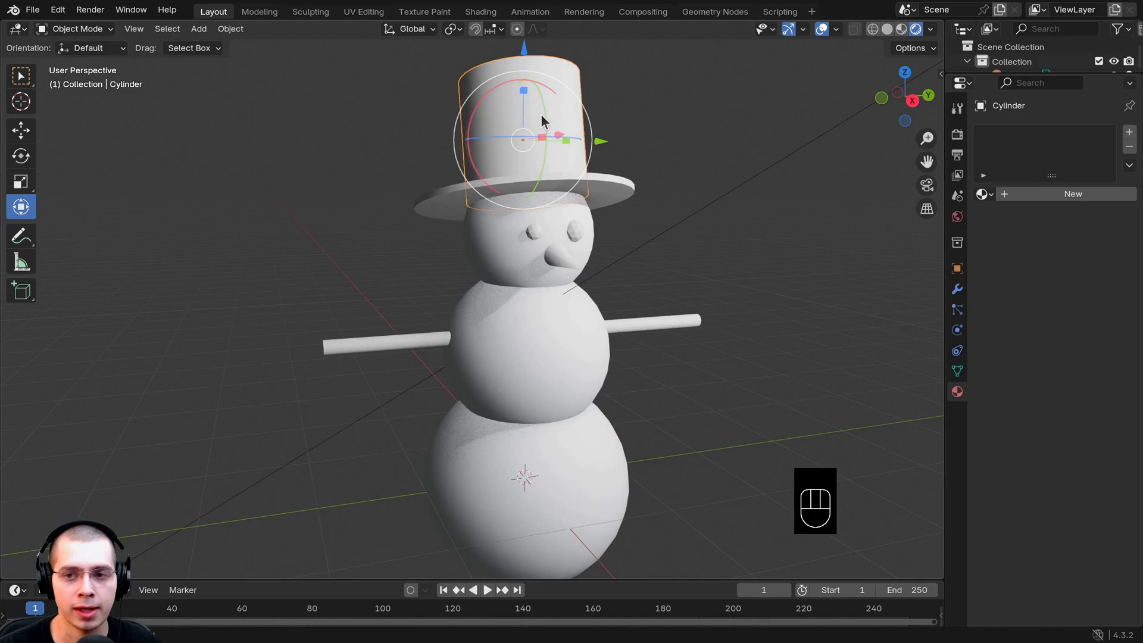
{"action": "left_click", "coordinate": [1055, 196]}
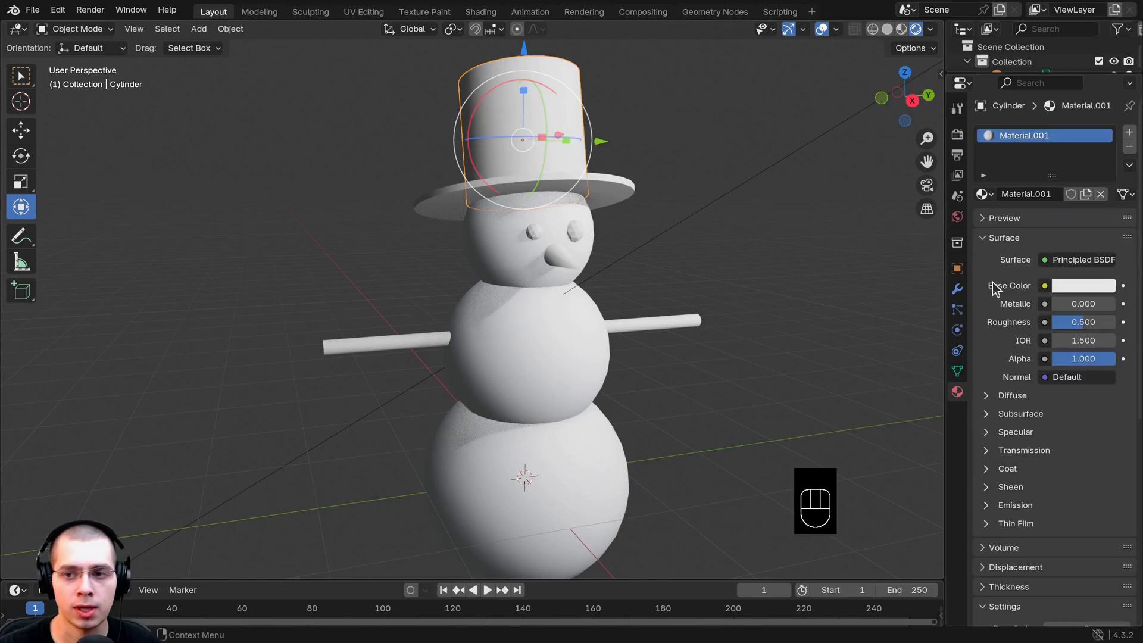
{"action": "left_click", "coordinate": [1048, 195]}
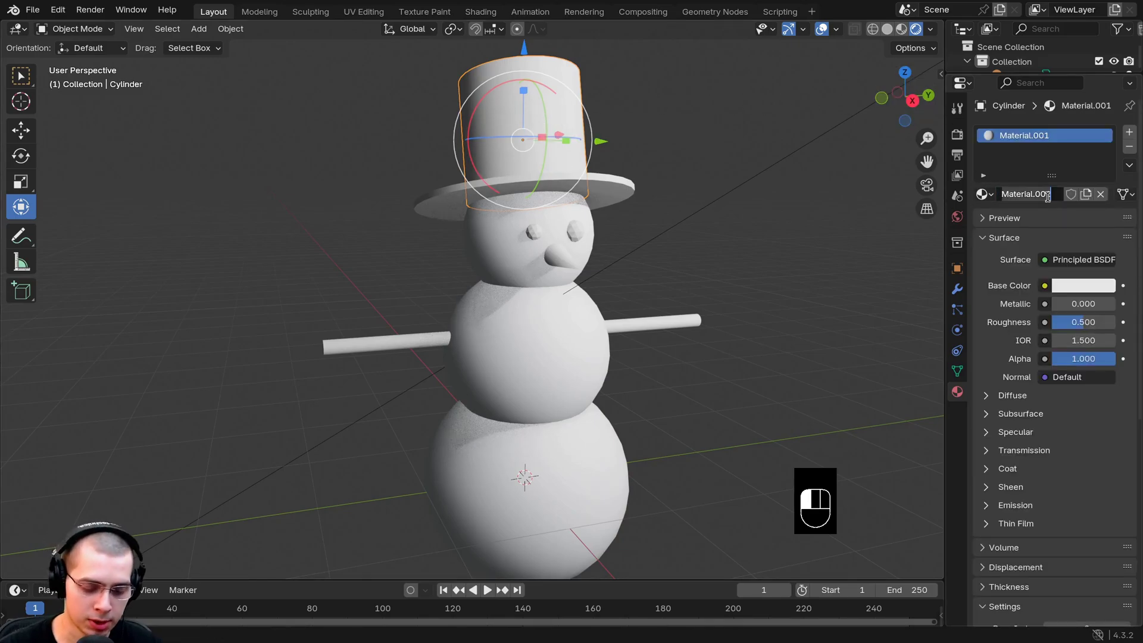
{"action": "type", "text": "hat"}
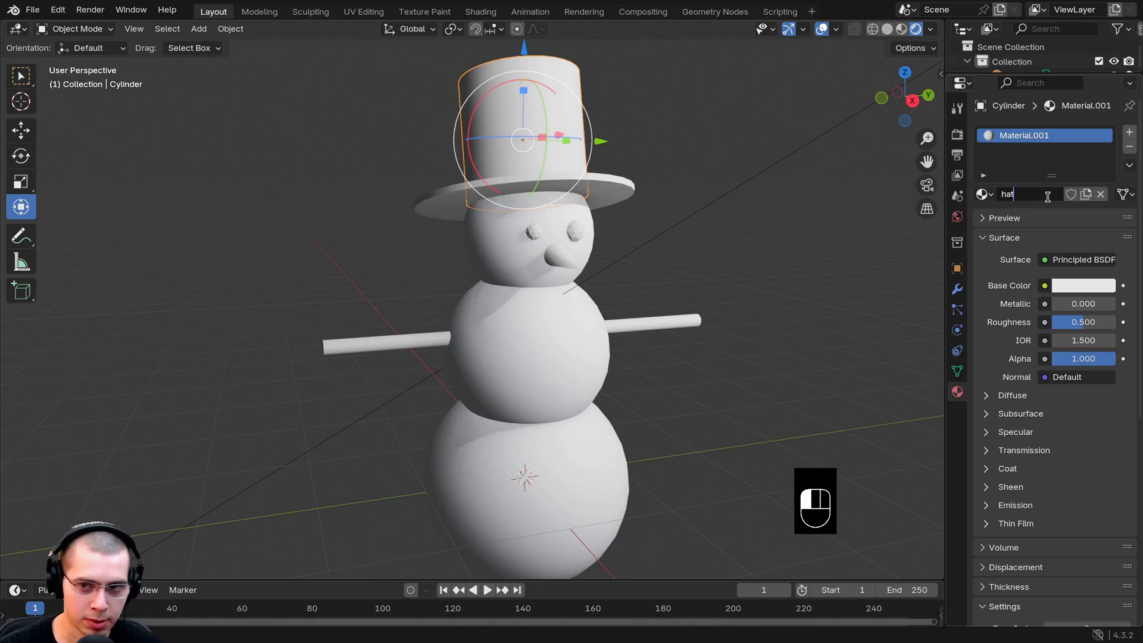
{"action": "key", "text": "Return"}
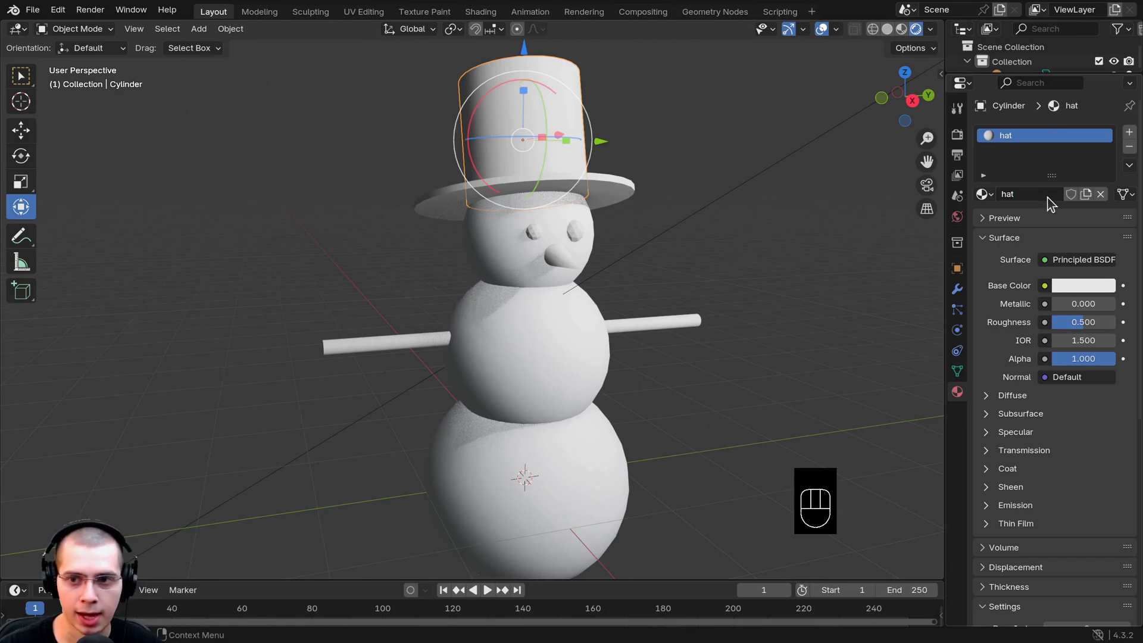
Darken the hat material's base color all the way to black.
{"action": "left_click", "coordinate": [1078, 288]}
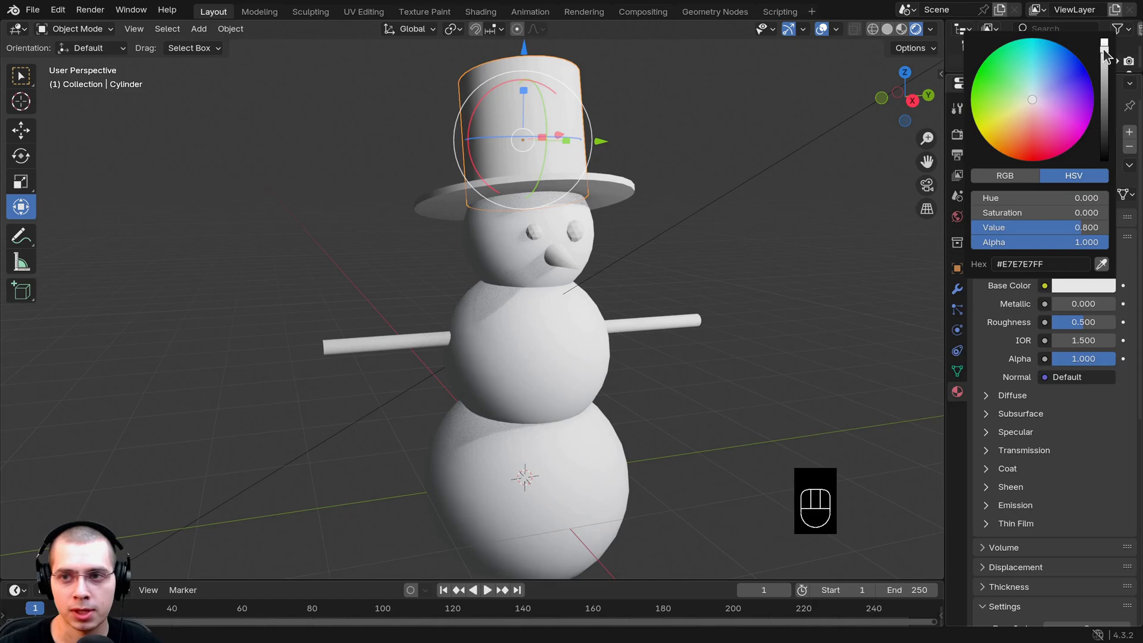
{"action": "left_click_drag", "start_coordinate": [1105, 56], "coordinate": [1104, 159]}
{"action": "middle_click_drag", "start_coordinate": [679, 184], "coordinate": [633, 69]}
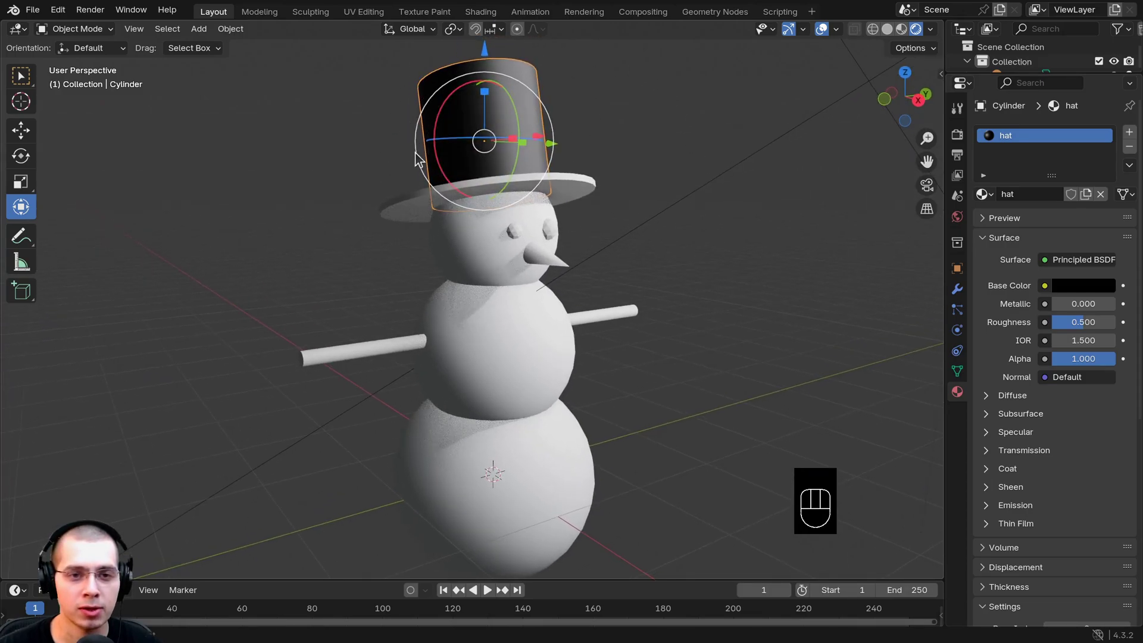
Lower the hat material's roughness to about 0.312 for a glossier surface.
{"action": "middle_click_drag", "start_coordinate": [565, 149], "coordinate": [407, 199]}
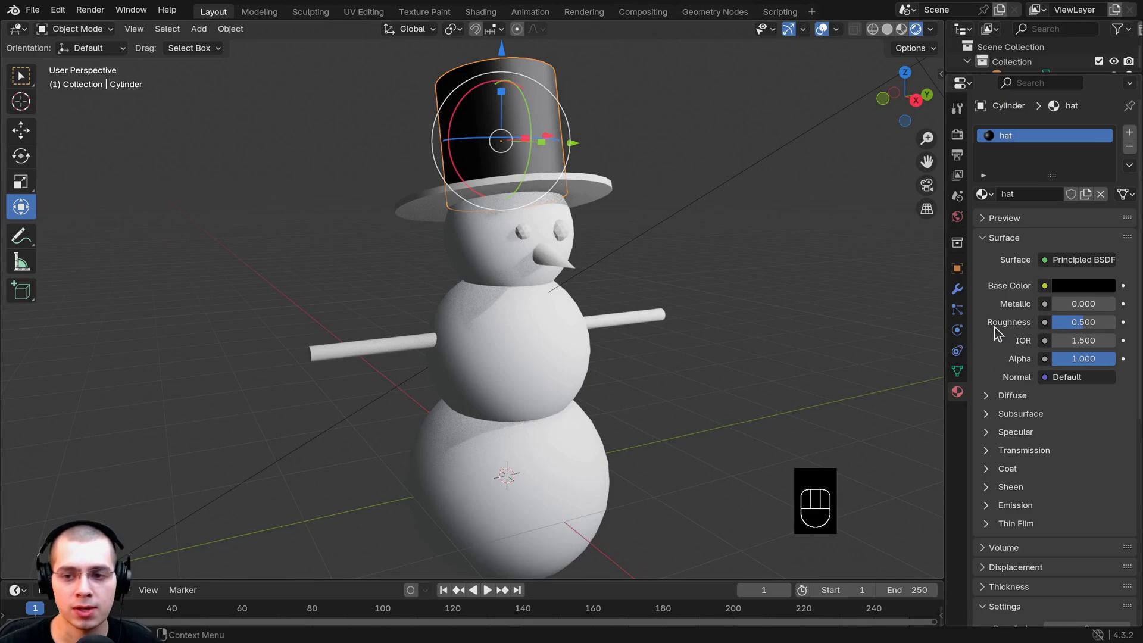
{"action": "left_click_drag", "start_coordinate": [1080, 322], "coordinate": [1069, 322]}
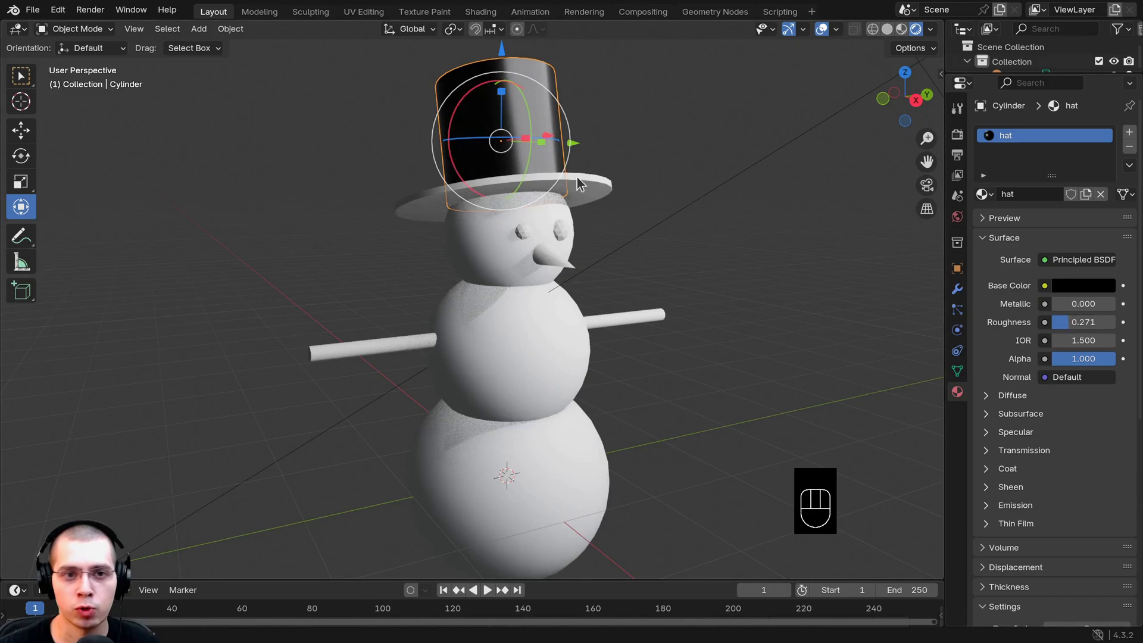
{"action": "middle_click_drag", "start_coordinate": [574, 149], "coordinate": [612, 160]}
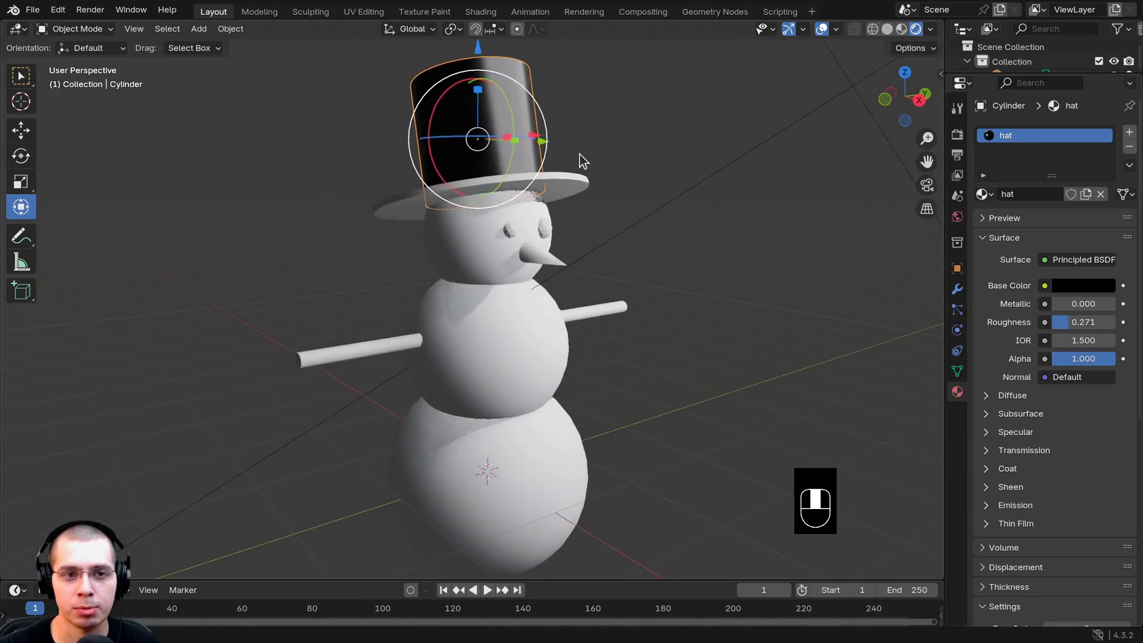
{"action": "mouse_move", "coordinate": [1076, 322]}
{"action": "left_mouse_down"}
{"action": "mouse_move", "coordinate": [1056, 330]}
{"action": "mouse_move", "coordinate": [1076, 322]}
{"action": "left_mouse_up"}
{"action": "middle_click_drag", "start_coordinate": [554, 182], "coordinate": [536, 202]}
{"action": "left_click_drag", "start_coordinate": [1072, 322], "coordinate": [1086, 322]}
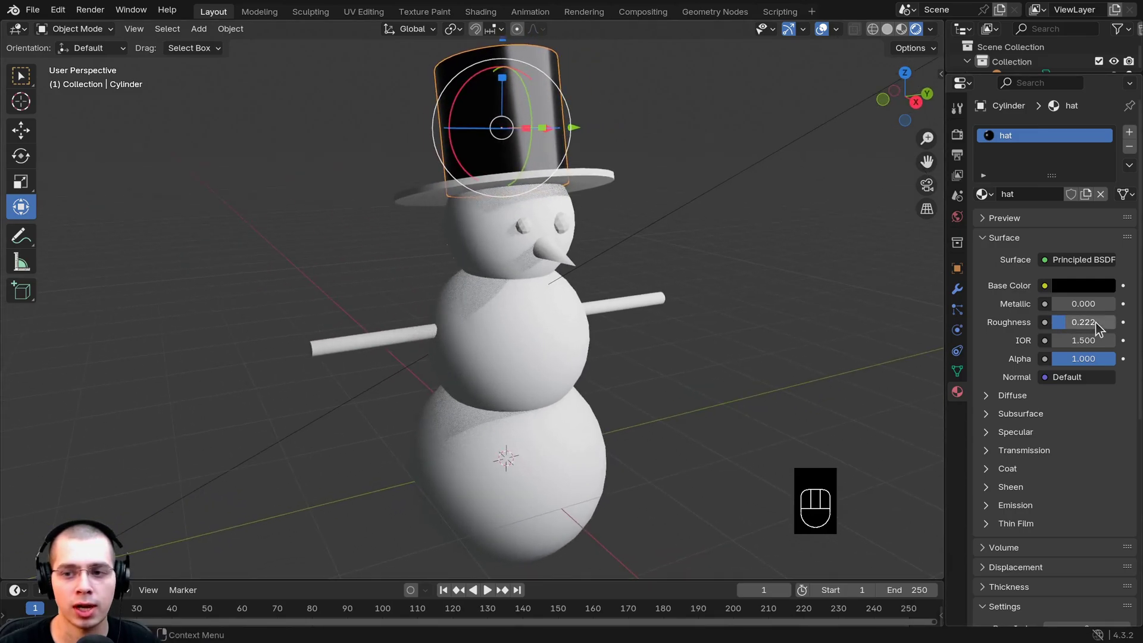
Assign the existing hat material to the hat's brim.
{"action": "left_click", "coordinate": [602, 177]}
{"action": "left_click", "coordinate": [984, 193]}
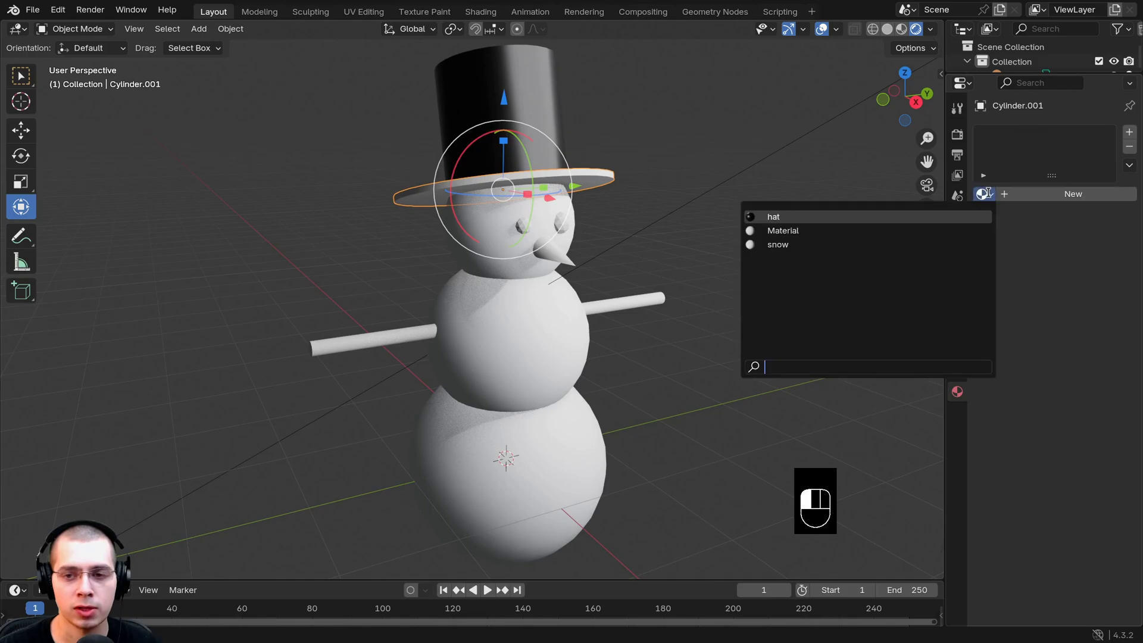
{"action": "left_click", "coordinate": [761, 216]}
Assign the existing hat material to both of the snowman's eyes.
{"action": "middle_click_drag", "start_coordinate": [747, 220], "coordinate": [564, 225]}
{"action": "scroll", "coordinate": [563, 225], "scroll_direction": "up", "scroll_amount": 1}
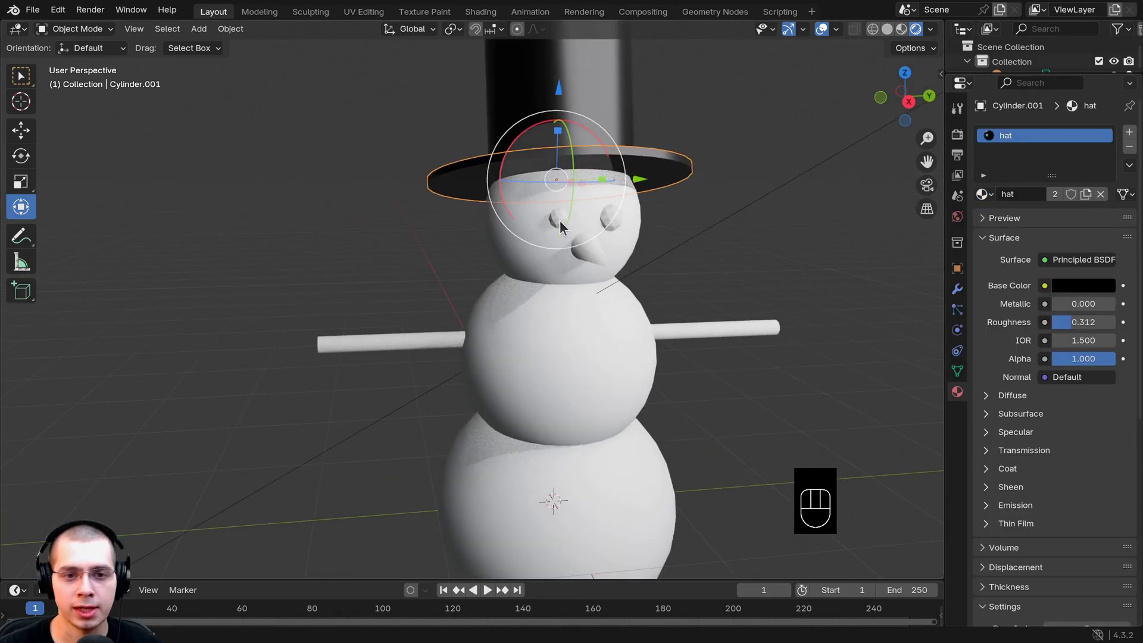
{"action": "left_click", "coordinate": [559, 220]}
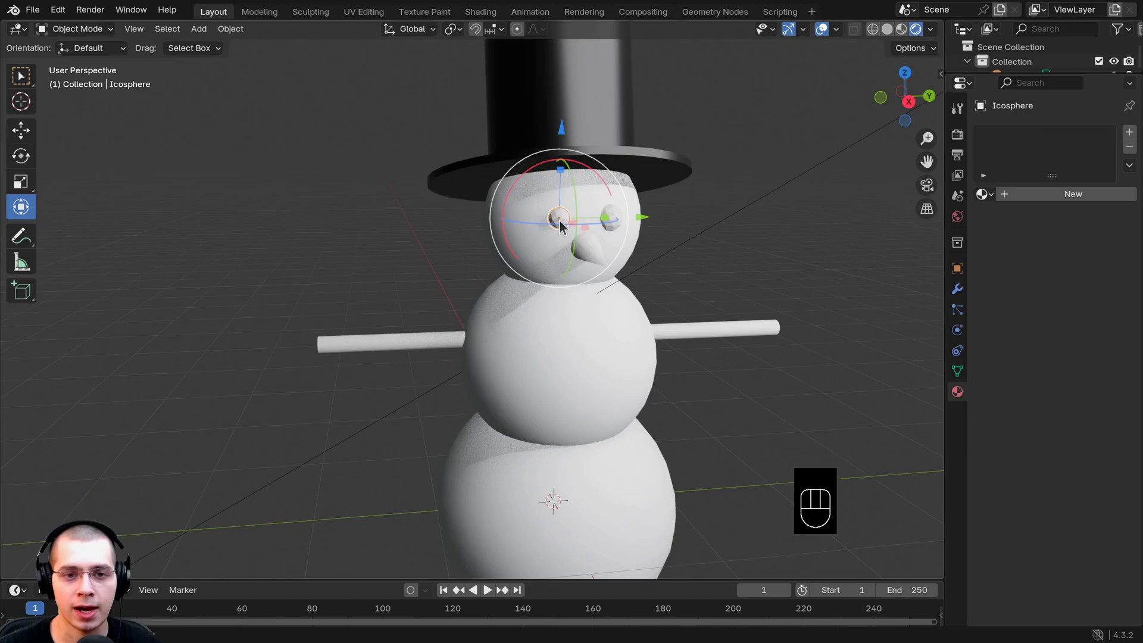
{"action": "left_click", "coordinate": [984, 194]}
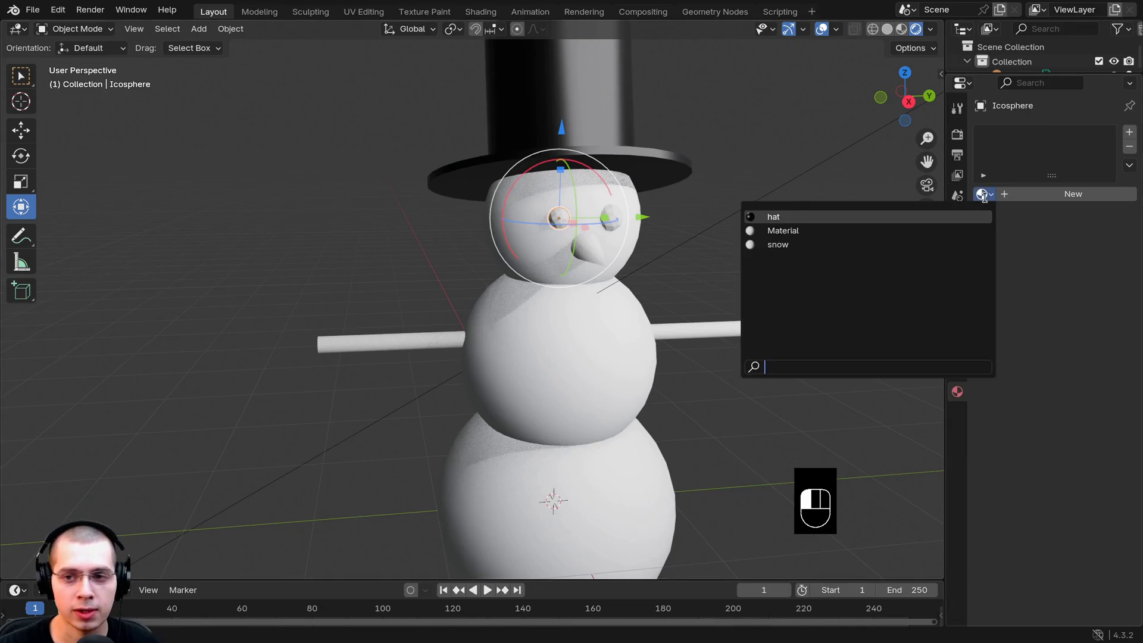
{"action": "left_click", "coordinate": [777, 216]}
{"action": "left_click", "coordinate": [620, 216]}
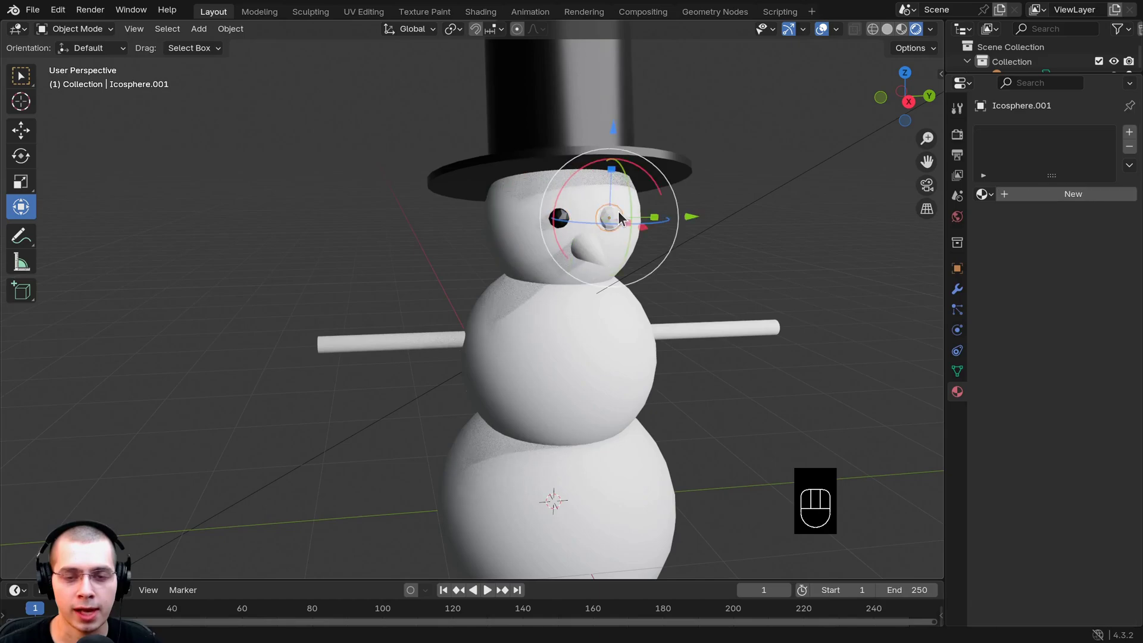
{"action": "left_click", "coordinate": [983, 194]}
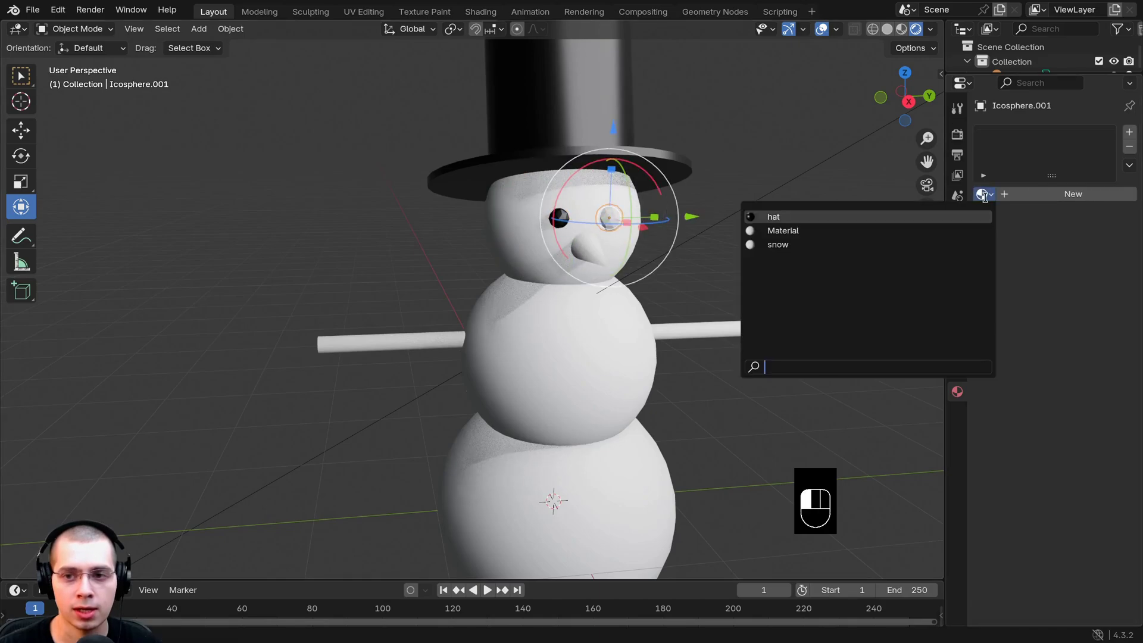
{"action": "left_click", "coordinate": [777, 216]}
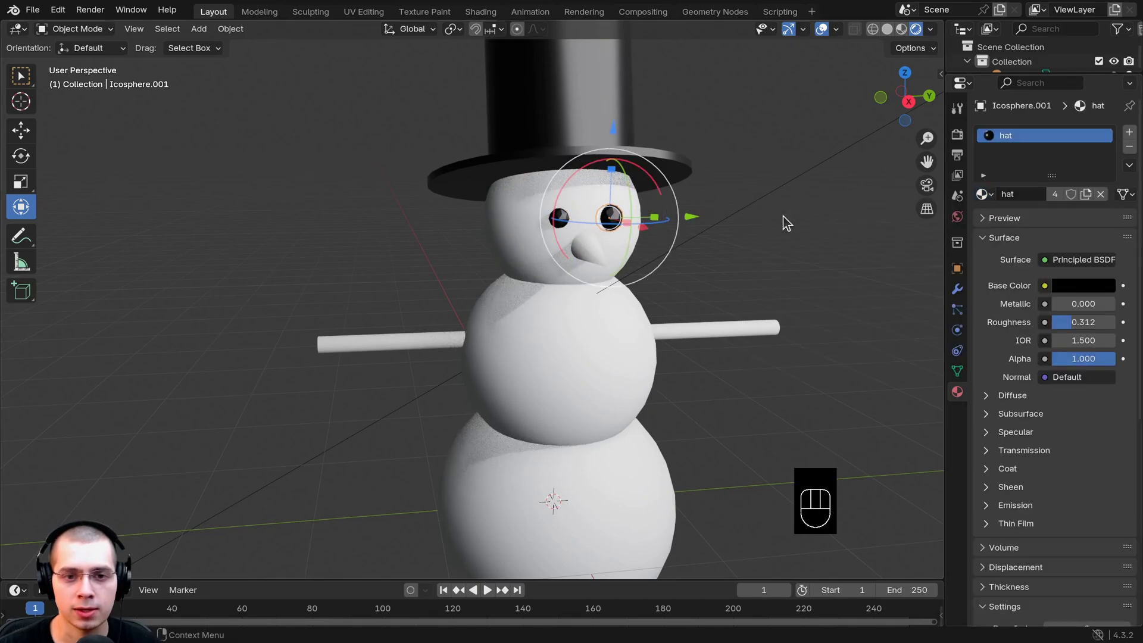
Create a new material on the snowman's cone nose and name it "nose".
{"action": "left_click", "coordinate": [595, 248]}
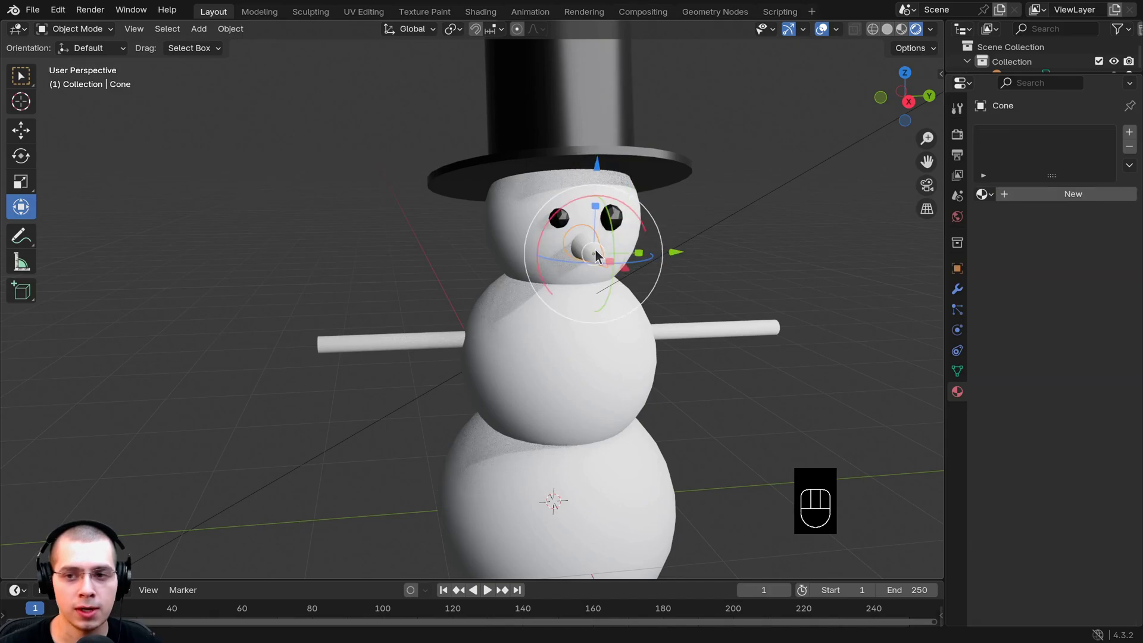
{"action": "left_click", "coordinate": [1073, 195]}
{"action": "left_click", "coordinate": [1036, 194]}
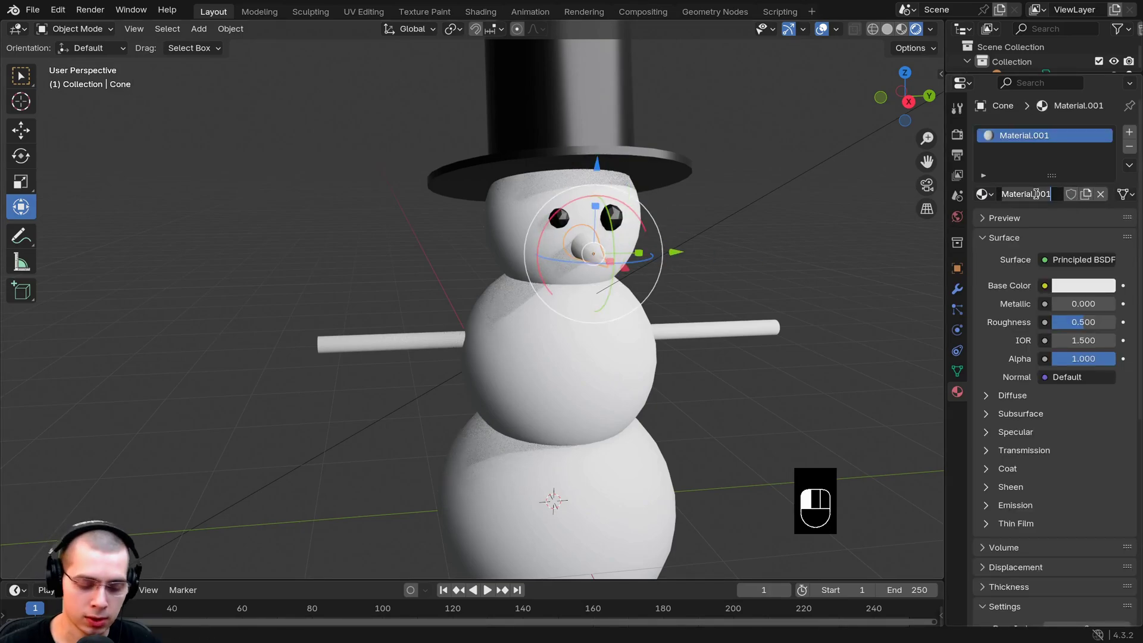
{"action": "type", "text": "nos"}
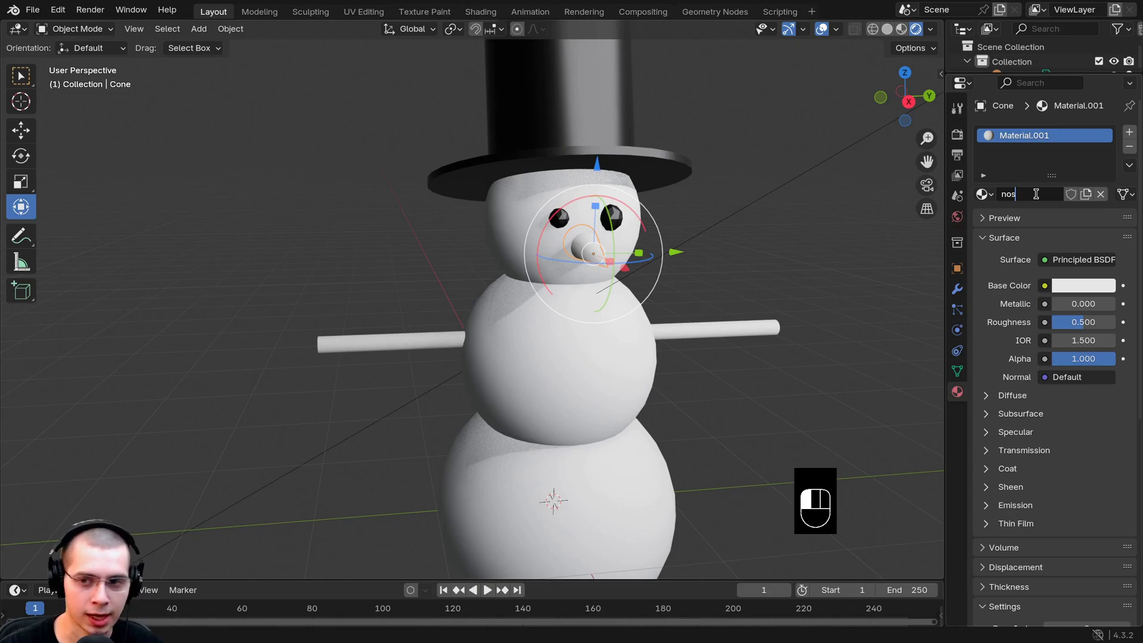
{"action": "type", "text": "e"}
{"action": "key", "text": "Return"}
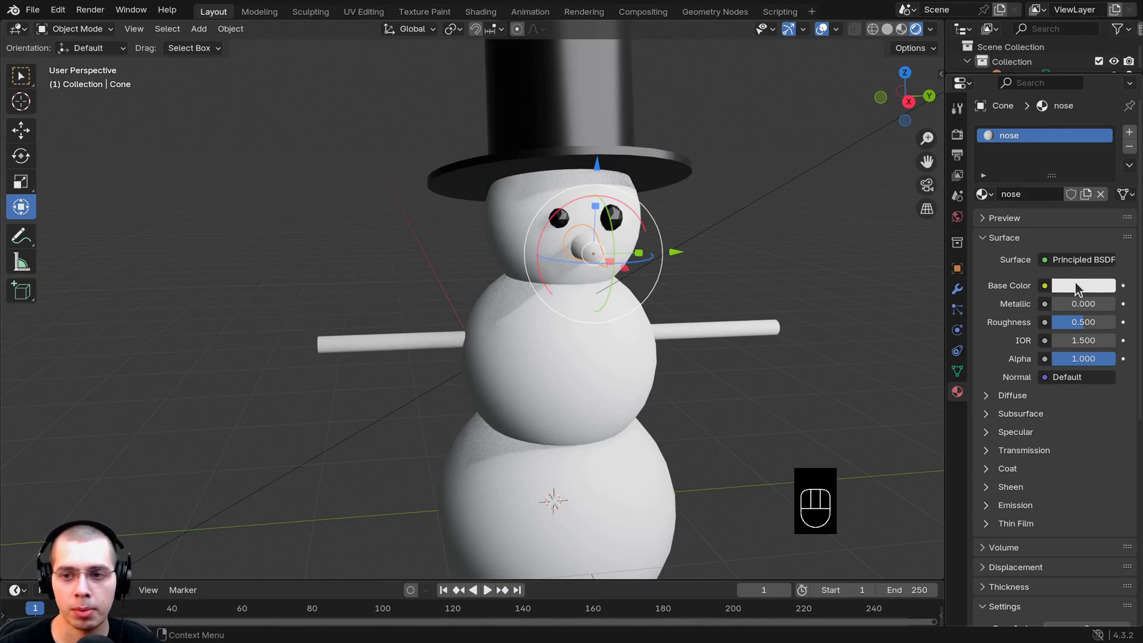
Set the nose material's base color to a fully saturated orange, about #E75700.
{"action": "left_click", "coordinate": [1078, 287]}
{"action": "left_click", "coordinate": [1023, 109]}
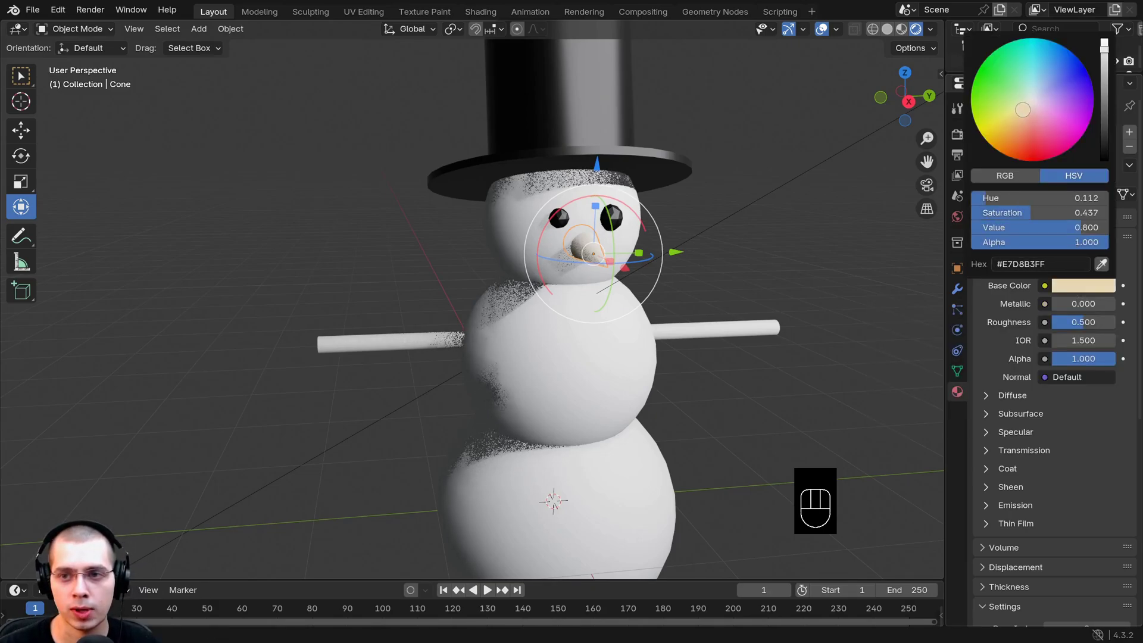
{"action": "left_click", "coordinate": [1008, 156]}
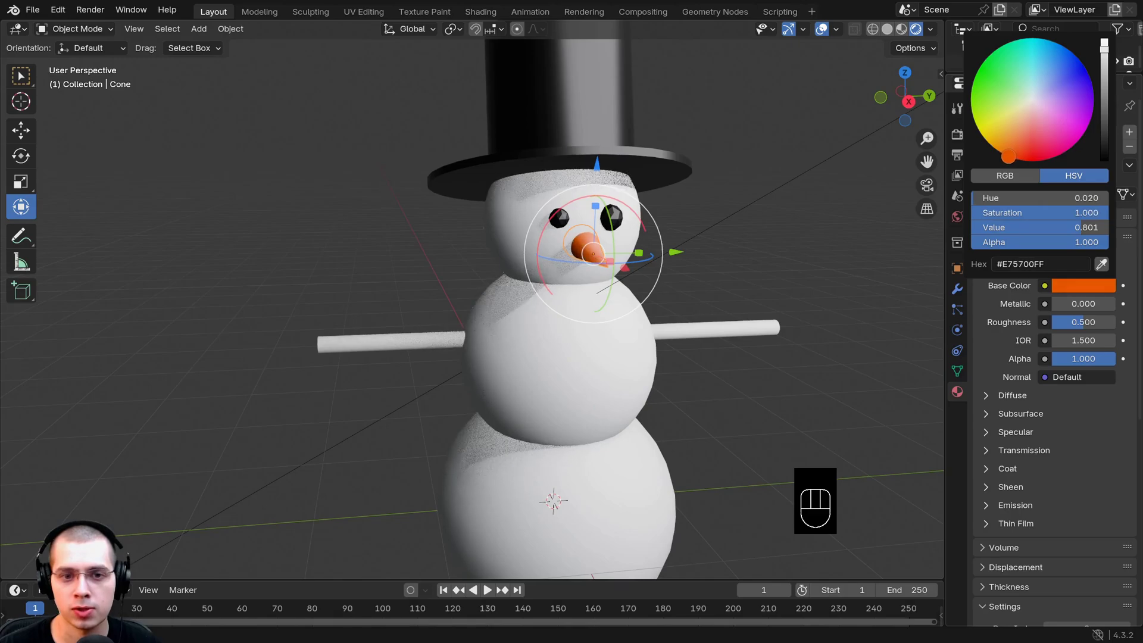
Create a new material on the snowman's arms cylinder and name it "arms".
{"action": "middle_click_drag", "start_coordinate": [773, 202], "coordinate": [831, 202]}
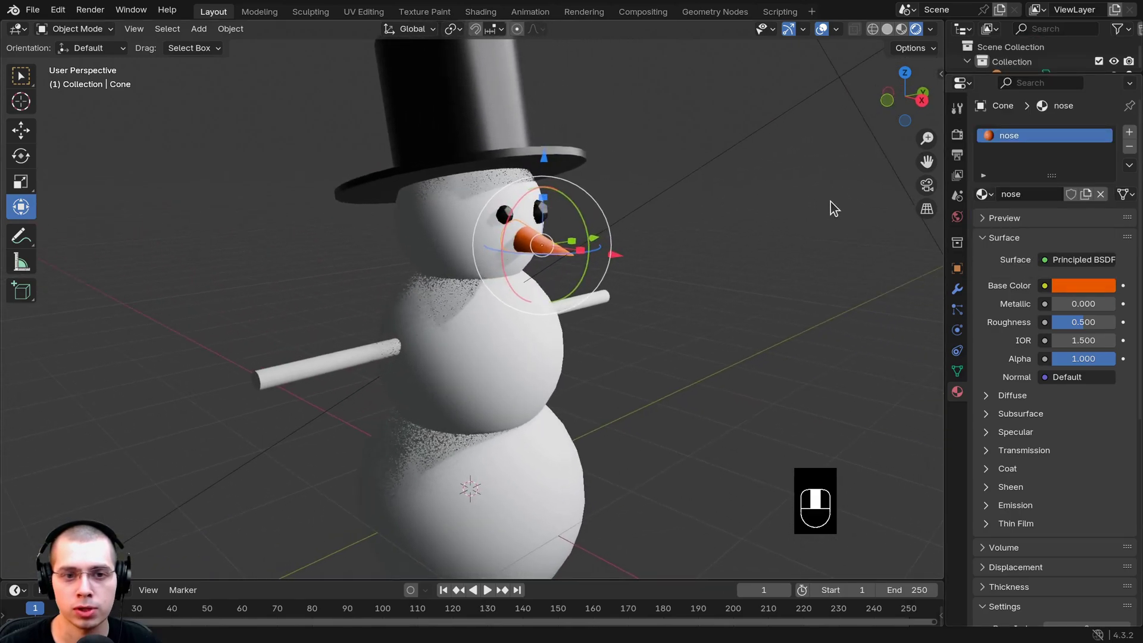
{"action": "left_click", "coordinate": [332, 365]}
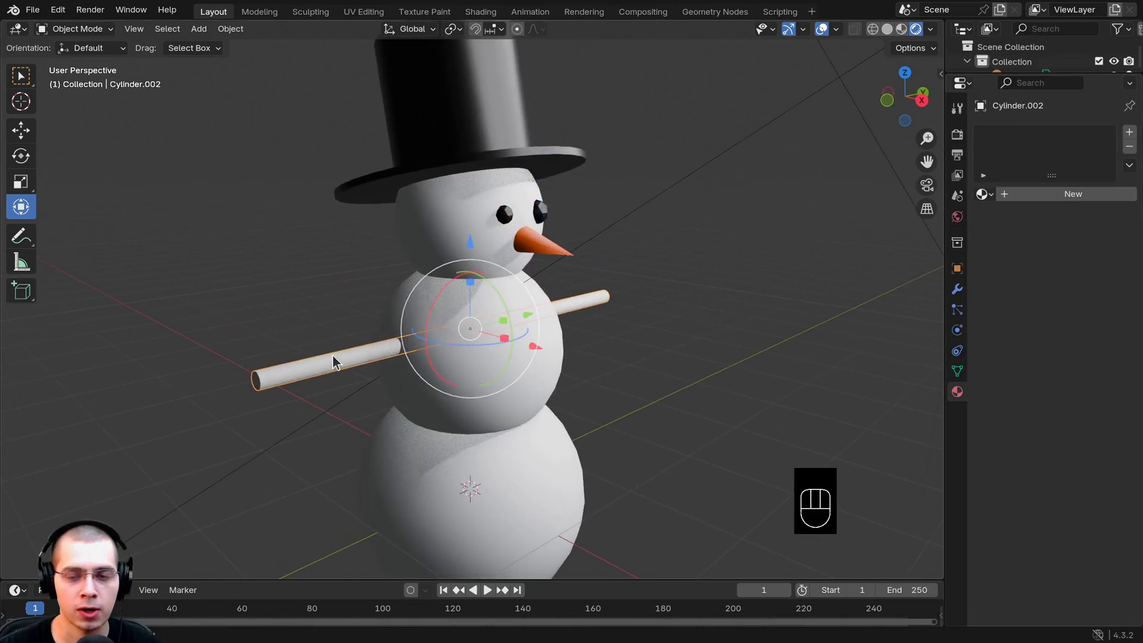
{"action": "left_click", "coordinate": [1066, 196]}
{"action": "left_click", "coordinate": [1070, 192]}
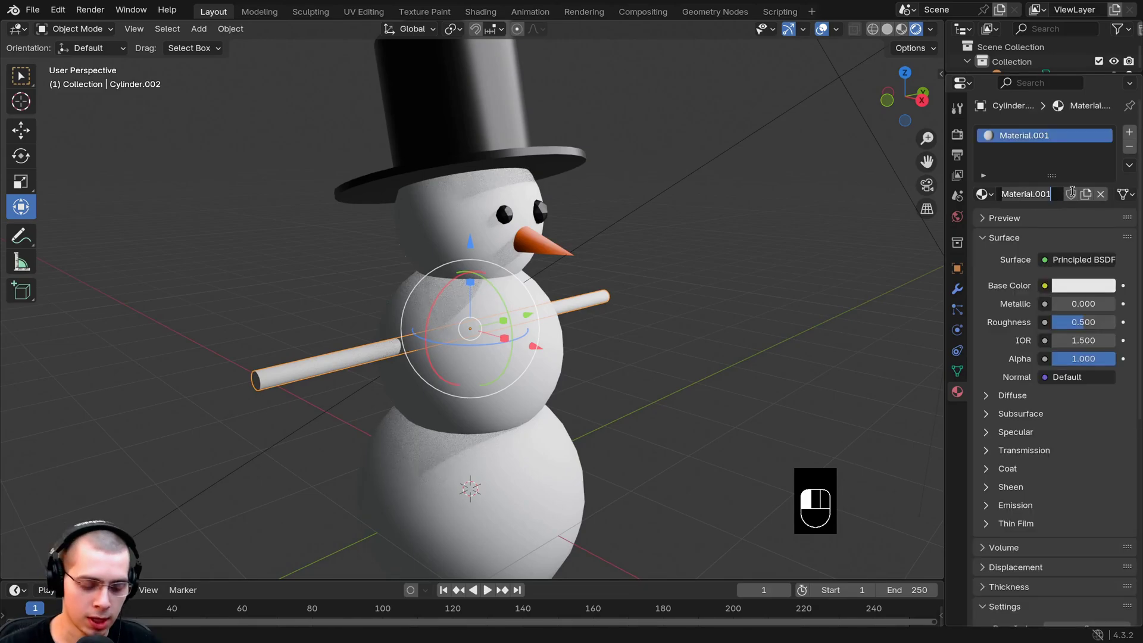
{"action": "type", "text": "amrs"}
{"action": "key", "text": "BackSpace"}
{"action": "key", "text": "BackSpace"}
{"action": "key", "text": "BackSpace"}
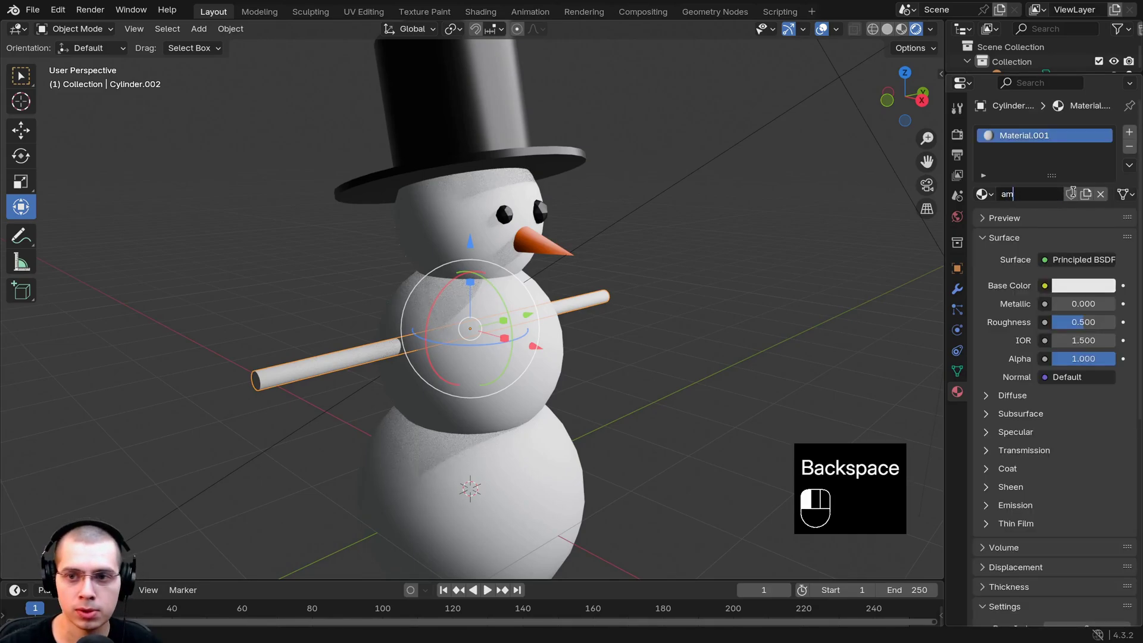
{"action": "type", "text": "rms"}
{"action": "key", "text": "Return"}
Set the arms material's base color to a saturated orange hue and darken it to a deep brown.
{"action": "left_click", "coordinate": [1076, 287]}
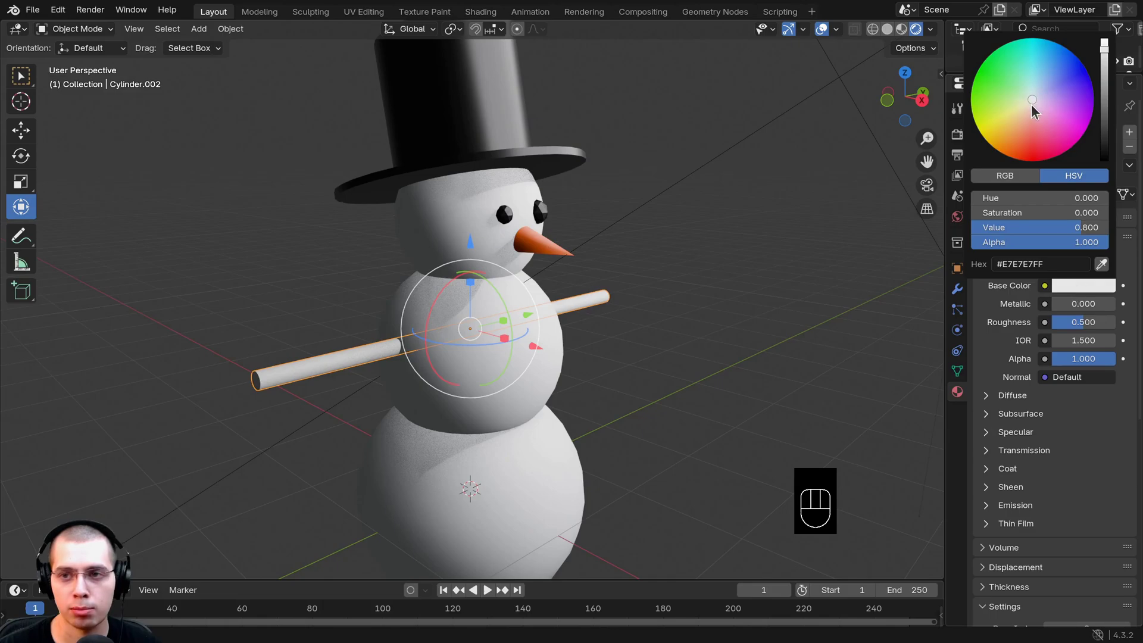
{"action": "left_click_drag", "start_coordinate": [1032, 104], "coordinate": [1002, 153]}
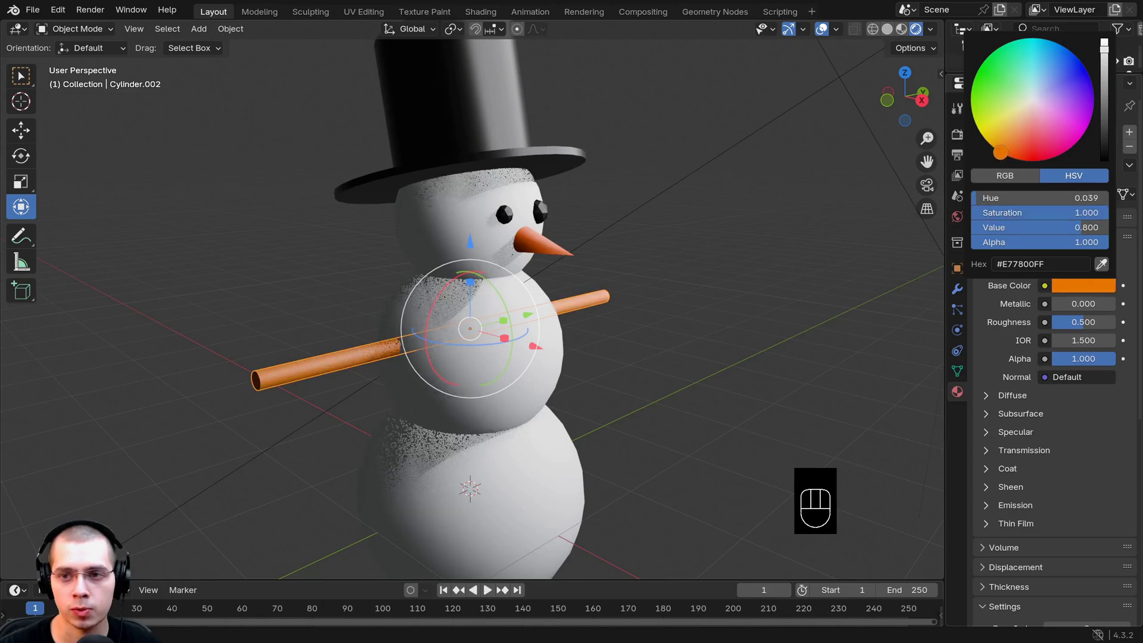
{"action": "left_click_drag", "start_coordinate": [1105, 52], "coordinate": [1105, 126]}
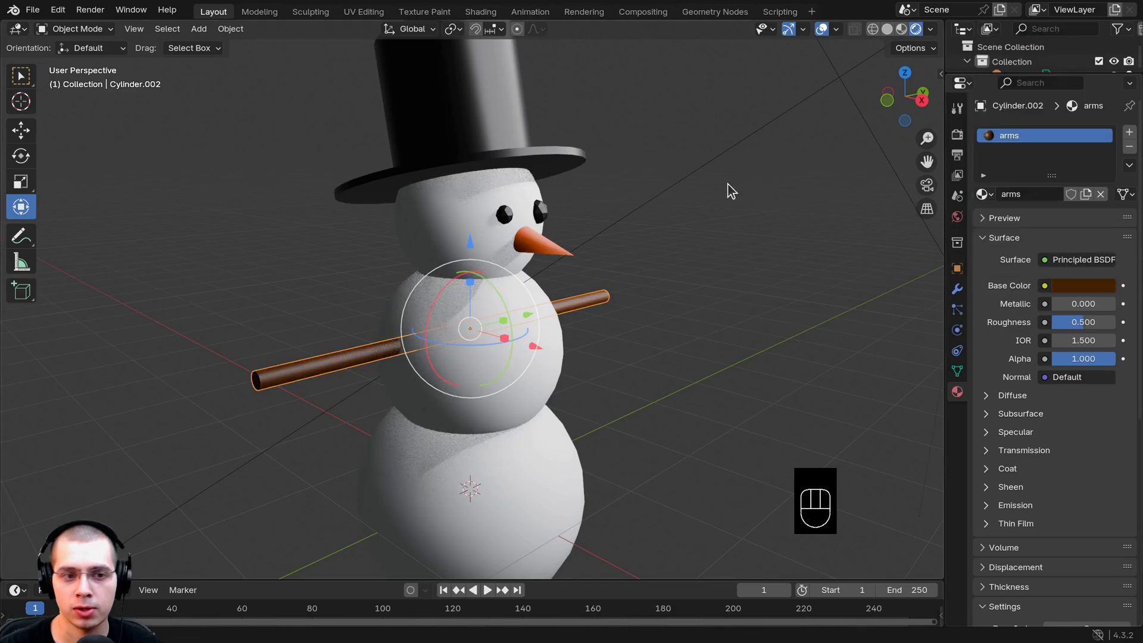
Raise the arms material's roughness to about 0.917 for a duller surface.
{"action": "scroll", "coordinate": [715, 194], "scroll_direction": "up", "scroll_amount": 4}
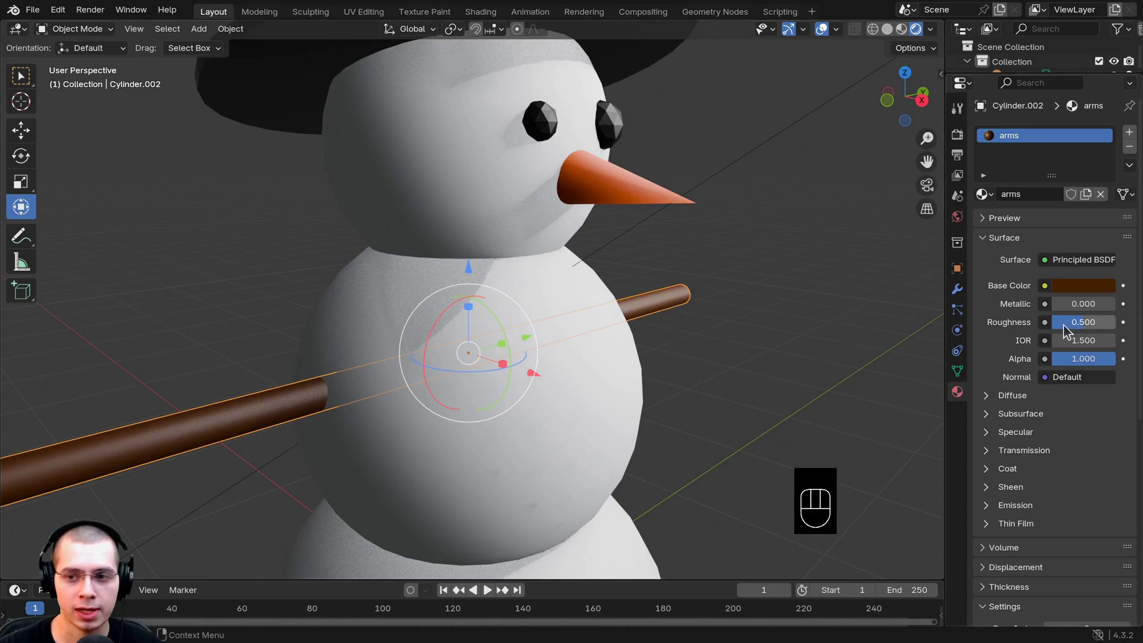
{"action": "left_click_drag", "start_coordinate": [1066, 324], "coordinate": [1082, 323]}
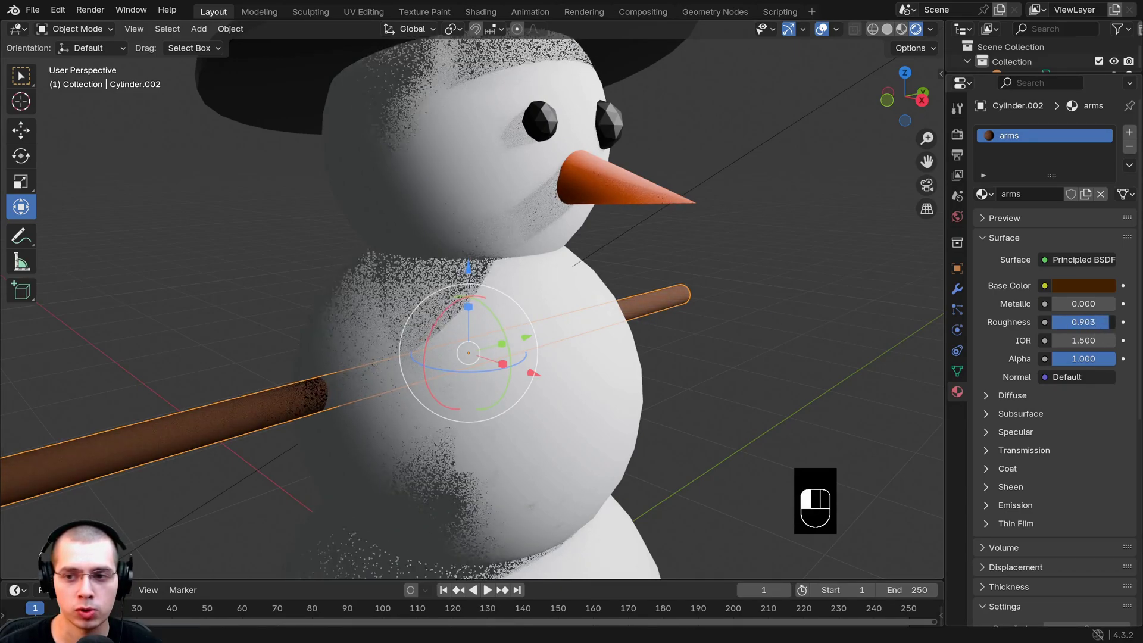
{"action": "scroll", "coordinate": [606, 367], "scroll_direction": "down", "scroll_amount": 2}
{"action": "middle_click_drag", "start_coordinate": [606, 367], "coordinate": [695, 376]}
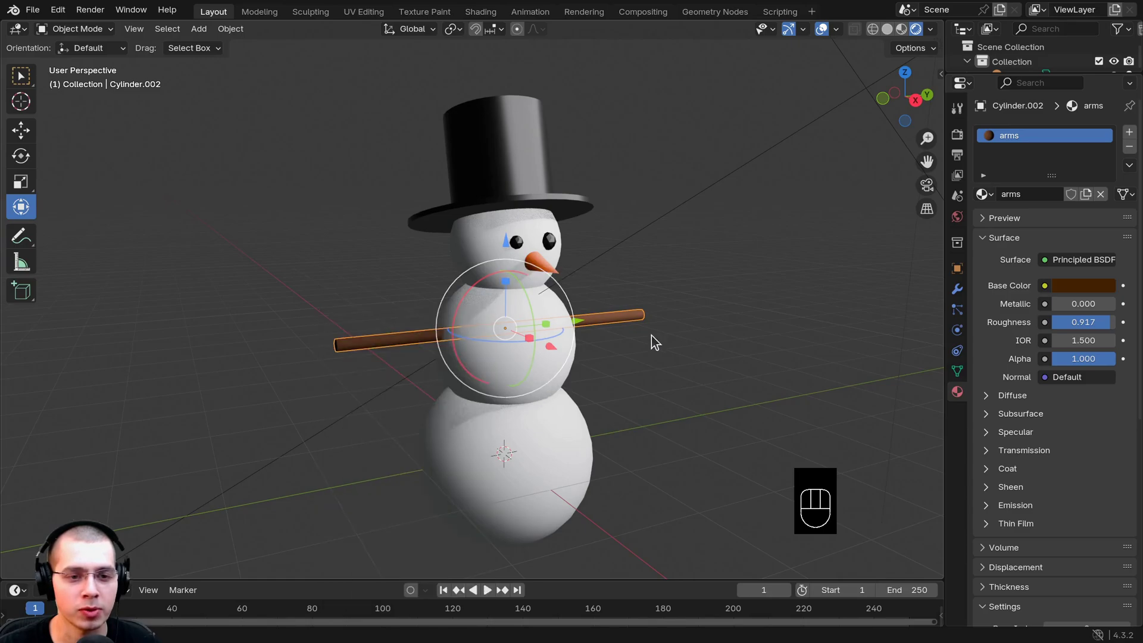
Save the project as snowman.blend in the Quick Start Guide folder, and save the file once more.
{"action": "left_click", "coordinate": [34, 12]}
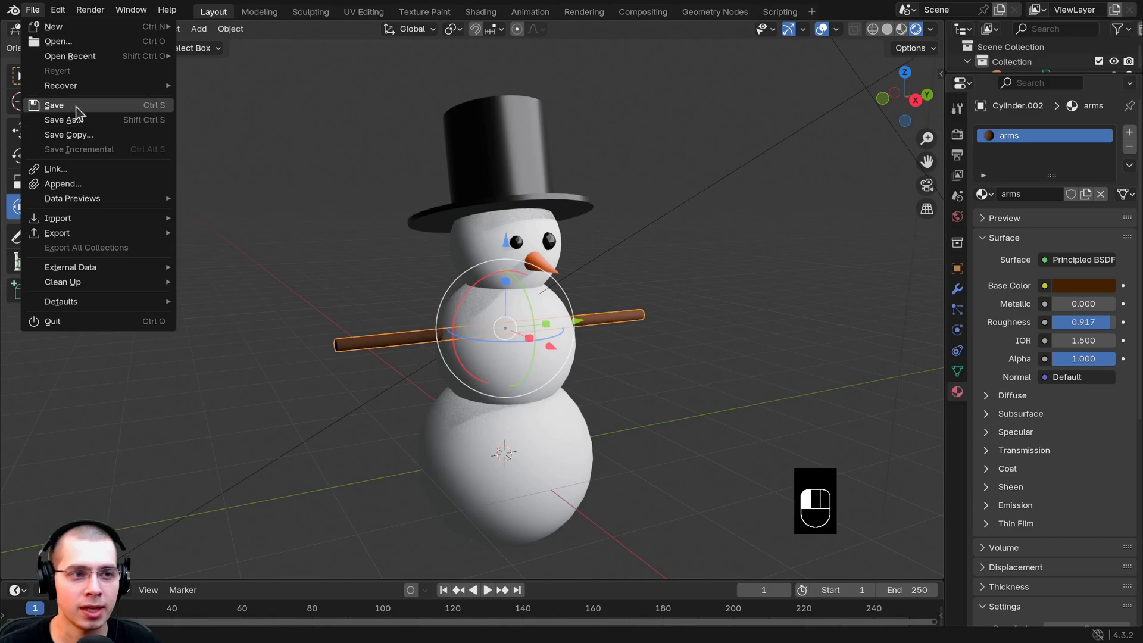
{"action": "left_click", "coordinate": [109, 106]}
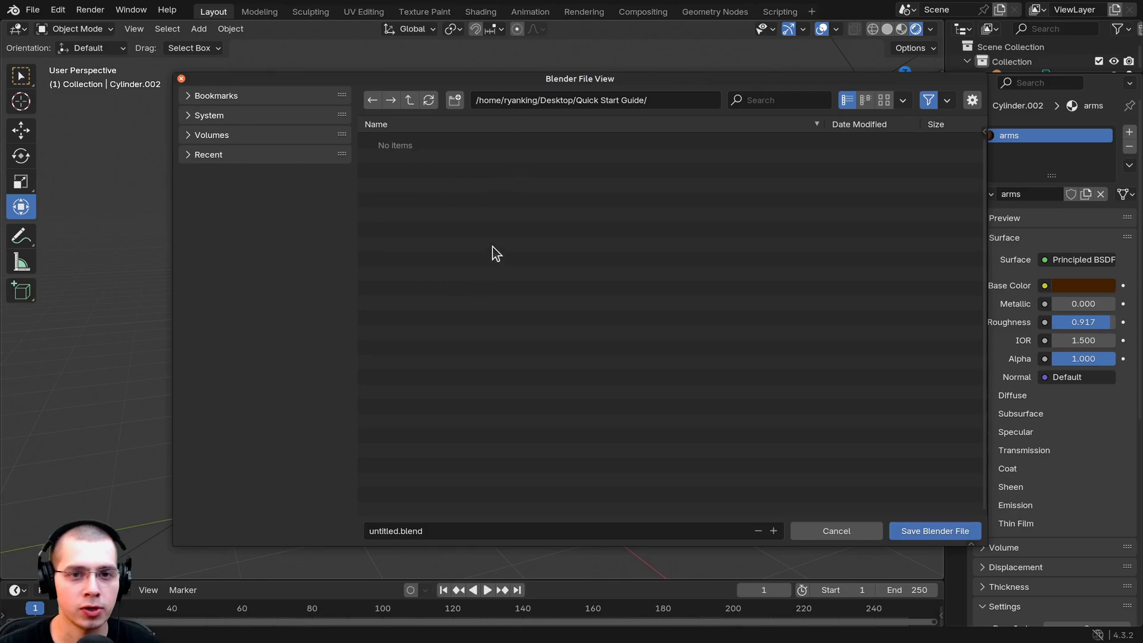
{"action": "left_click", "coordinate": [403, 529]}
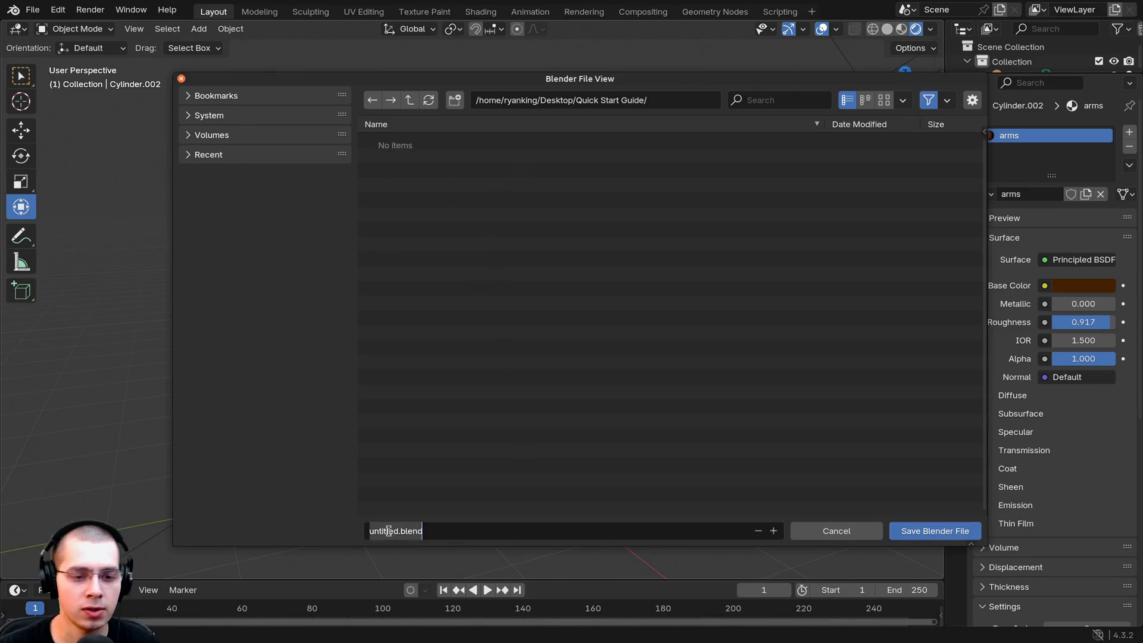
{"action": "type", "text": "snowman"}
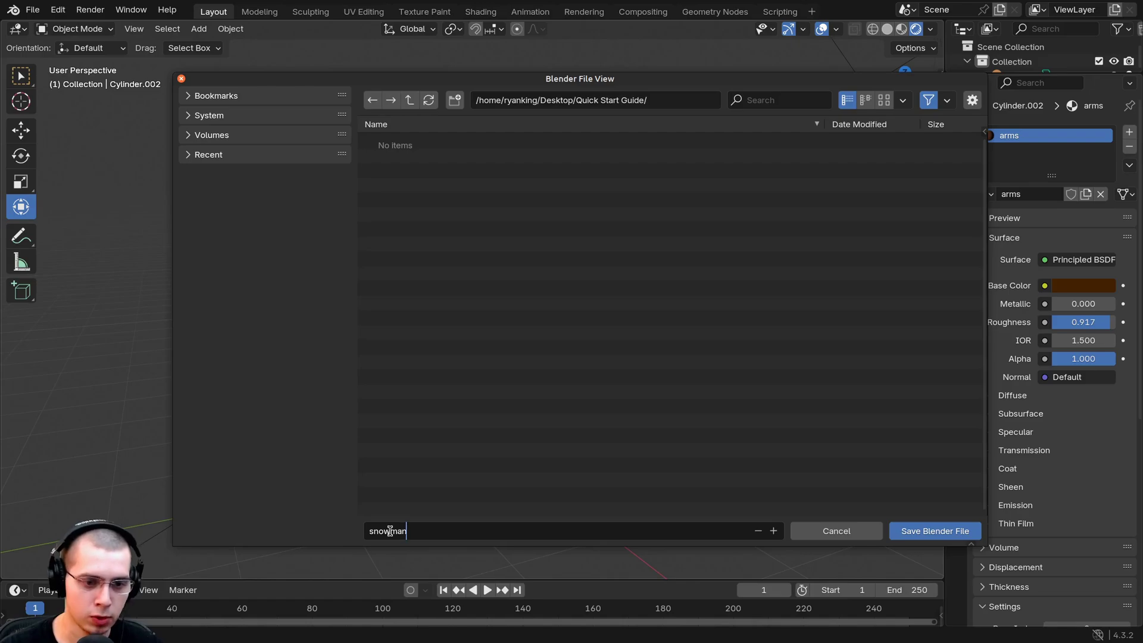
{"action": "key", "text": "Return"}
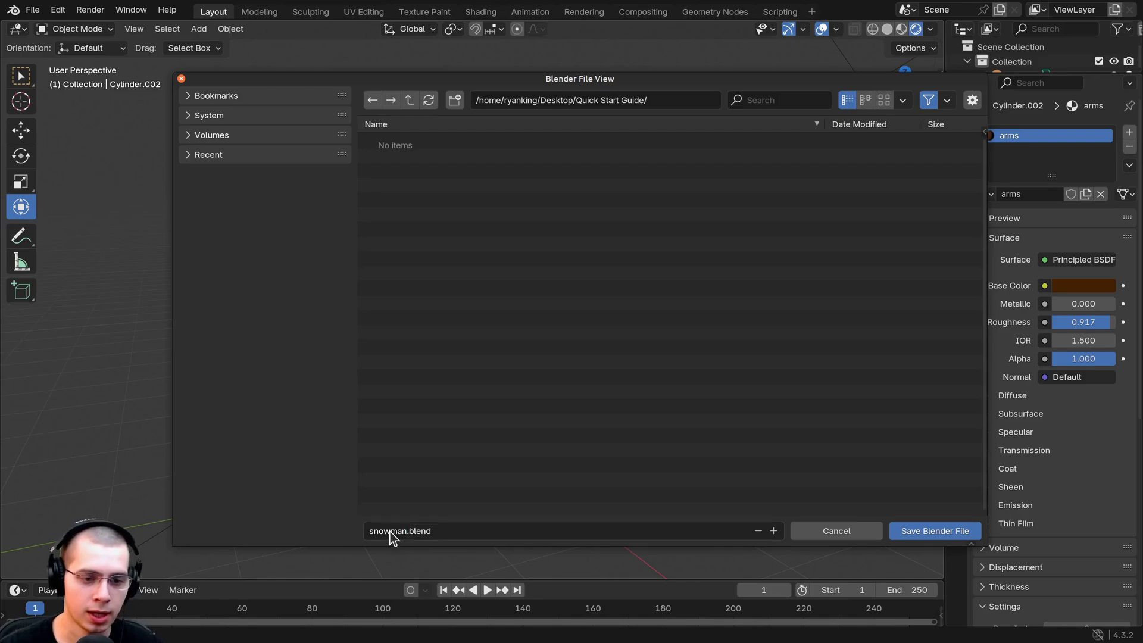
{"action": "left_click", "coordinate": [909, 539]}
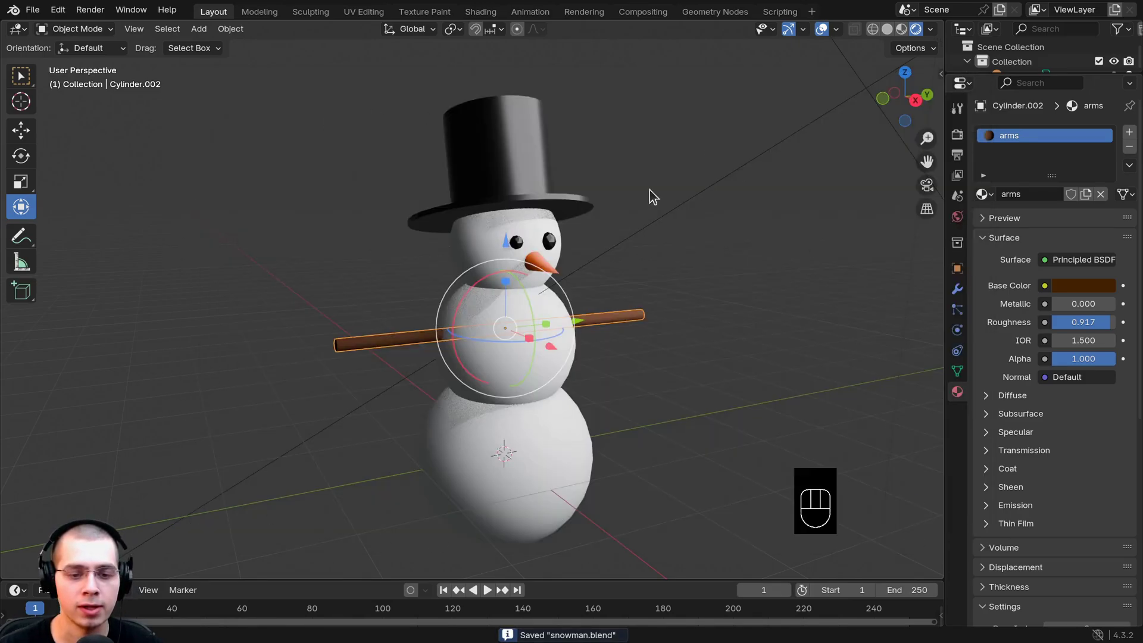
{"action": "left_click", "coordinate": [32, 10]}
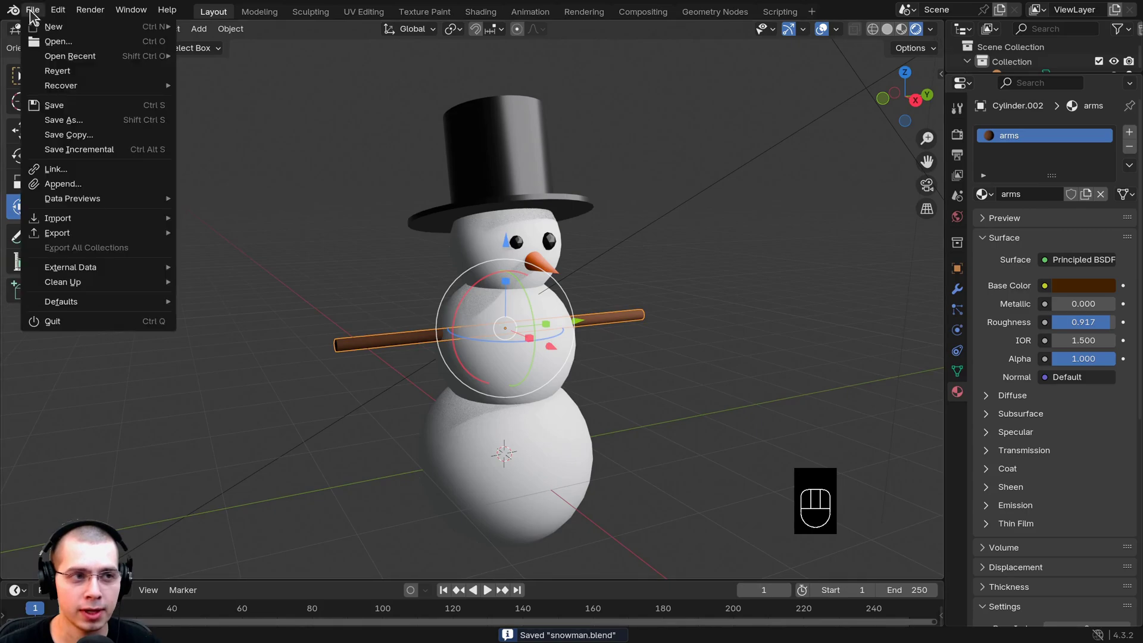
{"action": "left_click", "coordinate": [72, 106]}
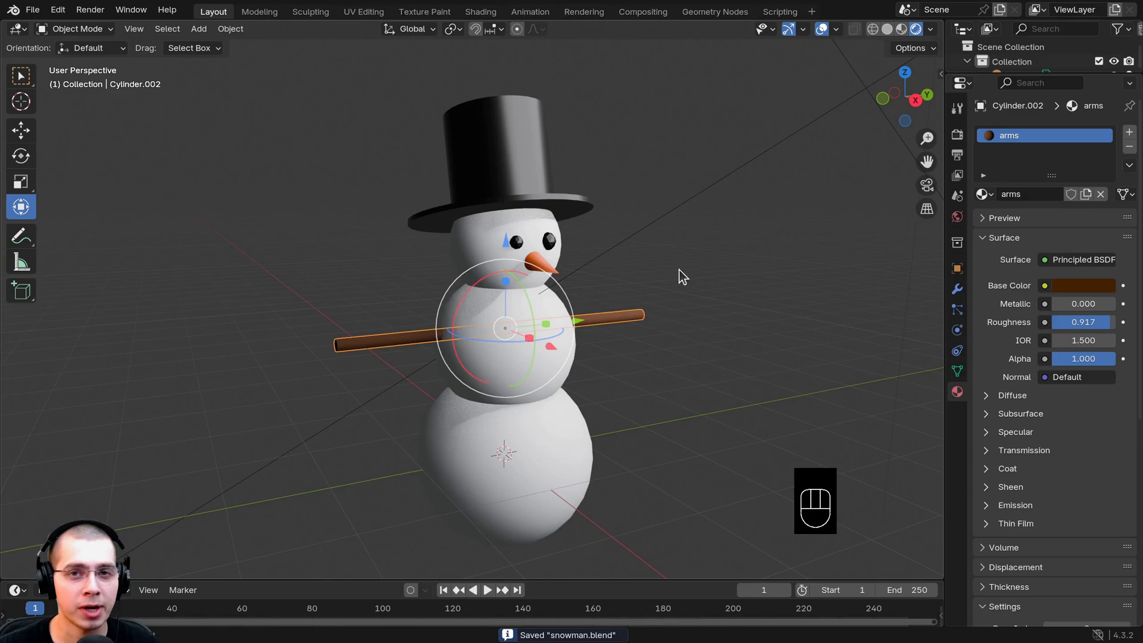
Add a camera to the scene and move it along the X axis out in front of the snowman.
{"action": "middle_click_drag", "start_coordinate": [684, 280], "coordinate": [631, 280]}
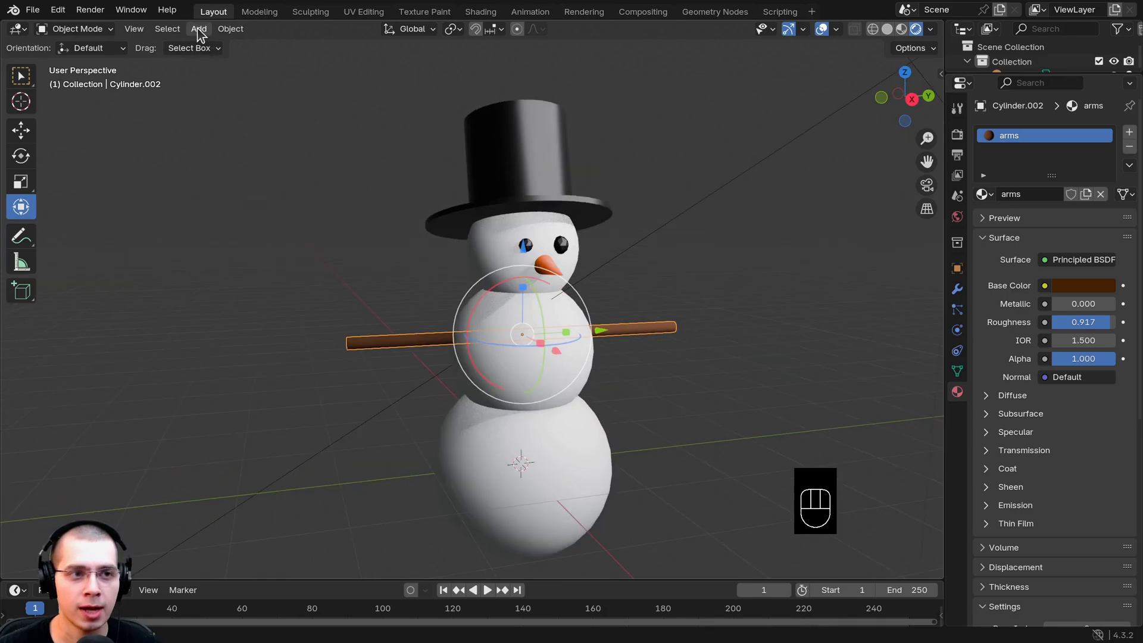
{"action": "left_click", "coordinate": [199, 30]}
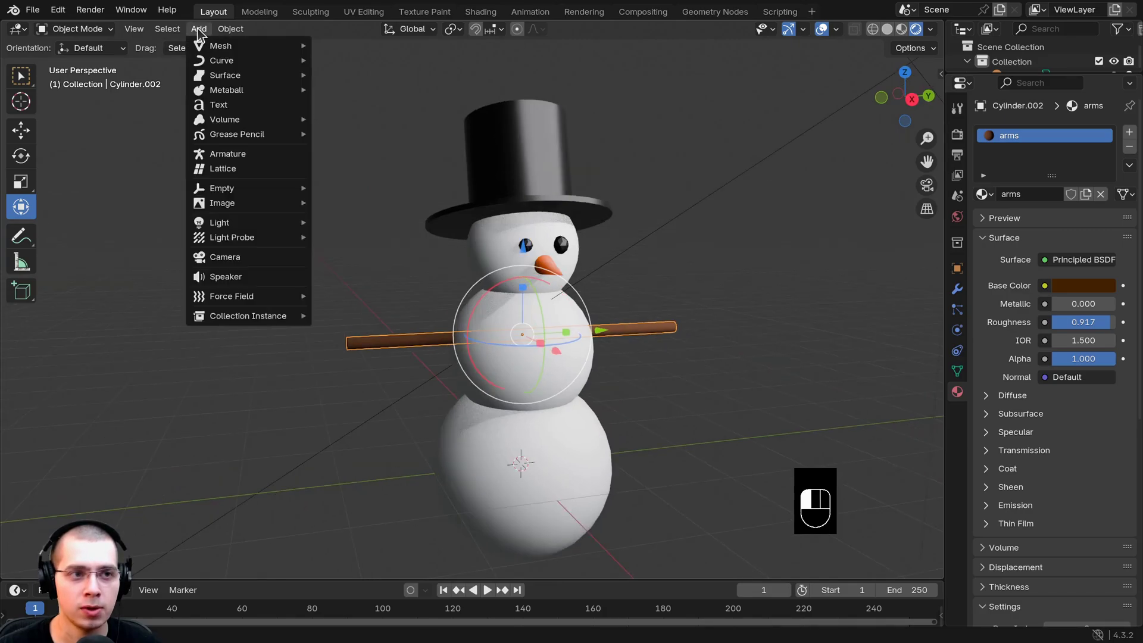
{"action": "left_click", "coordinate": [227, 258]}
{"action": "middle_click_drag", "start_coordinate": [227, 262], "coordinate": [512, 485]}
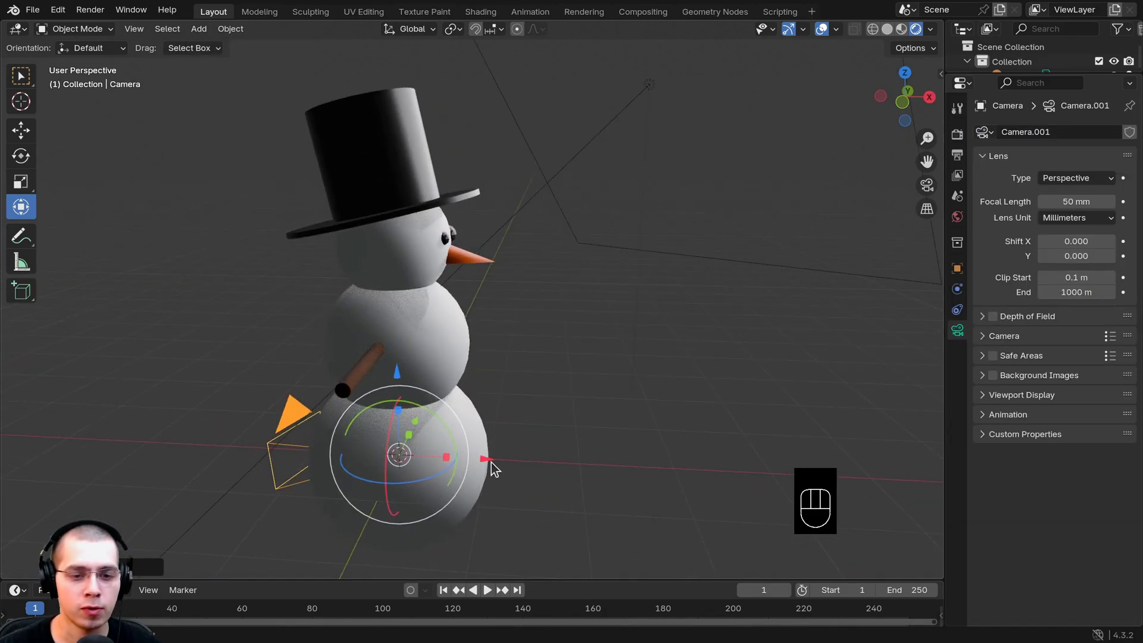
{"action": "left_click_drag", "start_coordinate": [492, 464], "coordinate": [765, 461]}
Try switching in and out of the new camera's view, ending with the viewport looking through the camera.
{"action": "middle_click_drag", "start_coordinate": [765, 462], "coordinate": [506, 460]}
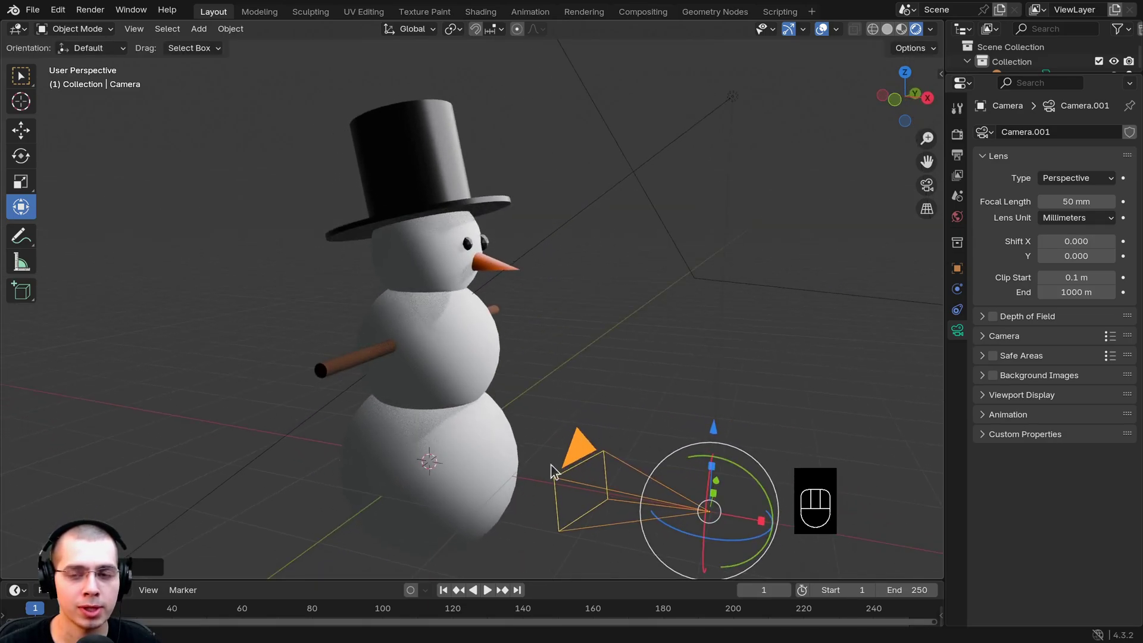
{"action": "scroll", "coordinate": [540, 527], "scroll_direction": "up", "scroll_amount": 2}
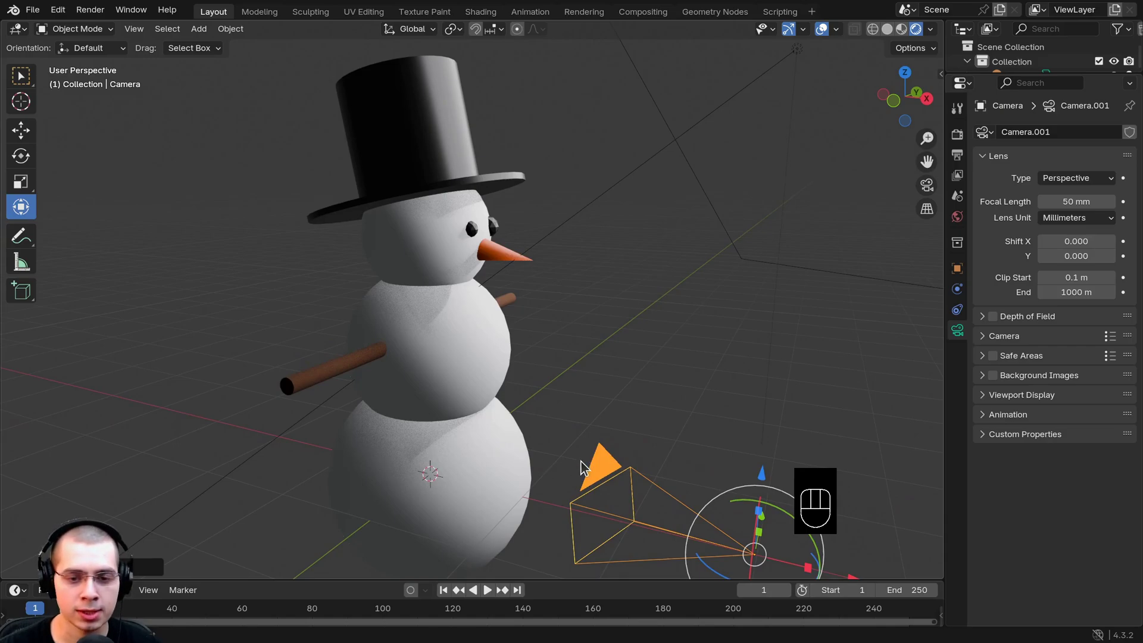
{"action": "key", "text": "KP_0"}
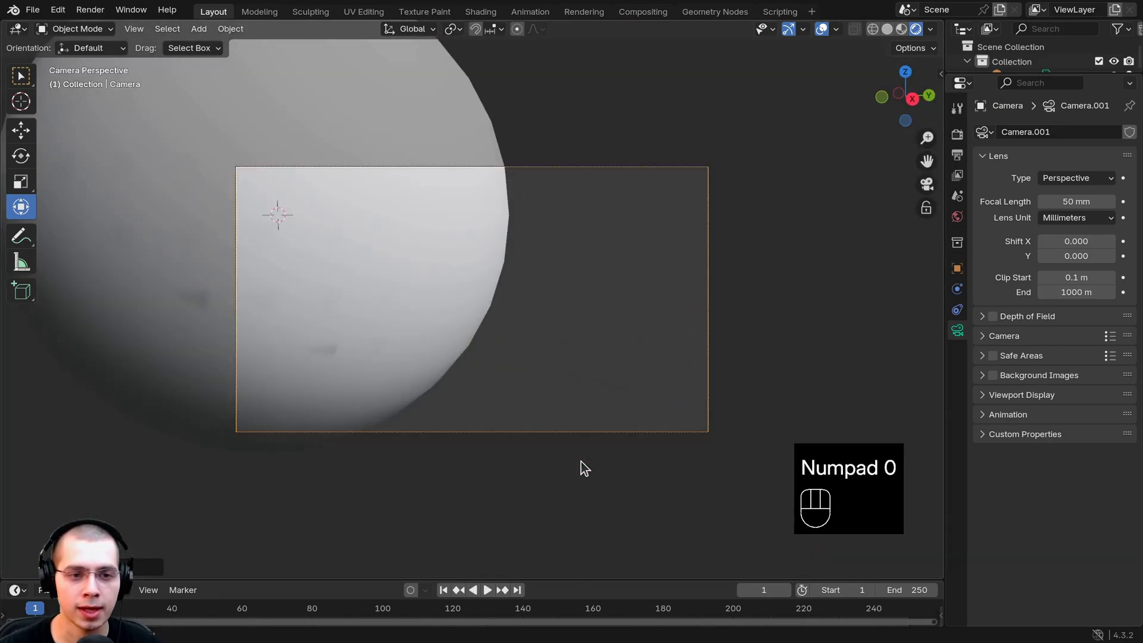
{"action": "key", "text": "KP_0"}
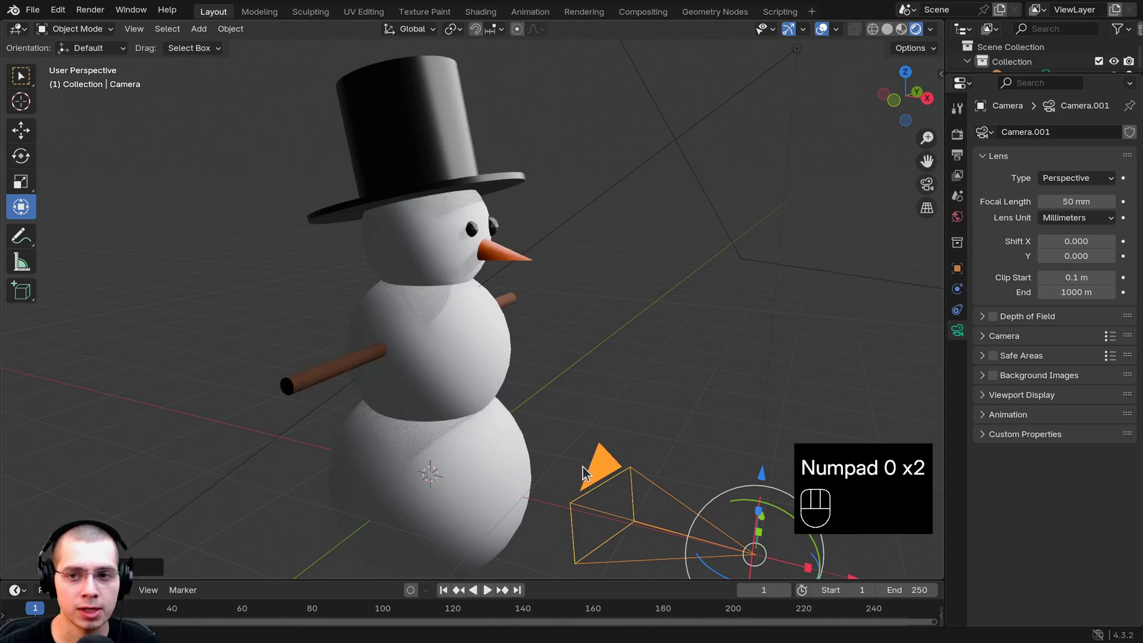
{"action": "left_click", "coordinate": [927, 186]}
{"action": "scroll", "coordinate": [395, 117], "scroll_direction": "up", "scroll_amount": 2}
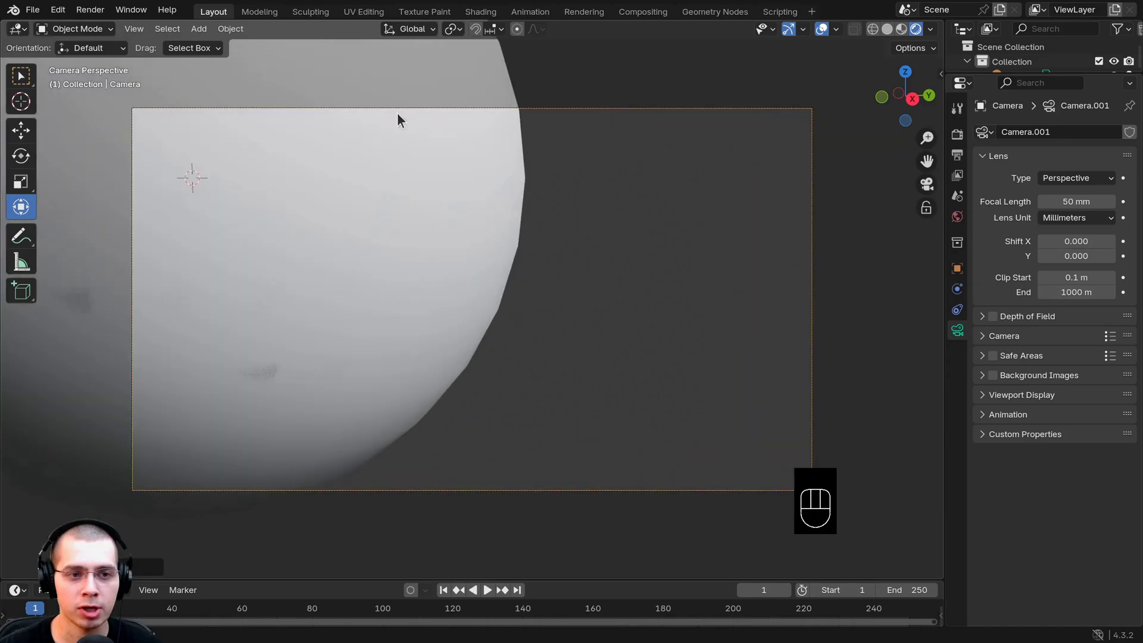
{"action": "left_click", "coordinate": [927, 184]}
{"action": "left_click", "coordinate": [927, 185]}
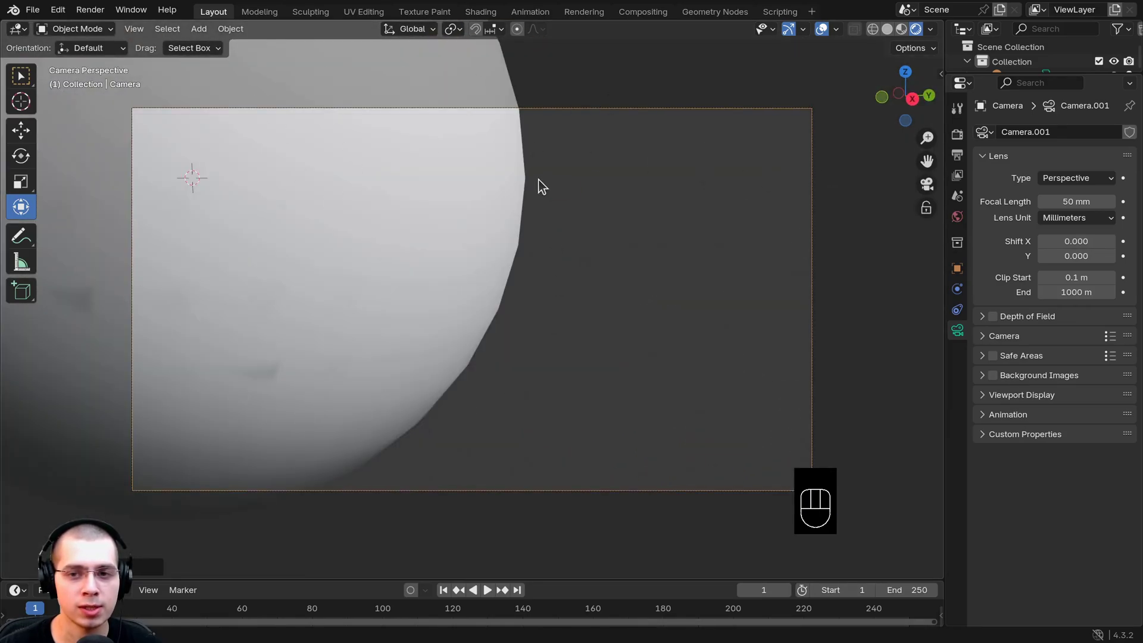
Lock the camera to the view and pull it back until the whole snowman, including its hat, fits inside the camera frame.
{"action": "left_click", "coordinate": [927, 209]}
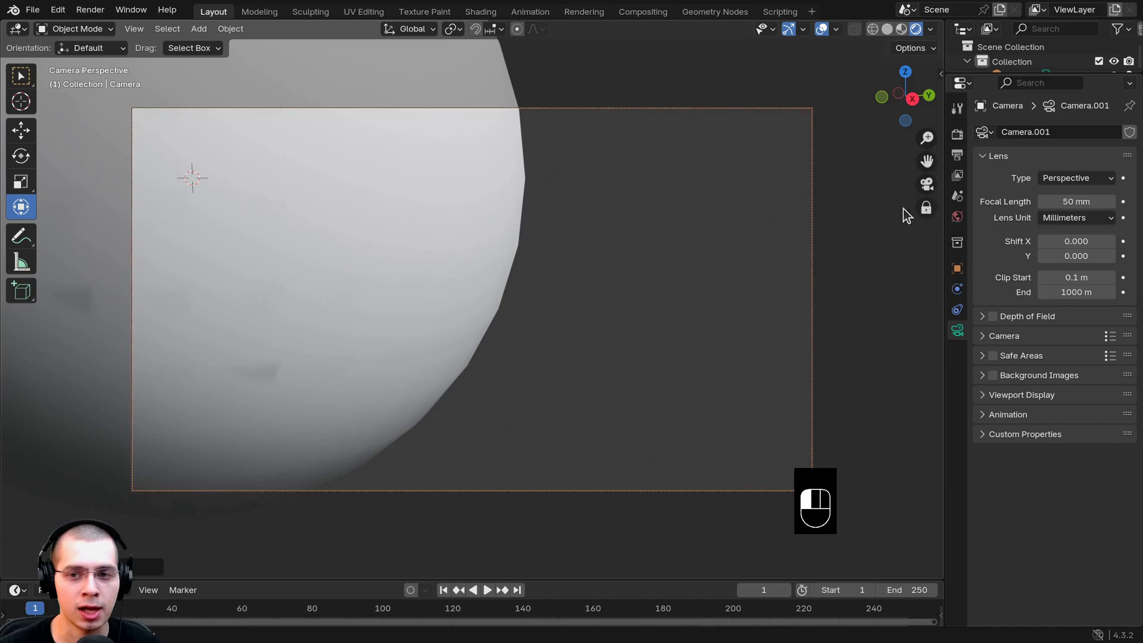
{"action": "scroll", "coordinate": [331, 178], "scroll_direction": "down", "scroll_amount": 5}
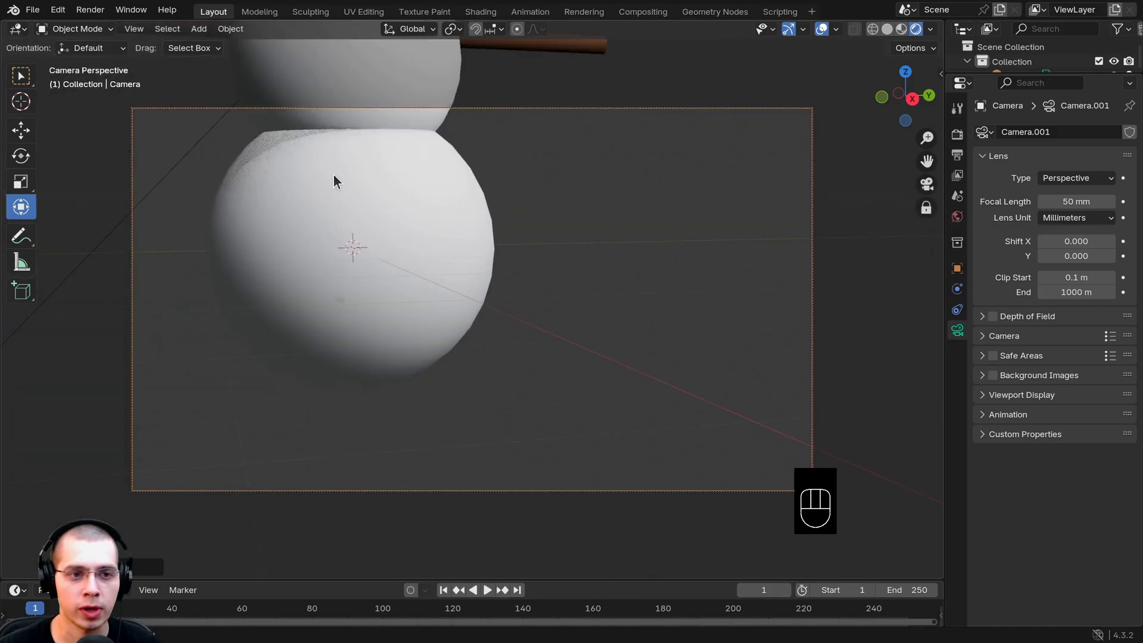
{"action": "scroll", "coordinate": [334, 181], "scroll_direction": "up", "scroll_amount": 2}
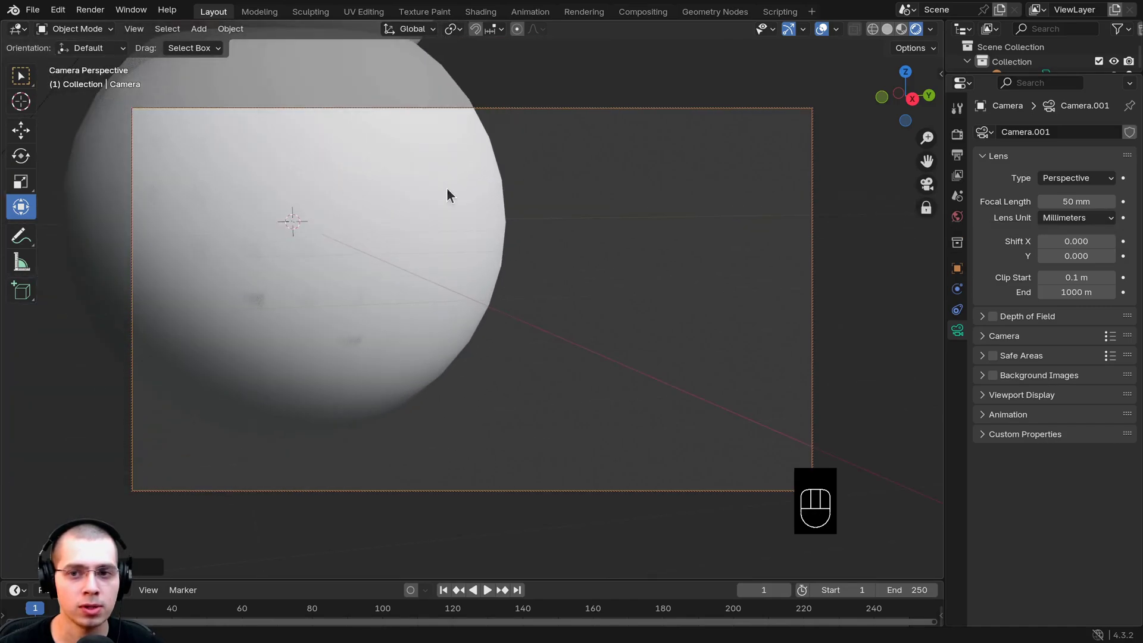
{"action": "left_click_drag", "start_coordinate": [927, 160], "coordinate": [1103, 250]}
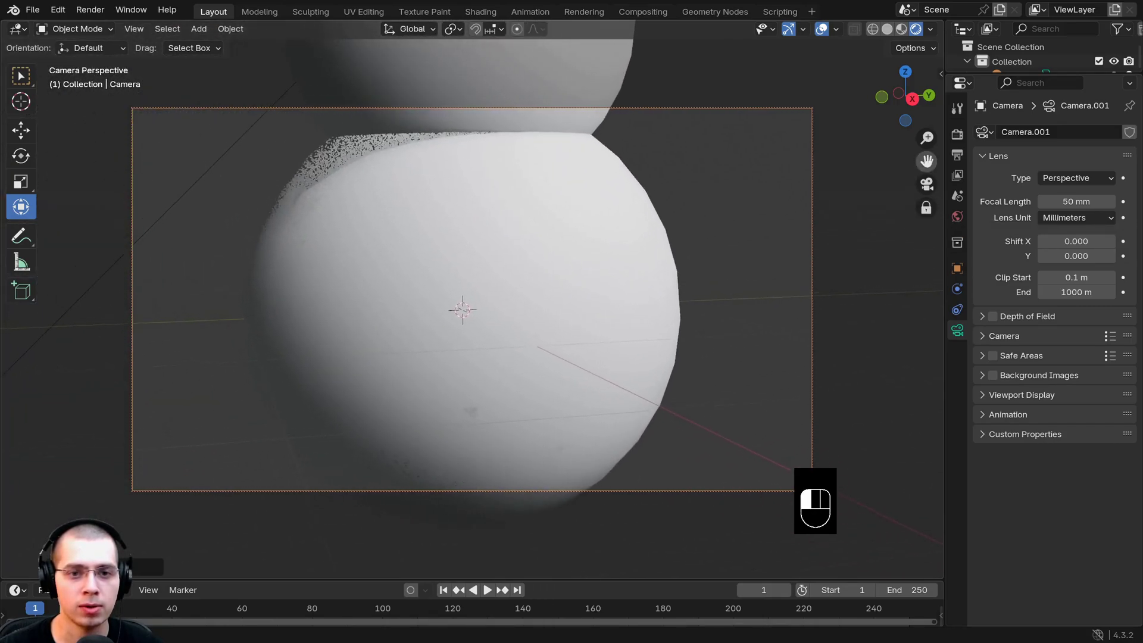
{"action": "scroll", "coordinate": [464, 297], "scroll_direction": "down", "scroll_amount": 3}
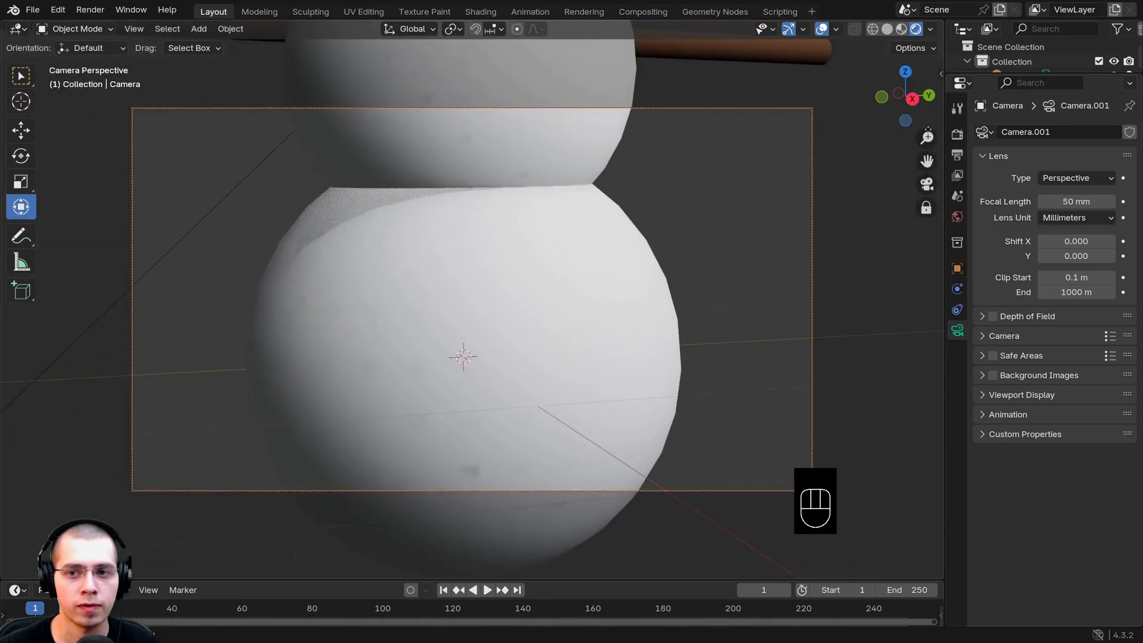
{"action": "left_click_drag", "start_coordinate": [927, 137], "coordinate": [929, 167]}
{"action": "scroll", "coordinate": [464, 298], "scroll_direction": "down", "scroll_amount": 3}
{"action": "scroll", "coordinate": [625, 155], "scroll_direction": "down", "scroll_amount": 4}
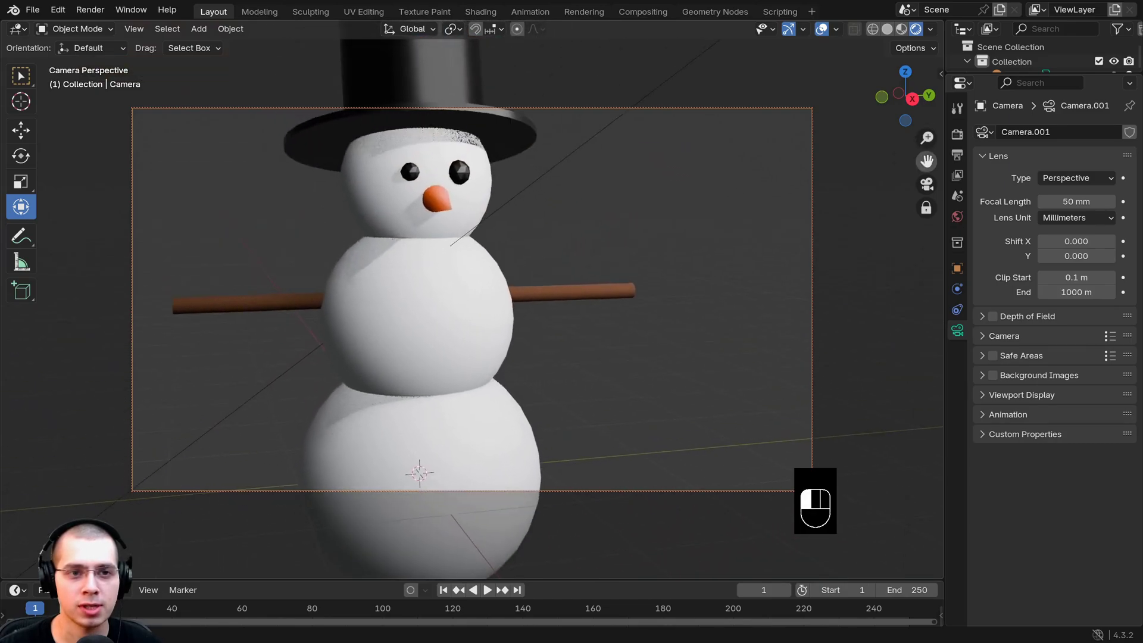
{"action": "scroll", "coordinate": [625, 155], "scroll_direction": "up", "scroll_amount": 1}
{"action": "scroll", "coordinate": [618, 157], "scroll_direction": "down", "scroll_amount": 2}
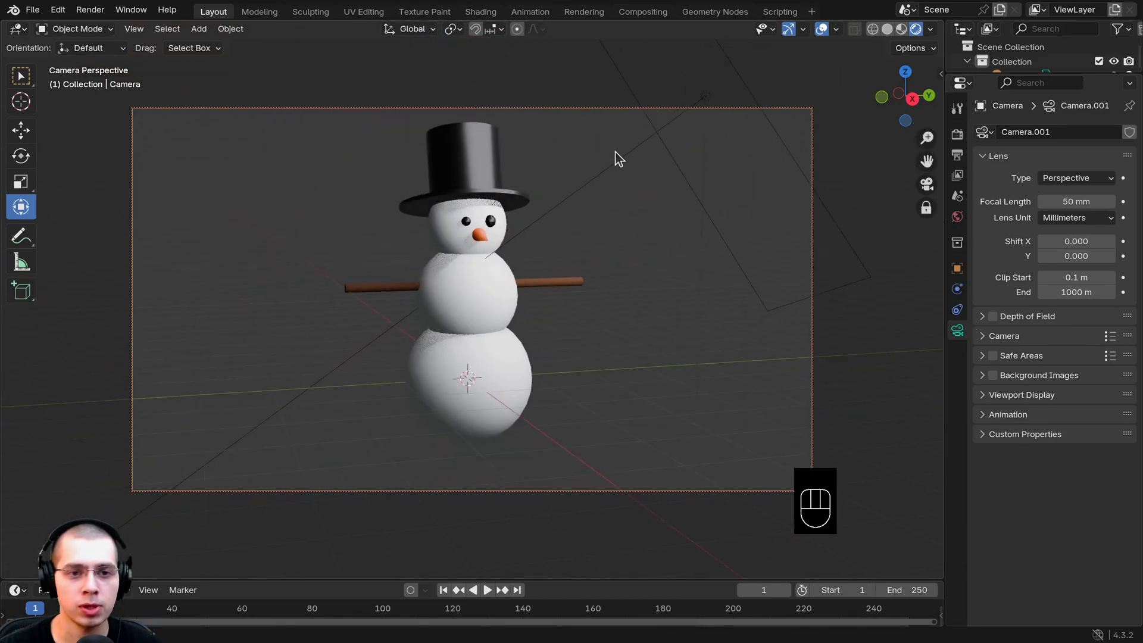
Fine-tune the camera's angle and distance so the snowman is seen from a lower viewpoint, centred and filling more of the frame.
{"action": "mouse_move", "coordinate": [596, 187]}
{"action": "middle_mouse_down"}
{"action": "mouse_move", "coordinate": [663, 189]}
{"action": "mouse_move", "coordinate": [574, 180]}
{"action": "mouse_move", "coordinate": [592, 181]}
{"action": "mouse_move", "coordinate": [584, 194]}
{"action": "mouse_move", "coordinate": [601, 188]}
{"action": "middle_mouse_up"}
{"action": "middle_click_drag", "start_coordinate": [938, 153], "coordinate": [927, 161]}
{"action": "left_click_drag", "start_coordinate": [927, 137], "coordinate": [927, 116]}
{"action": "middle_click_drag", "start_coordinate": [640, 290], "coordinate": [635, 274], "text": "shift"}
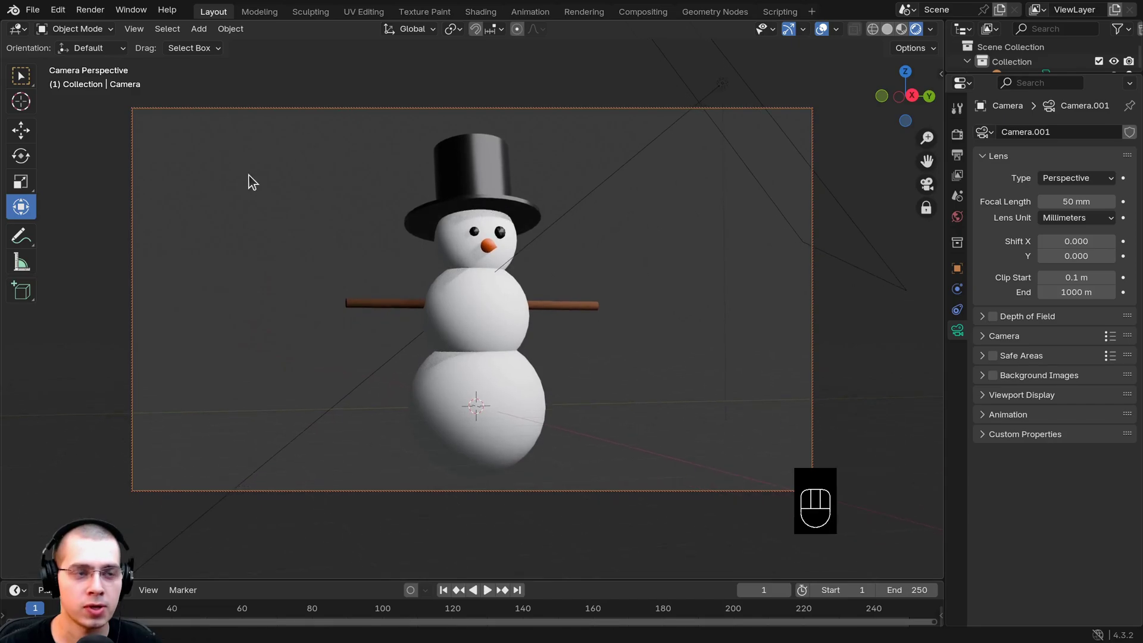
Render the camera view as a still image and inspect the snowman up close in the render result.
{"action": "left_click", "coordinate": [94, 12]}
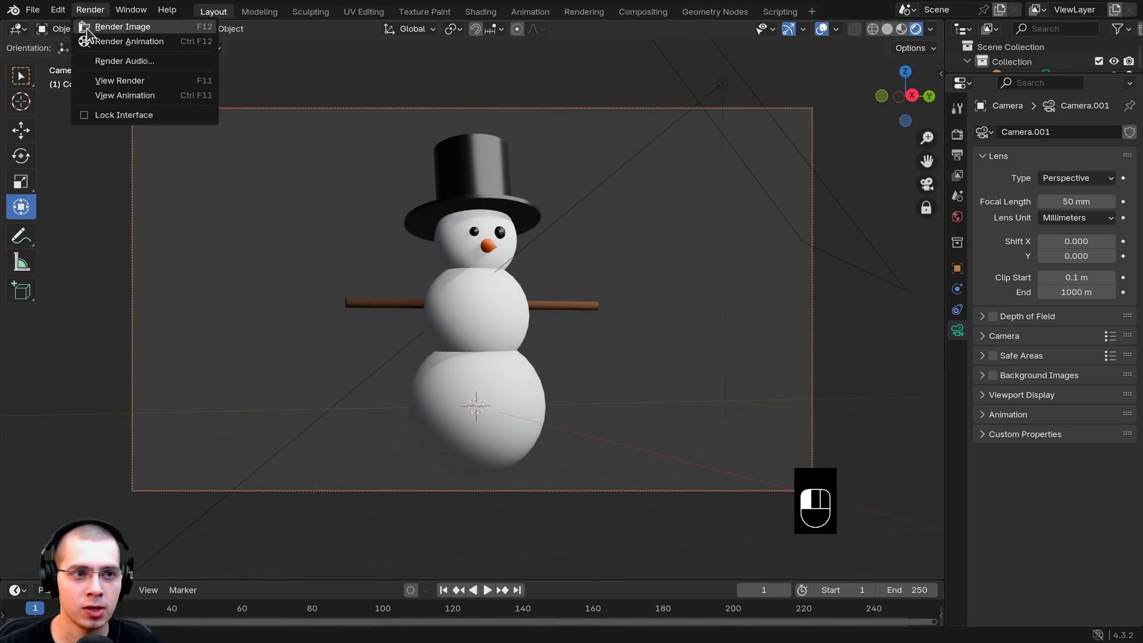
{"action": "left_click", "coordinate": [215, 27]}
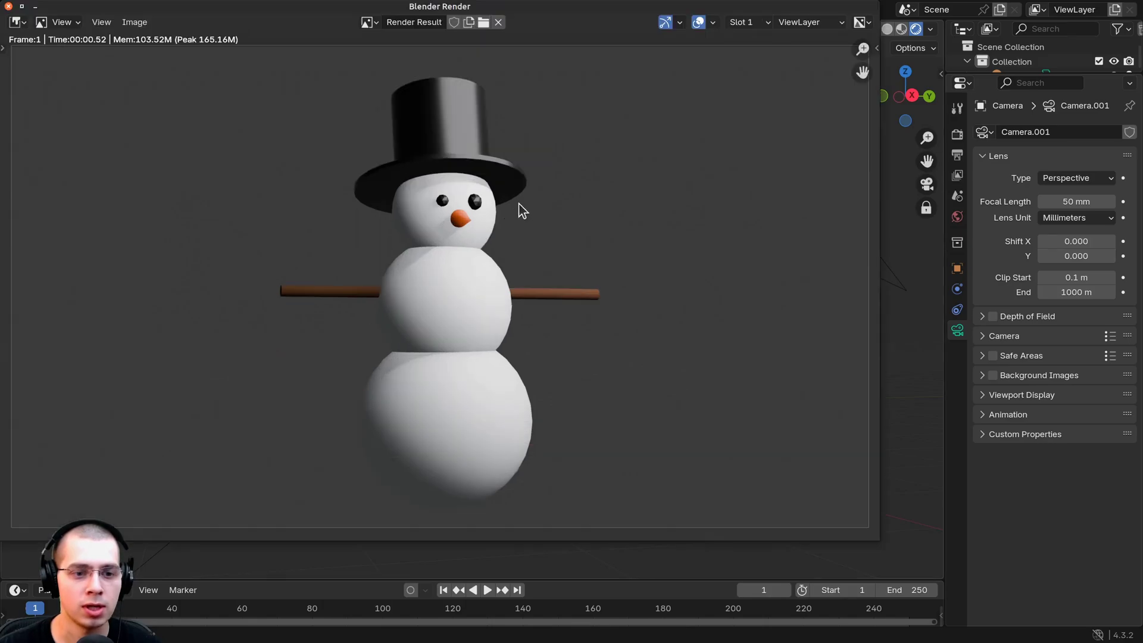
{"action": "left_click_drag", "start_coordinate": [443, 6], "coordinate": [539, 36]}
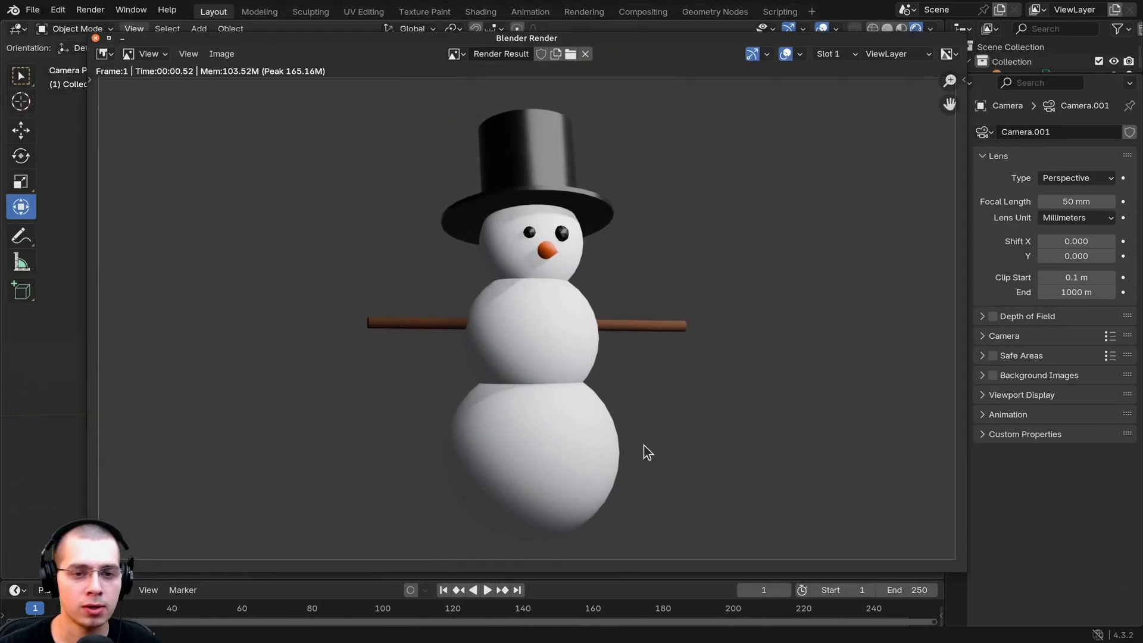
{"action": "scroll", "coordinate": [609, 255], "scroll_direction": "up", "scroll_amount": 2}
{"action": "scroll", "coordinate": [610, 255], "scroll_direction": "down", "scroll_amount": 3}
{"action": "scroll", "coordinate": [559, 255], "scroll_direction": "up", "scroll_amount": 5}
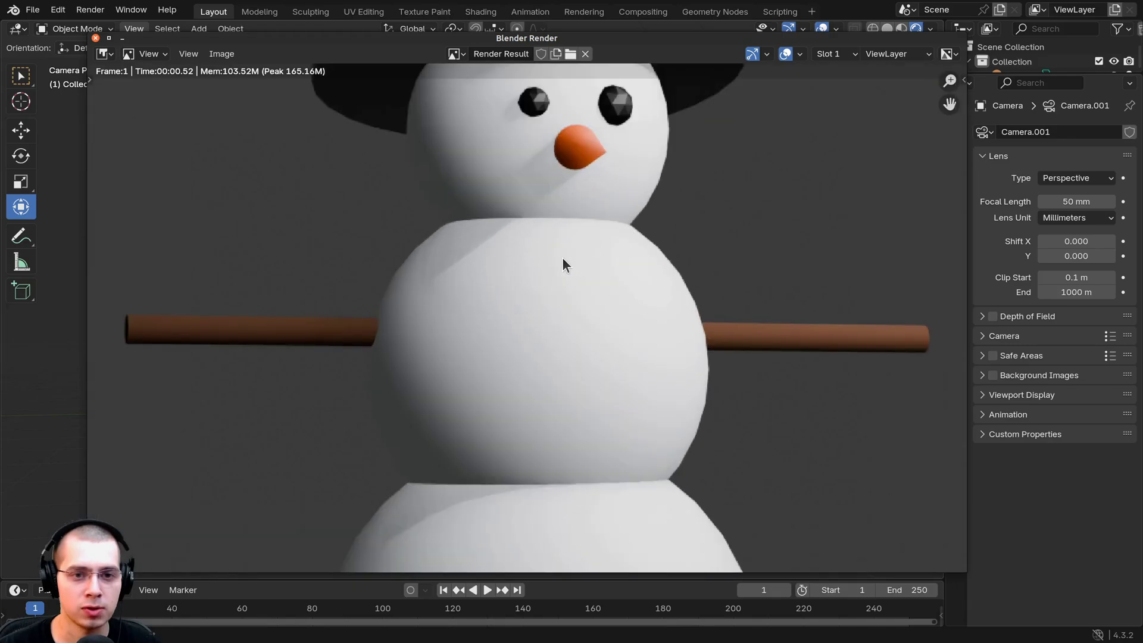
{"action": "scroll", "coordinate": [562, 262], "scroll_direction": "down", "scroll_amount": 4}
{"action": "mouse_move", "coordinate": [560, 263]}
{"action": "middle_mouse_down"}
{"action": "mouse_move", "coordinate": [560, 370]}
{"action": "mouse_move", "coordinate": [684, 262]}
{"action": "mouse_move", "coordinate": [584, 284]}
{"action": "mouse_move", "coordinate": [564, 278]}
{"action": "middle_mouse_up"}
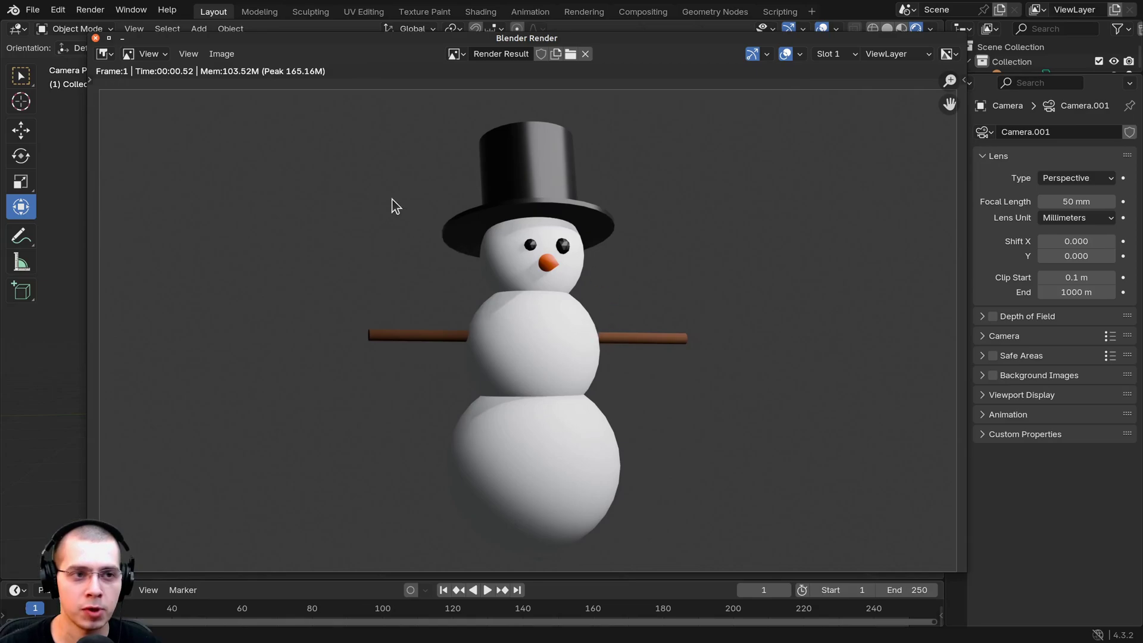
Save the rendered image as snowman.png in the Quick Start Guide folder, using the PNG file format.
{"action": "left_click", "coordinate": [221, 55]}
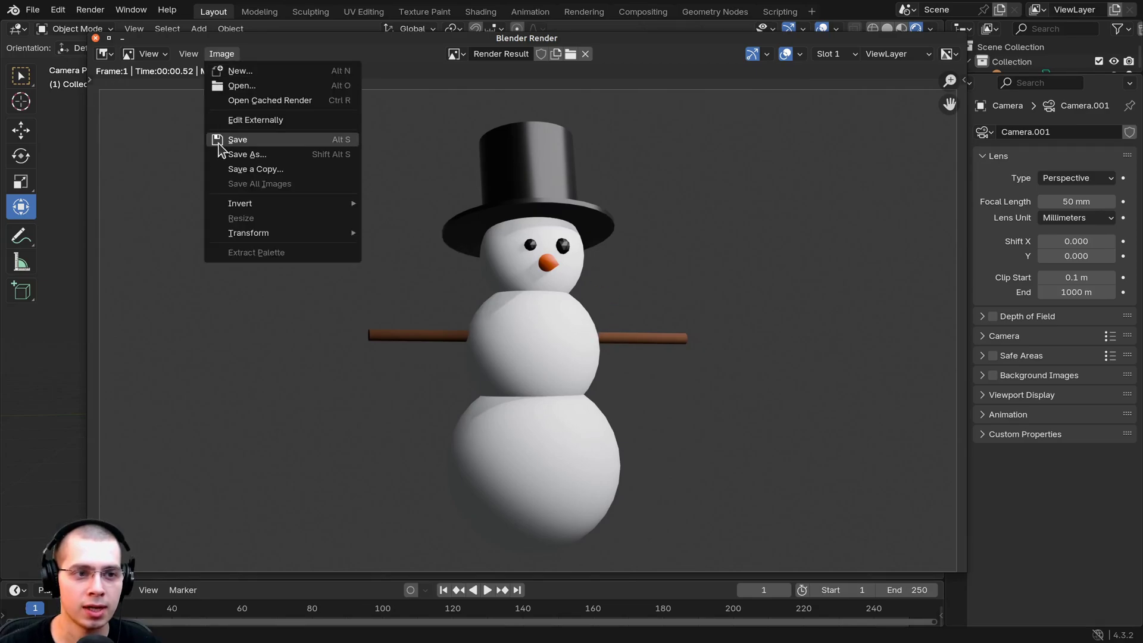
{"action": "left_click", "coordinate": [257, 155]}
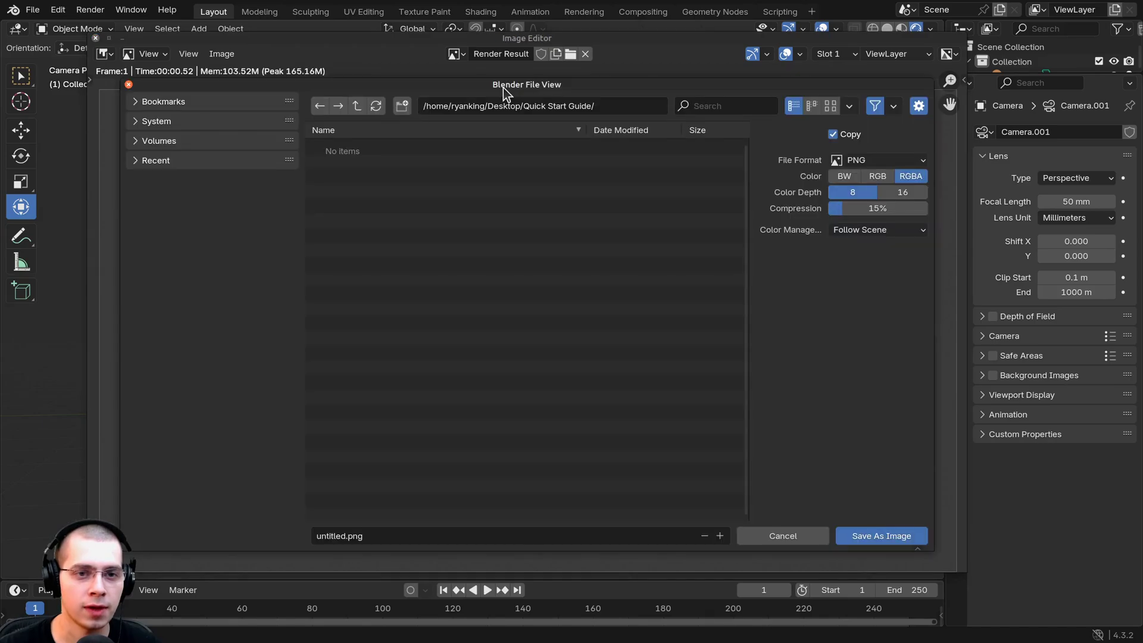
{"action": "mouse_move", "coordinate": [543, 107]}
{"action": "left_mouse_down"}
{"action": "mouse_move", "coordinate": [927, 46]}
{"action": "mouse_move", "coordinate": [531, 104]}
{"action": "mouse_move", "coordinate": [554, 110]}
{"action": "left_mouse_up"}
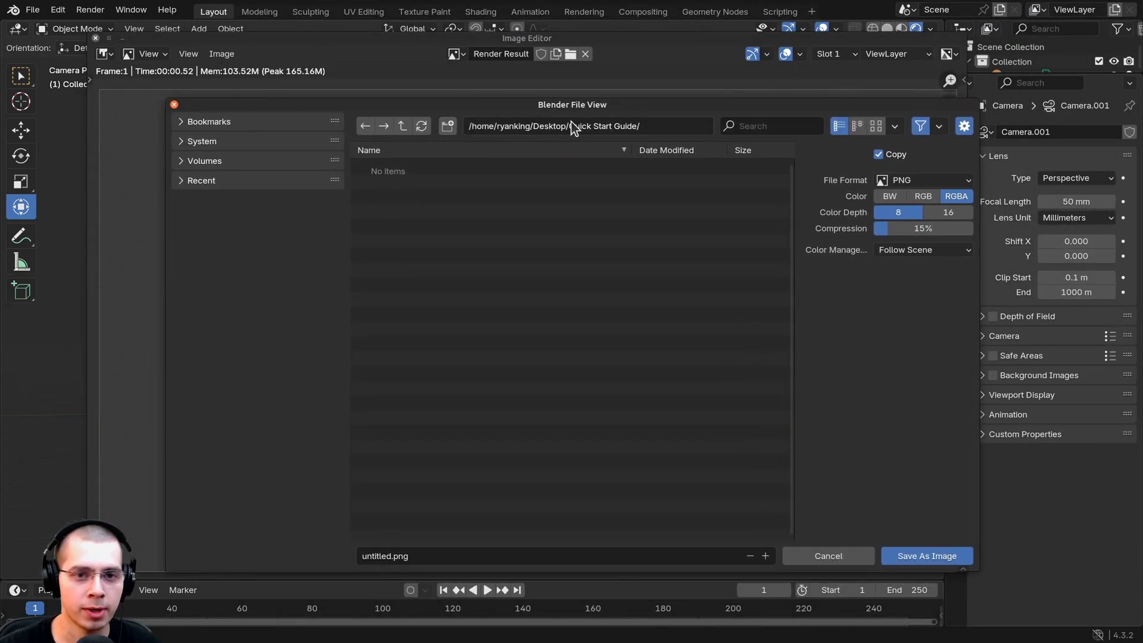
{"action": "left_click", "coordinate": [406, 558]}
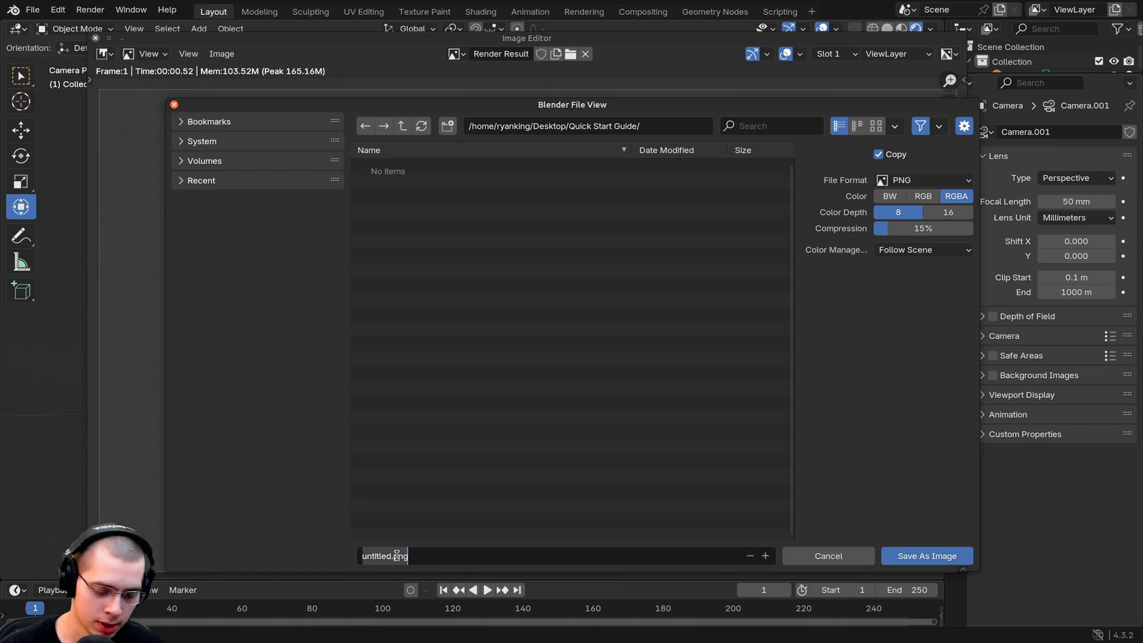
{"action": "type", "text": "snw"}
{"action": "type", "text": "wman"}
{"action": "key", "text": "Return"}
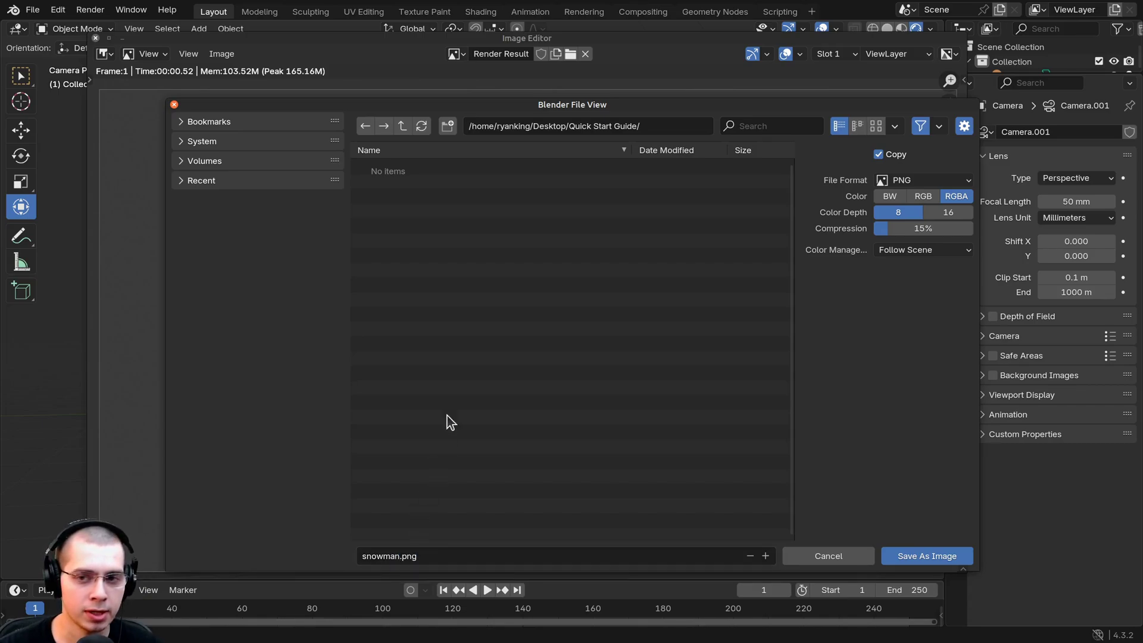
{"action": "left_click", "coordinate": [896, 180]}
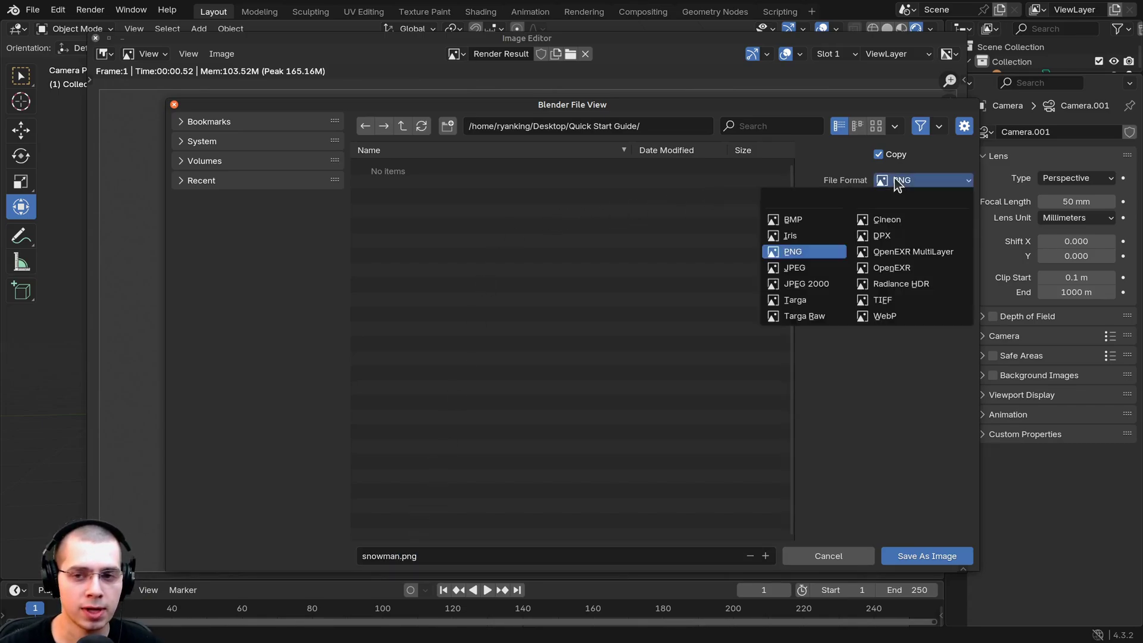
{"action": "left_click", "coordinate": [791, 251]}
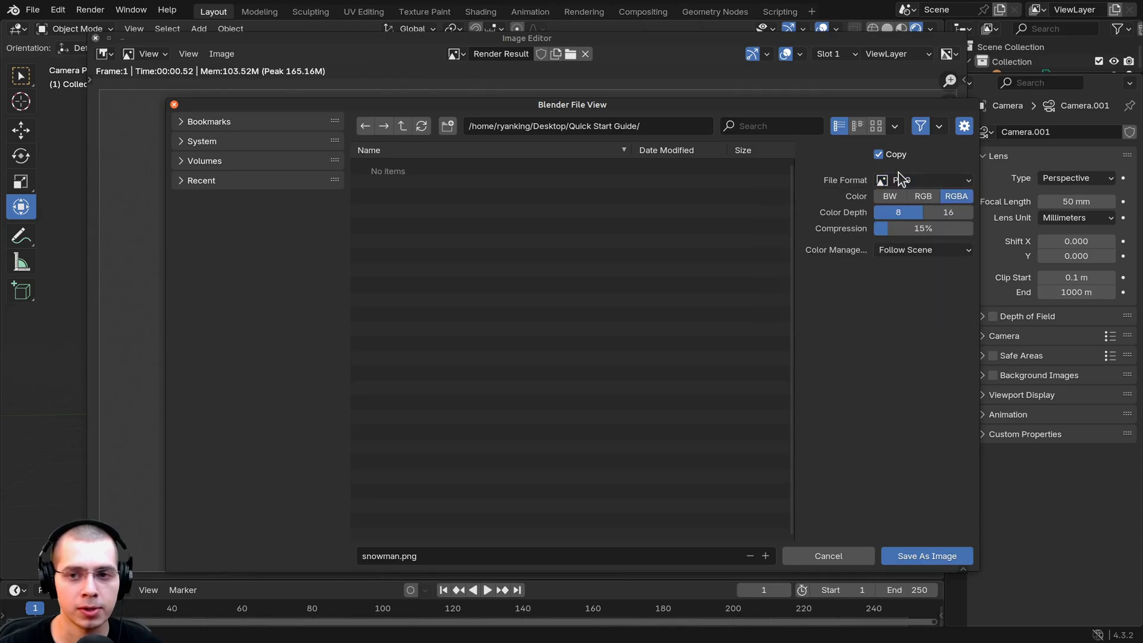
{"action": "left_click", "coordinate": [904, 555]}
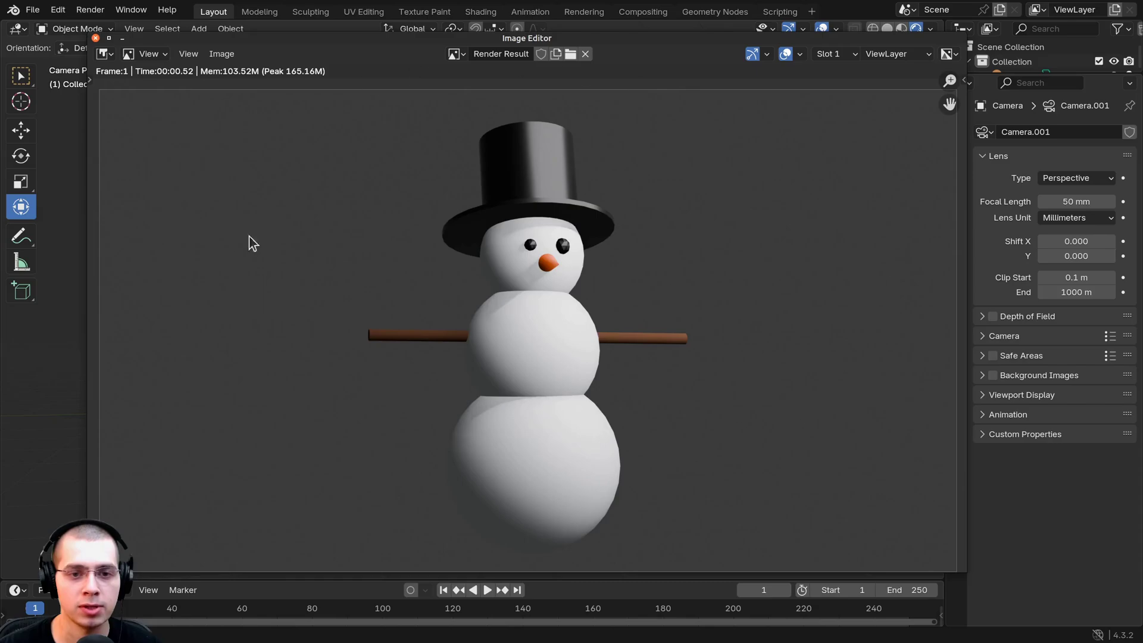
Close the render result window and save the snowman.blend project again.
{"action": "left_click", "coordinate": [96, 38]}
{"action": "key", "text": "ctrl+s"}
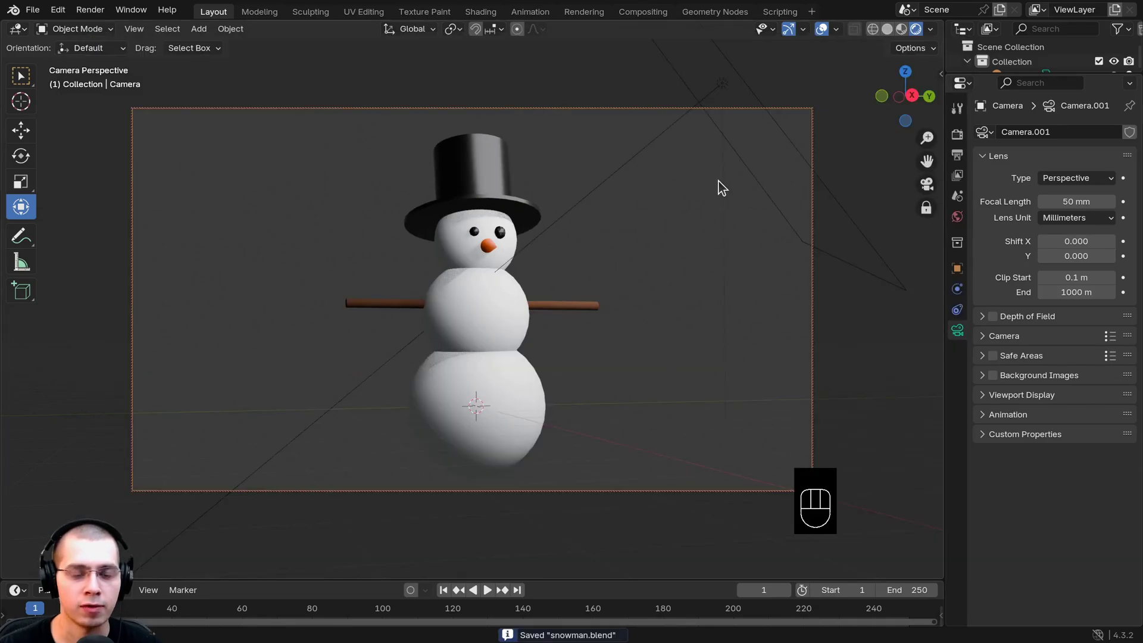
Toggle the camera view, finish outside it, and look at the snowman from a front three-quarter angle.
{"action": "left_click", "coordinate": [929, 185]}
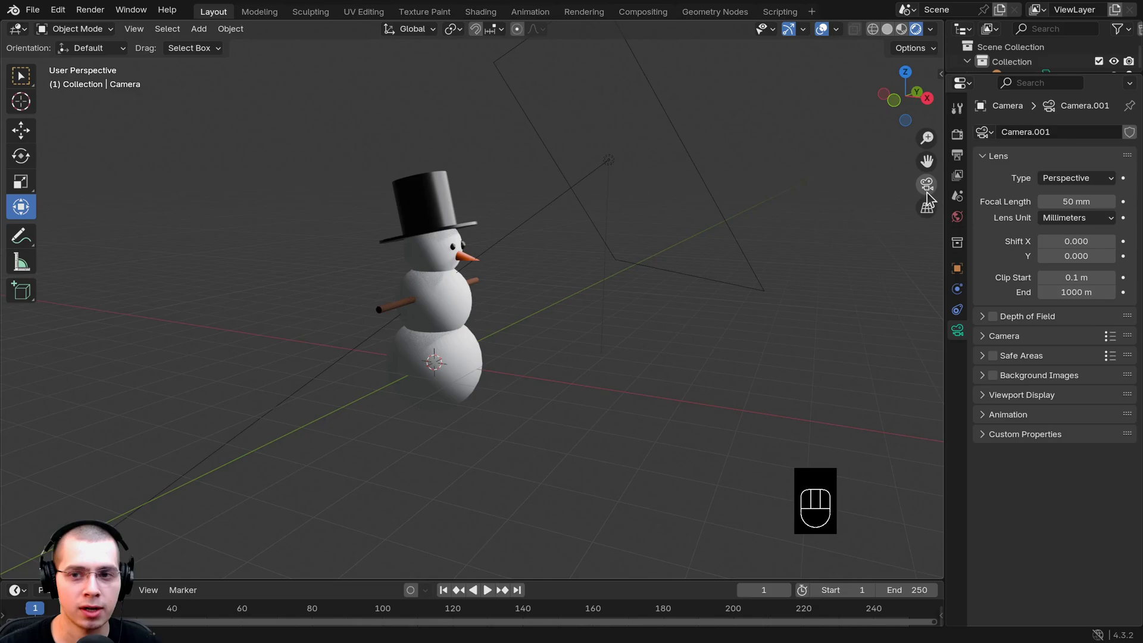
{"action": "left_click", "coordinate": [927, 189]}
{"action": "left_click", "coordinate": [927, 188]}
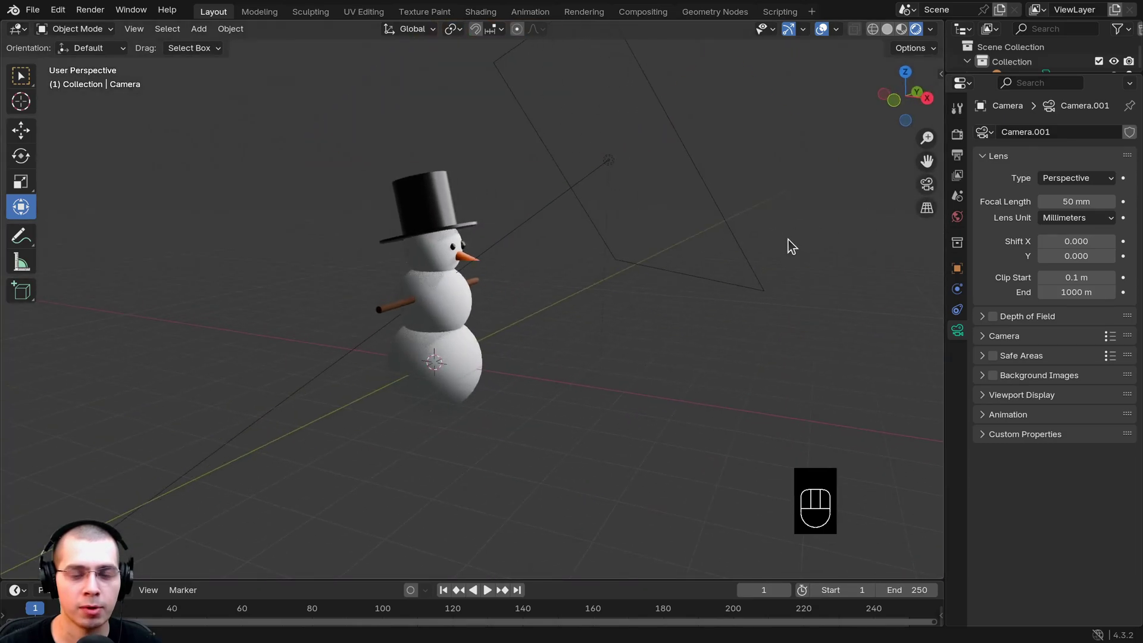
{"action": "middle_click_drag", "start_coordinate": [796, 245], "coordinate": [549, 393]}
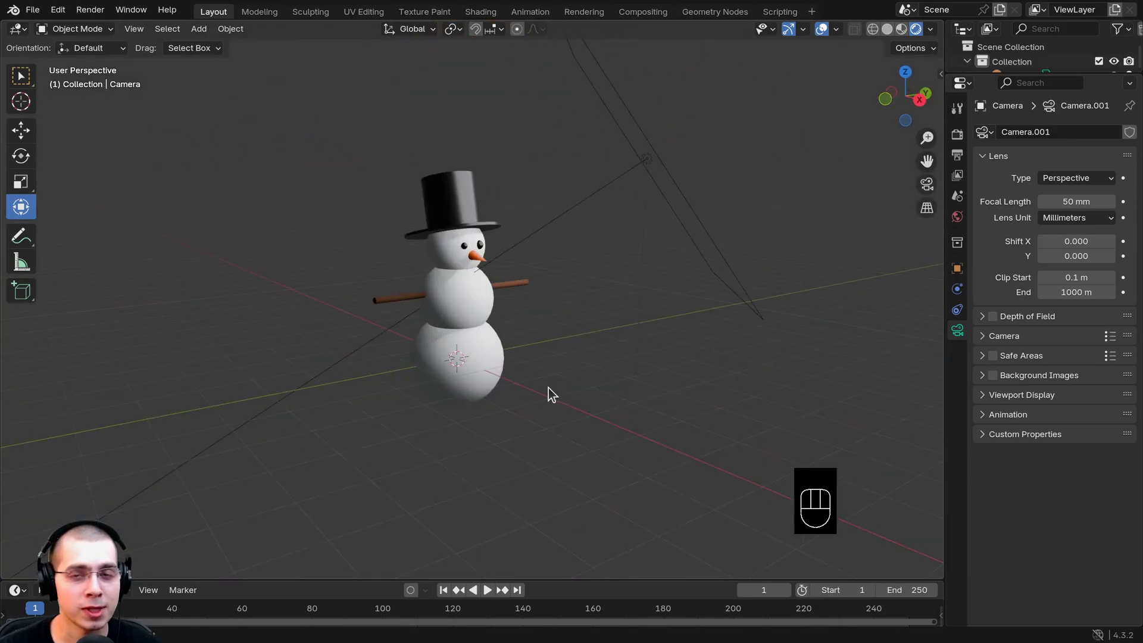